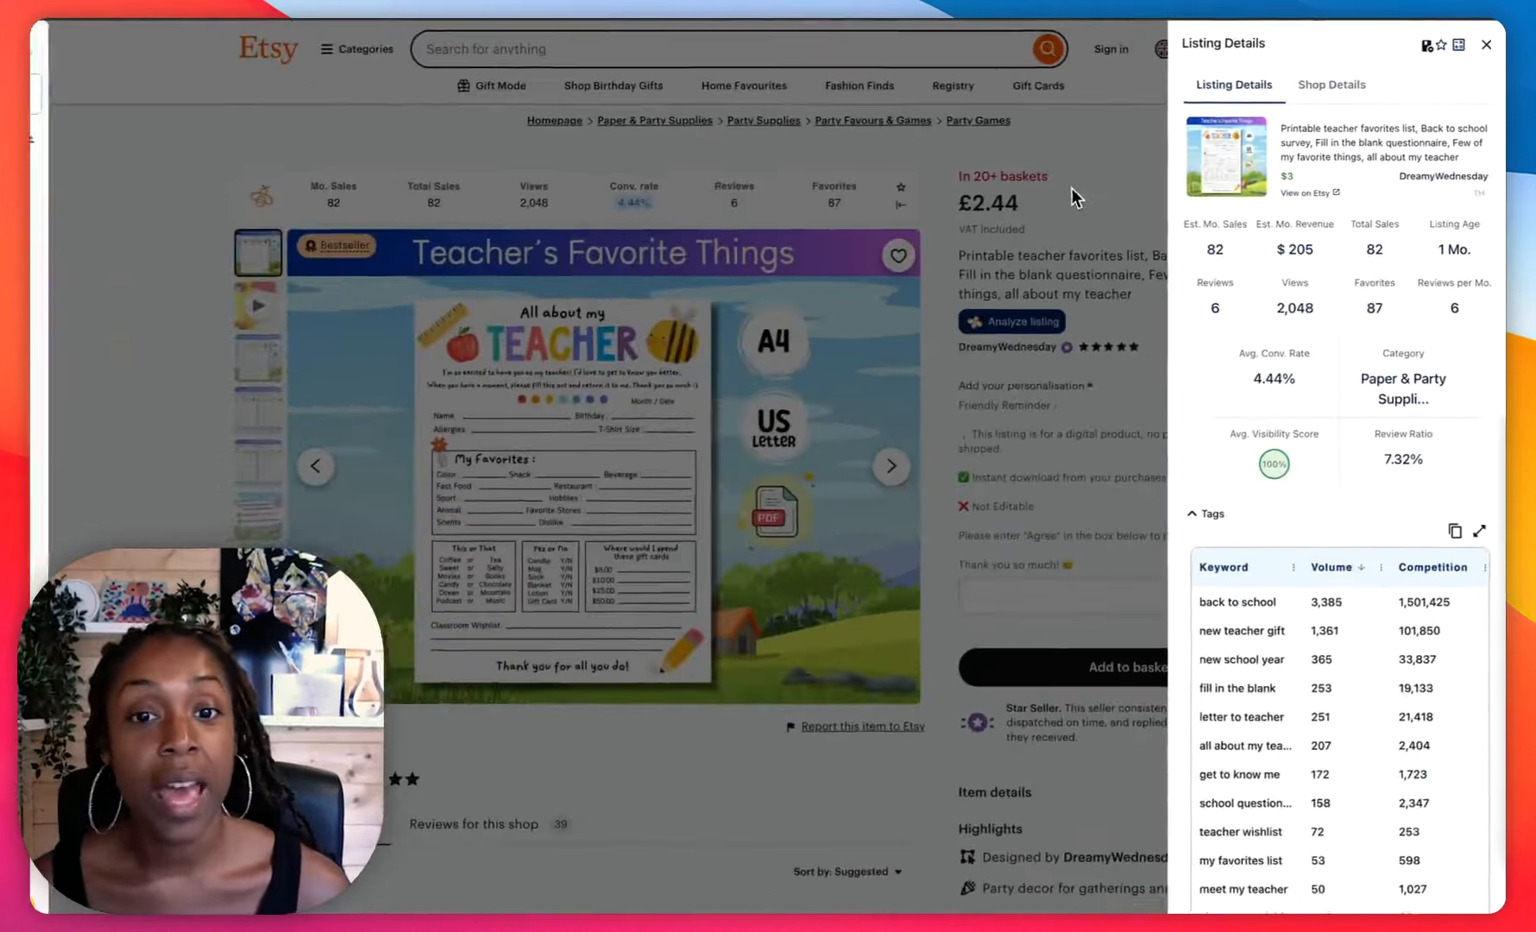
# Close the listing details of the Teacher's Favorite Things printable and view its product page.
pyautogui.click(879, 271)
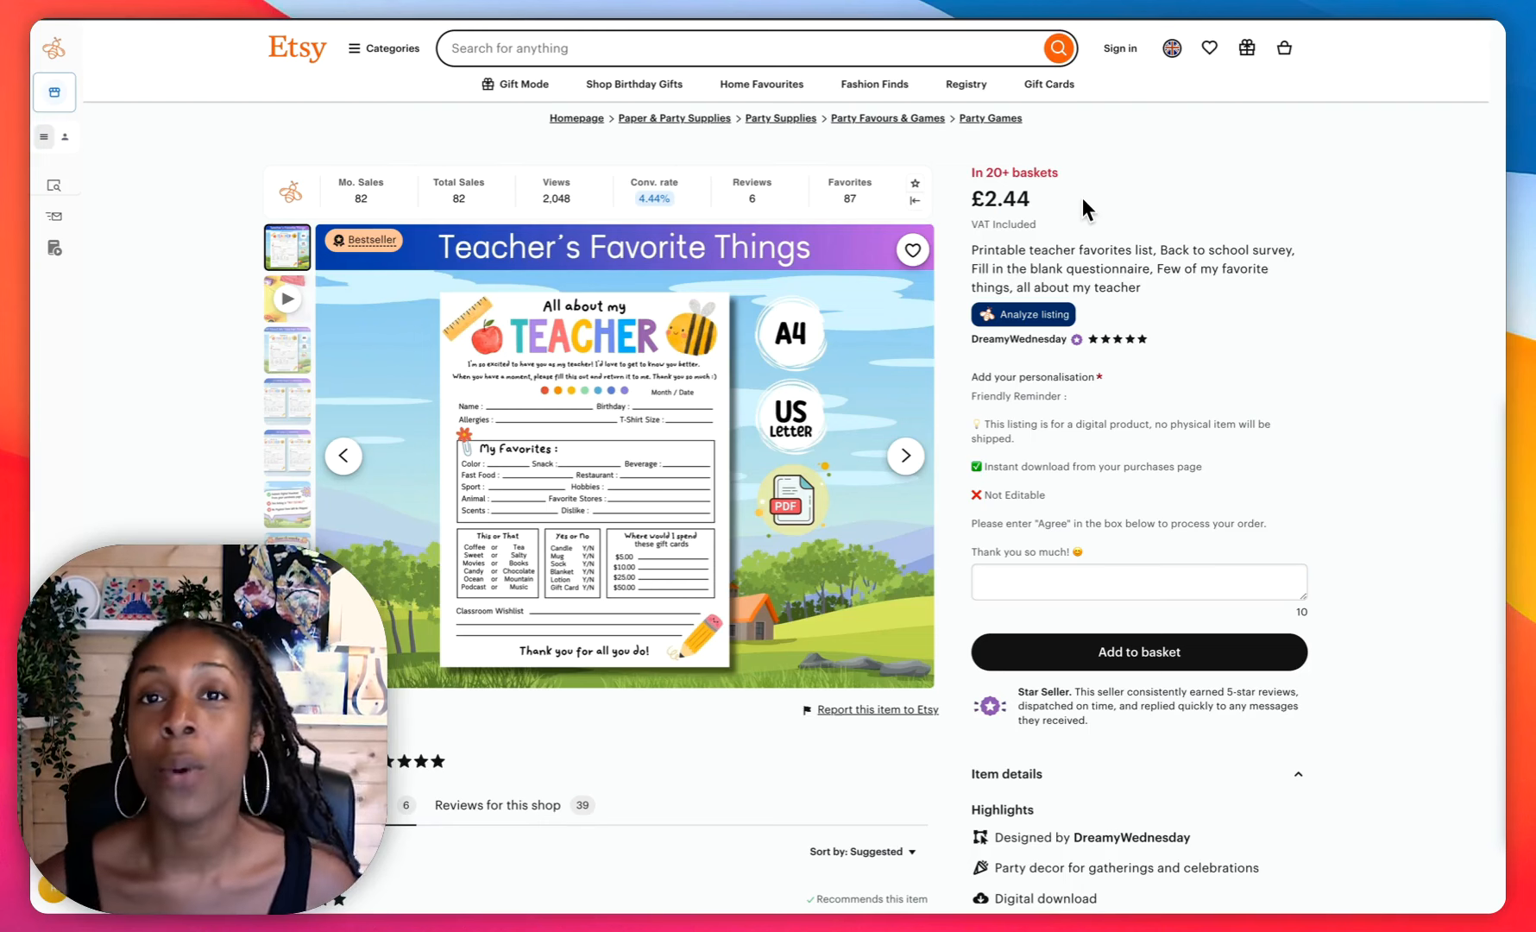
pyautogui.scroll(-1, 1048, 161)
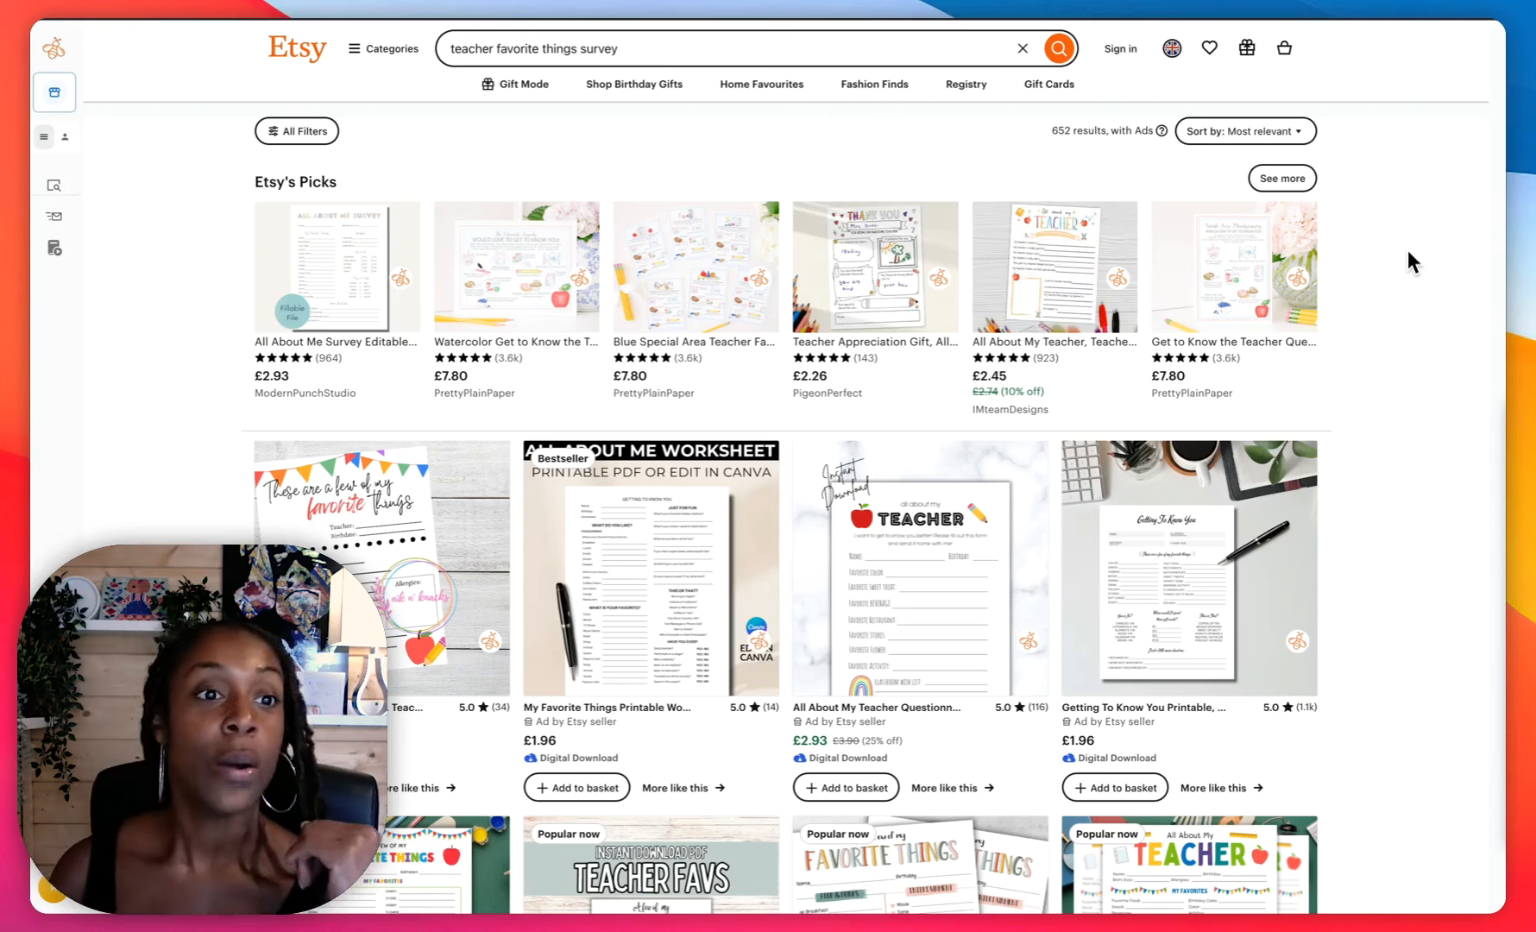
# Check the monthly search volume and the number of competing results for "teacher favorite things survey".
pyautogui.click(677, 48)
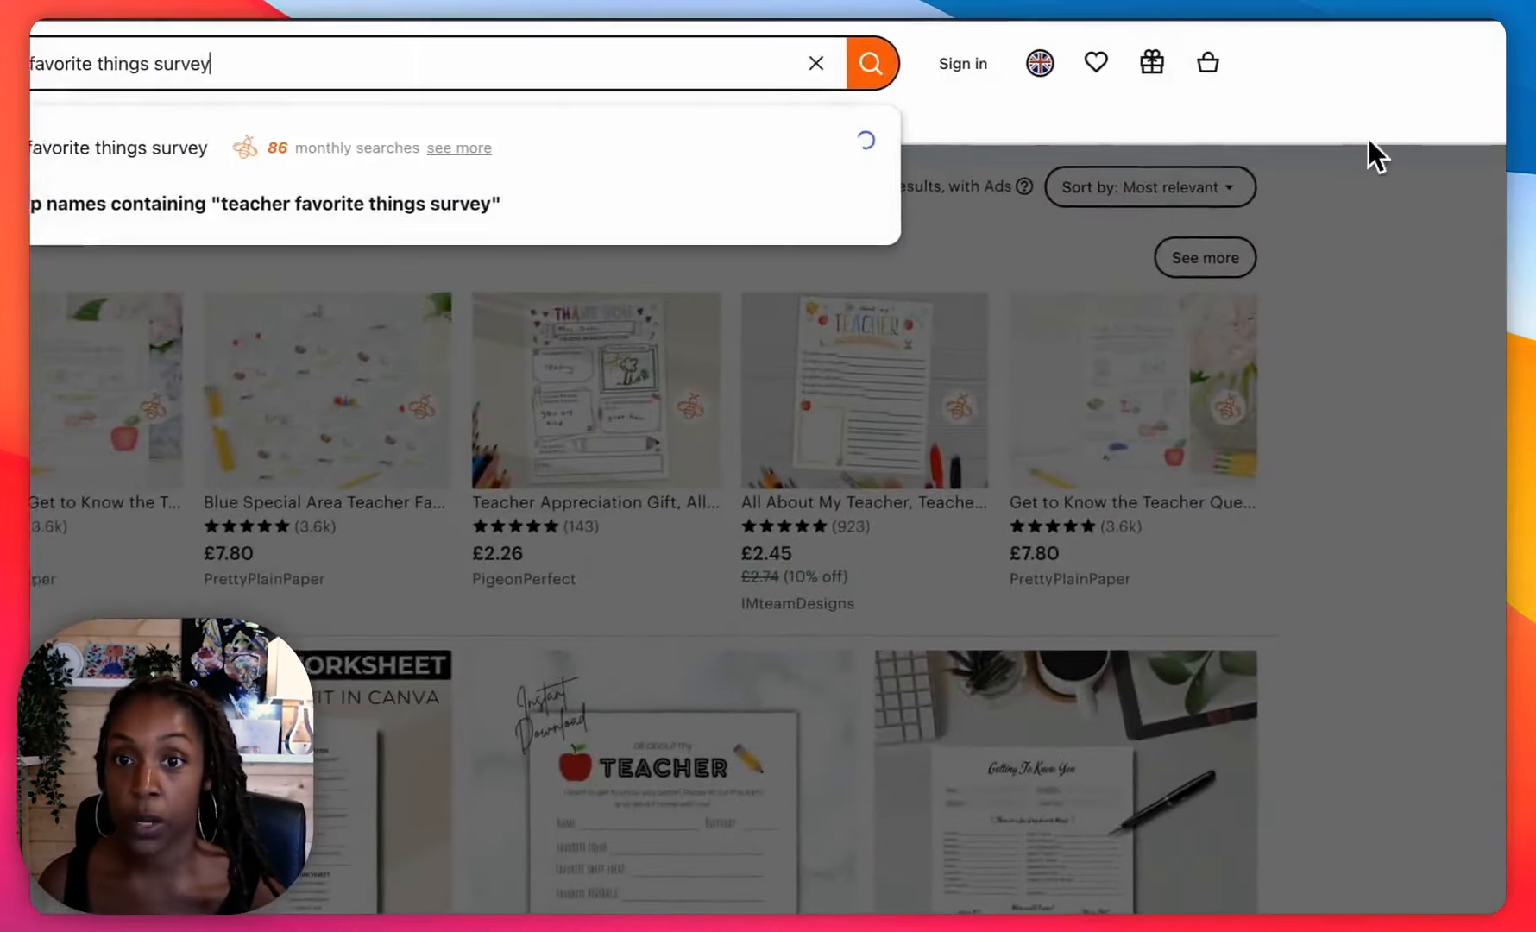
pyautogui.click(1397, 128)
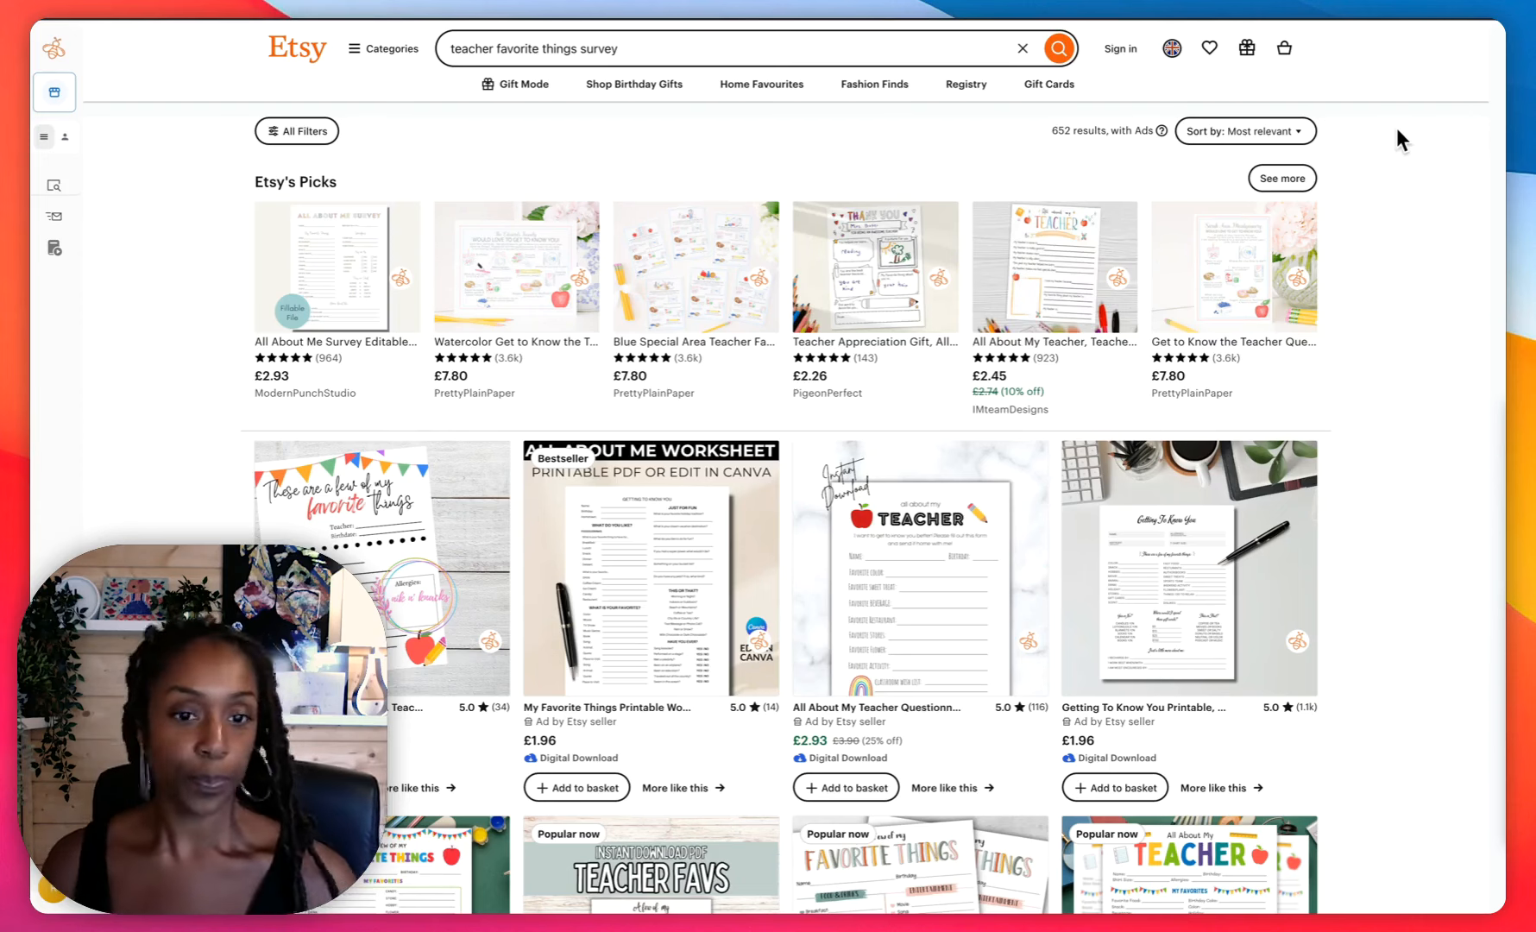
pyautogui.scroll(-1, 634, 298)
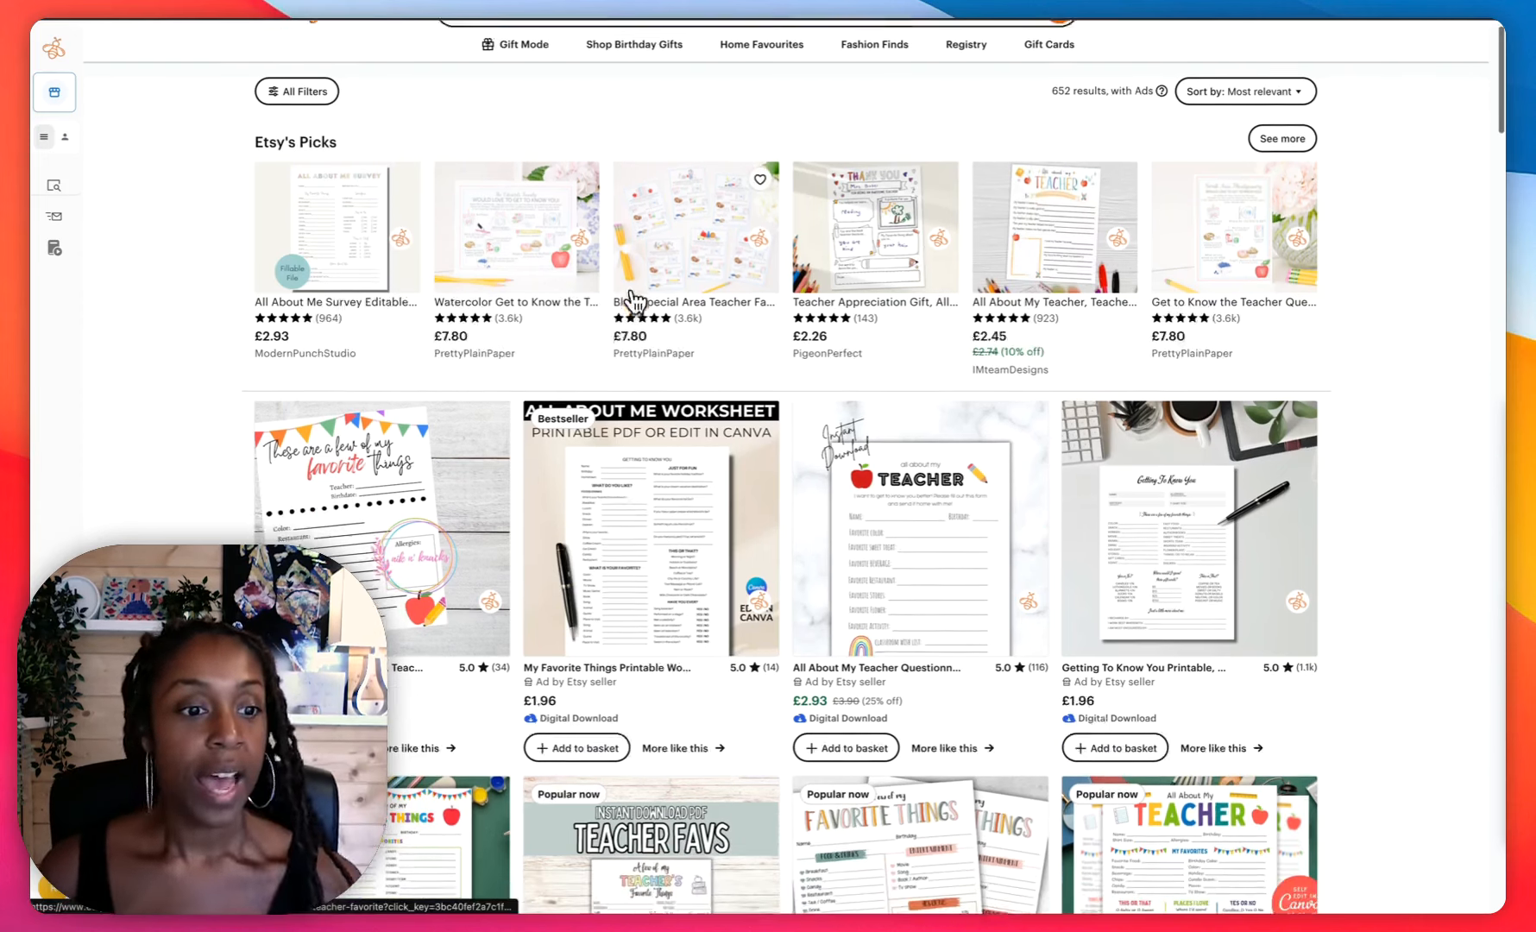
pyautogui.scroll(1, 634, 298)
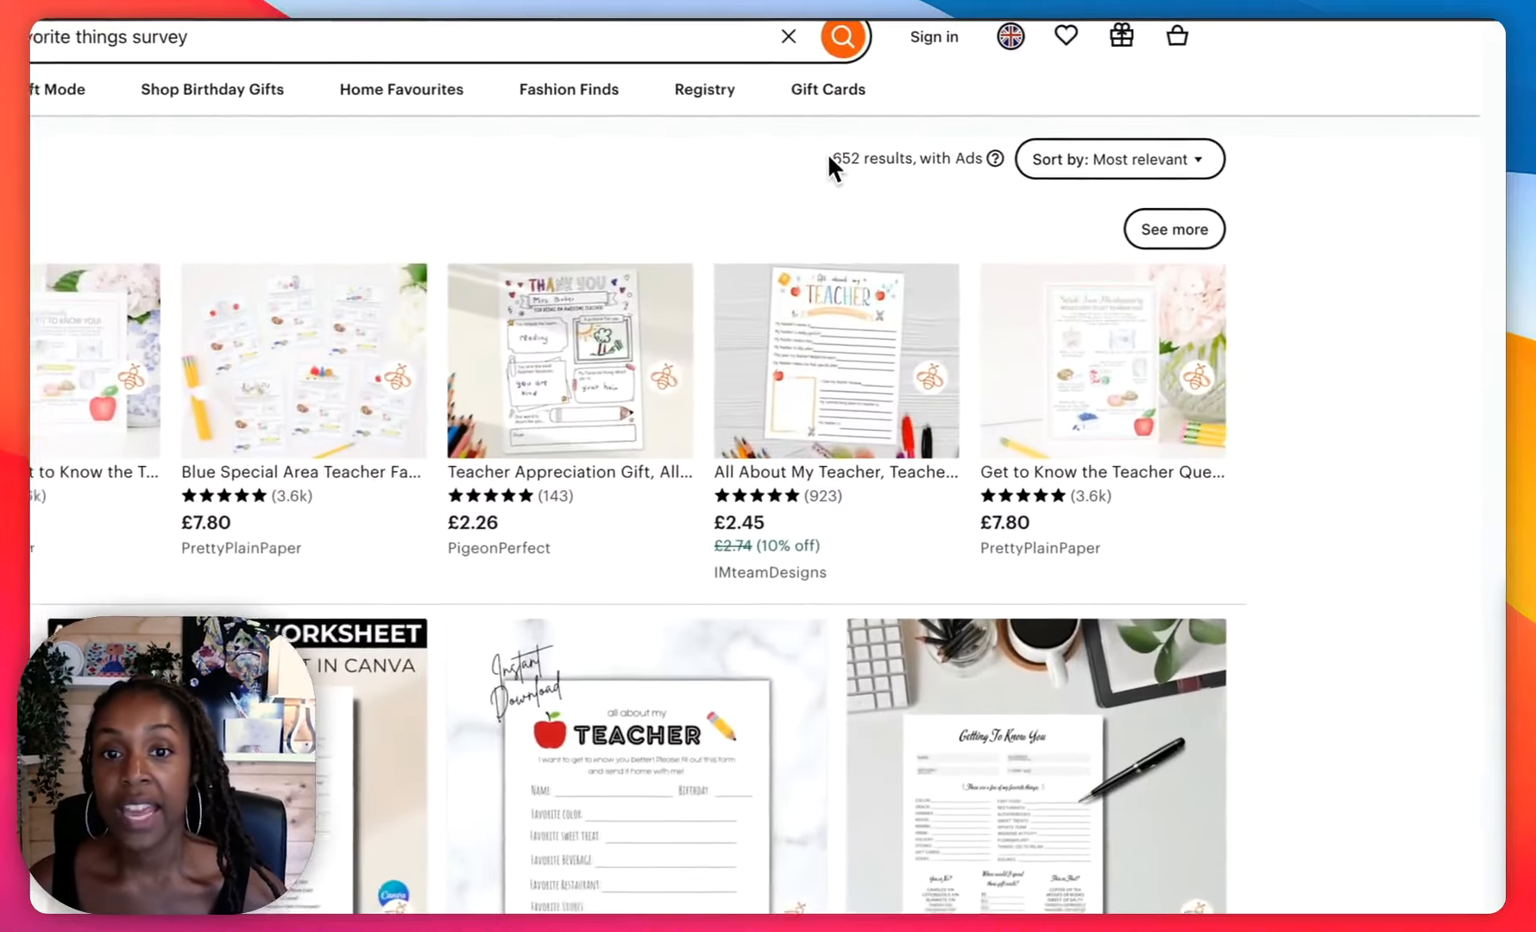
pyautogui.moveTo(938, 136); pyautogui.dragTo(1012, 136)
pyautogui.click(822, 192)
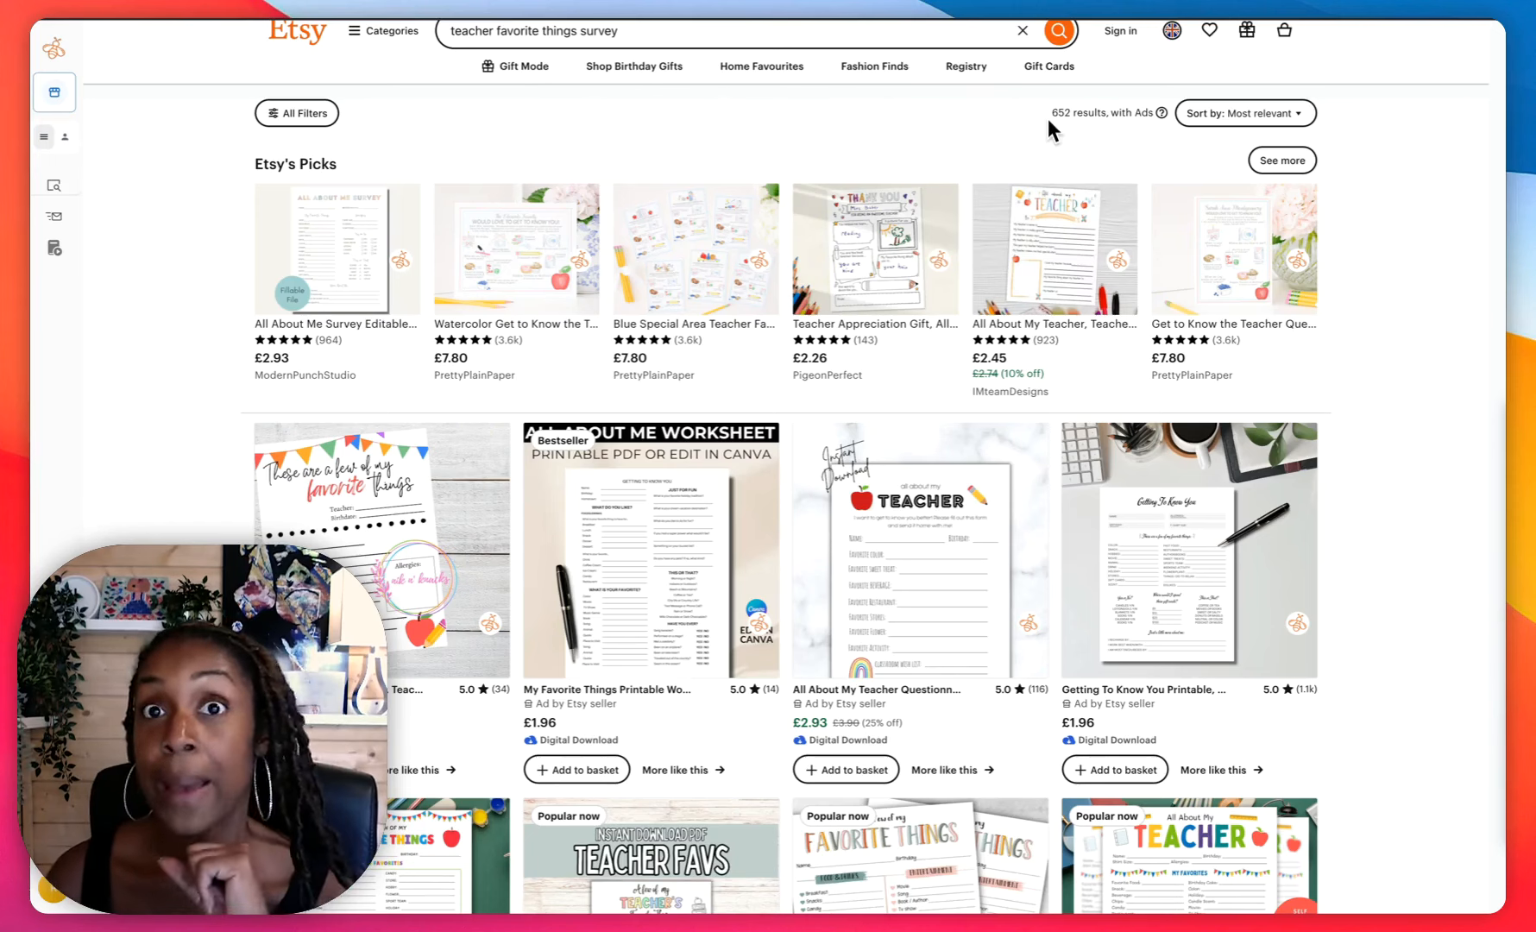
# Browse the teacher favorite things survey results, comparing the competing designs, prices, reviews and Bestseller or Popular now labels.
pyautogui.scroll(-2, 665, 303)
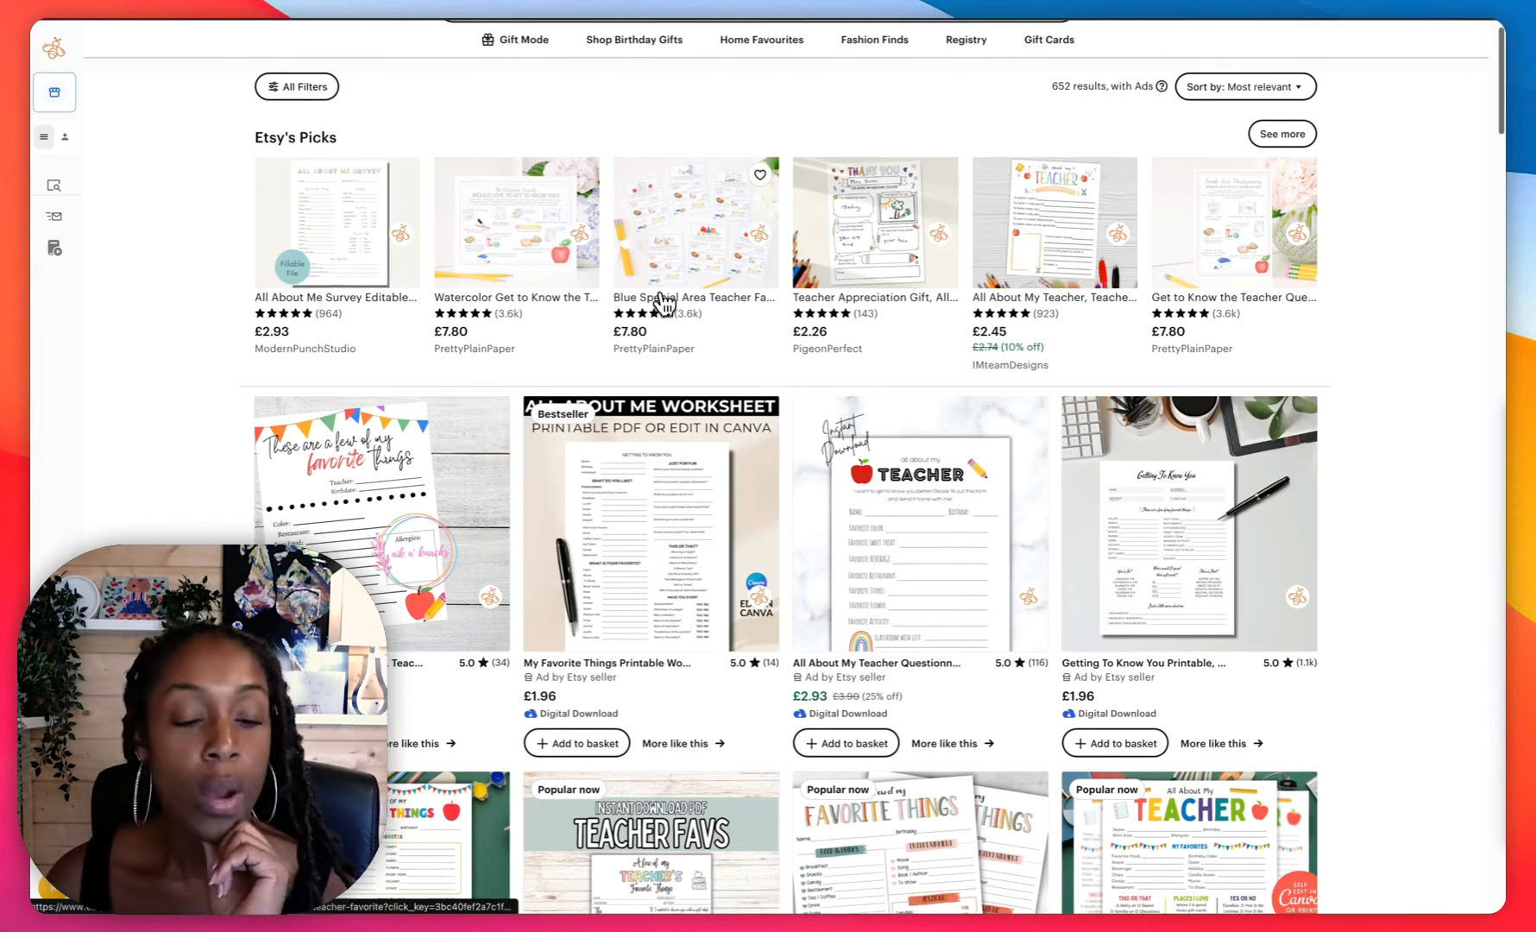
pyautogui.scroll(-1, 665, 304)
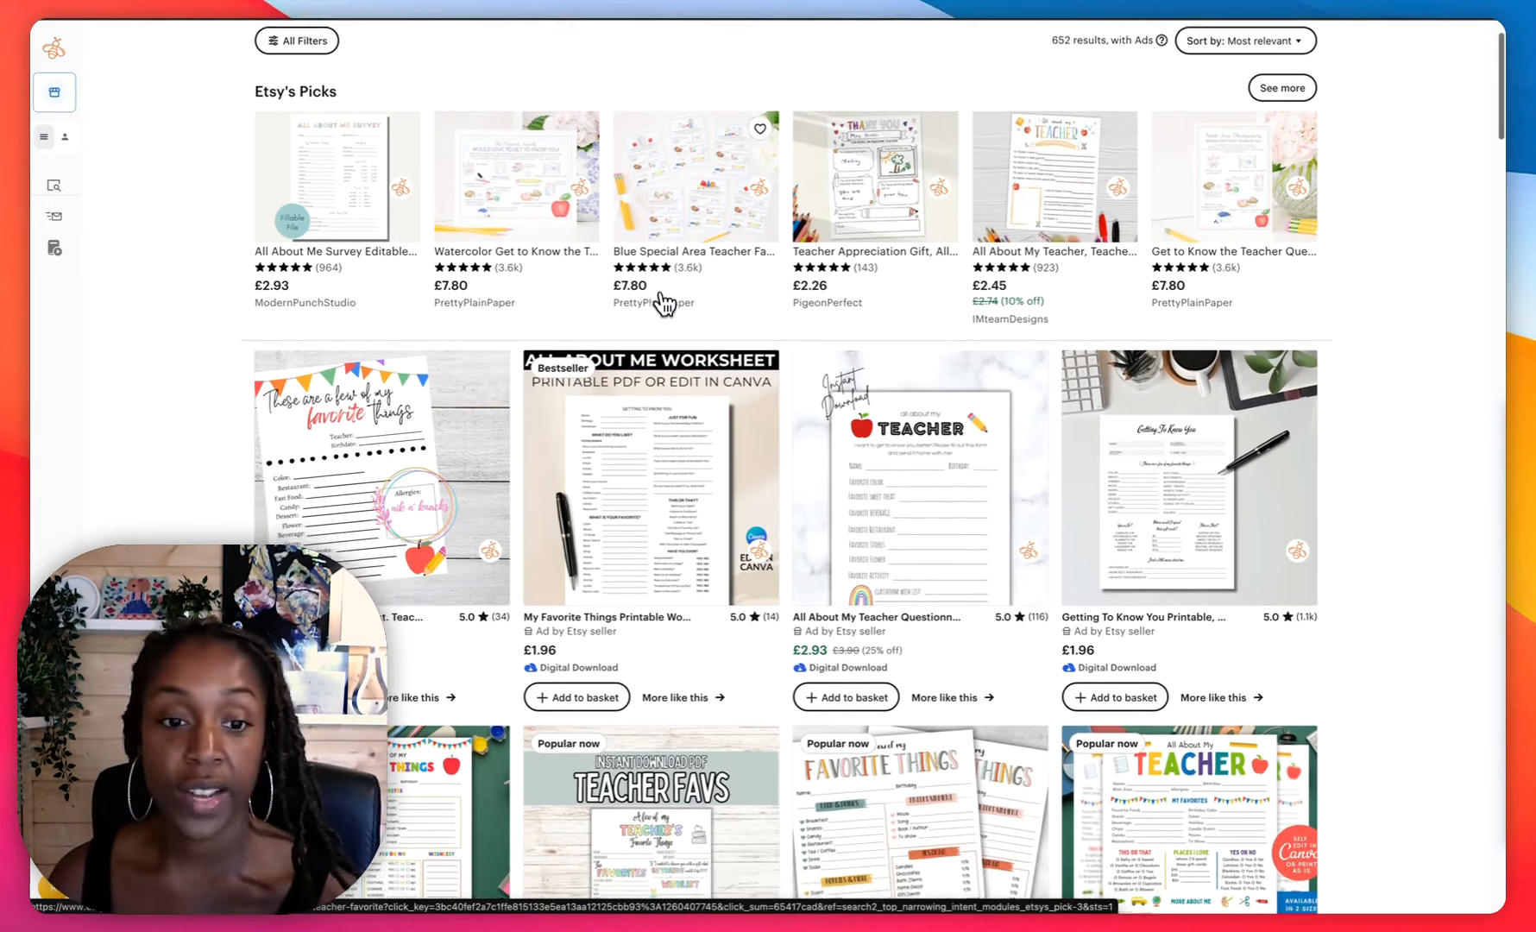
pyautogui.scroll(-3, 664, 304)
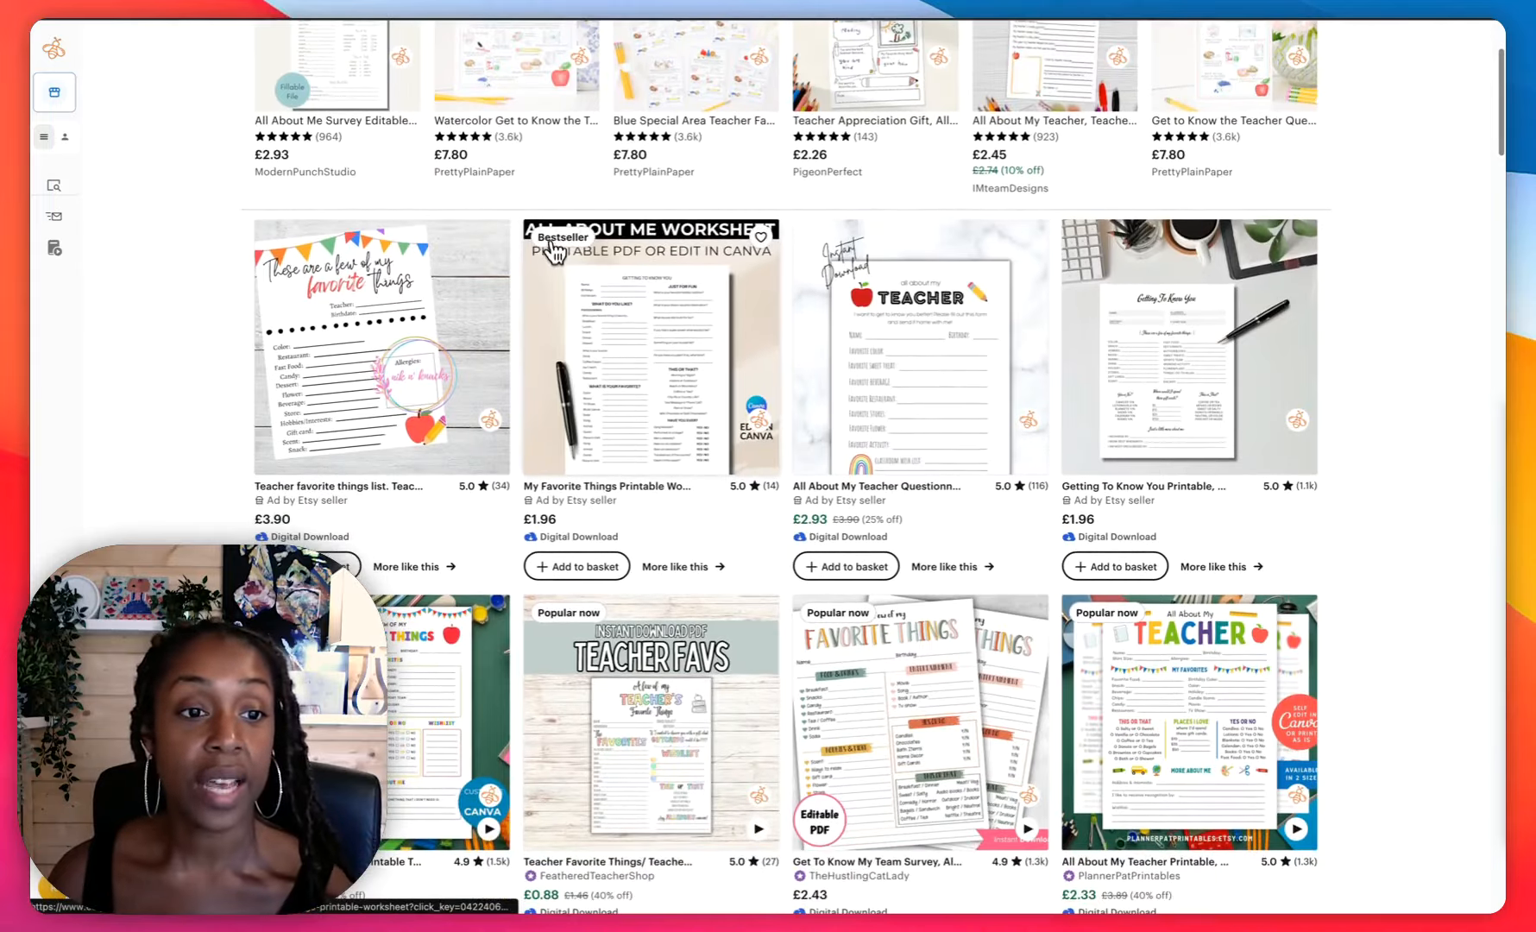
pyautogui.moveTo(516, 235); pyautogui.dragTo(466, 259)
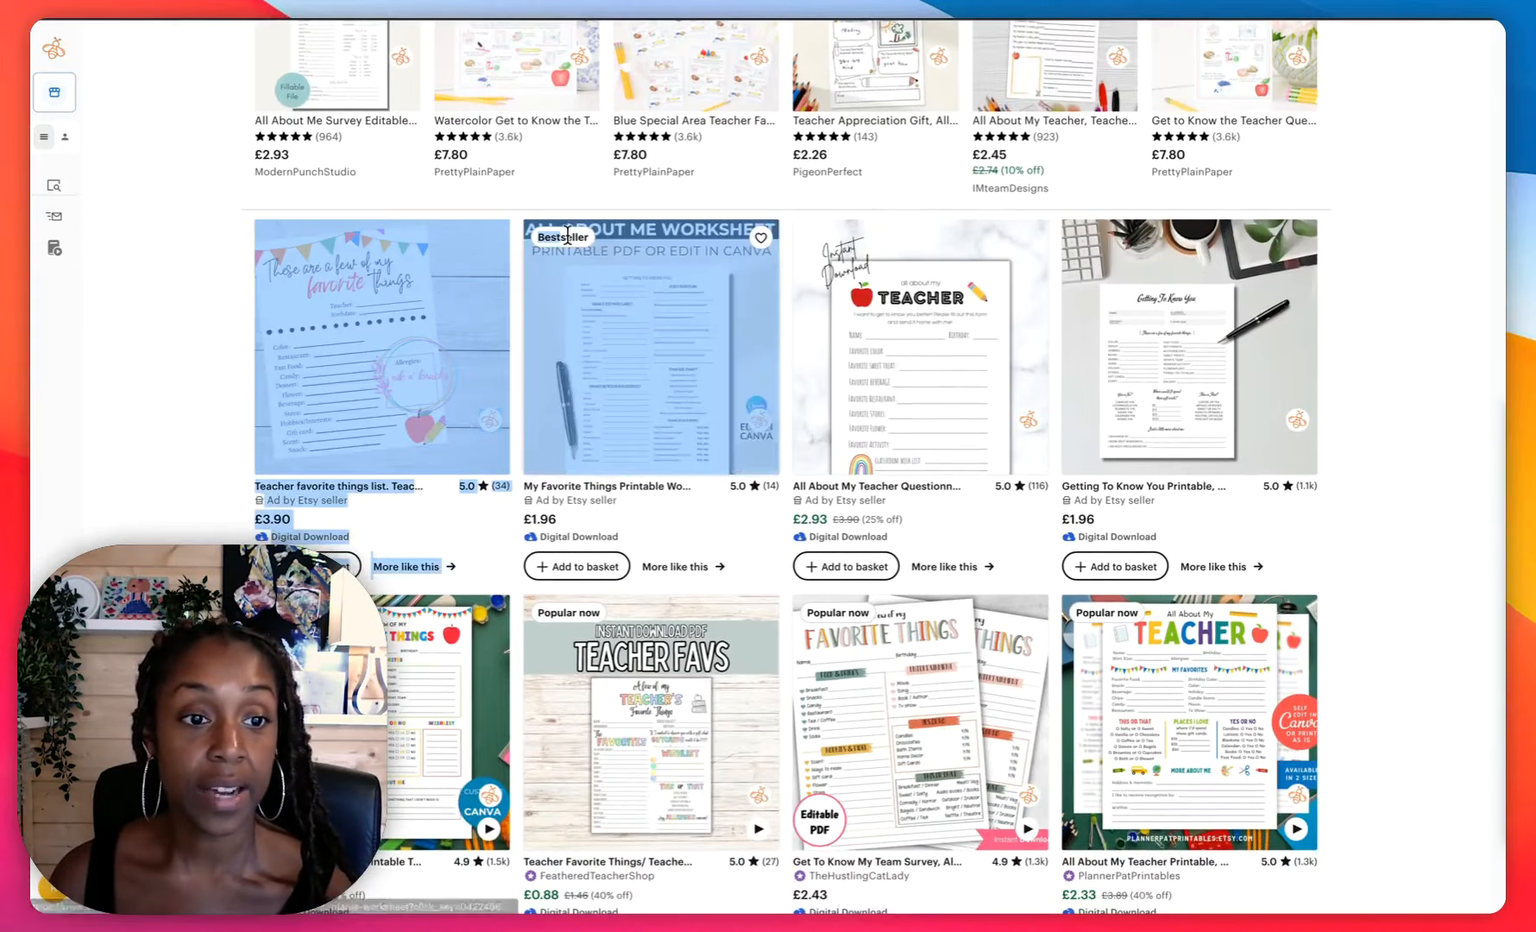
pyautogui.click(200, 343)
pyautogui.scroll(-2, 202, 349)
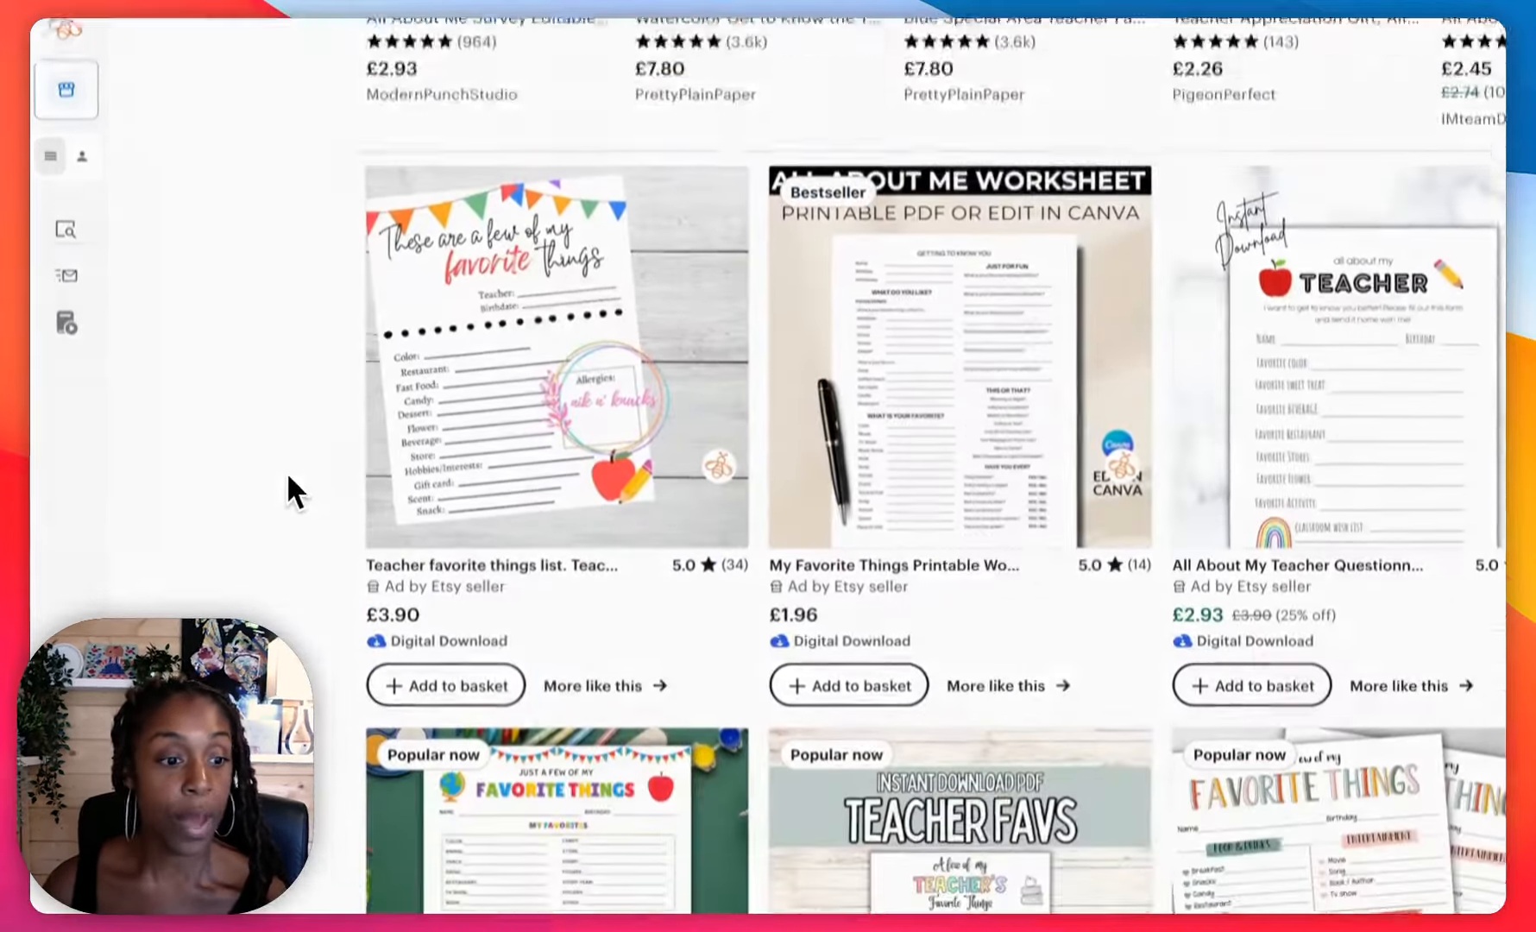
pyautogui.scroll(-5, 293, 492)
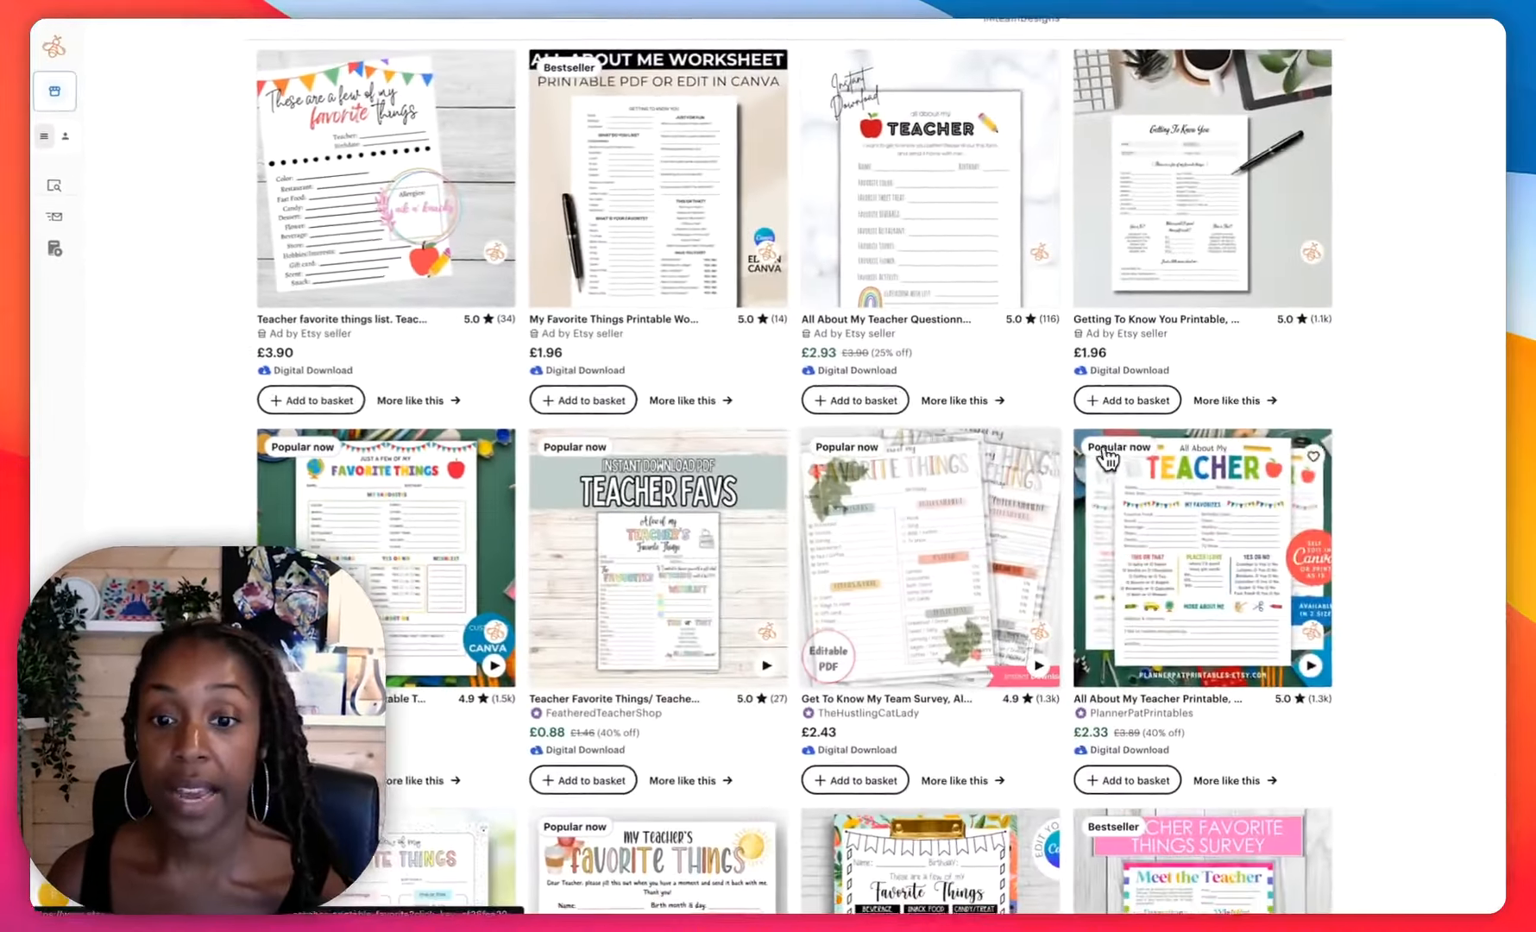
pyautogui.scroll(-5, 1104, 457)
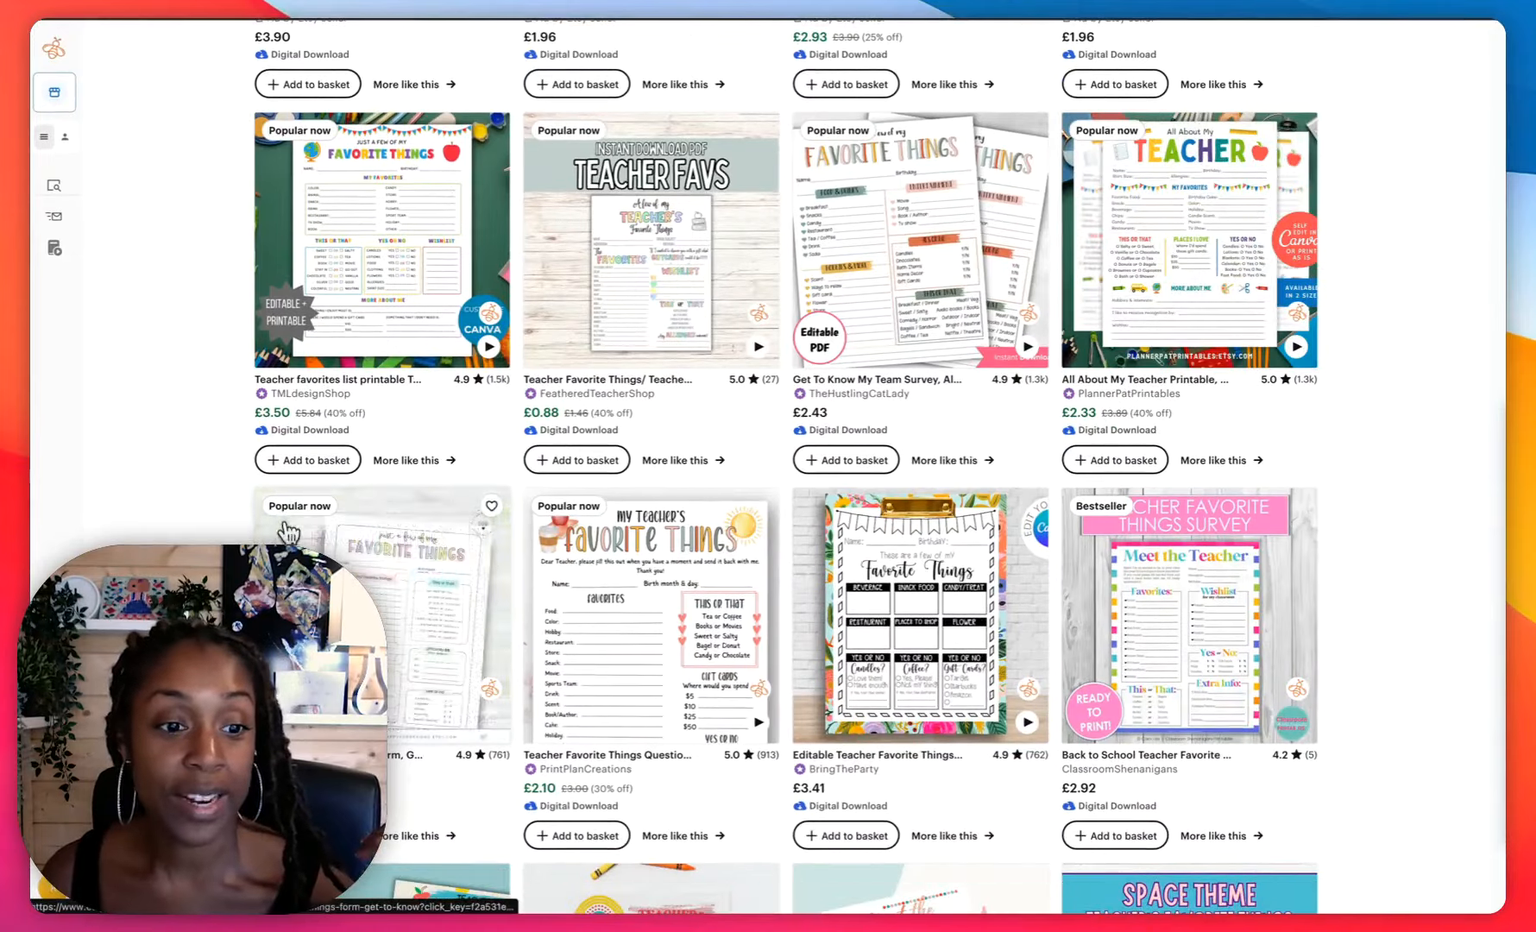
pyautogui.scroll(-2, 1089, 544)
pyautogui.scroll(-5, 635, 581)
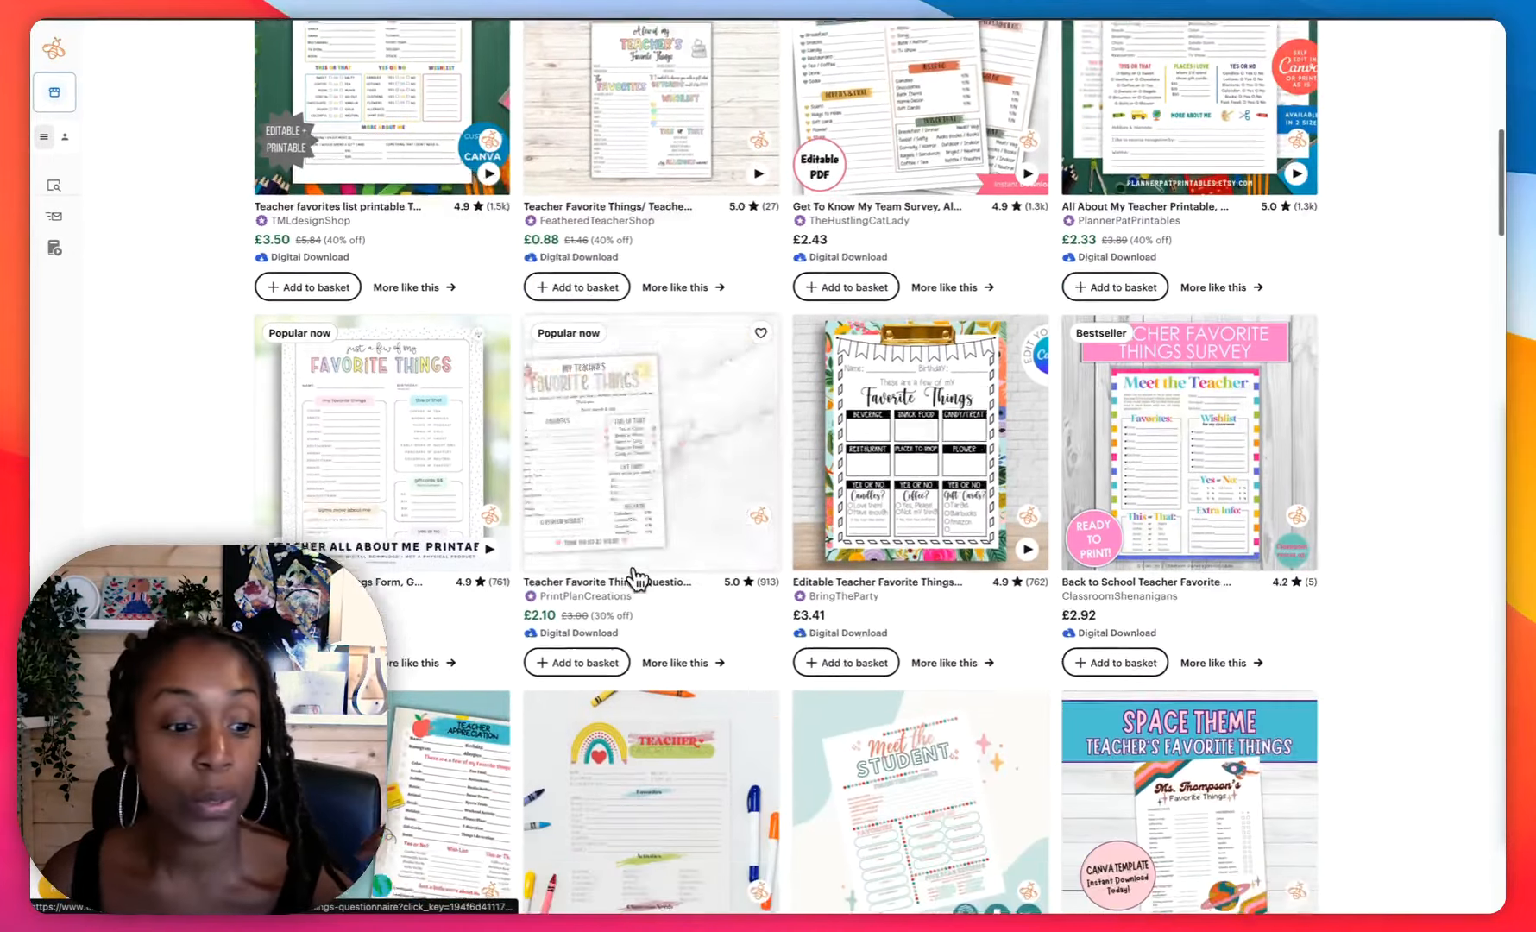
pyautogui.scroll(-2, 637, 580)
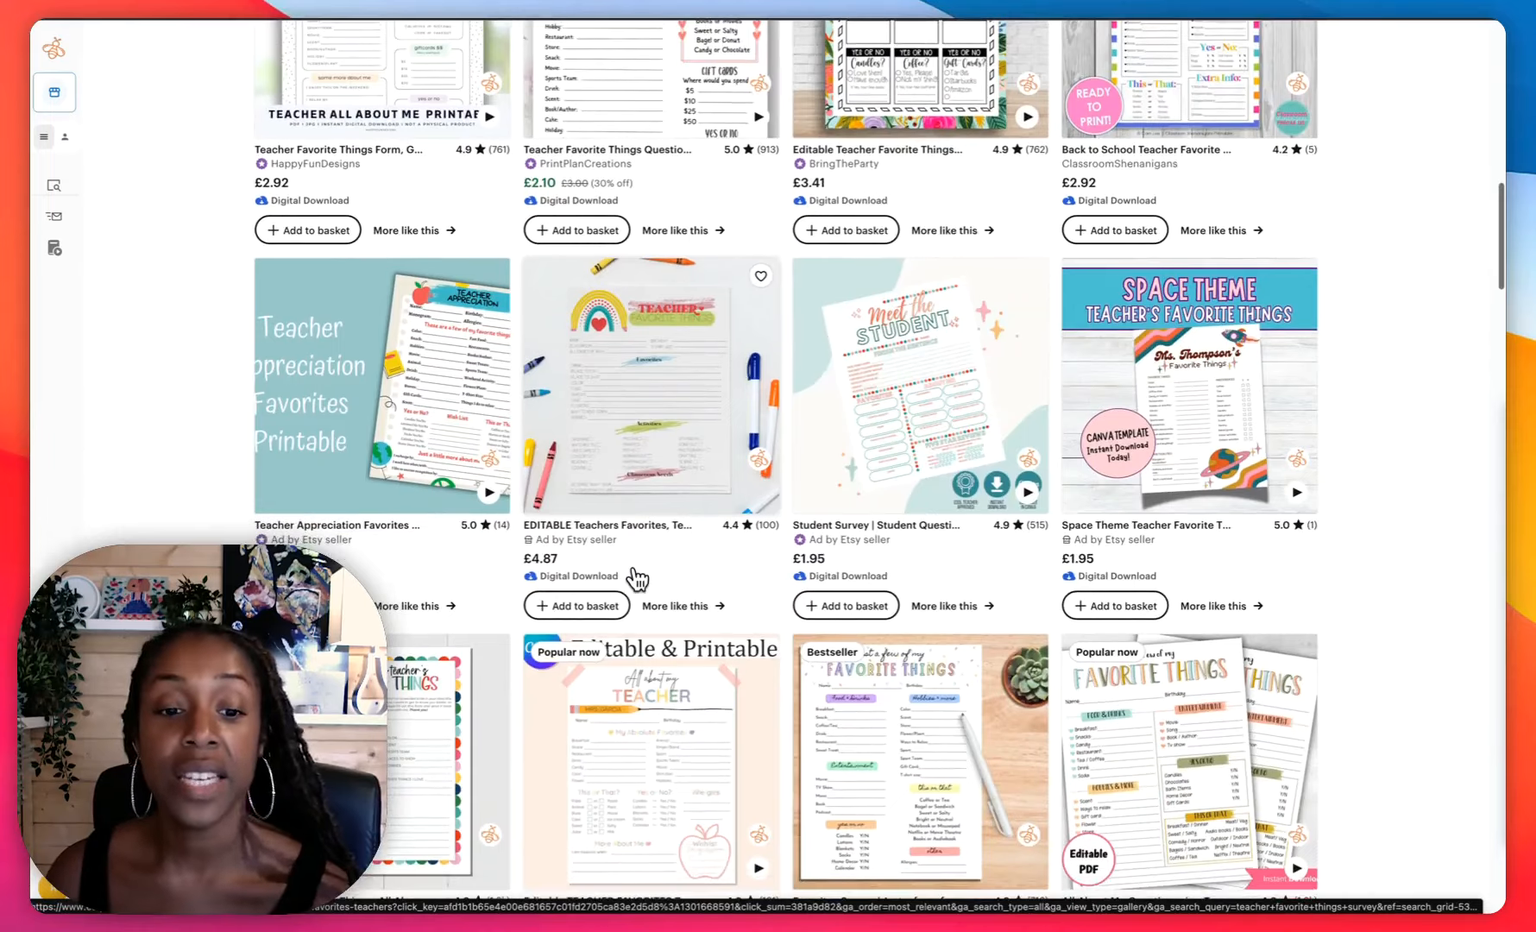
pyautogui.scroll(-1, 637, 580)
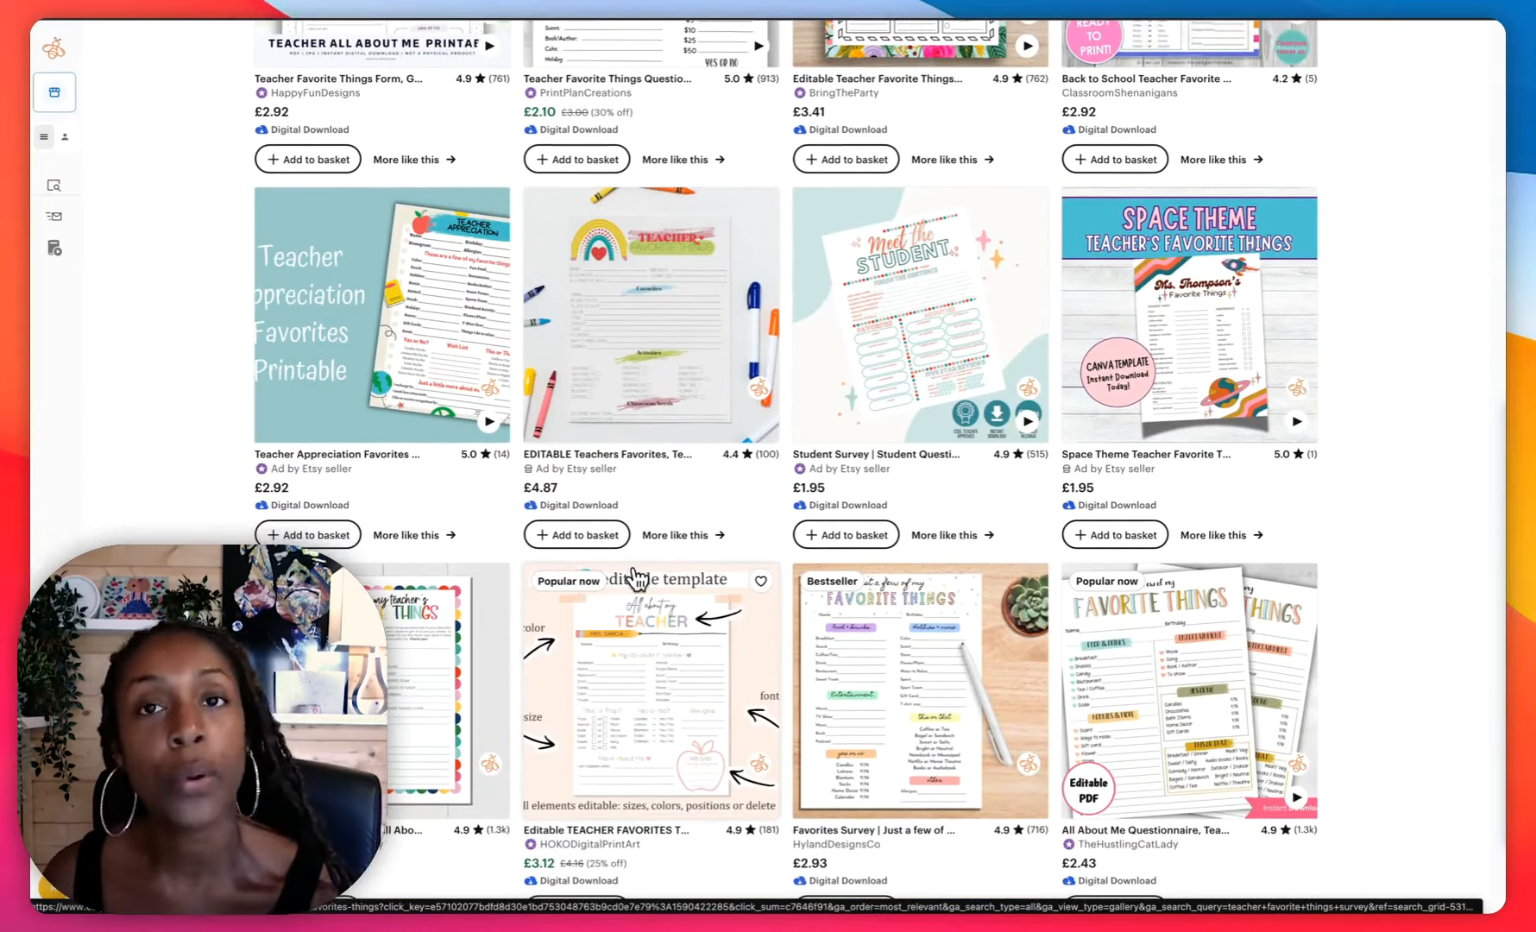
pyautogui.scroll(-1, 637, 580)
pyautogui.scroll(-1, 637, 580)
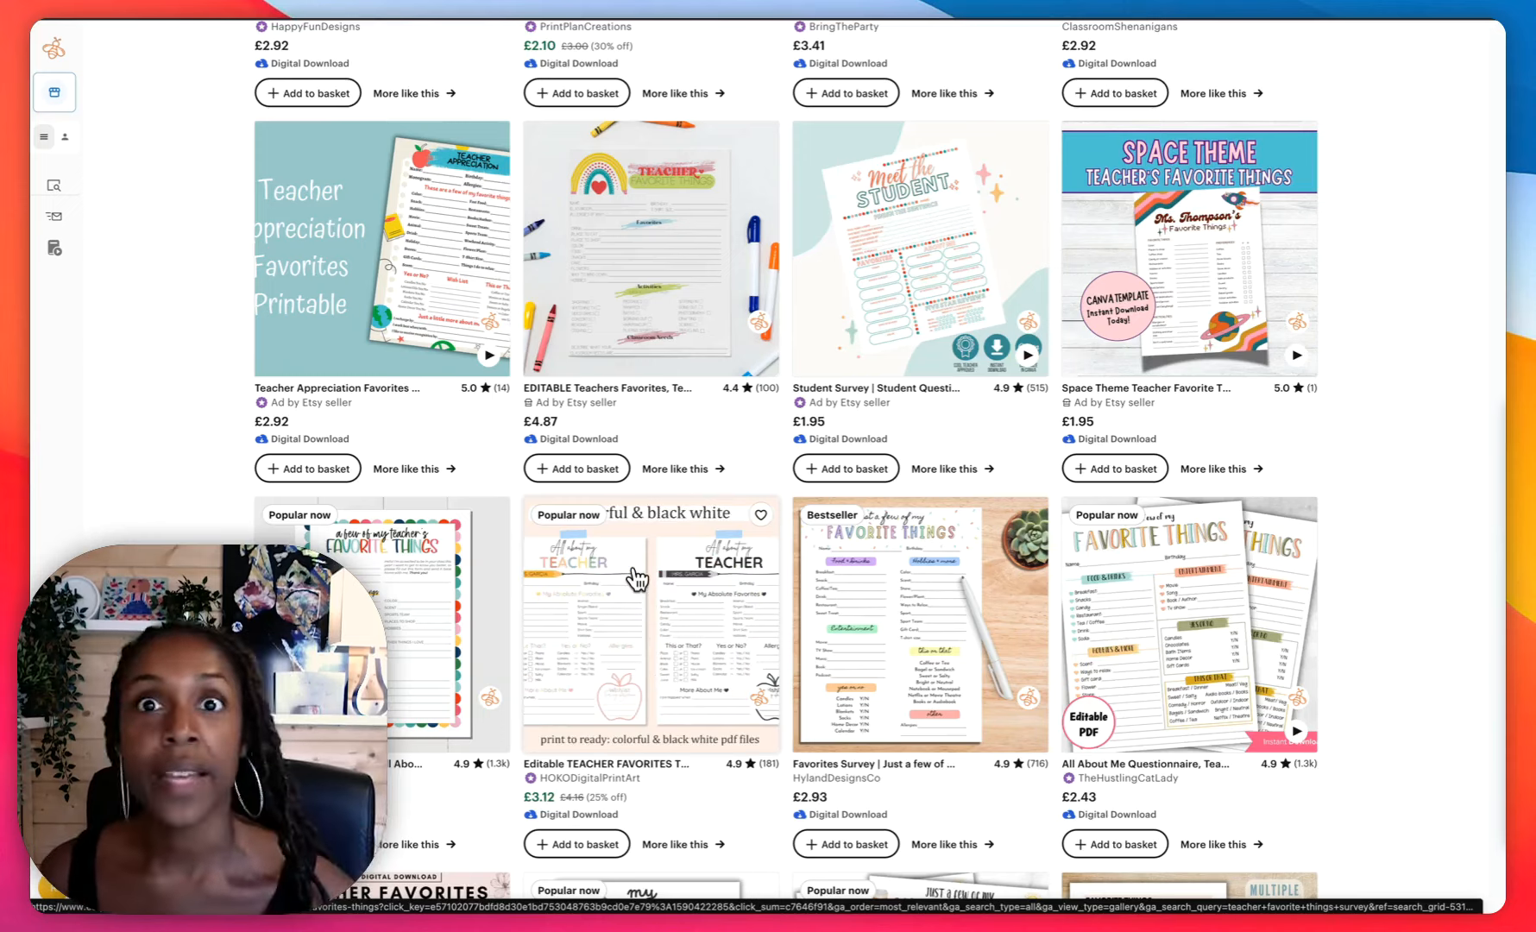
pyautogui.scroll(-4, 637, 580)
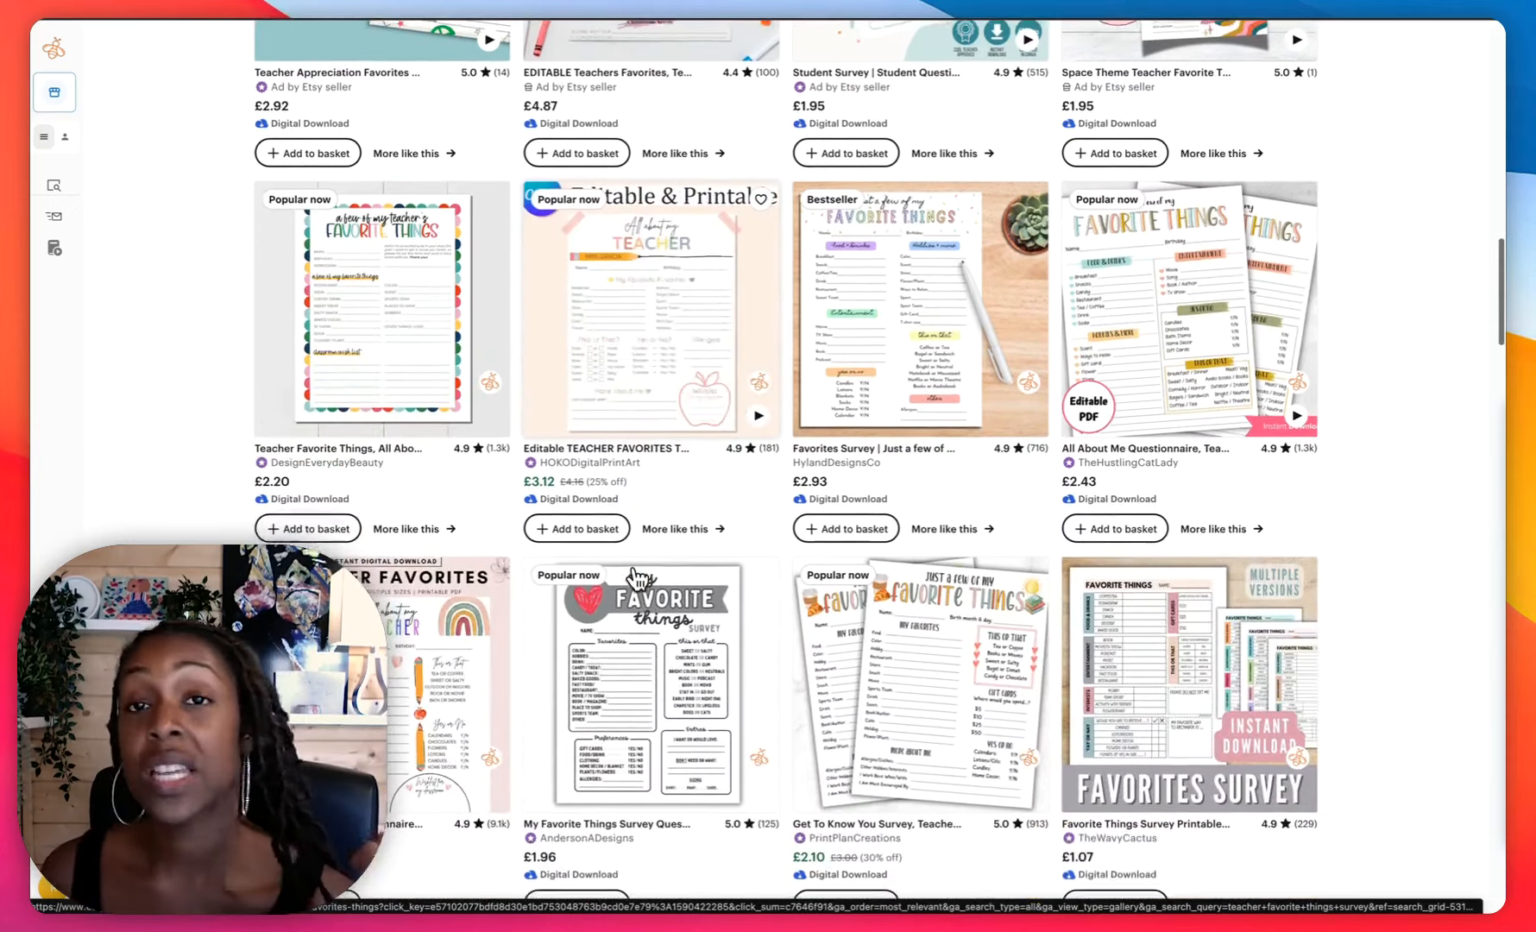
pyautogui.scroll(15, 639, 580)
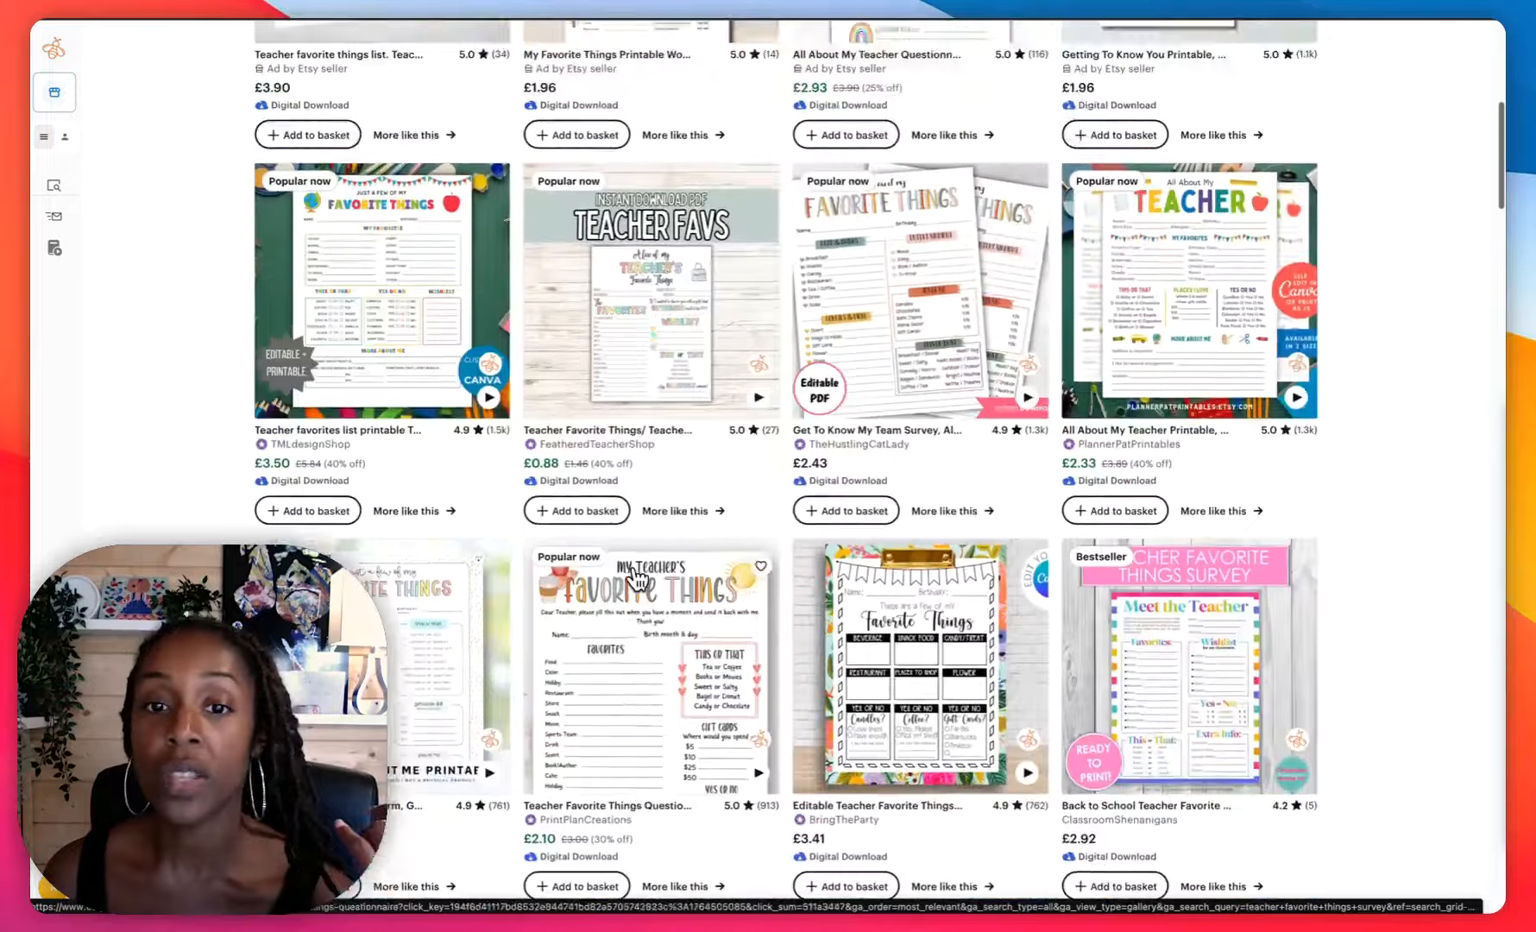
pyautogui.scroll(8, 636, 571)
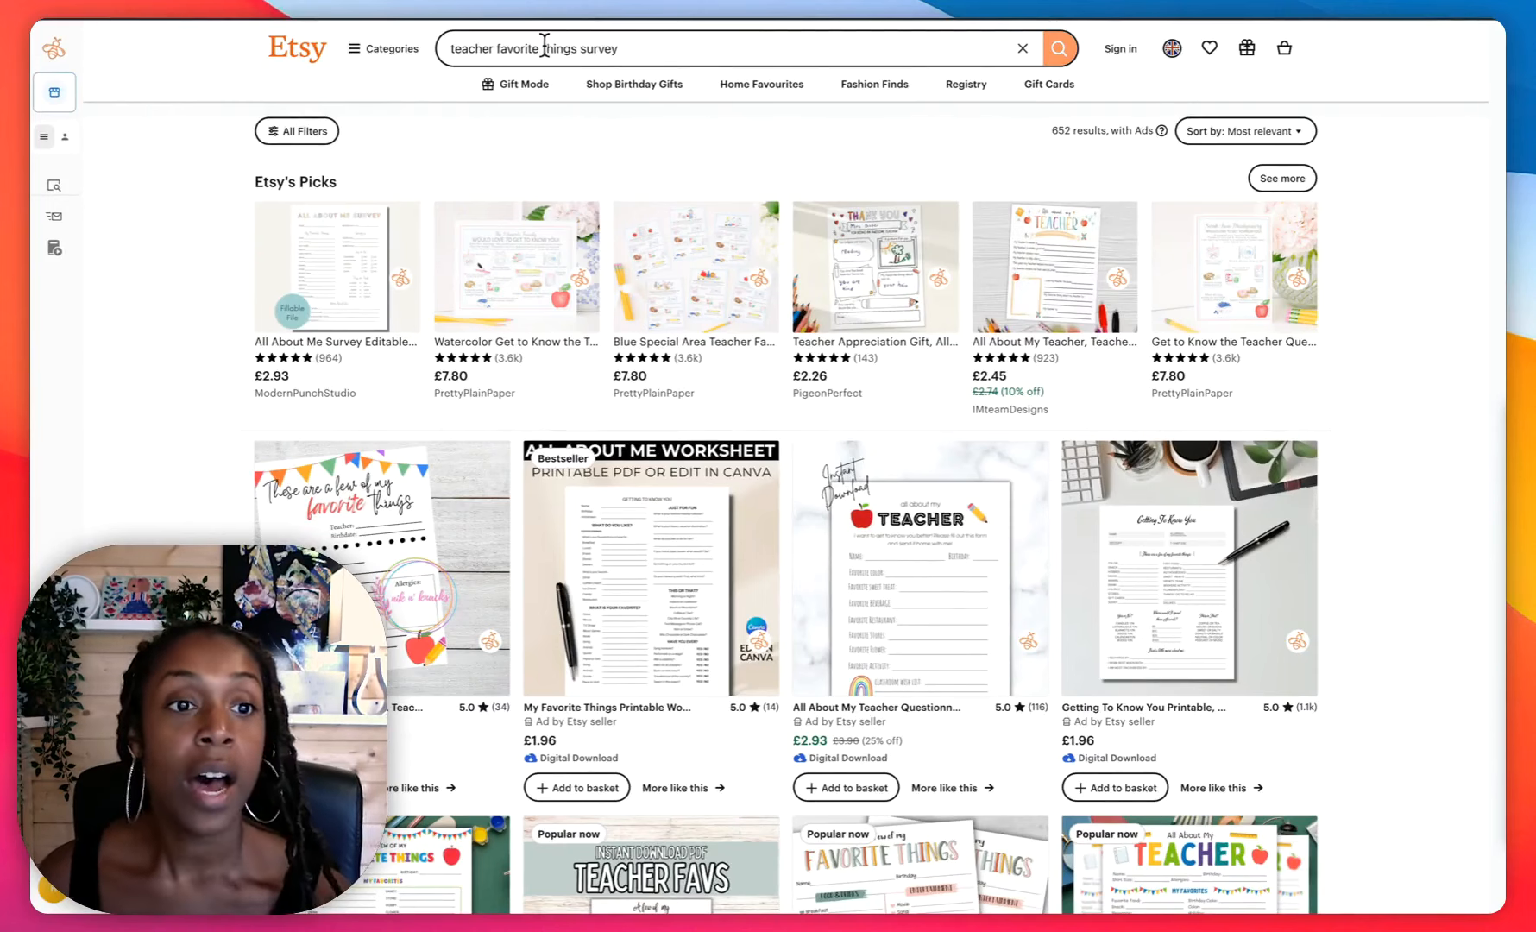
# Open EverBee's Product Analytics for the "teacher favorite things survey" search and sort the listings by monthly revenue.
pyautogui.click(544, 45)
pyautogui.click(167, 128)
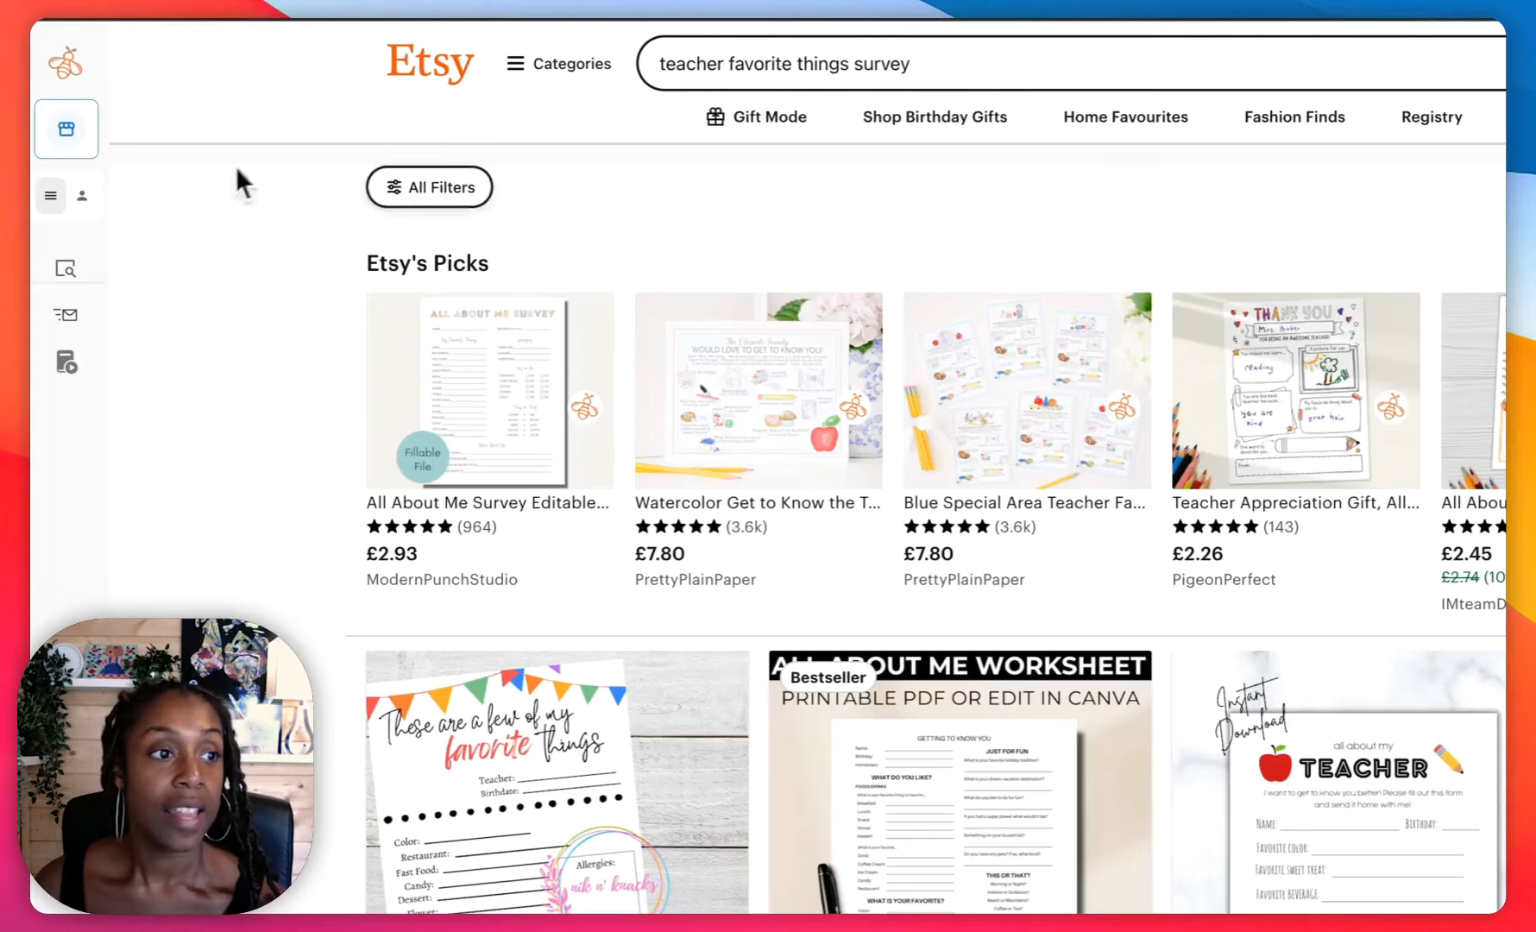
pyautogui.moveTo(47, 101)
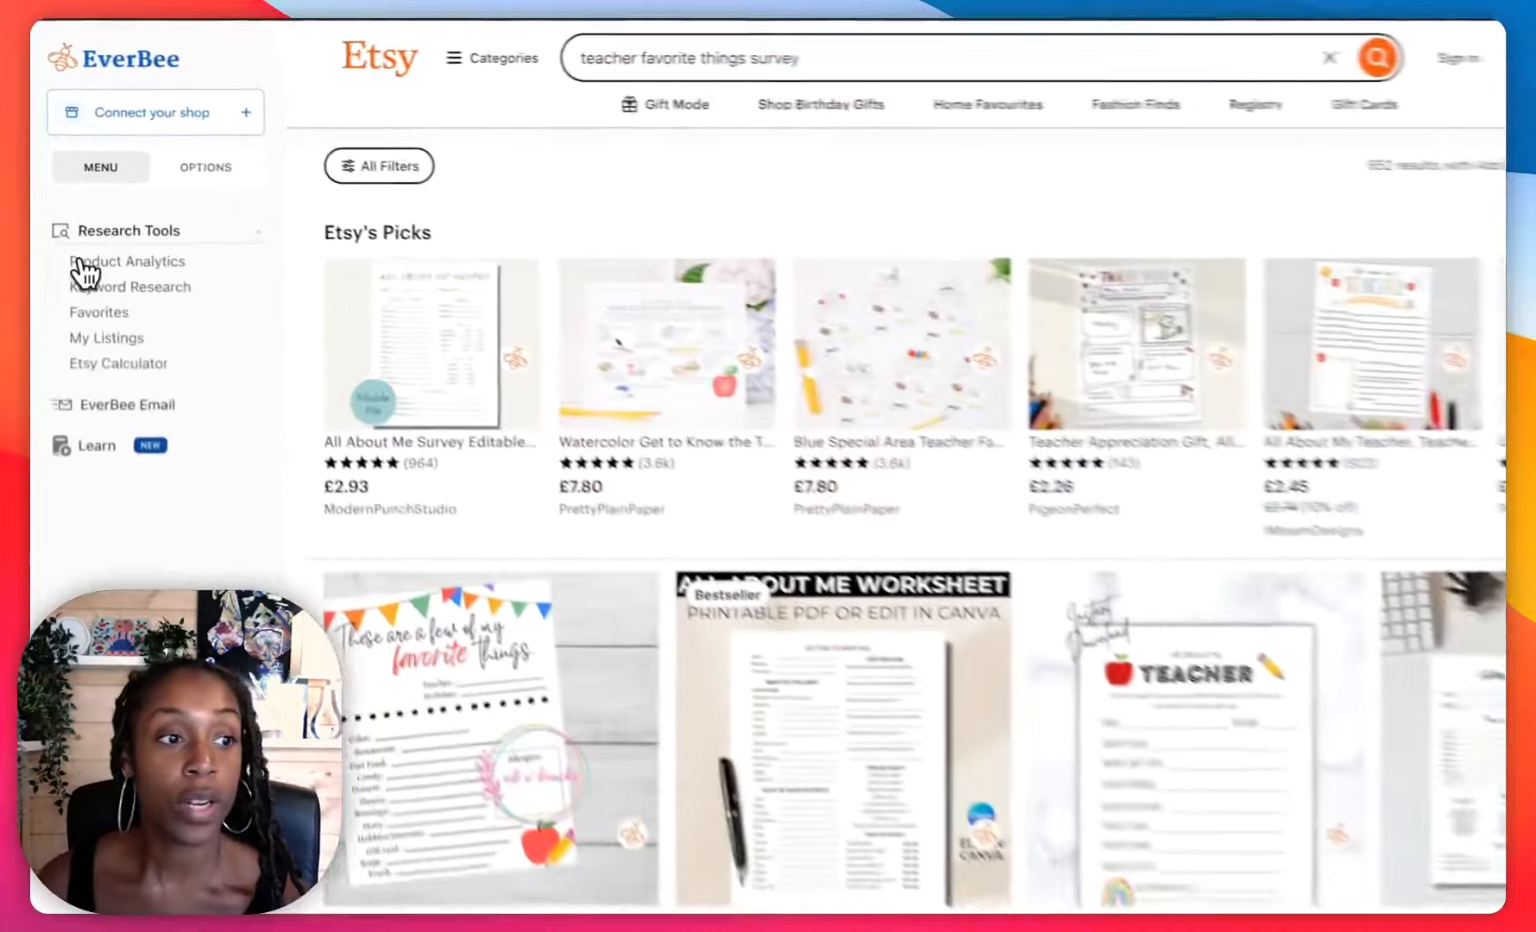
pyautogui.click(81, 263)
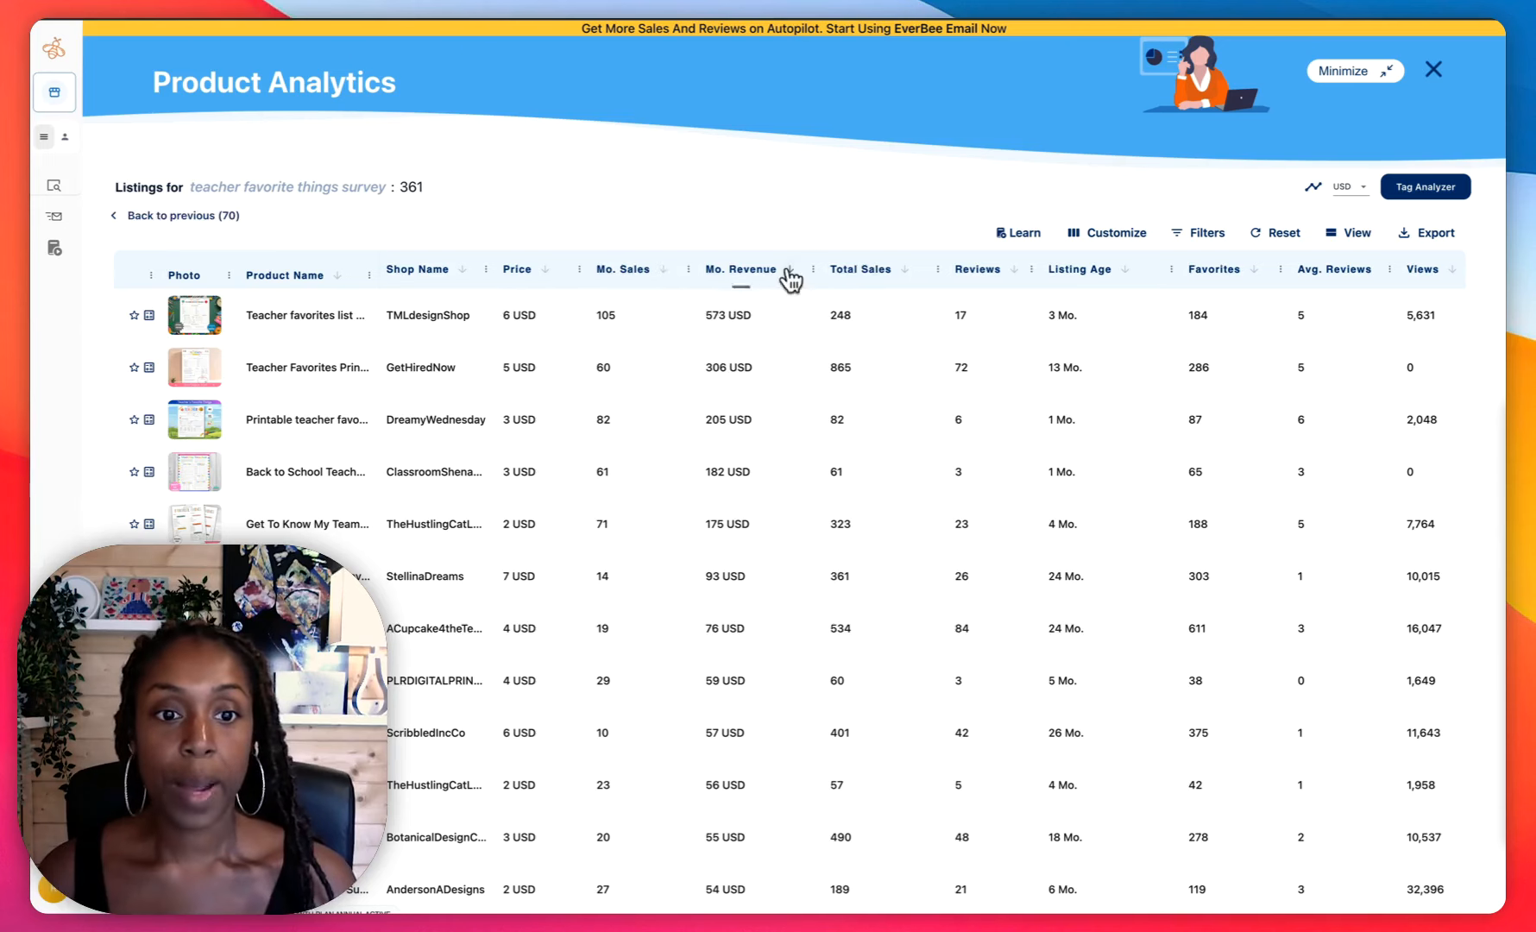
pyautogui.click(790, 277)
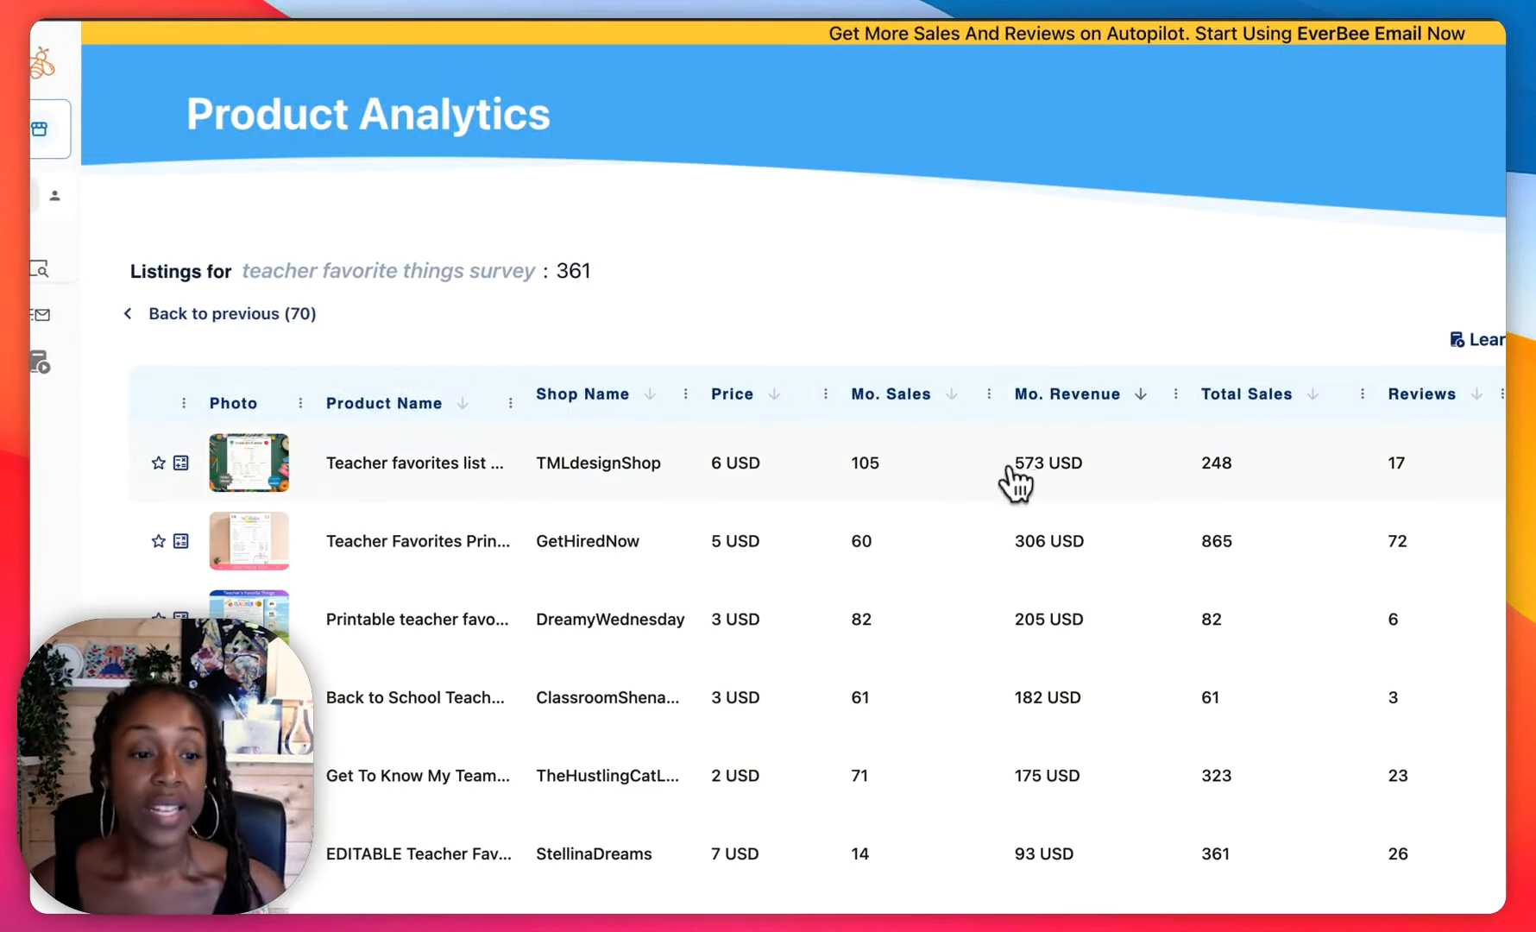
# Open the highest-revenue listing, by TMLdesignShop, and examine its price, sales figures, item details and buyer reviews.
pyautogui.moveTo(244, 485)
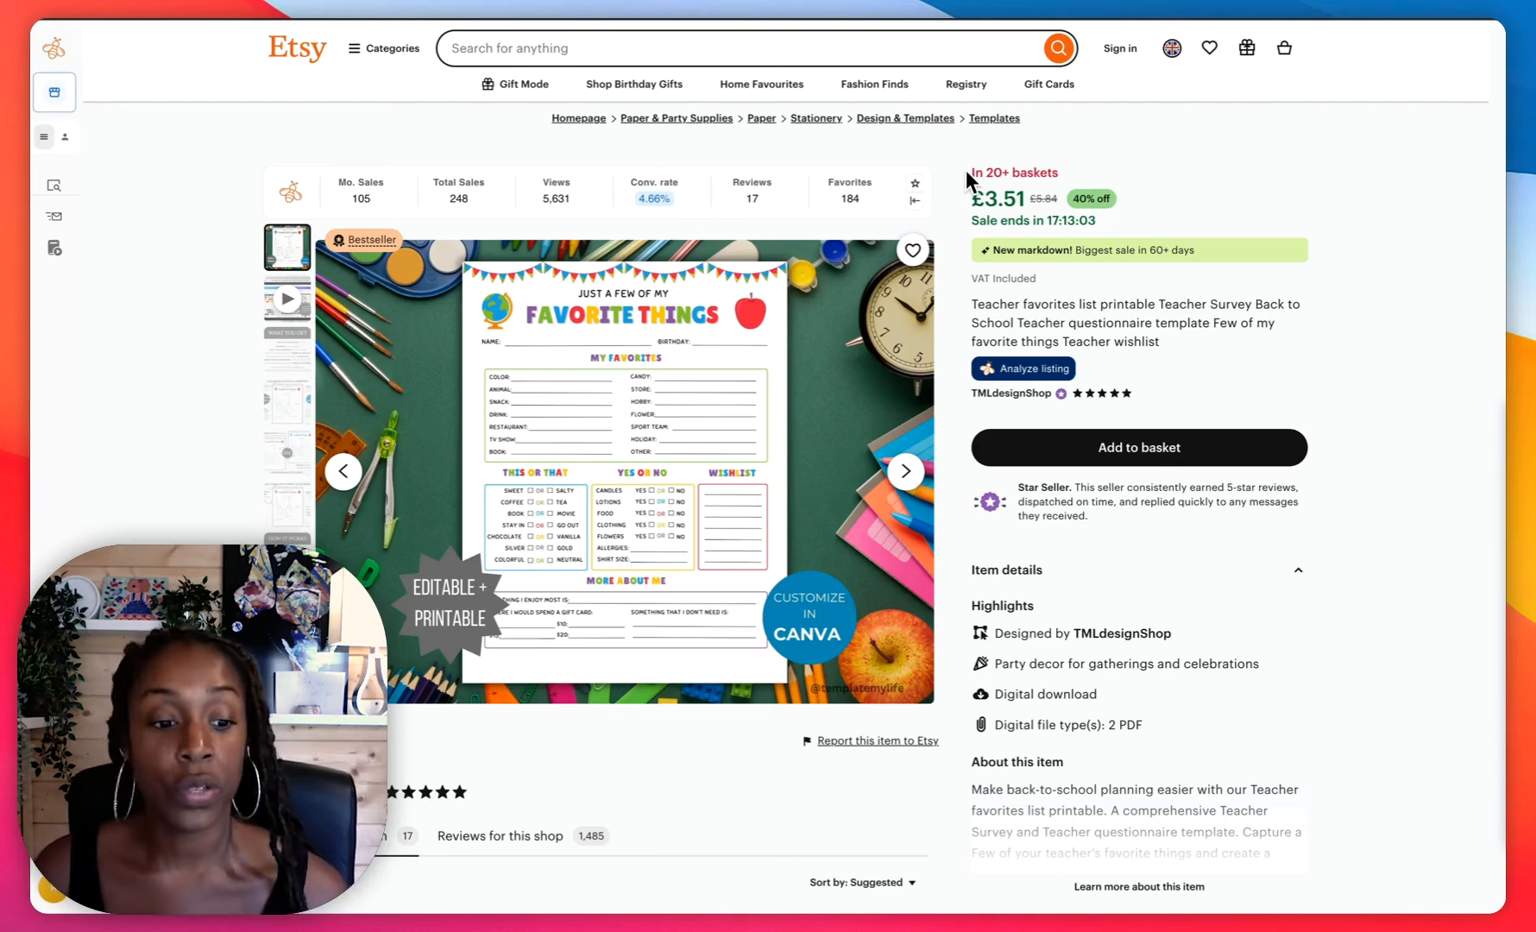
pyautogui.scroll(-1, 799, 247)
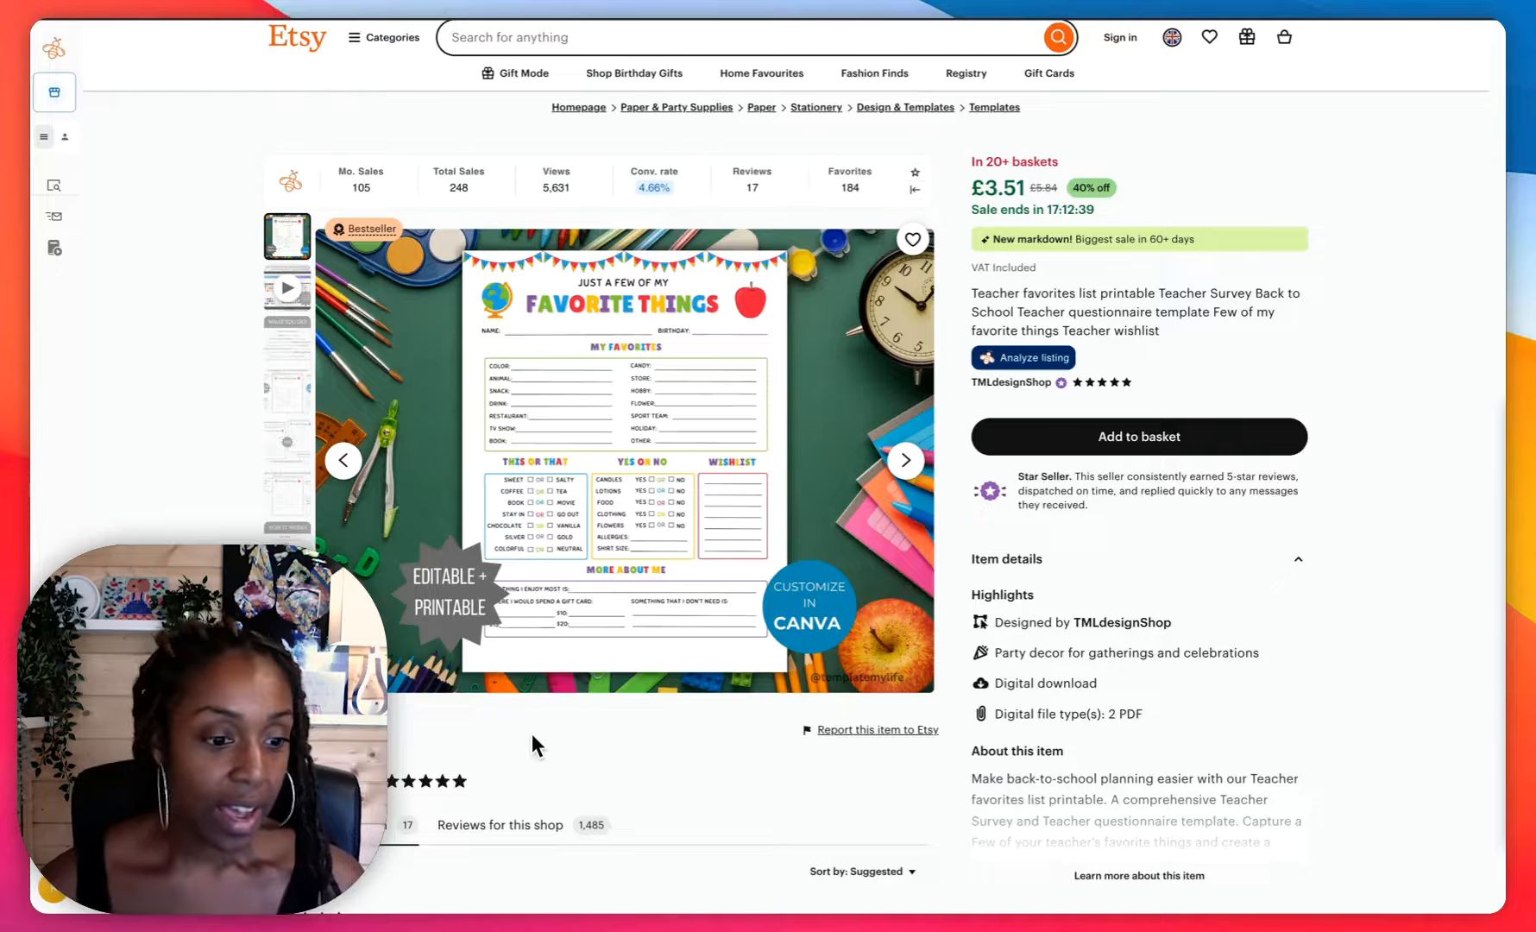
pyautogui.scroll(-3, 532, 733)
pyautogui.scroll(-2, 622, 517)
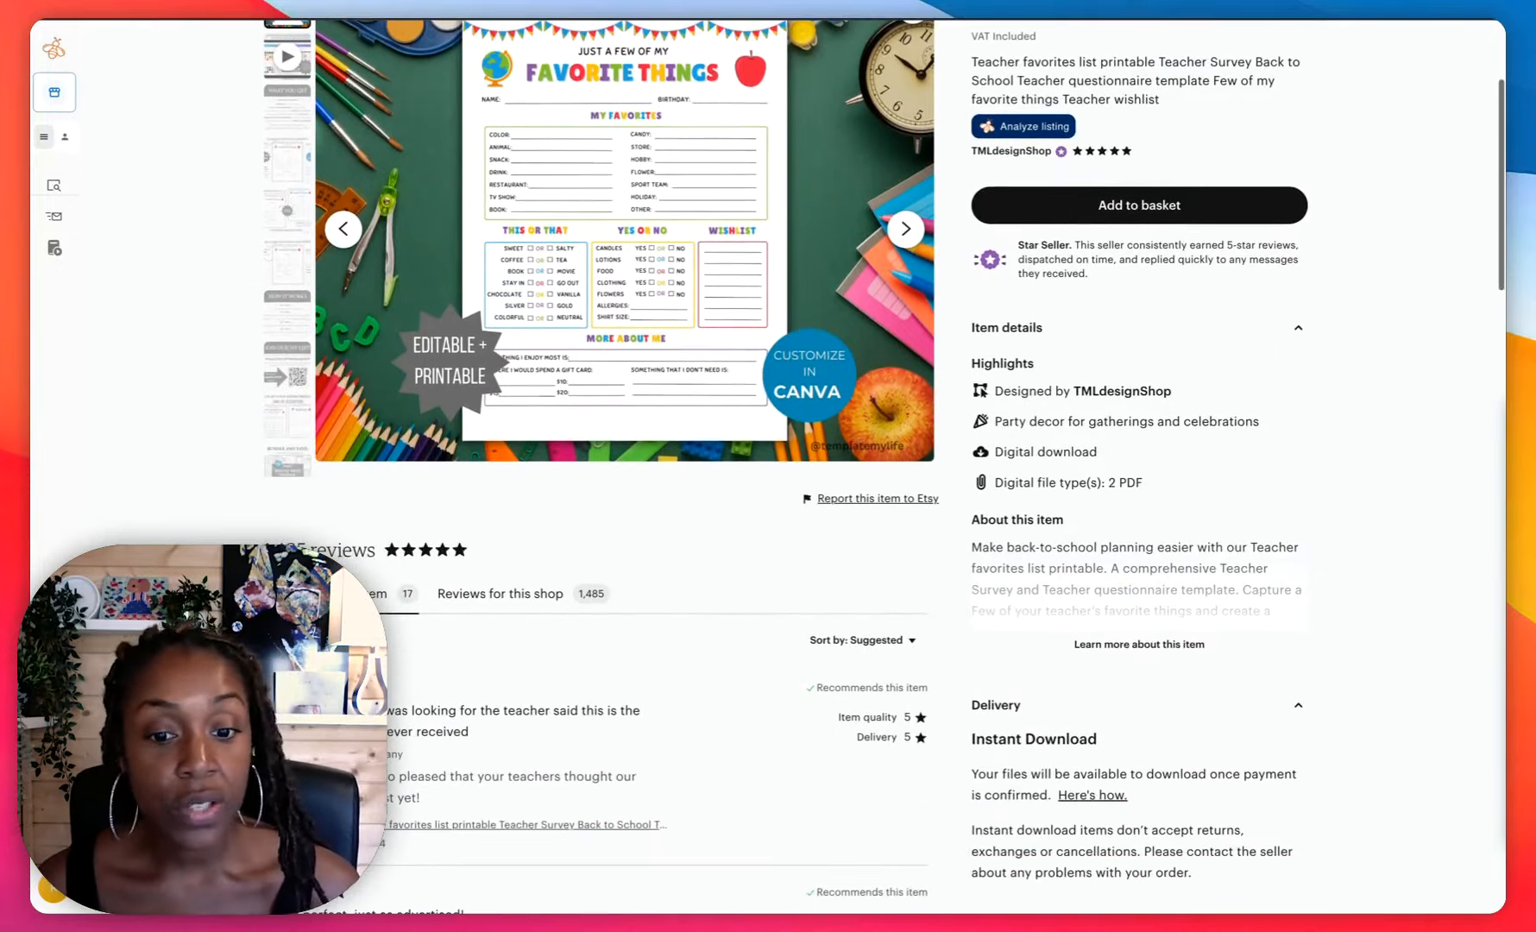
pyautogui.scroll(-1, 622, 517)
pyautogui.scroll(-2, 622, 518)
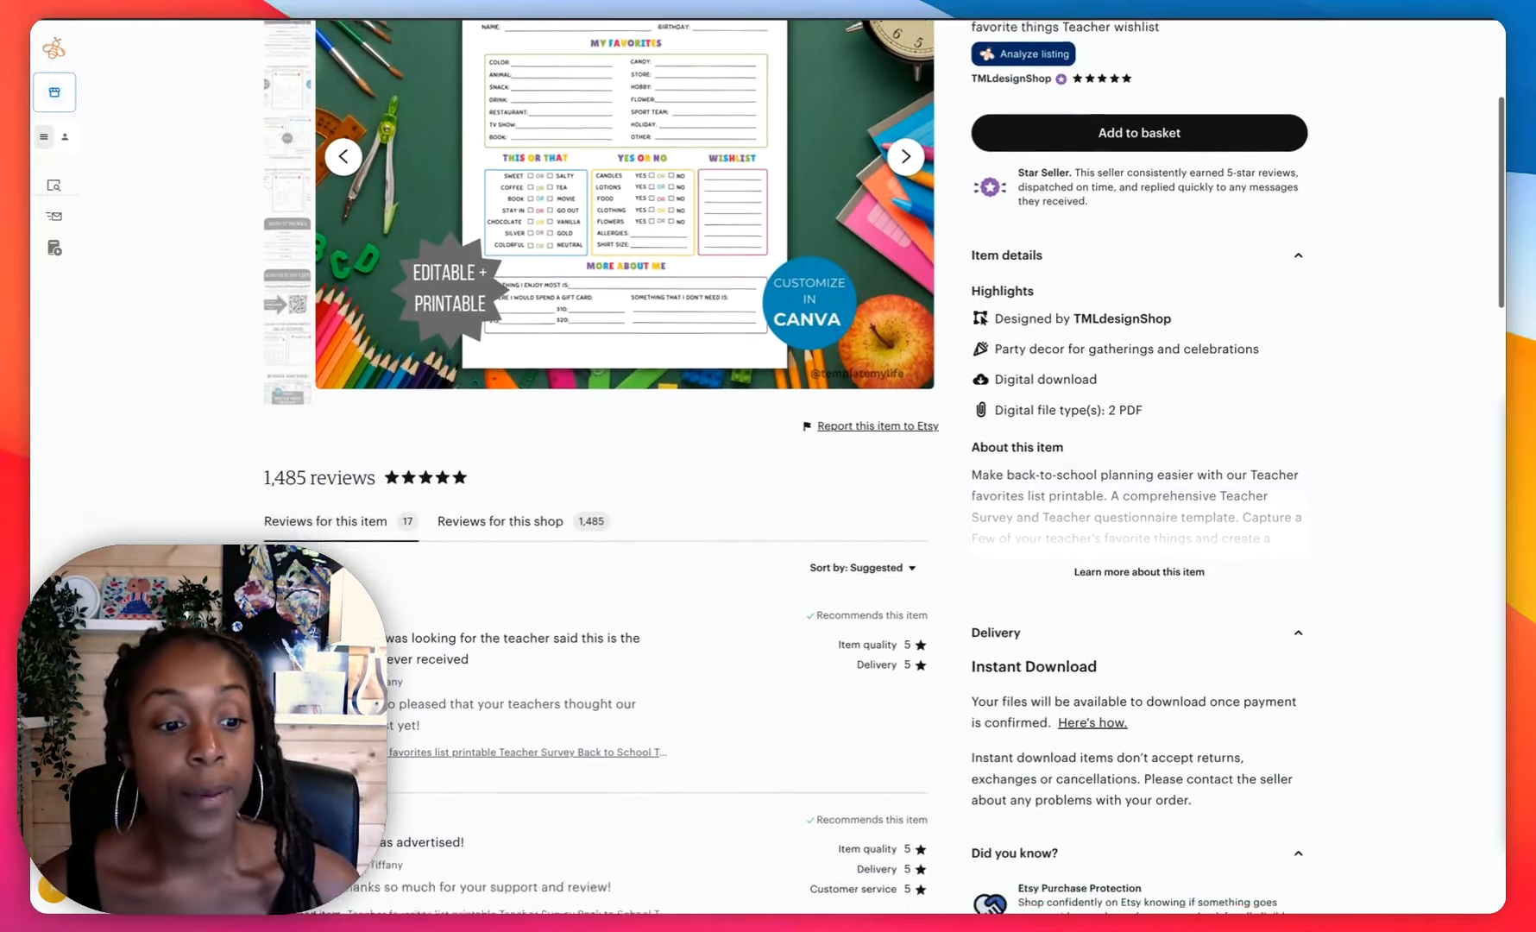
pyautogui.scroll(-1, 622, 518)
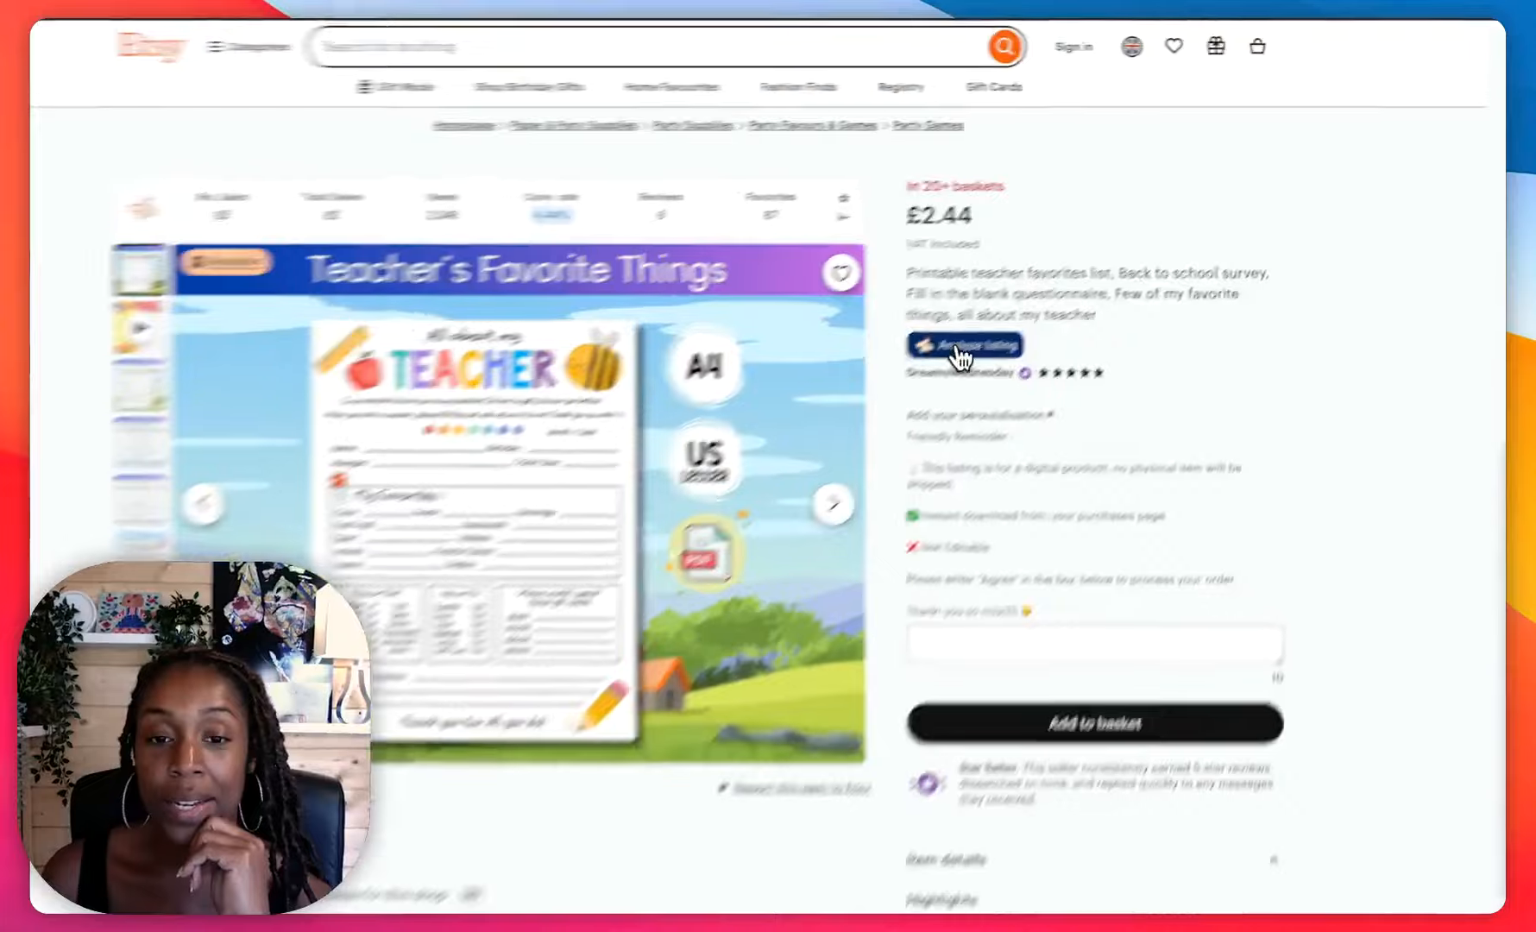
# Analyze the DreamyWednesday teacher favorites listing to check its estimated sales, revenue, age and tags, and close the details.
pyautogui.click(1020, 313)
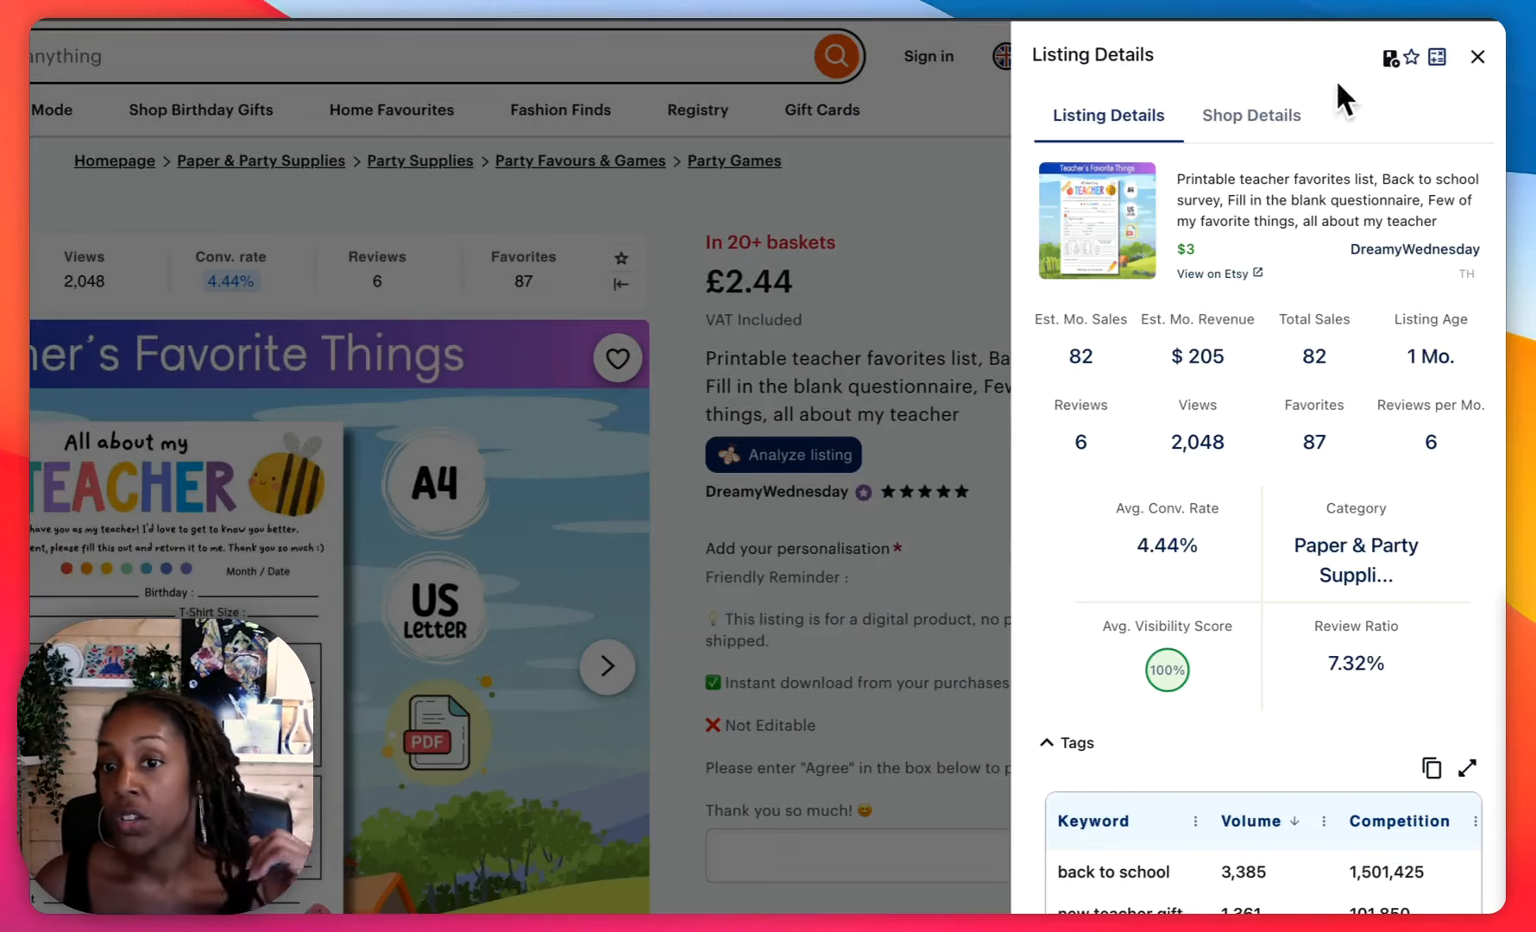
pyautogui.click(1478, 59)
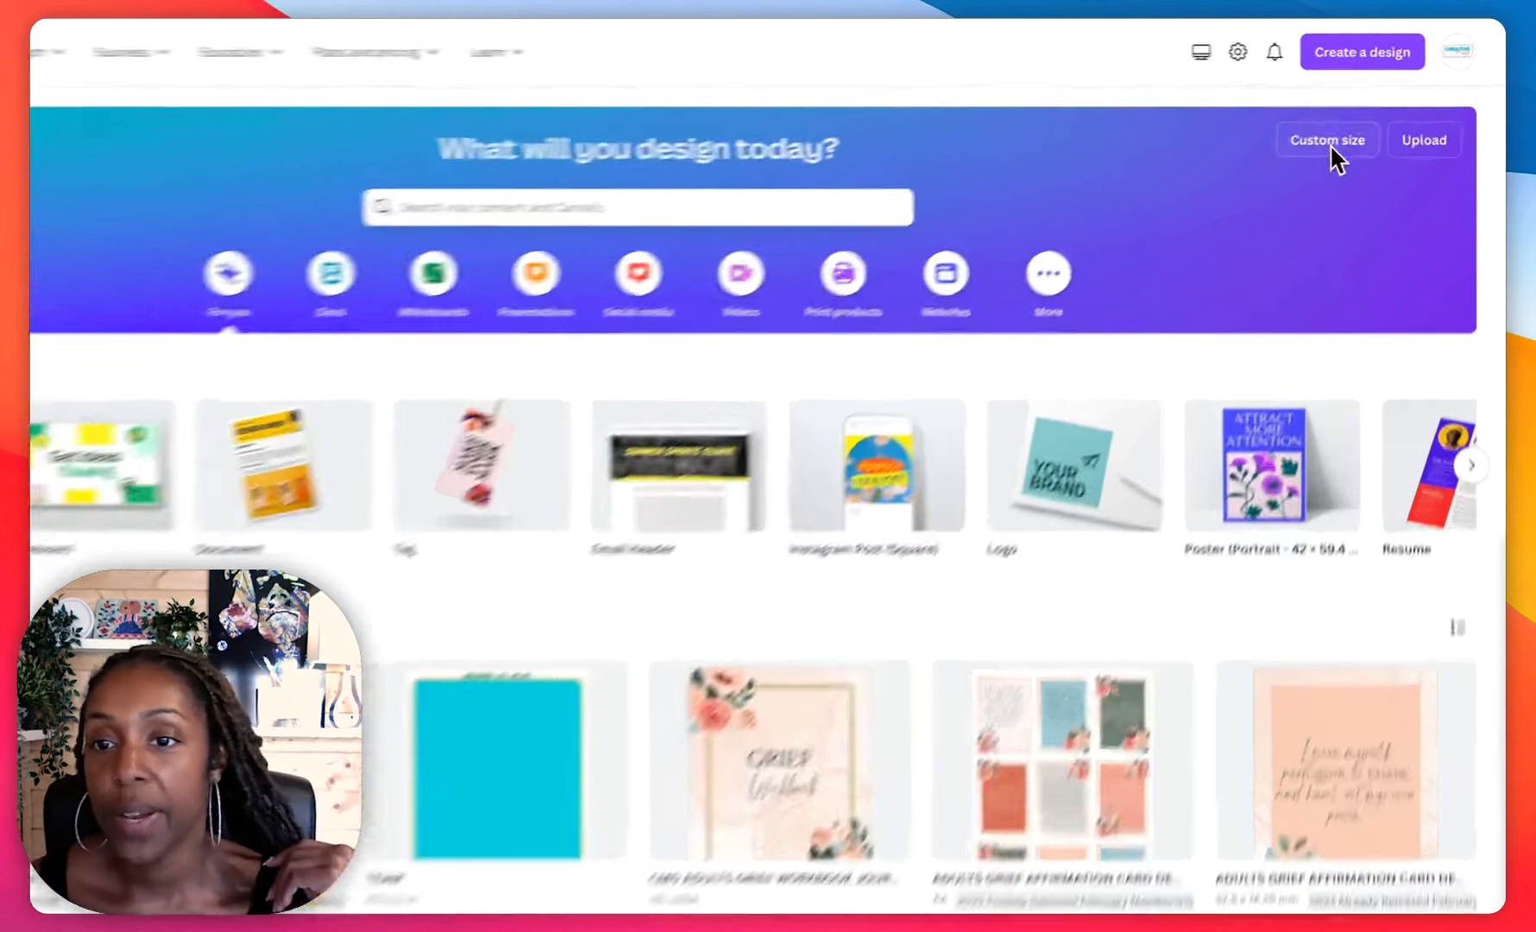
# Switch to Canva and create a new custom-size design 8.5 in wide and 11 in high.
pyautogui.click(1362, 110)
pyautogui.click(1318, 192)
pyautogui.click(1182, 404)
pyautogui.click(994, 276)
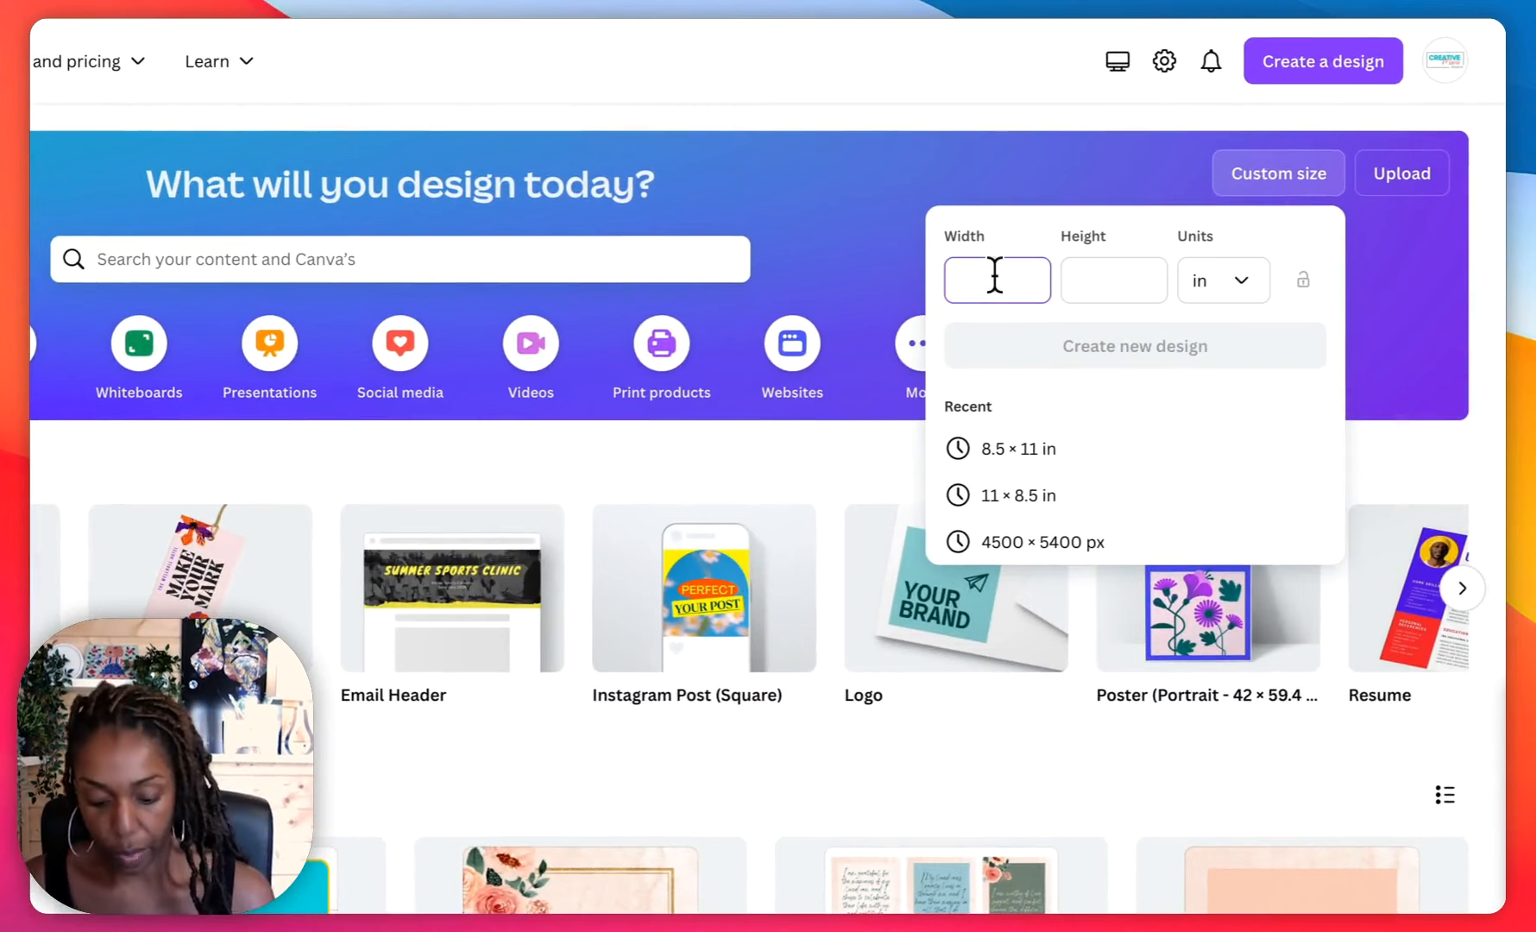
pyautogui.write('8.5')
pyautogui.click(1100, 276)
pyautogui.write('11')
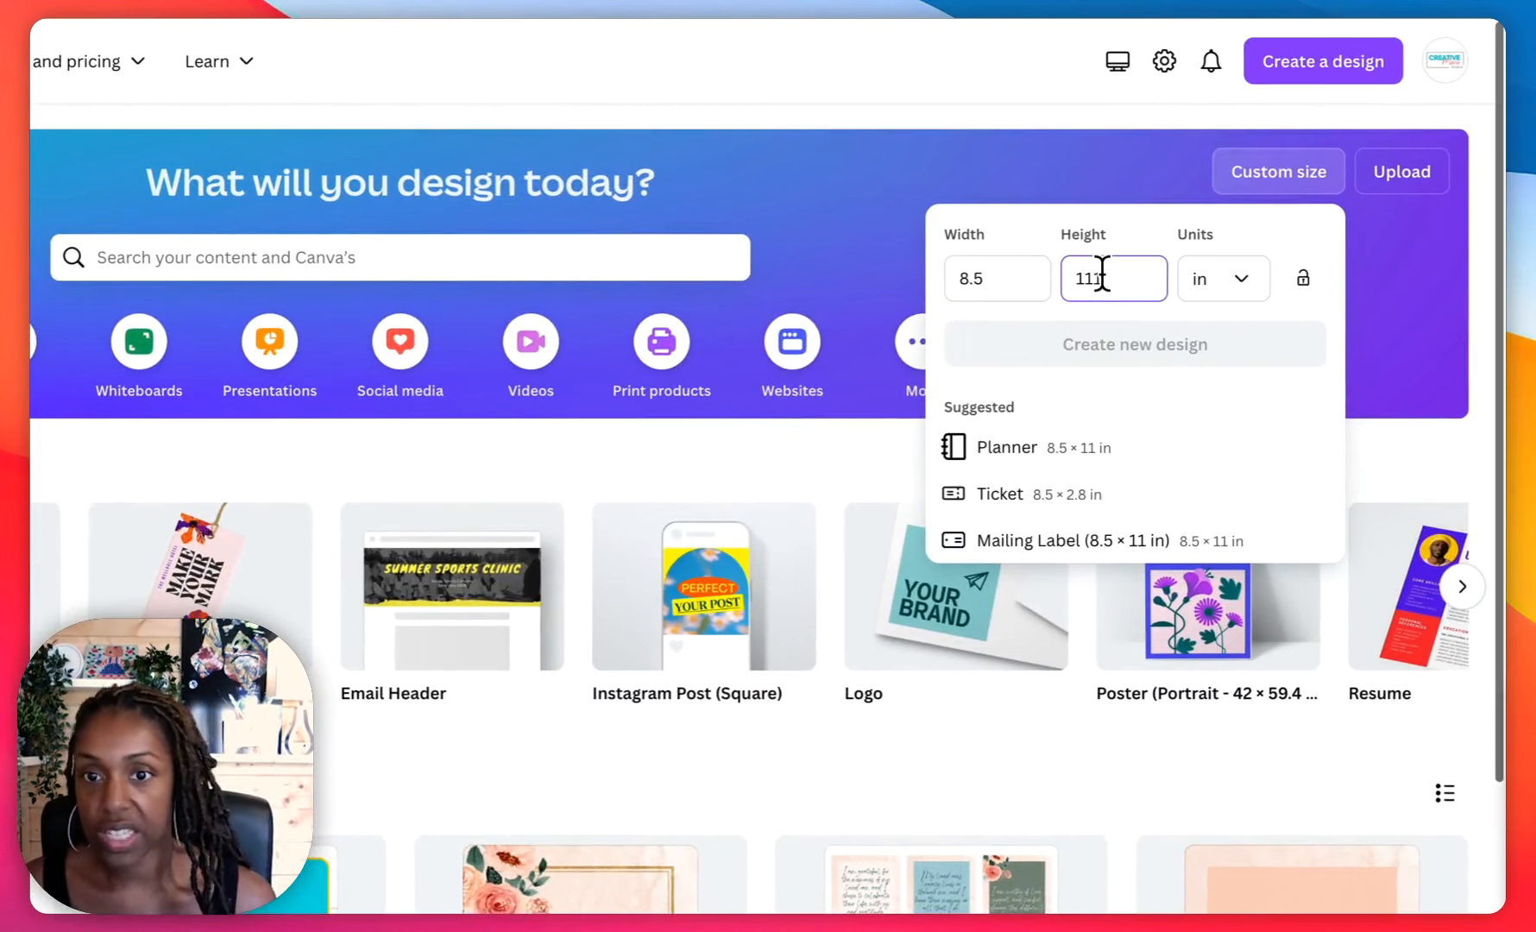
pyautogui.click(1101, 349)
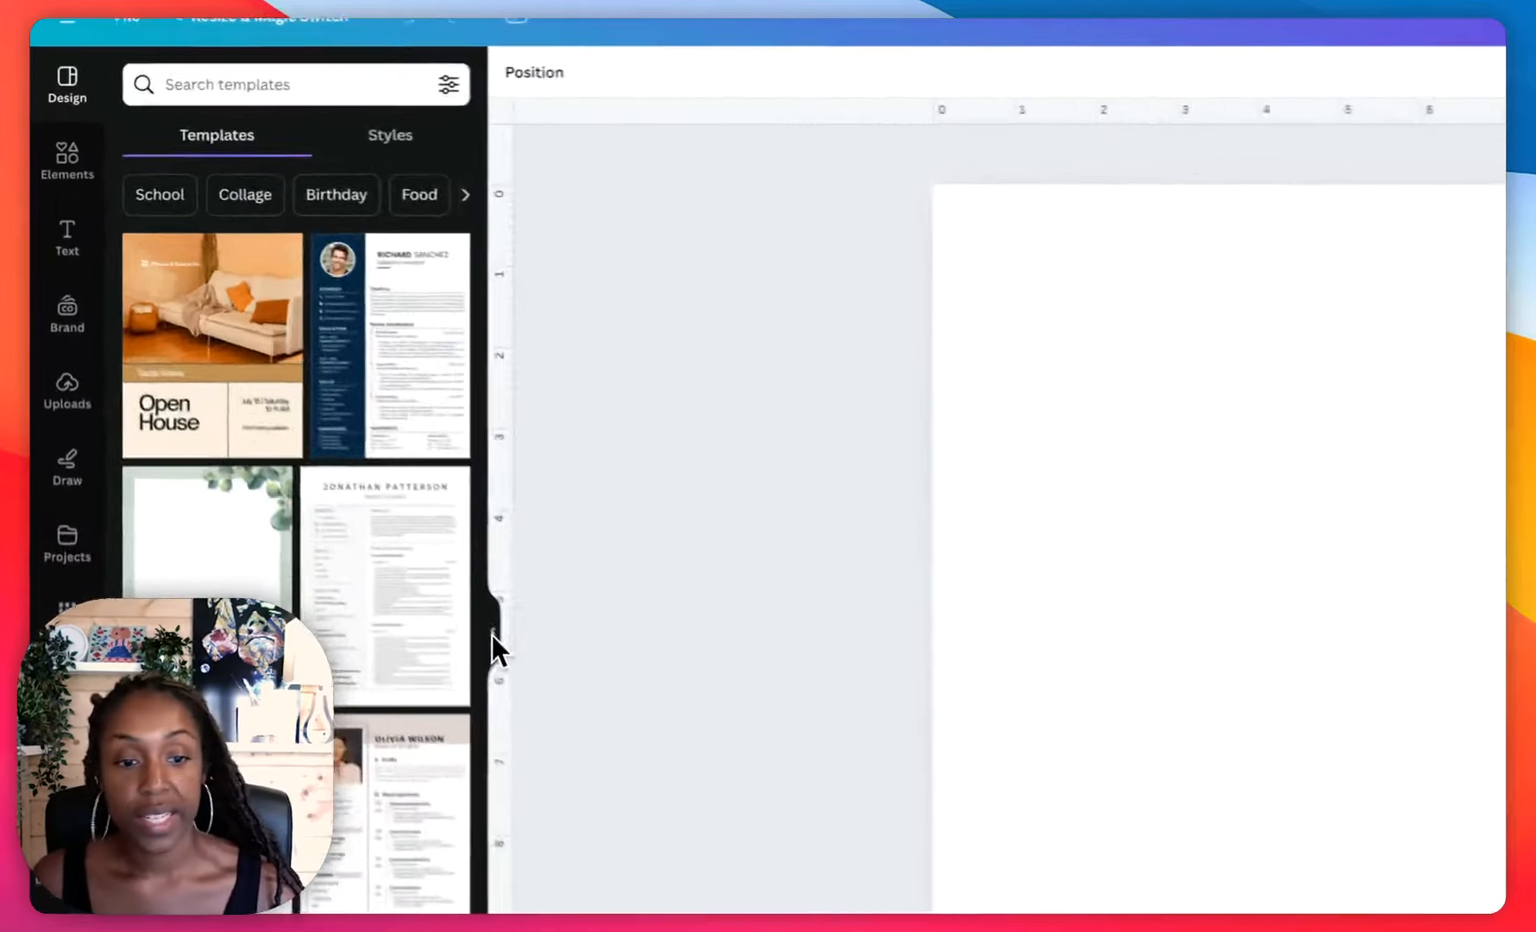
# Add a text box reading "a few of my teachers" and place it near the top of the page.
pyautogui.click(370, 492)
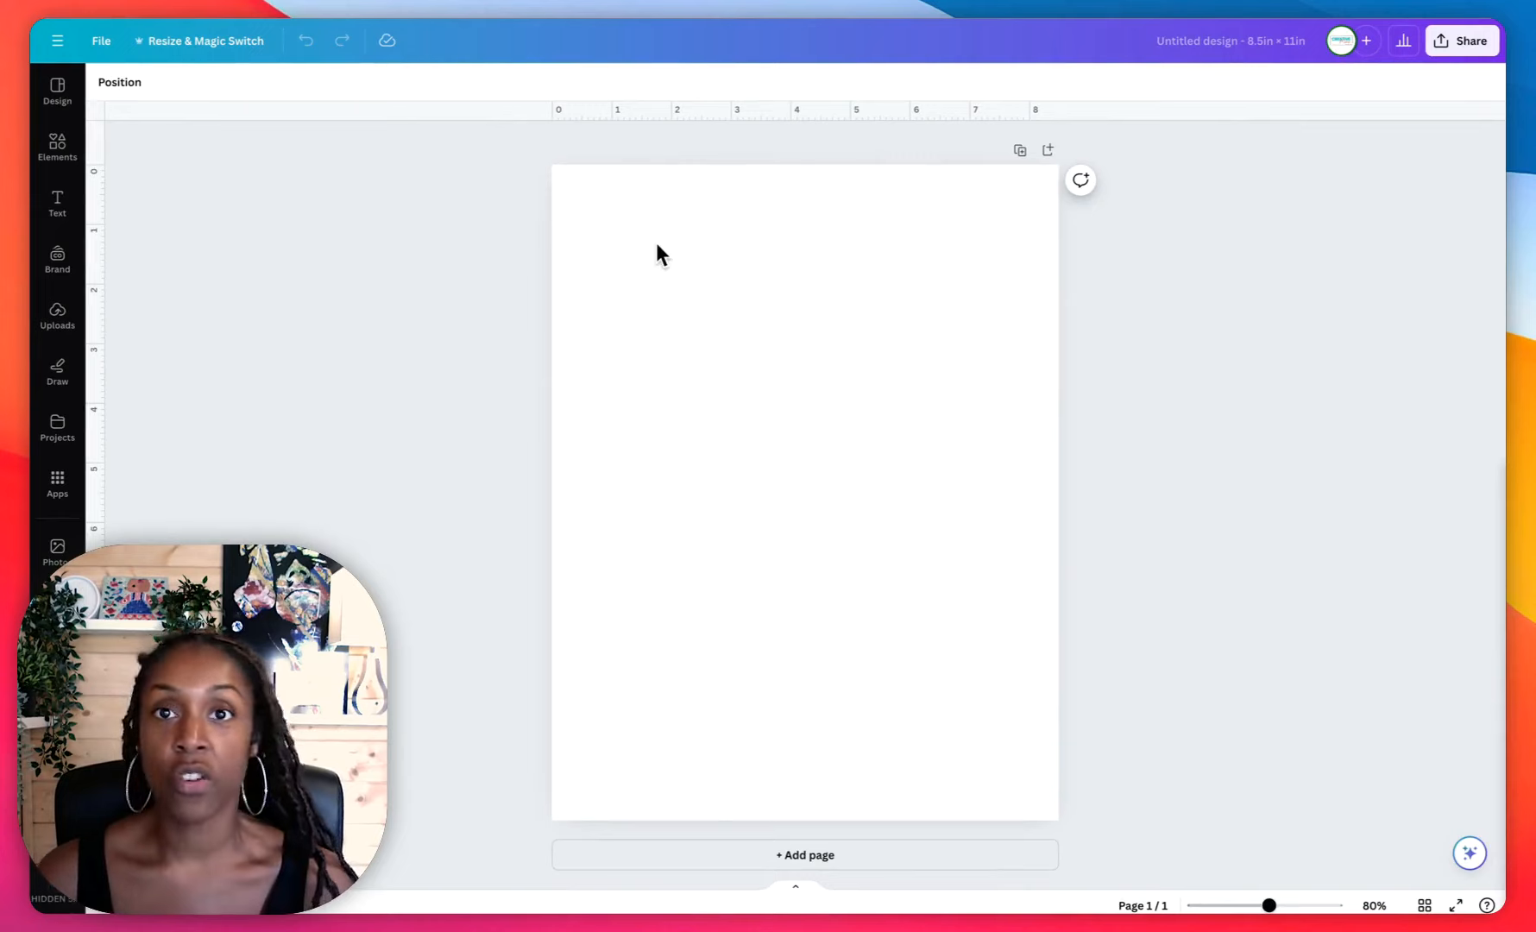
pyautogui.press('t')
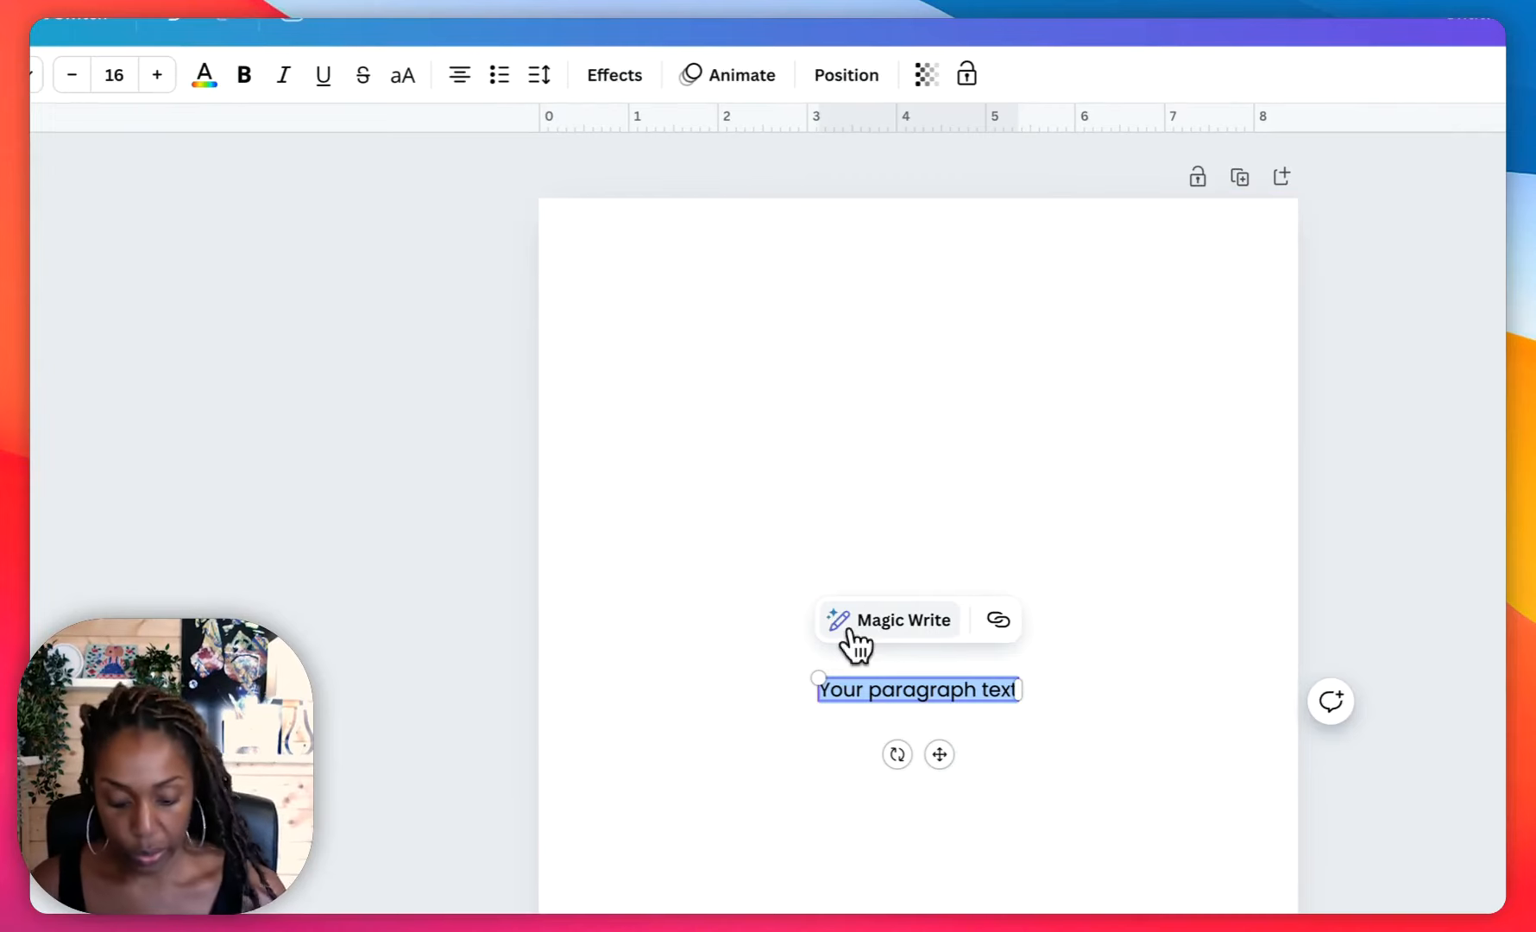
pyautogui.write('a')
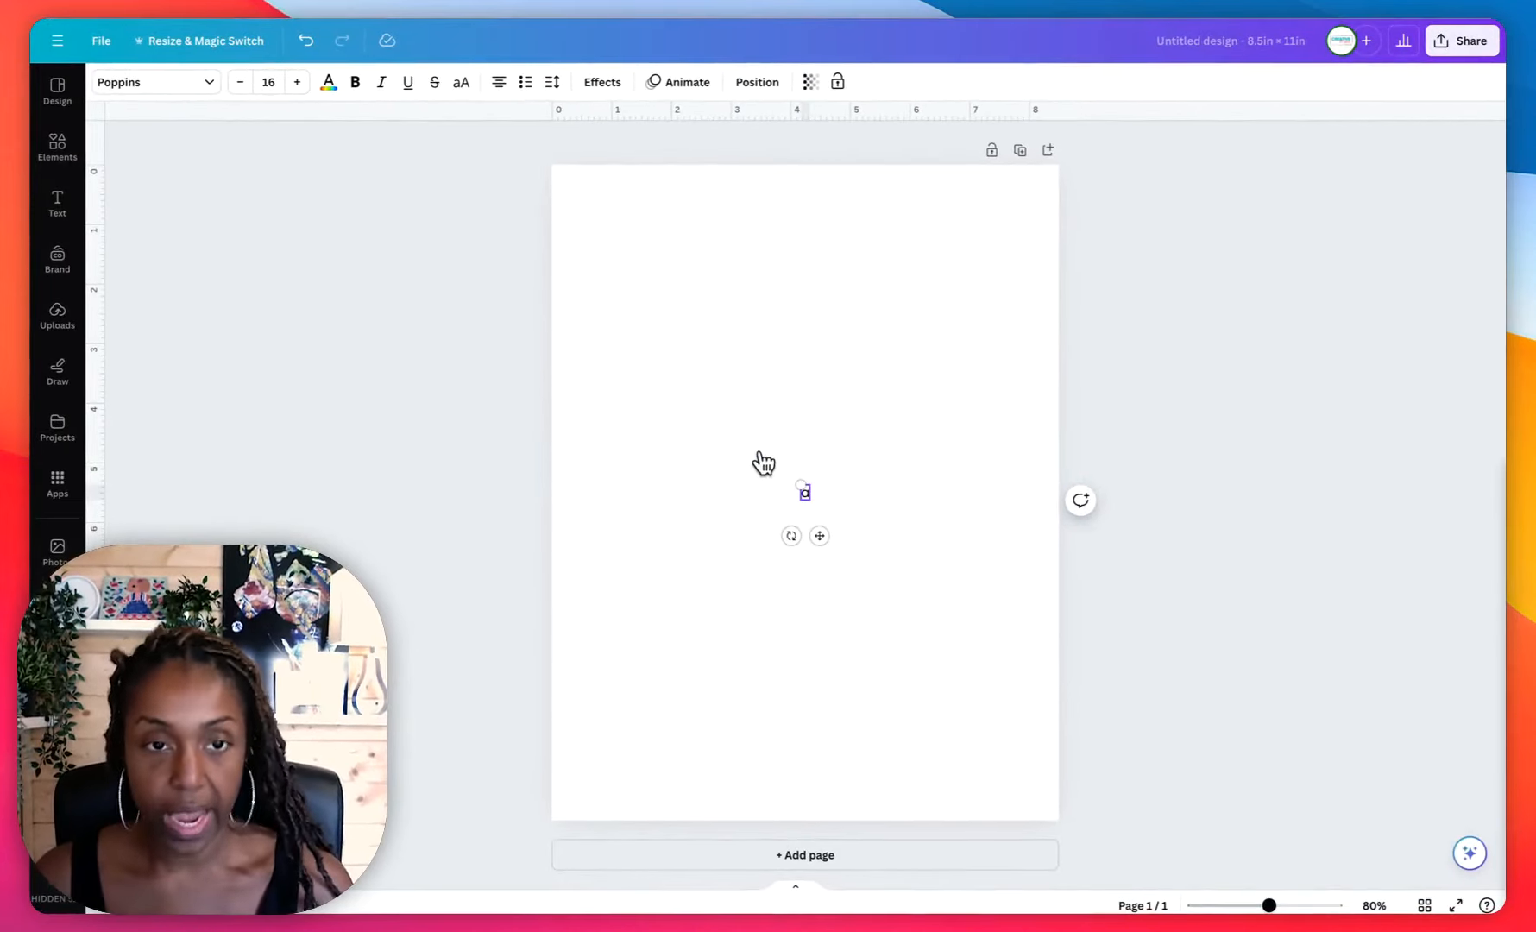
pyautogui.write(' few of my teachers')
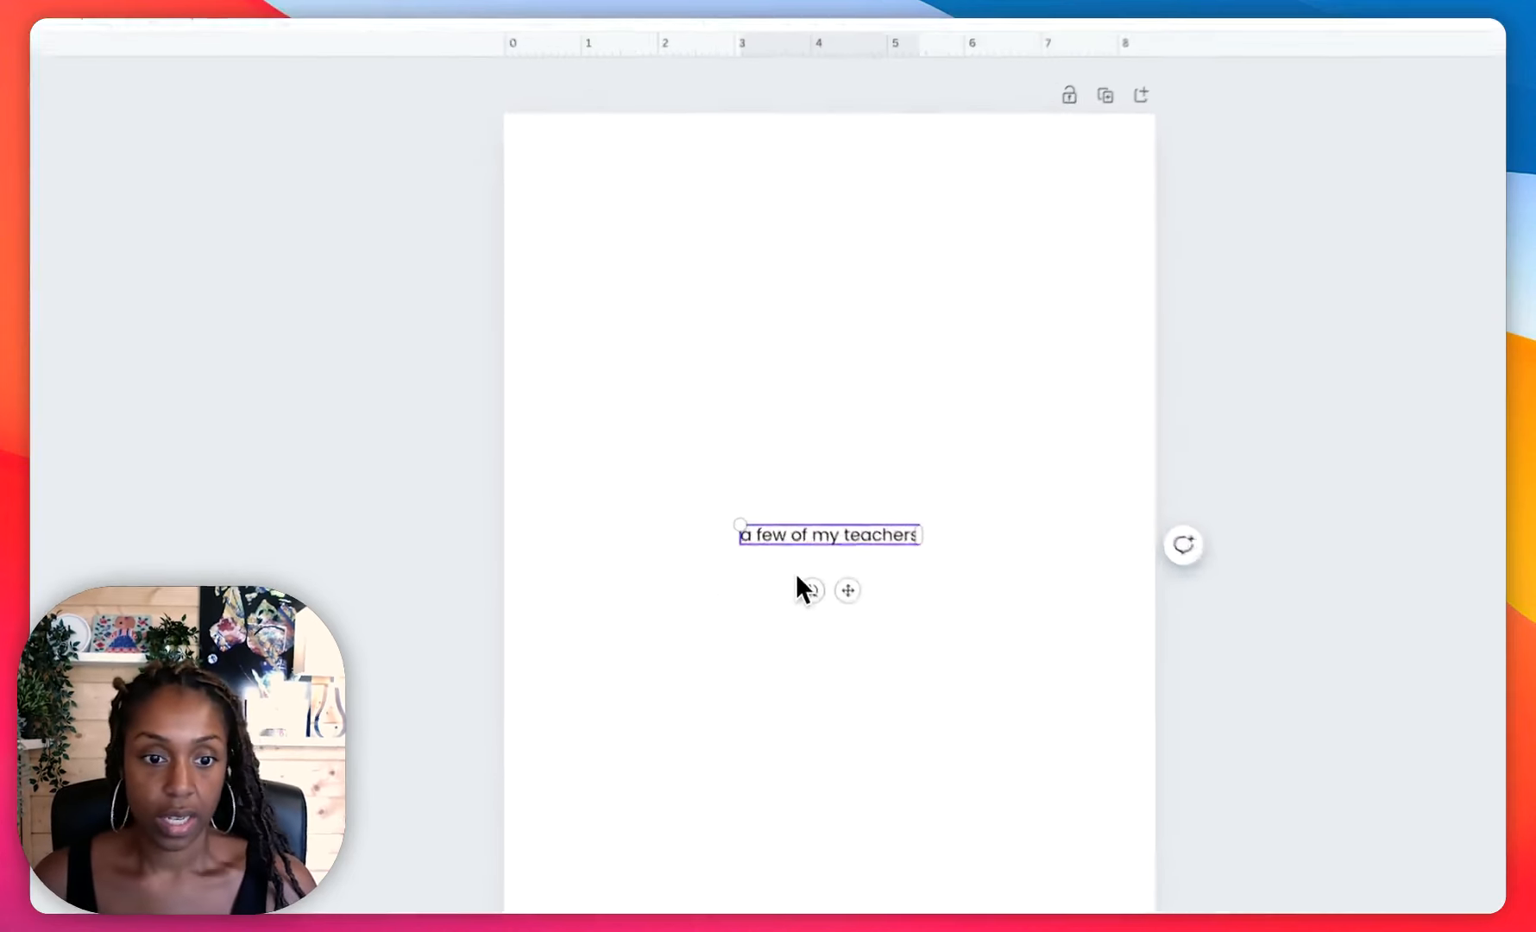
pyautogui.moveTo(790, 500); pyautogui.dragTo(792, 202)
pyautogui.moveTo(829, 294); pyautogui.dragTo(826, 296)
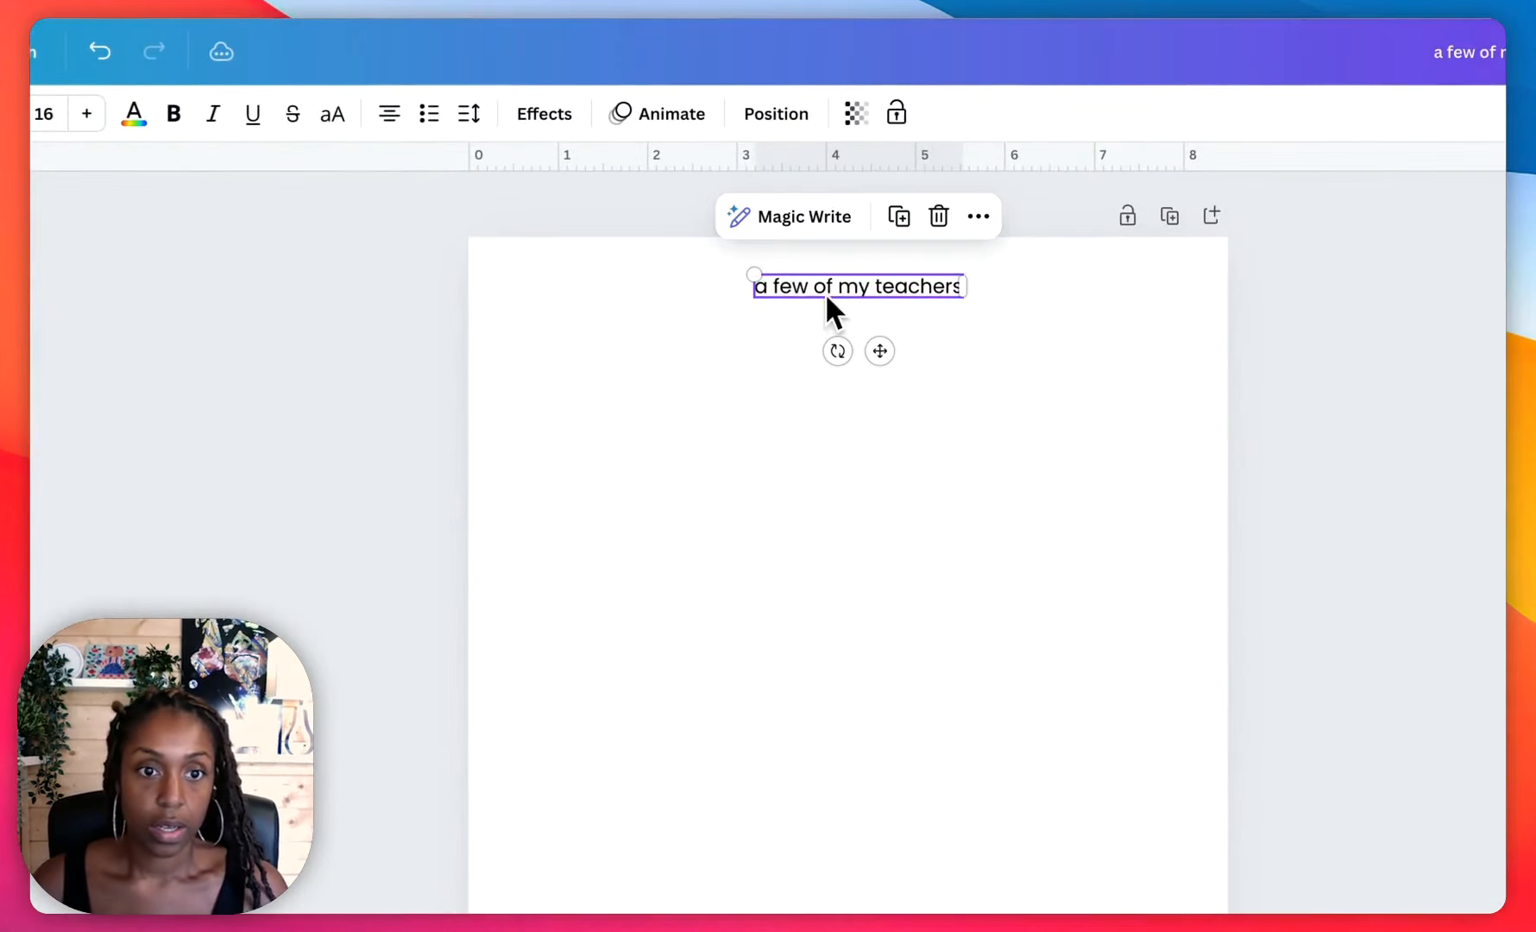
pyautogui.click(763, 285)
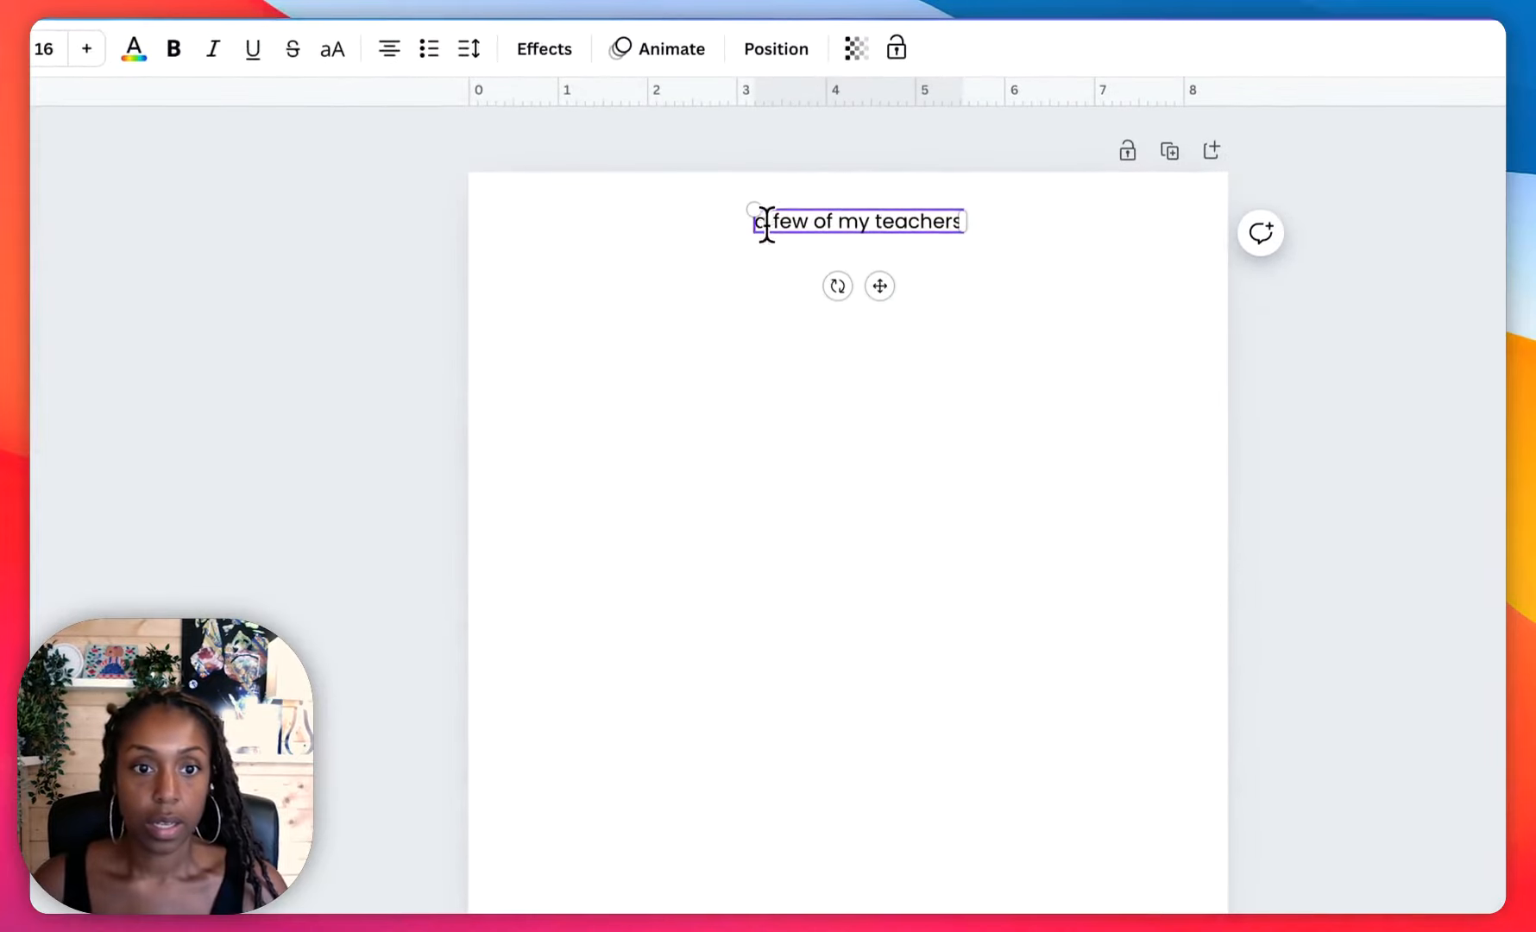
pyautogui.click(792, 274)
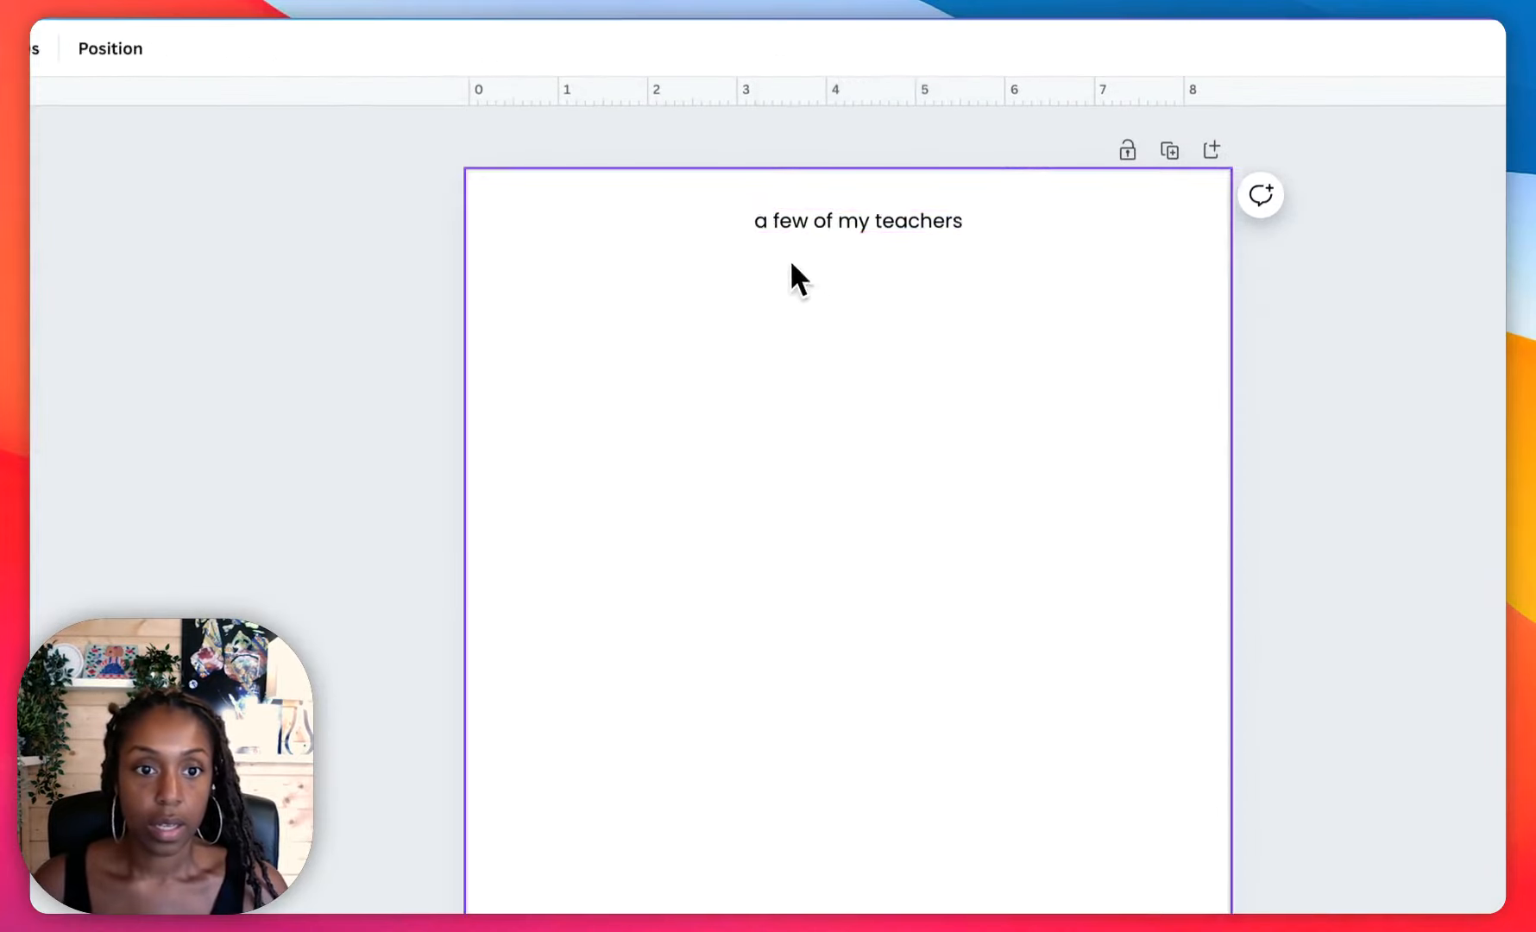
# Duplicate the "a few of my teachers" text just below itself and change the copy to "Favorites Things".
pyautogui.click(802, 226)
pyautogui.press('super+d')
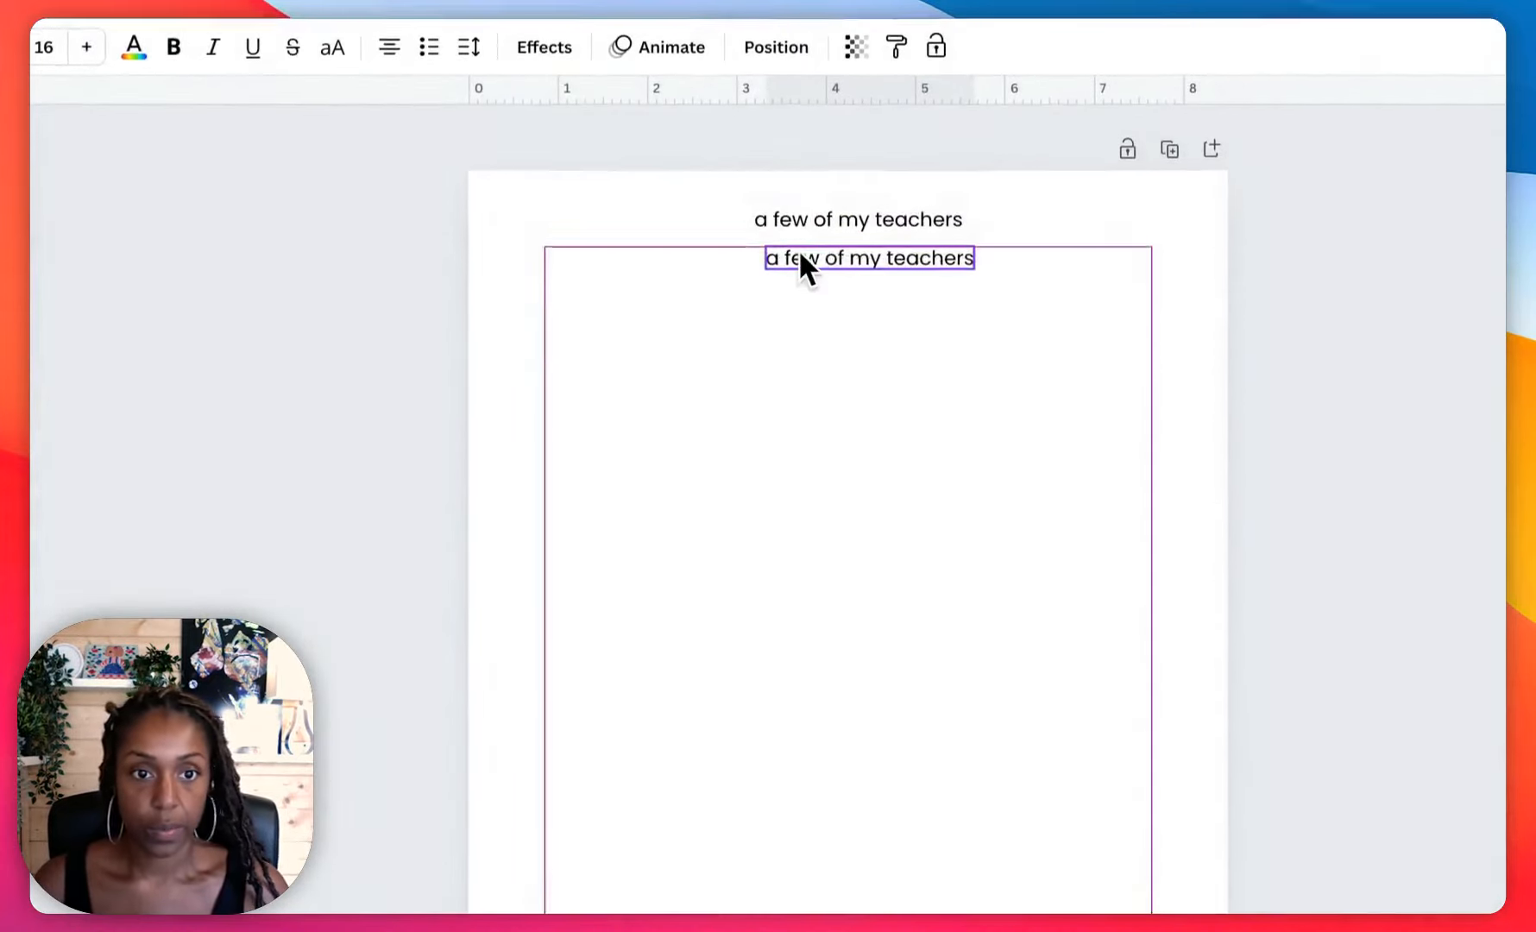
pyautogui.doubleClick(802, 295)
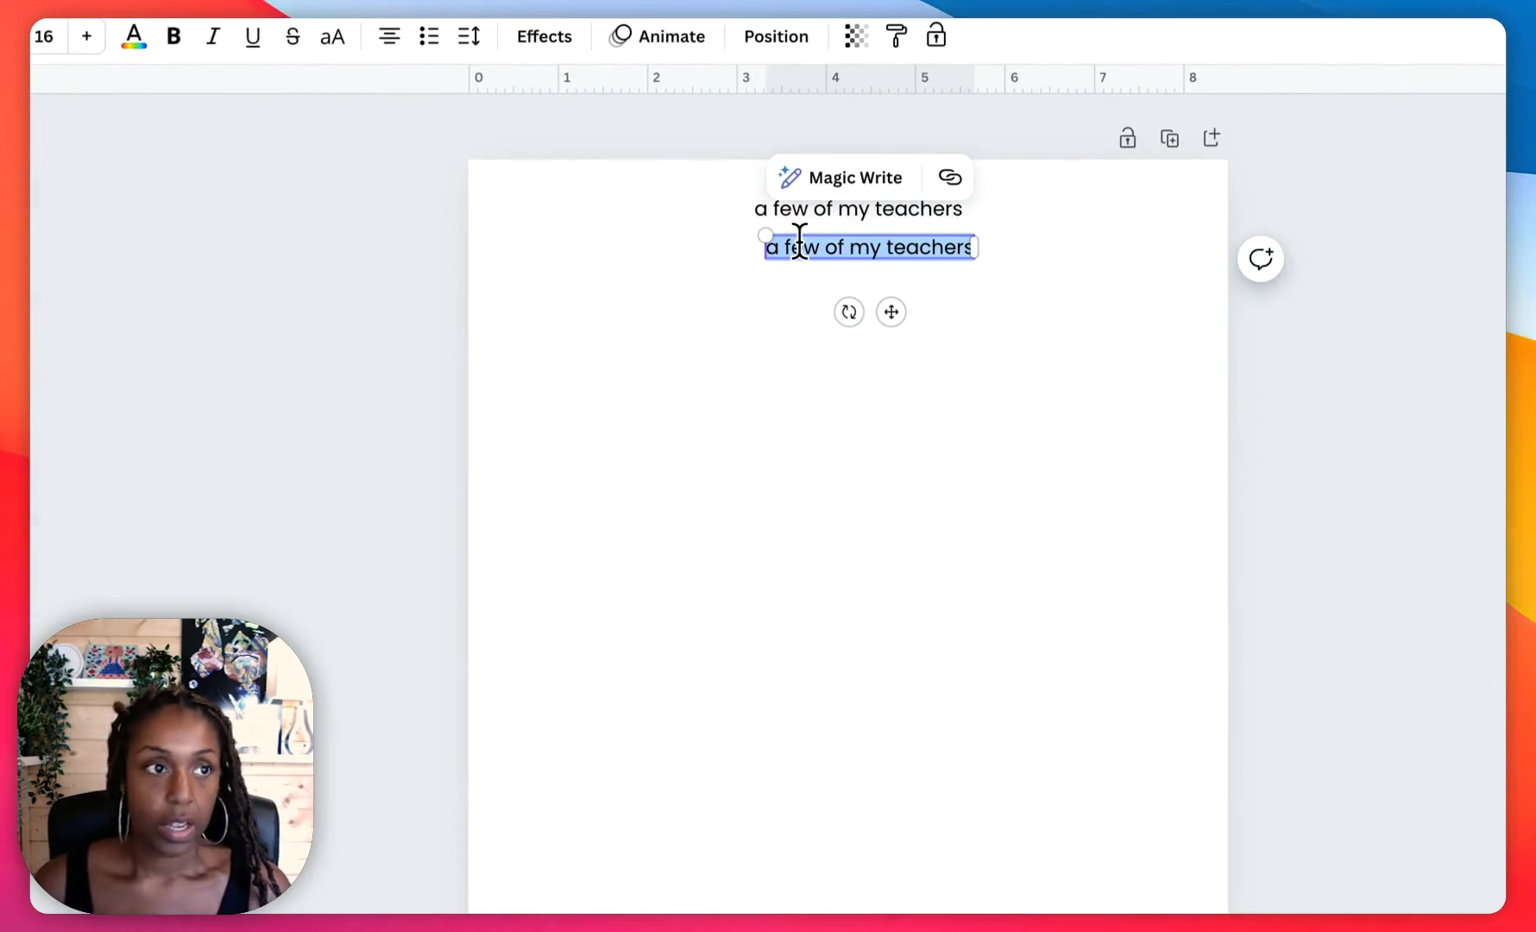
pyautogui.write('Fav')
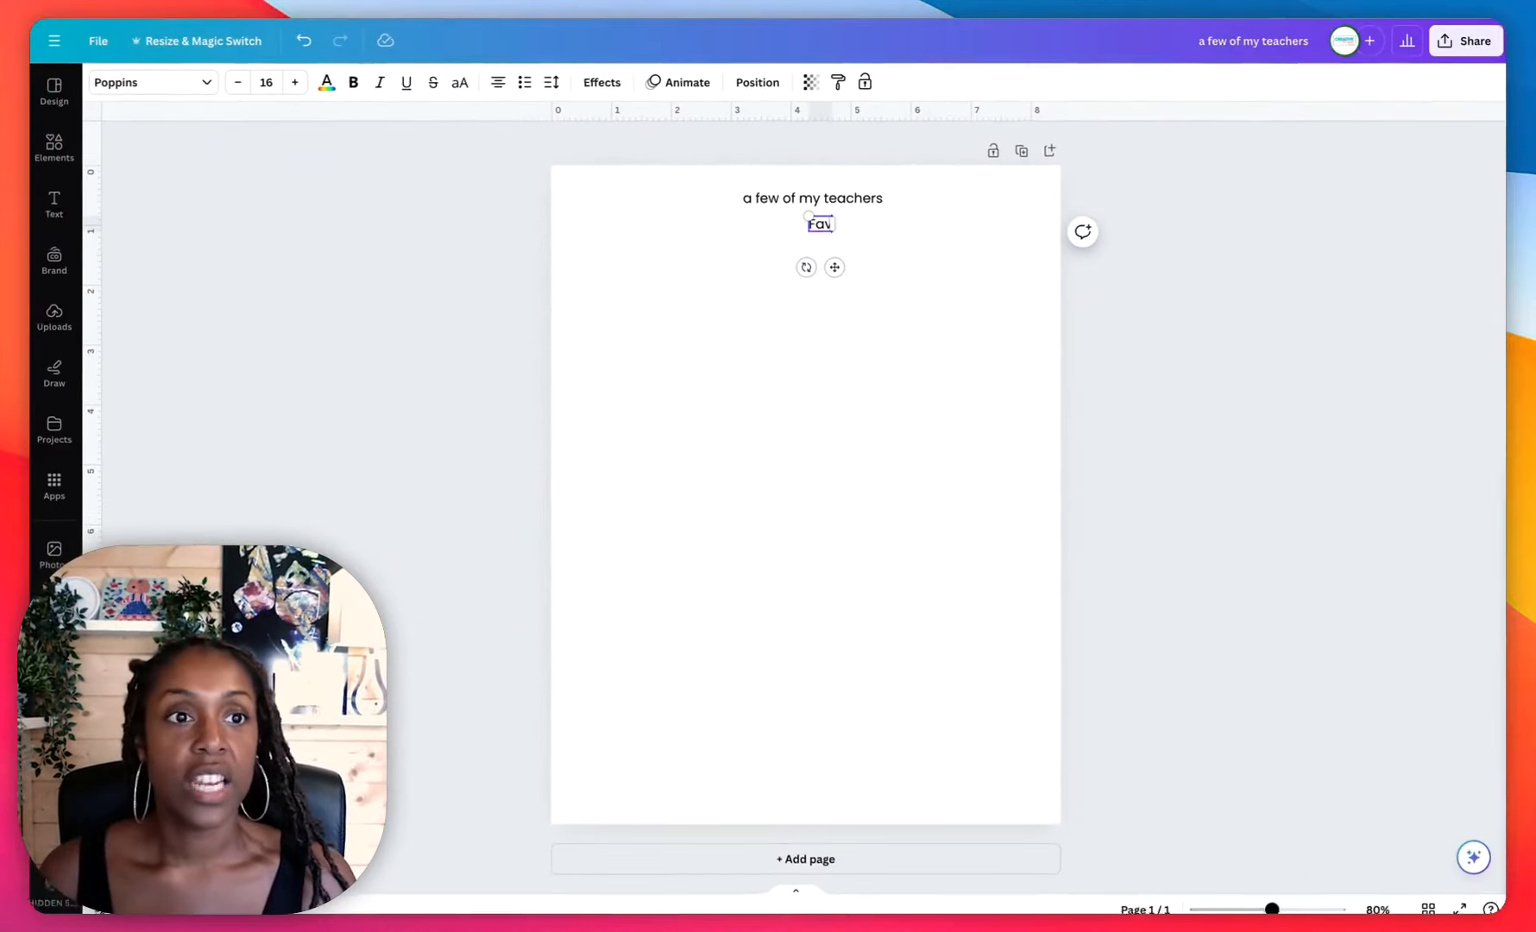
pyautogui.write('orites')
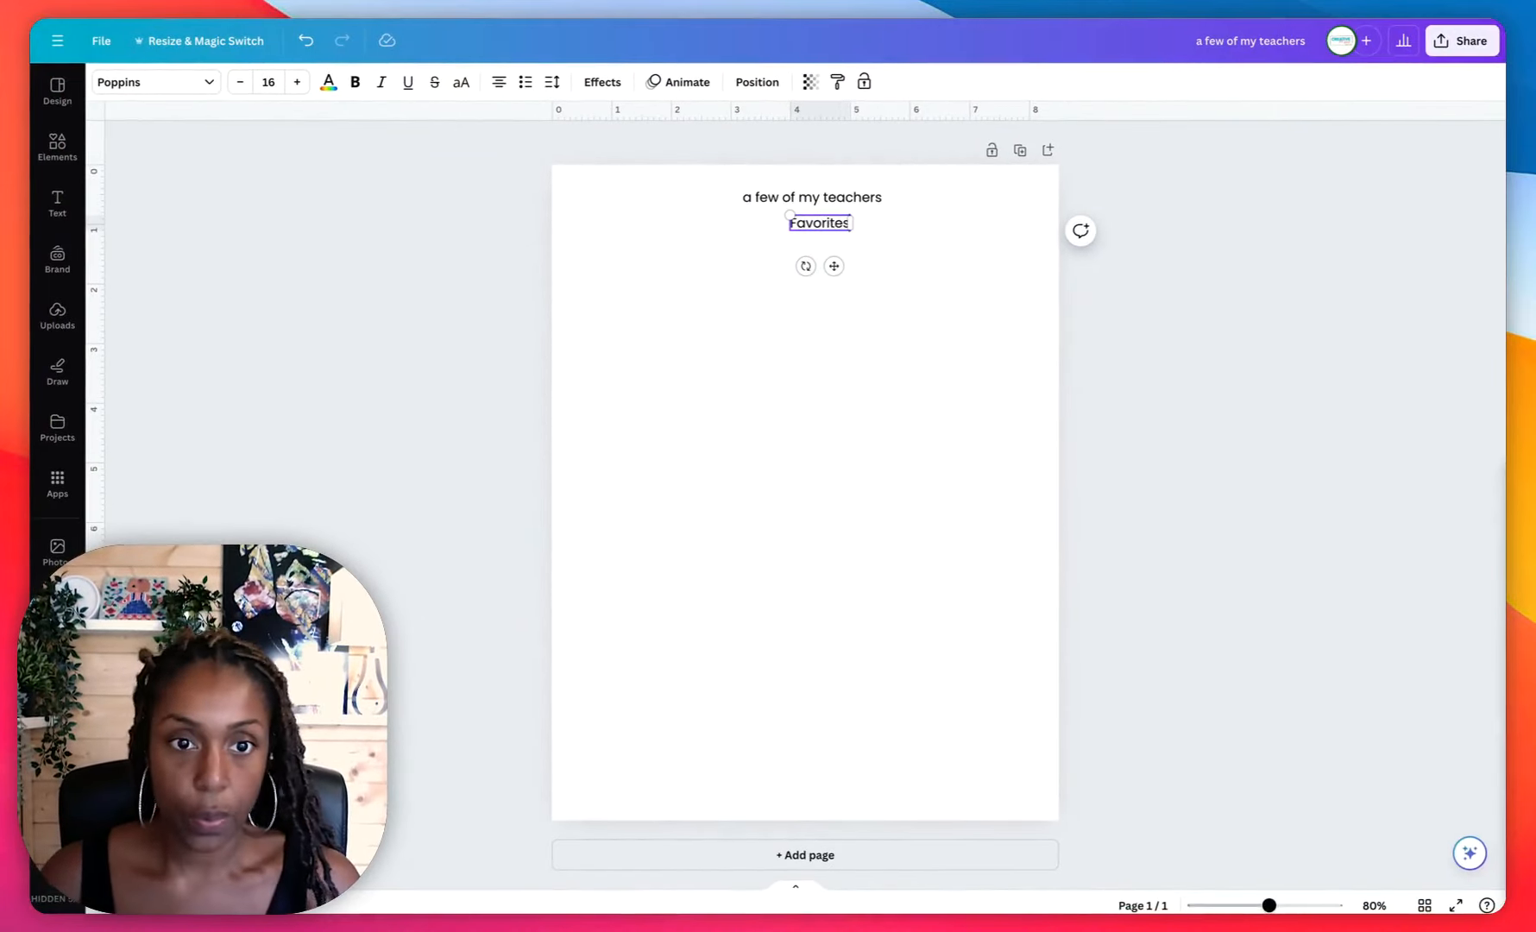
pyautogui.write(' Things')
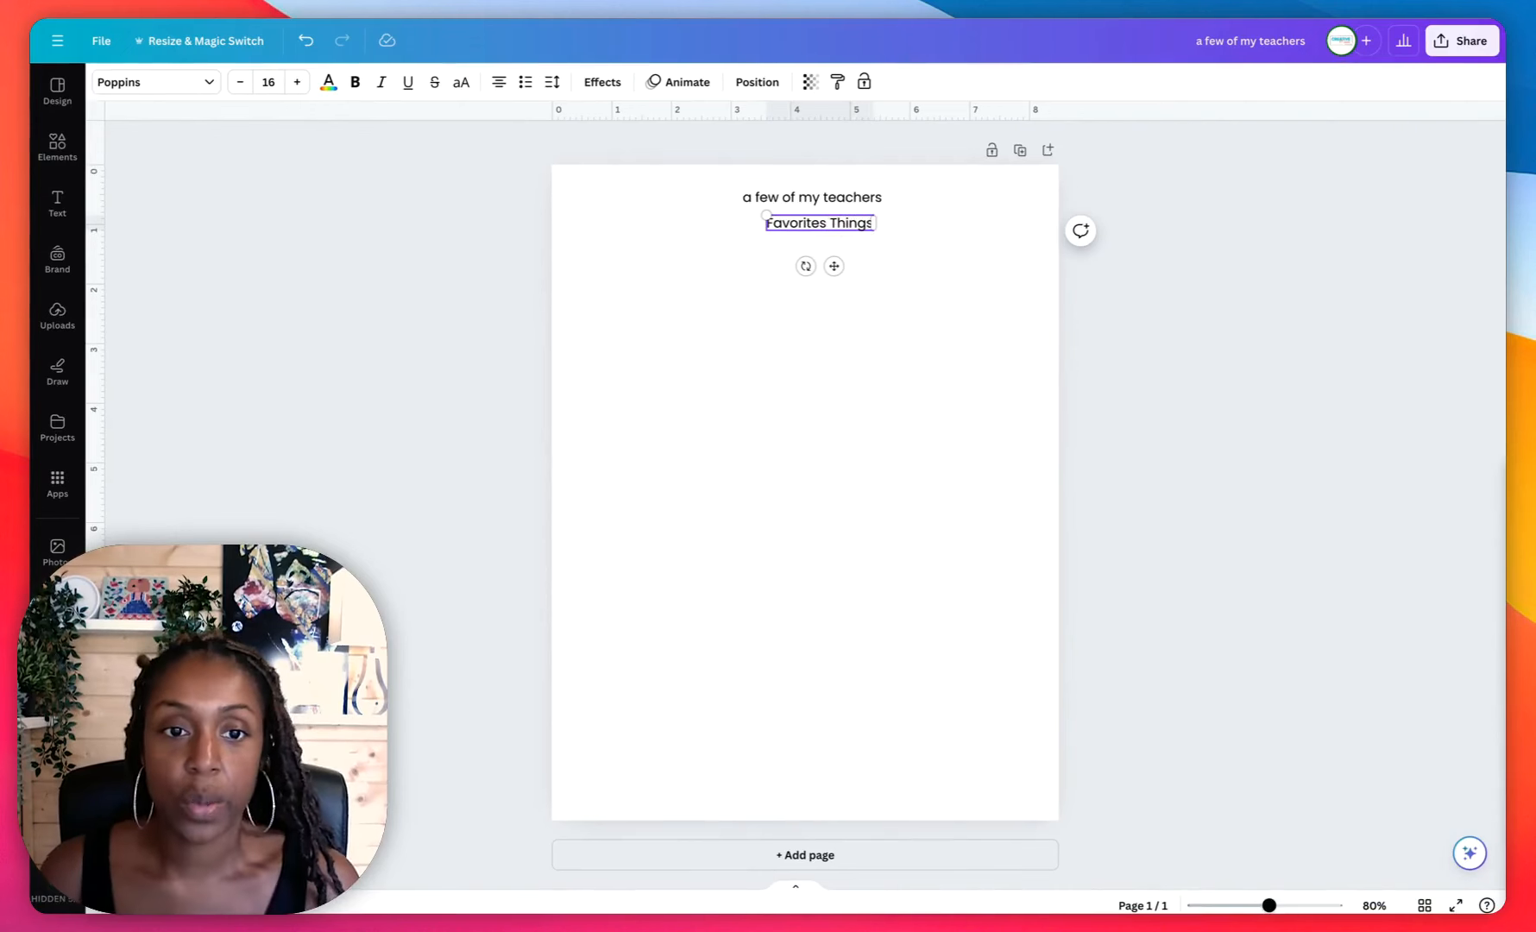
# Enlarge "Favorites Things" to a font size of about 38.4 and "a few of my teachers" to about 21.2.
pyautogui.moveTo(764, 214); pyautogui.dragTo(617, 193)
pyautogui.moveTo(939, 297); pyautogui.dragTo(1005, 304)
pyautogui.moveTo(1141, 348); pyautogui.dragTo(1139, 363)
pyautogui.moveTo(1133, 288); pyautogui.dragTo(1133, 304)
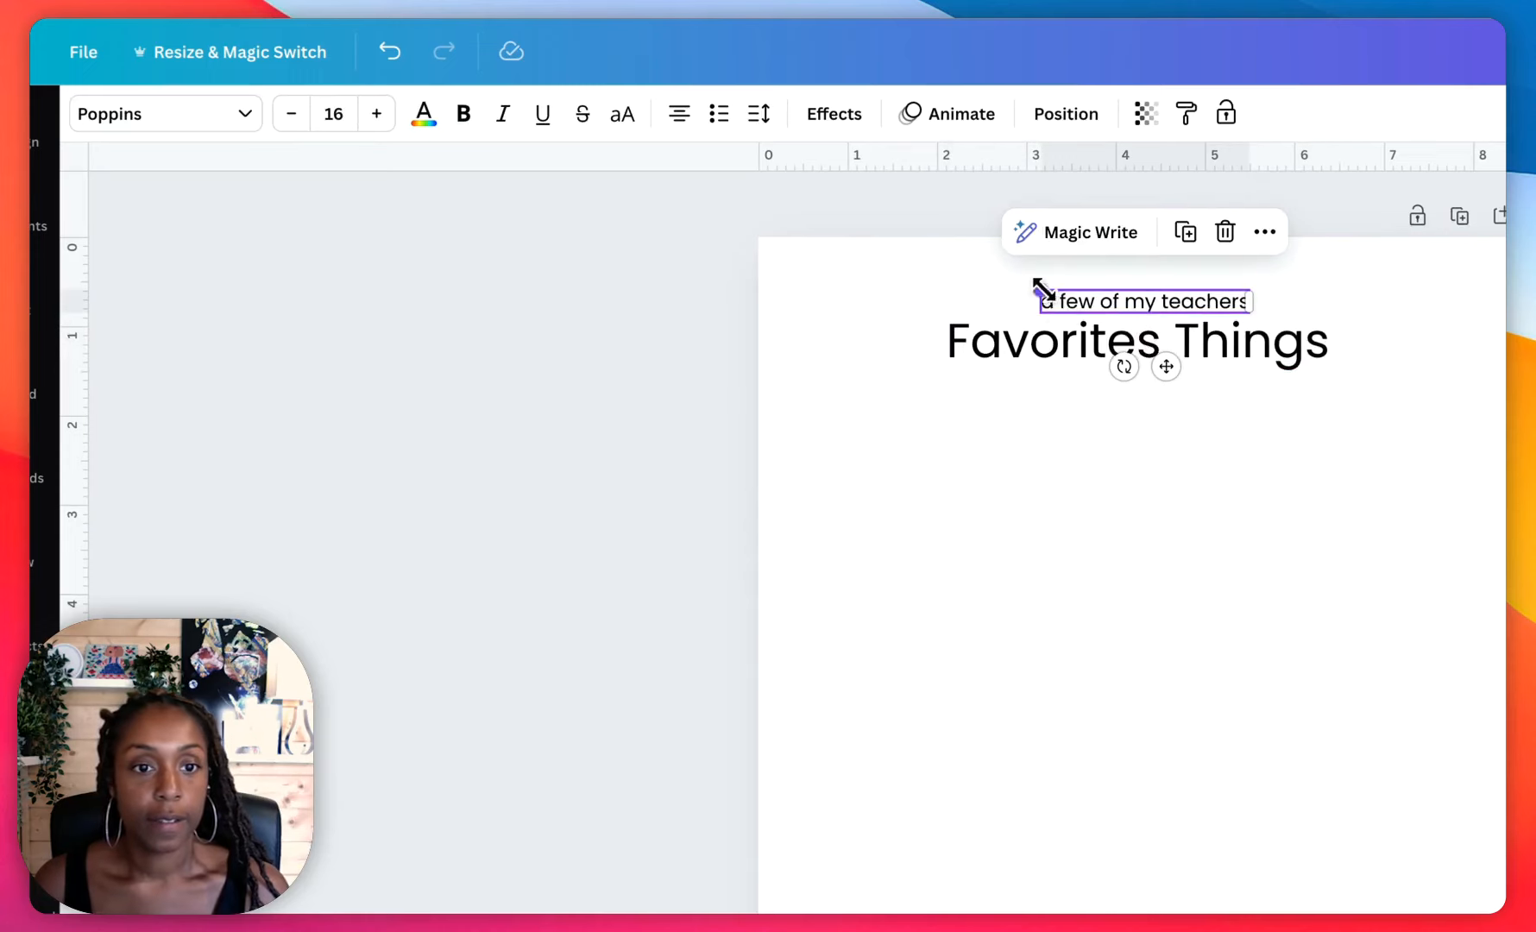
pyautogui.moveTo(1043, 291); pyautogui.dragTo(972, 282)
# Center both title lines horizontally on the page.
pyautogui.click(1060, 120)
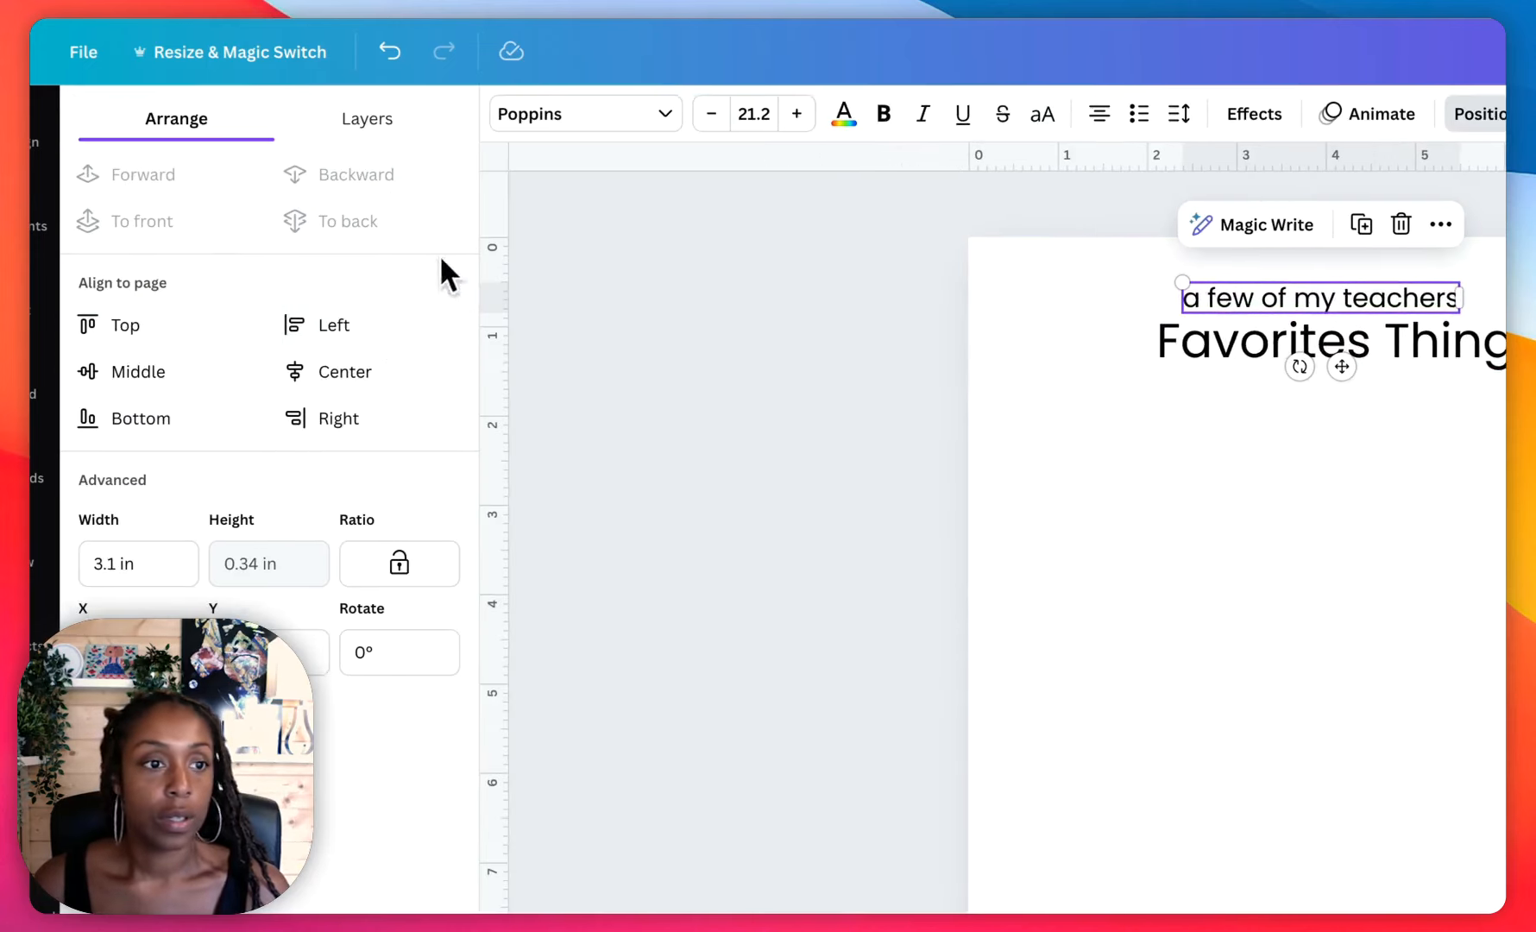
pyautogui.click(387, 370)
pyautogui.click(1242, 356)
pyautogui.click(401, 372)
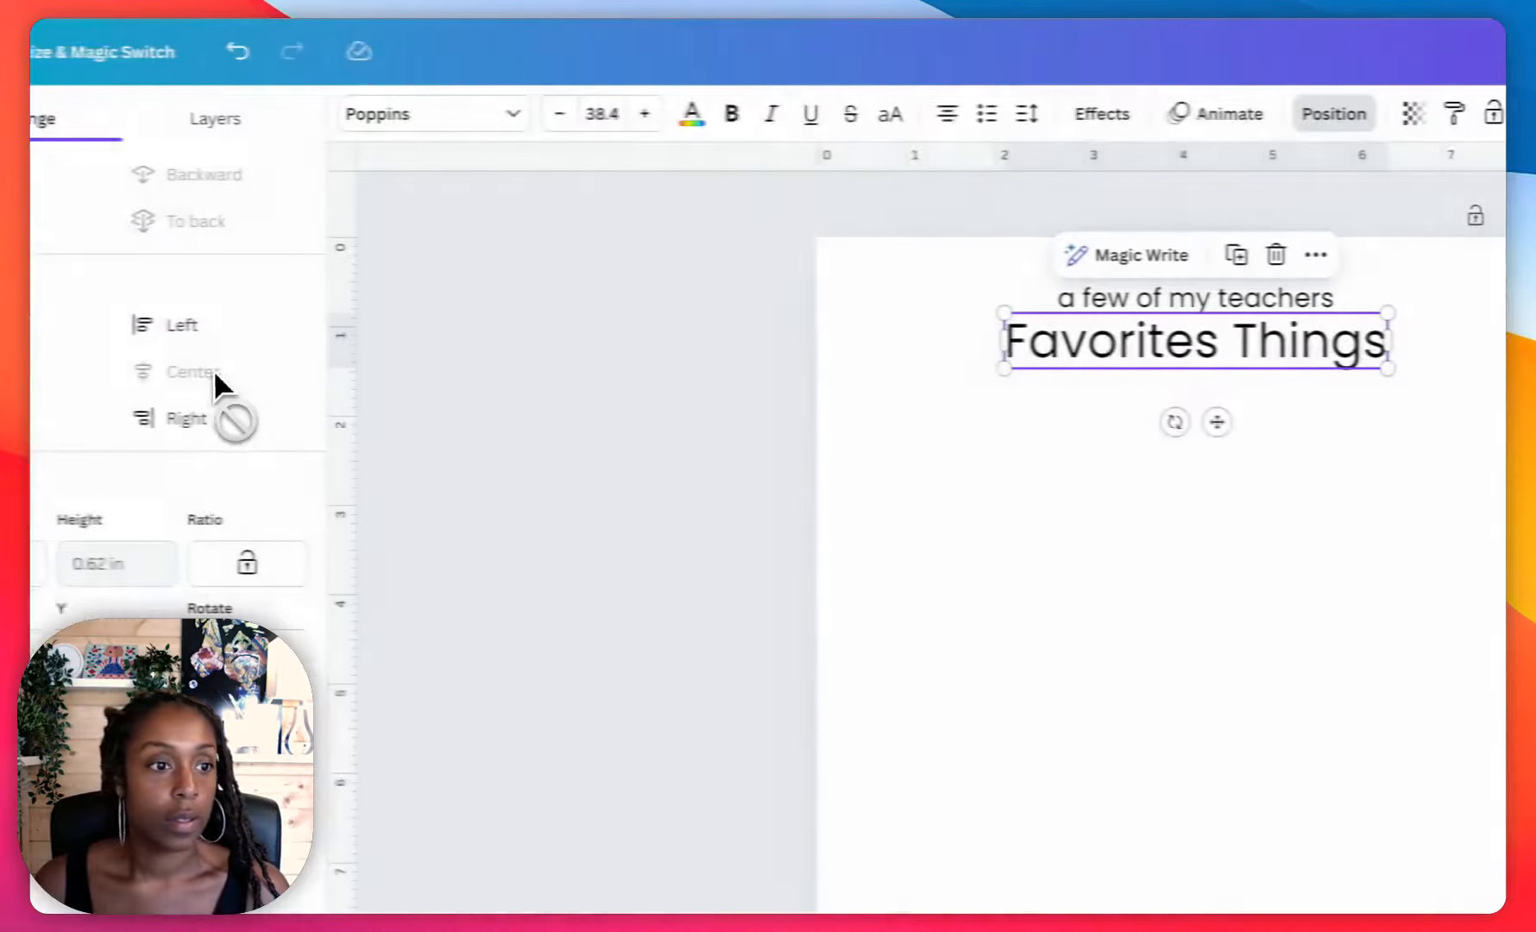
pyautogui.click(1358, 543)
pyautogui.moveTo(1348, 336); pyautogui.dragTo(1348, 345)
pyautogui.moveTo(942, 345); pyautogui.dragTo(942, 345)
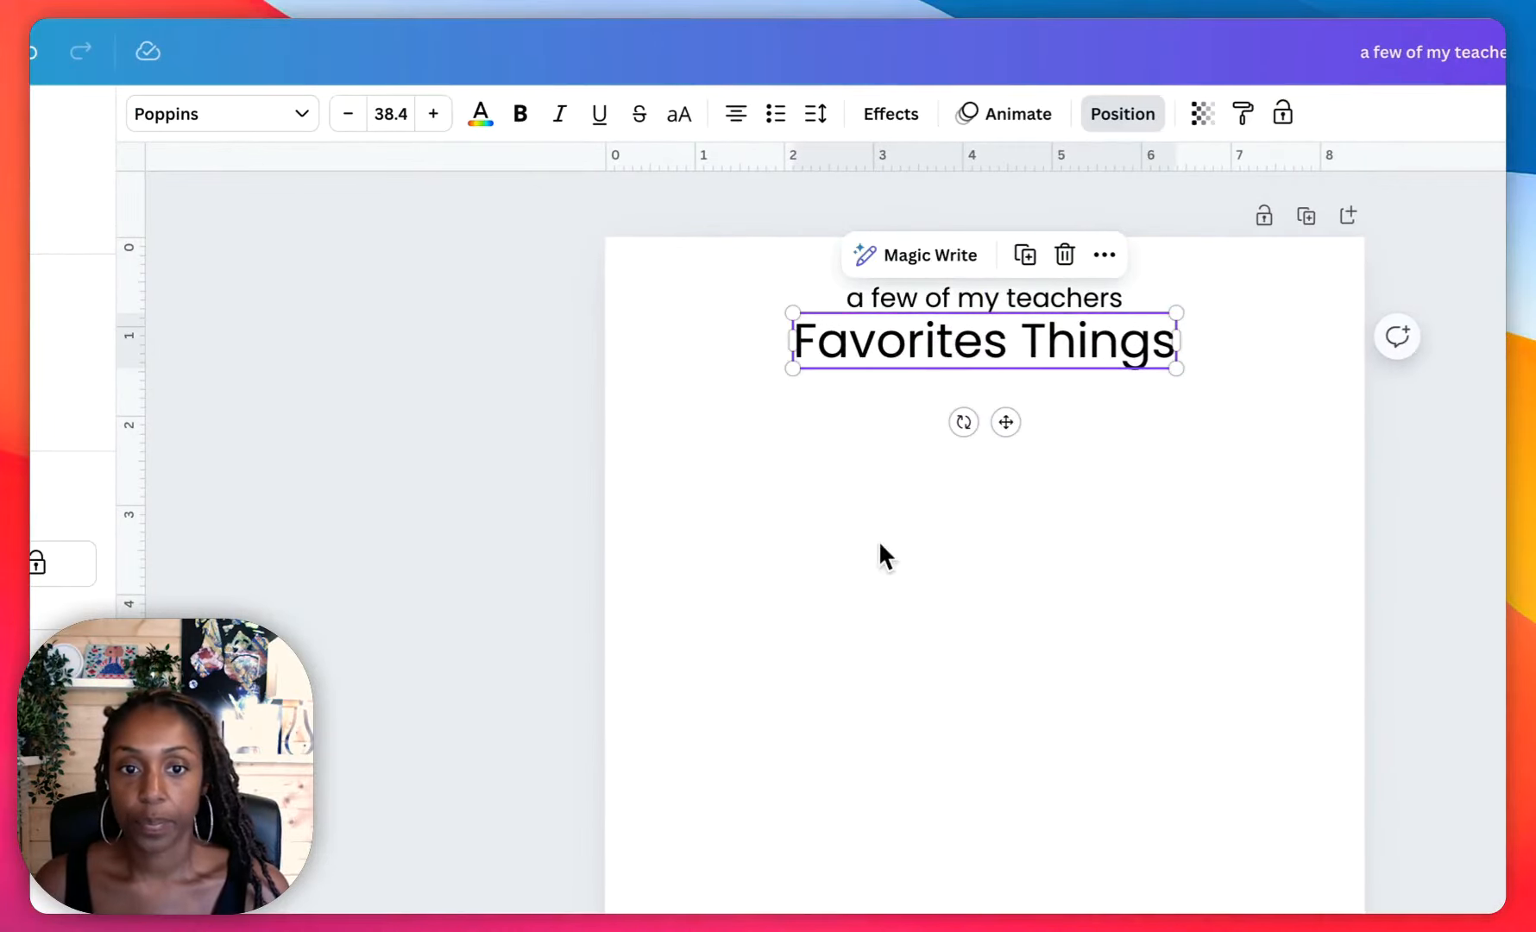
pyautogui.click(881, 555)
pyautogui.click(899, 298)
pyautogui.click(881, 355)
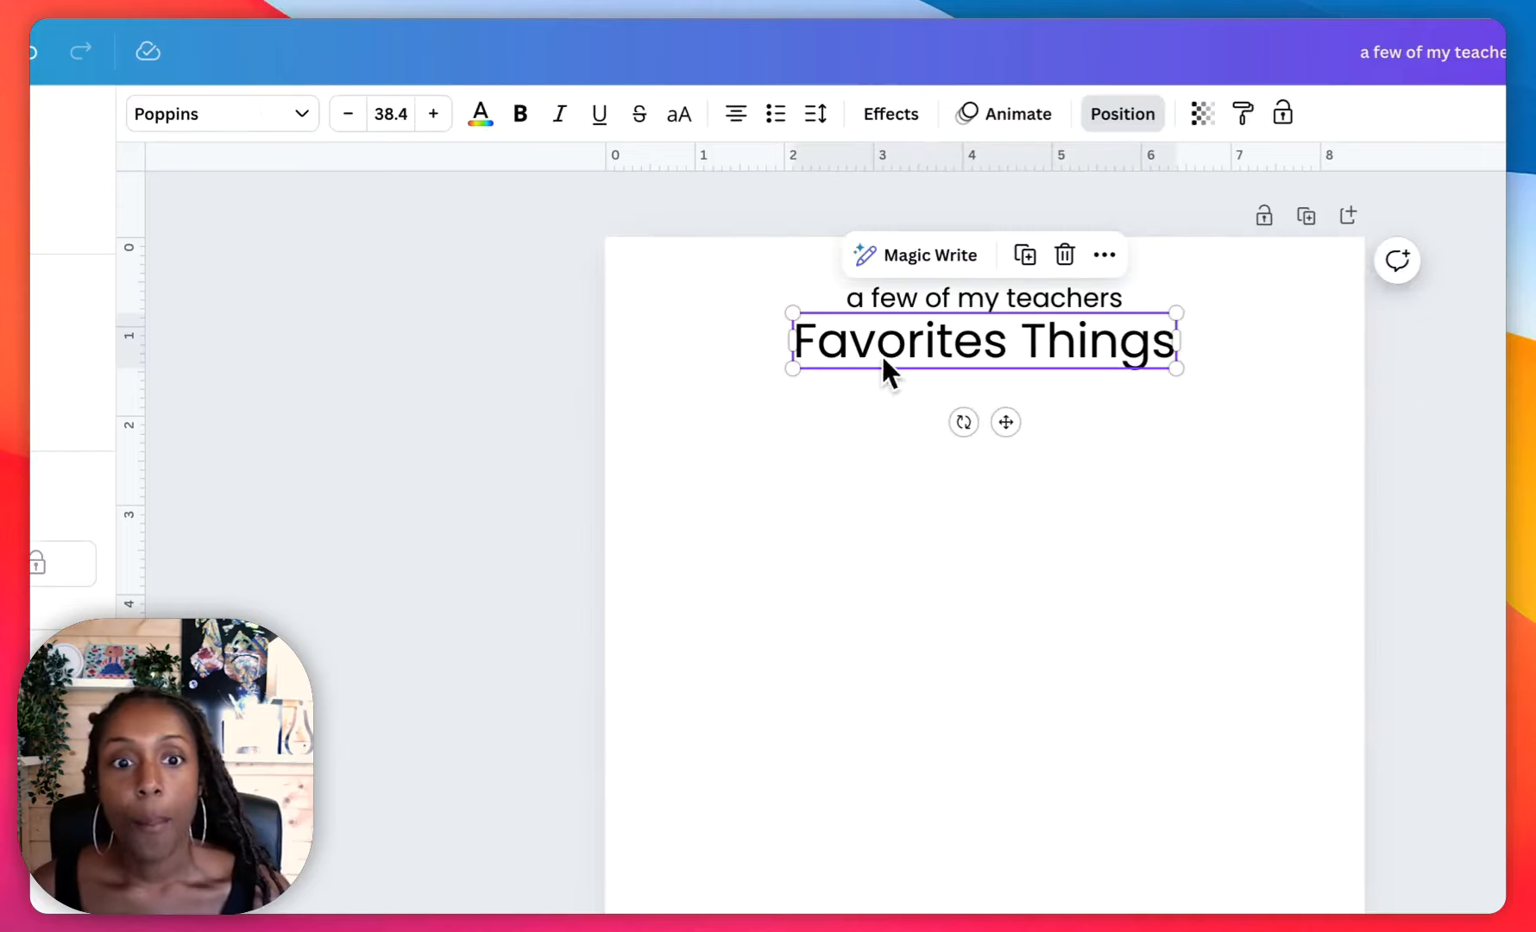
pyautogui.click(854, 554)
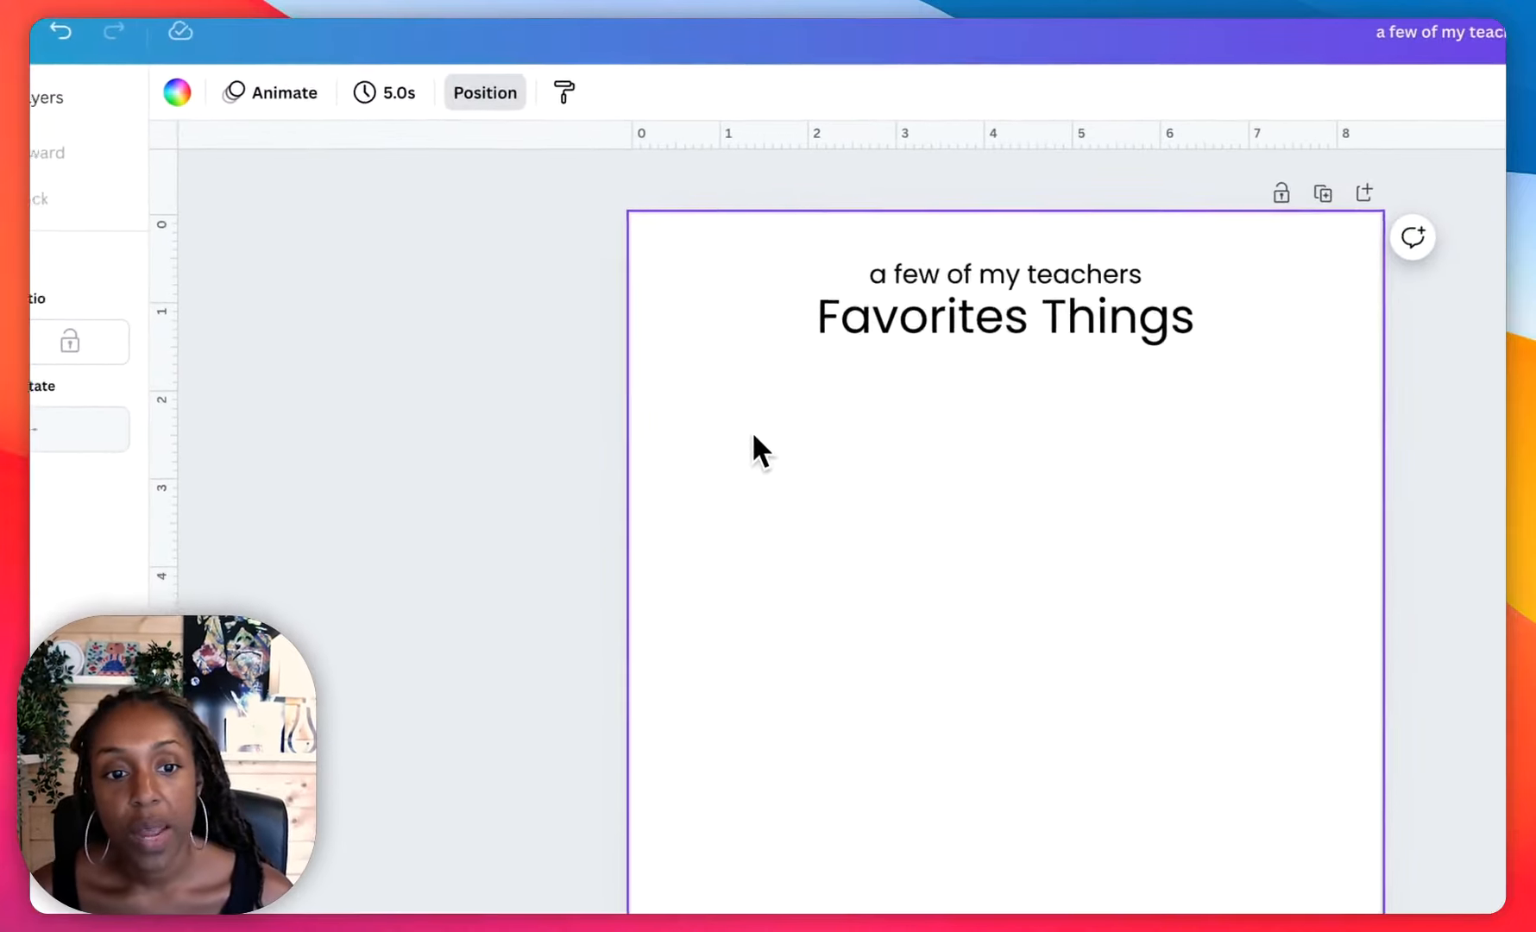
# Add a "Name" text label and place it near the page's left edge below the title.
pyautogui.write('t')
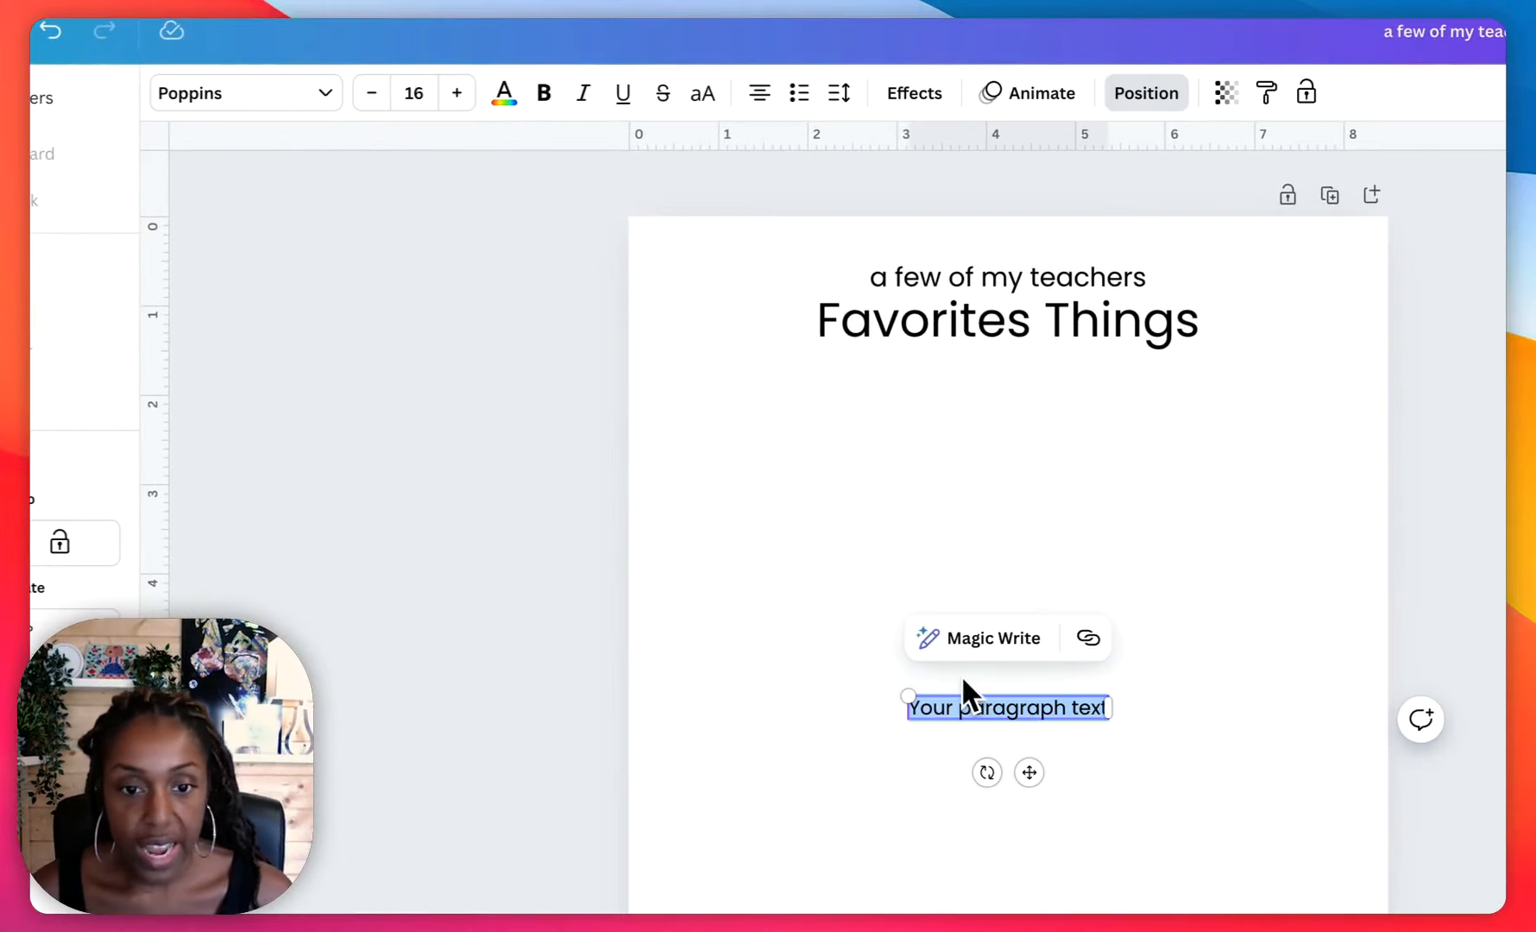
pyautogui.write('Name')
pyautogui.click(871, 710)
pyautogui.moveTo(1022, 709); pyautogui.dragTo(698, 412)
# Change the duplicated label below "Name" to "Birthday" and align its left edge with "Name".
pyautogui.doubleClick(700, 410)
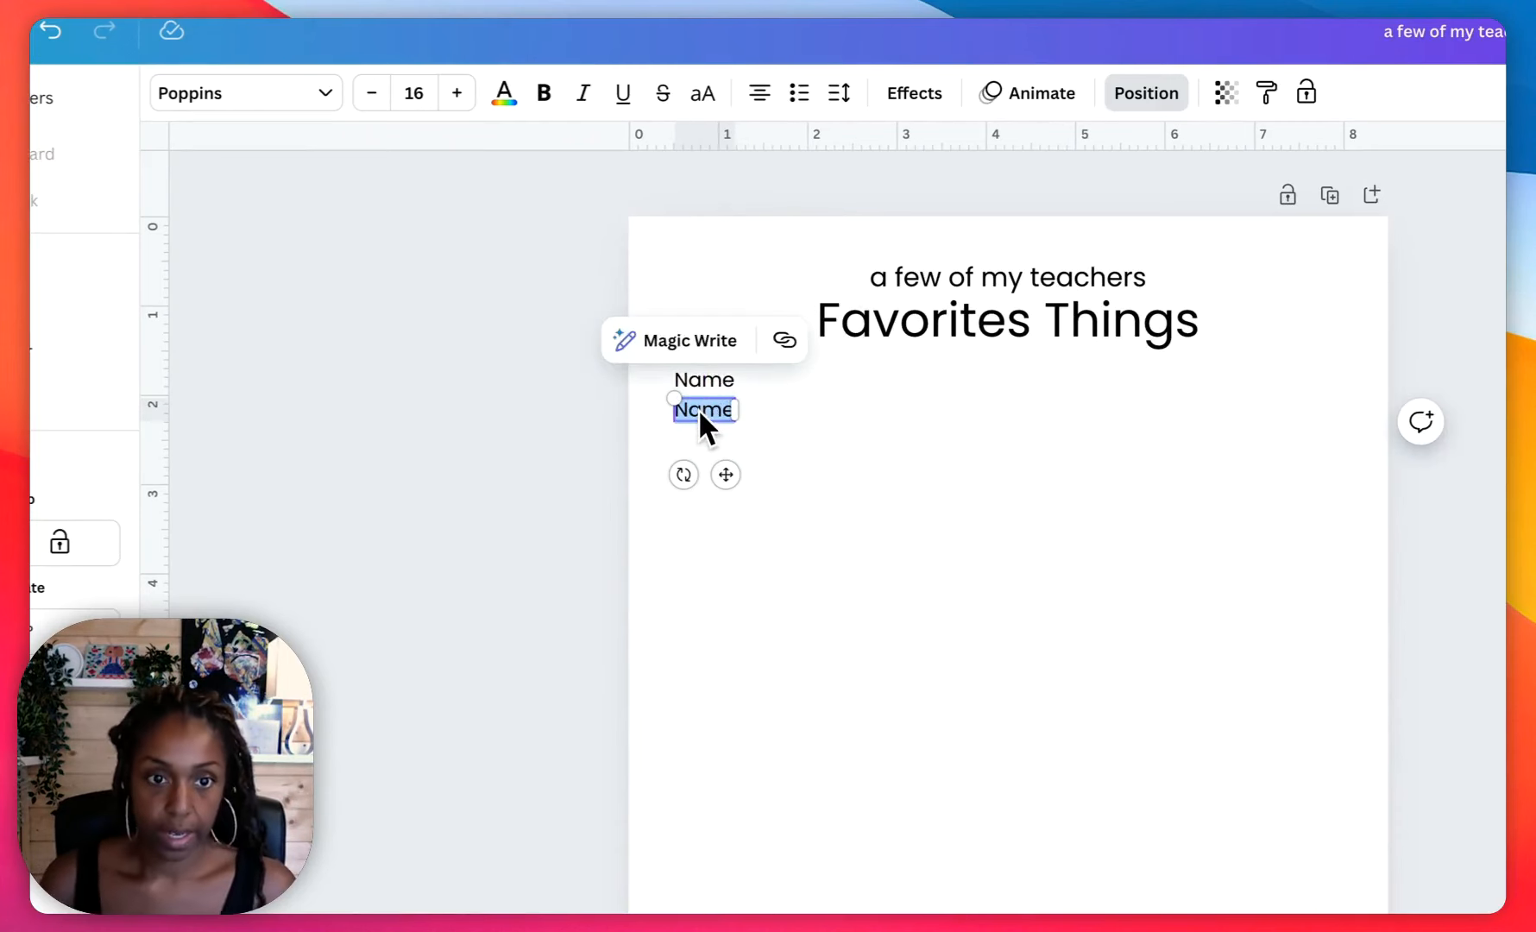
pyautogui.write('Birthday')
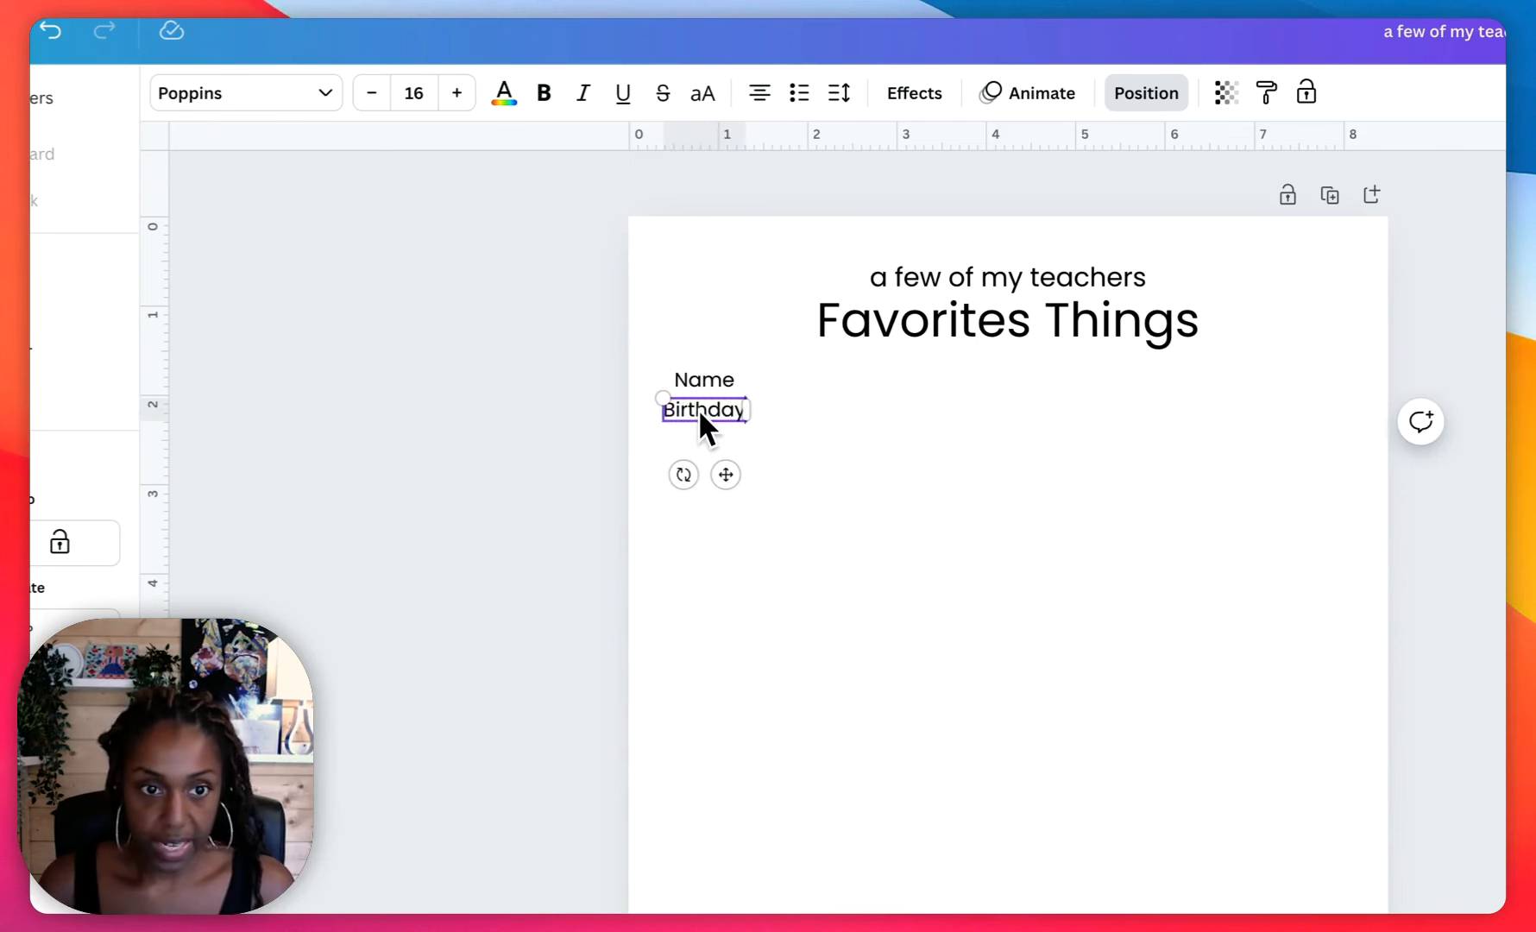
pyautogui.click(670, 429)
pyautogui.moveTo(694, 417); pyautogui.dragTo(704, 419)
pyautogui.click(673, 446)
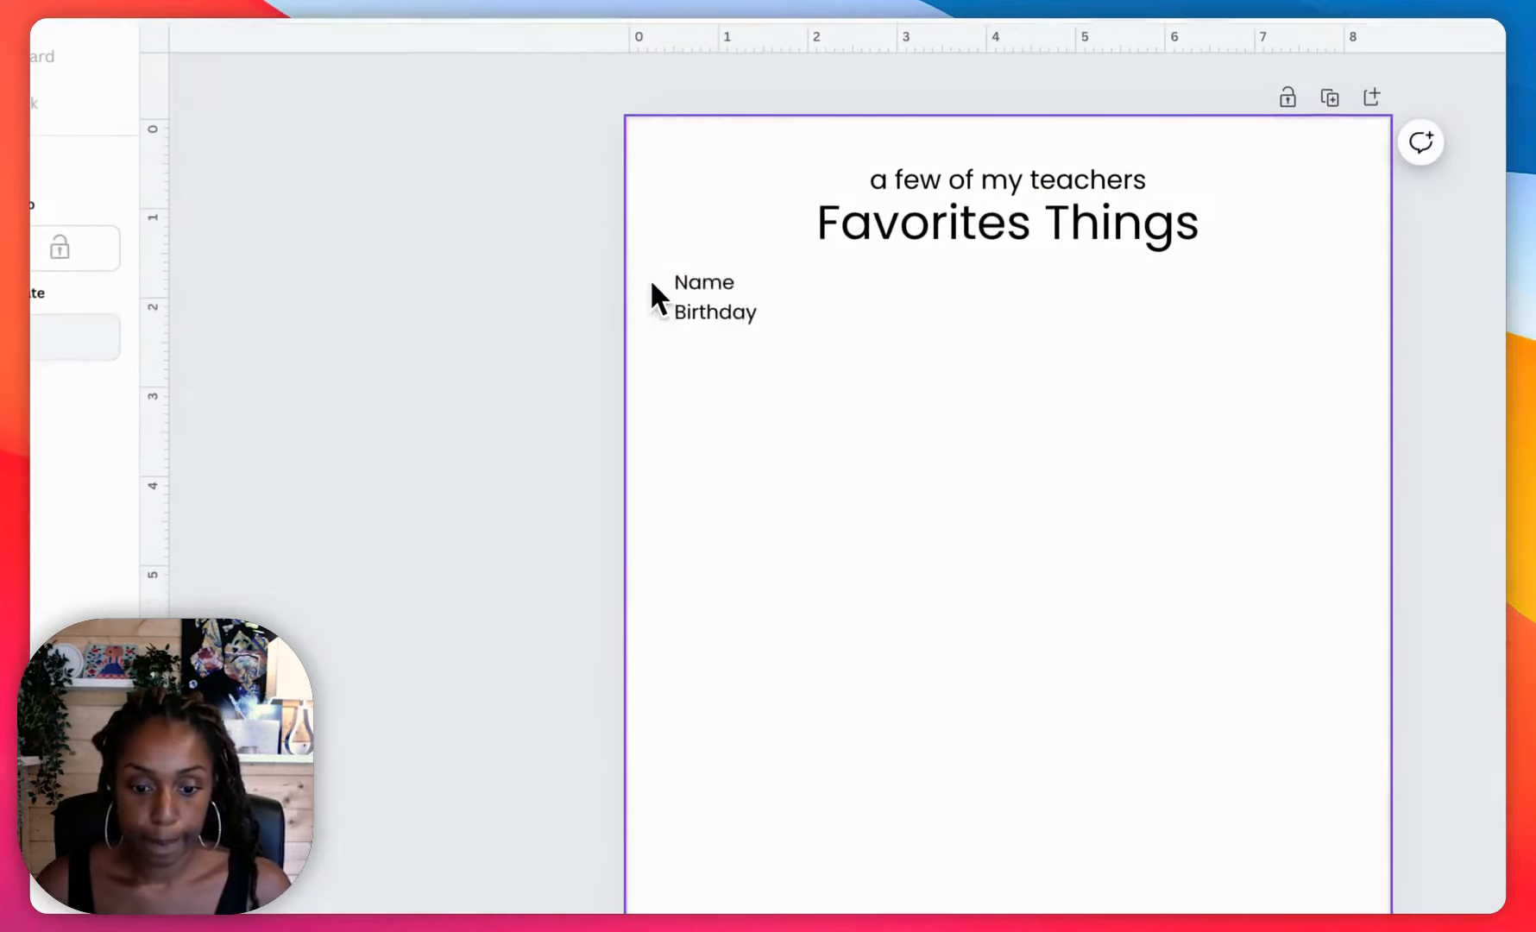
# Append a colon to both the "Name" and "Birthday" labels.
pyautogui.click(726, 295)
pyautogui.click(730, 294)
pyautogui.write(':')
pyautogui.click(731, 319)
pyautogui.click(731, 319)
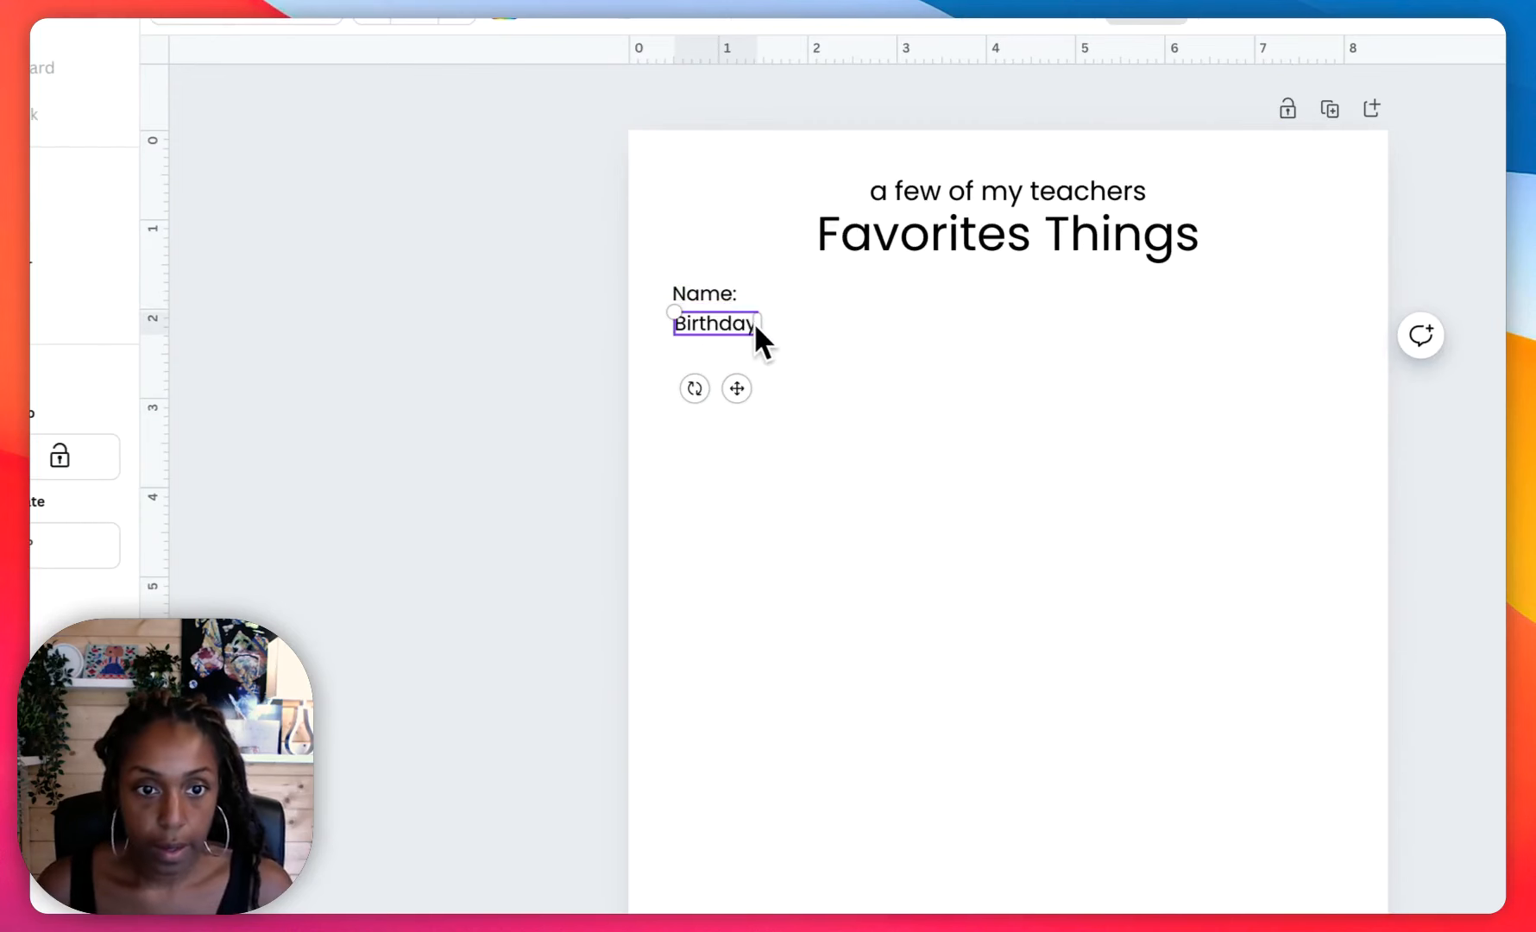
pyautogui.write(':')
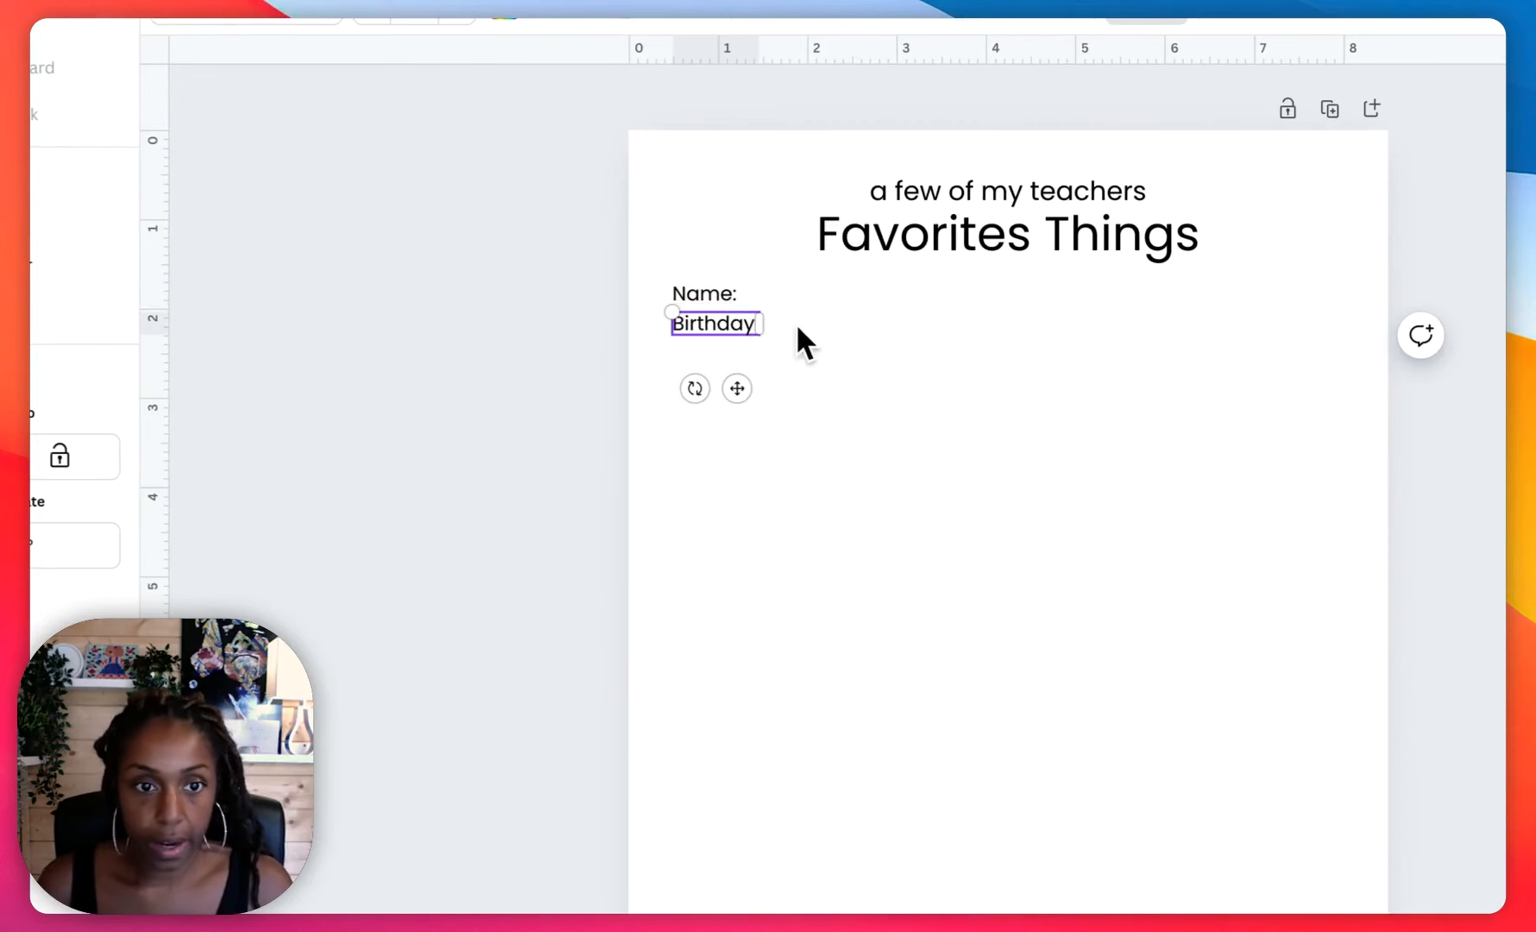
# Add a writing line with line weight 1 beside the "Name:" label and duplicate it beside "Birthday:".
pyautogui.click(795, 290)
pyautogui.press('l')
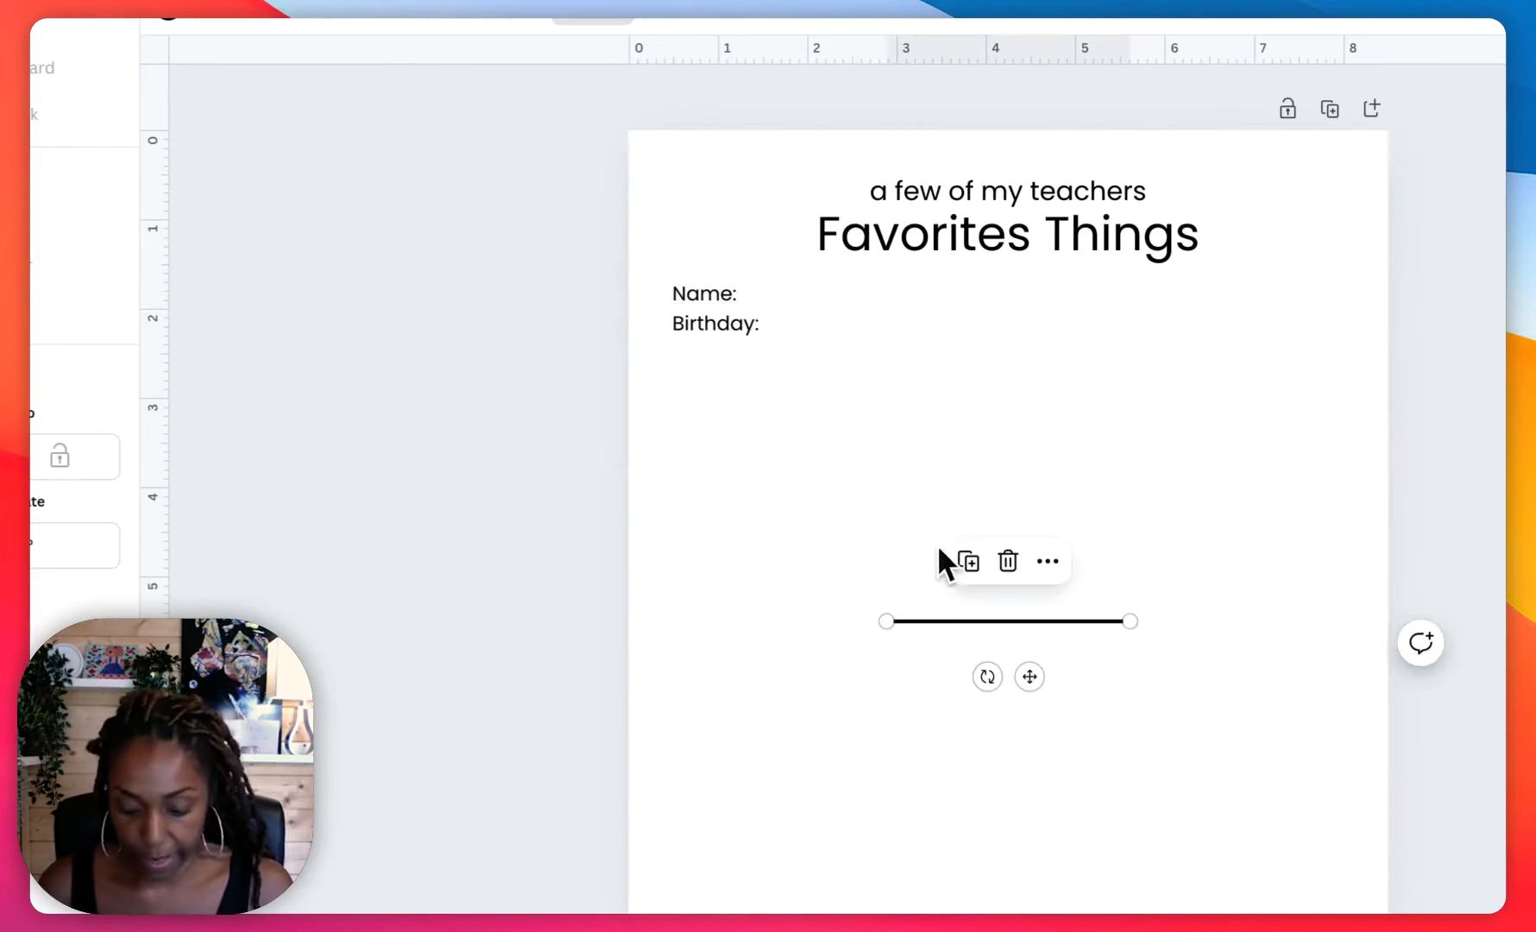
pyautogui.moveTo(933, 605); pyautogui.dragTo(809, 303)
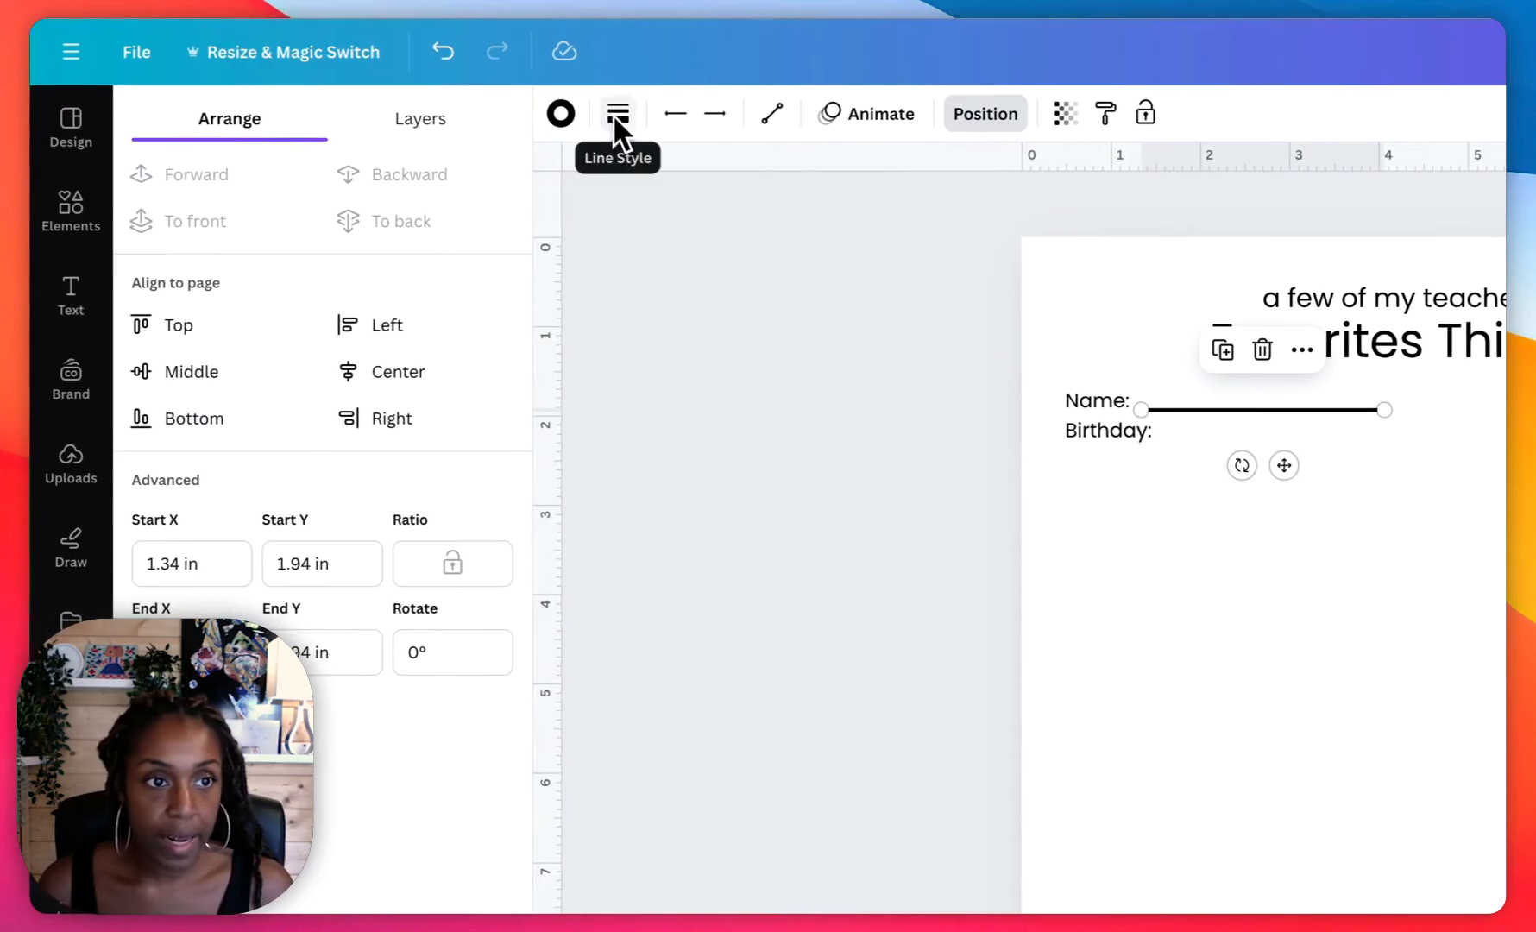
pyautogui.click(618, 116)
pyautogui.click(745, 321)
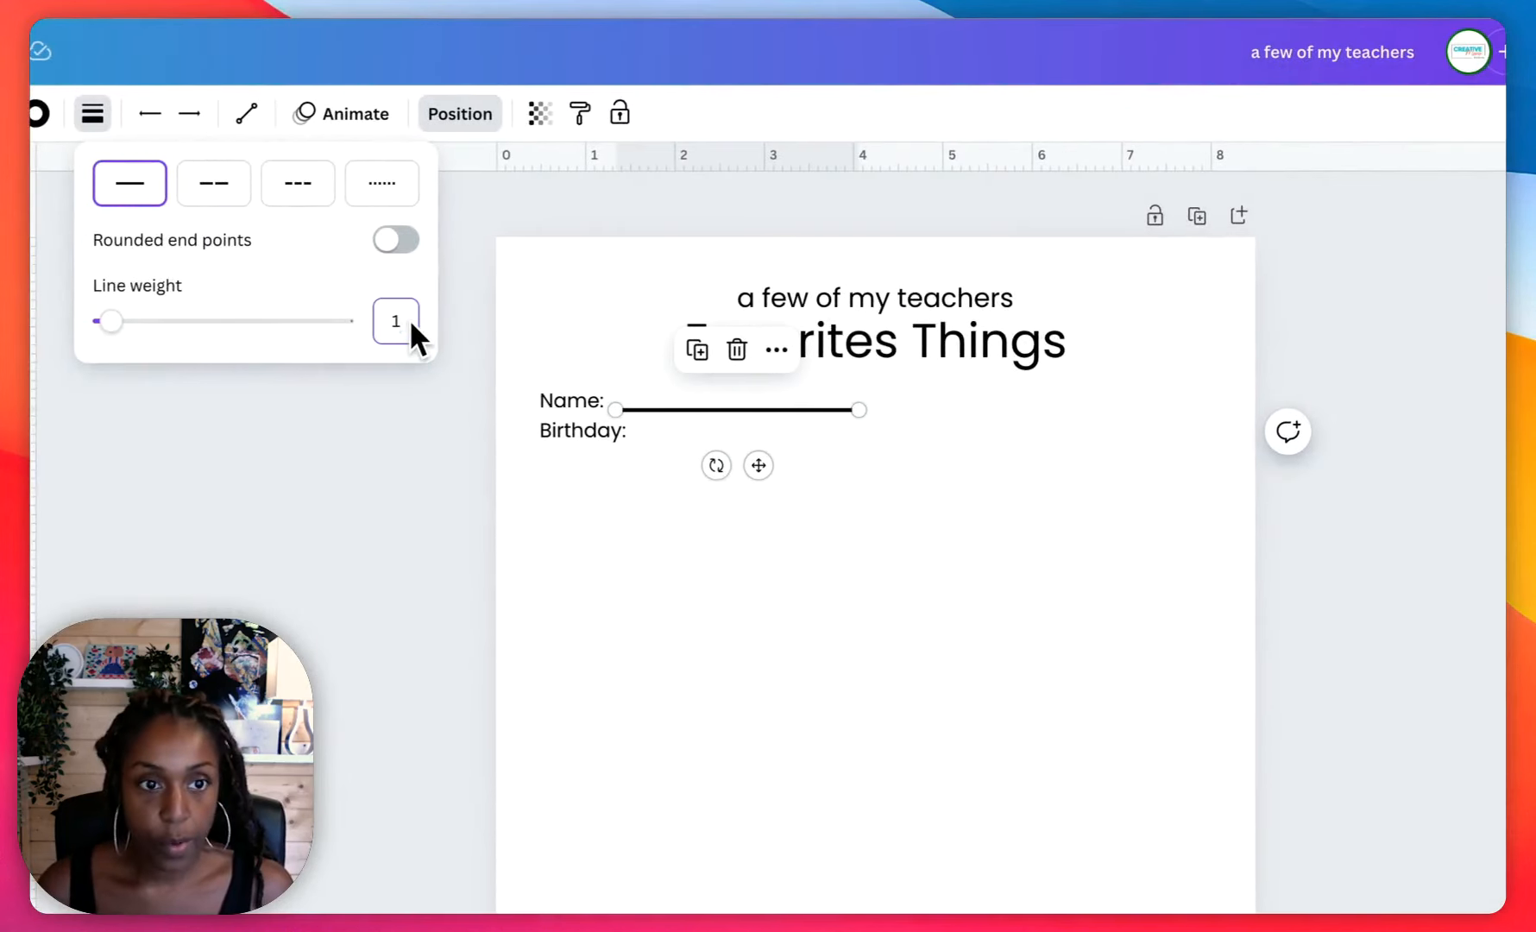
pyautogui.click(675, 572)
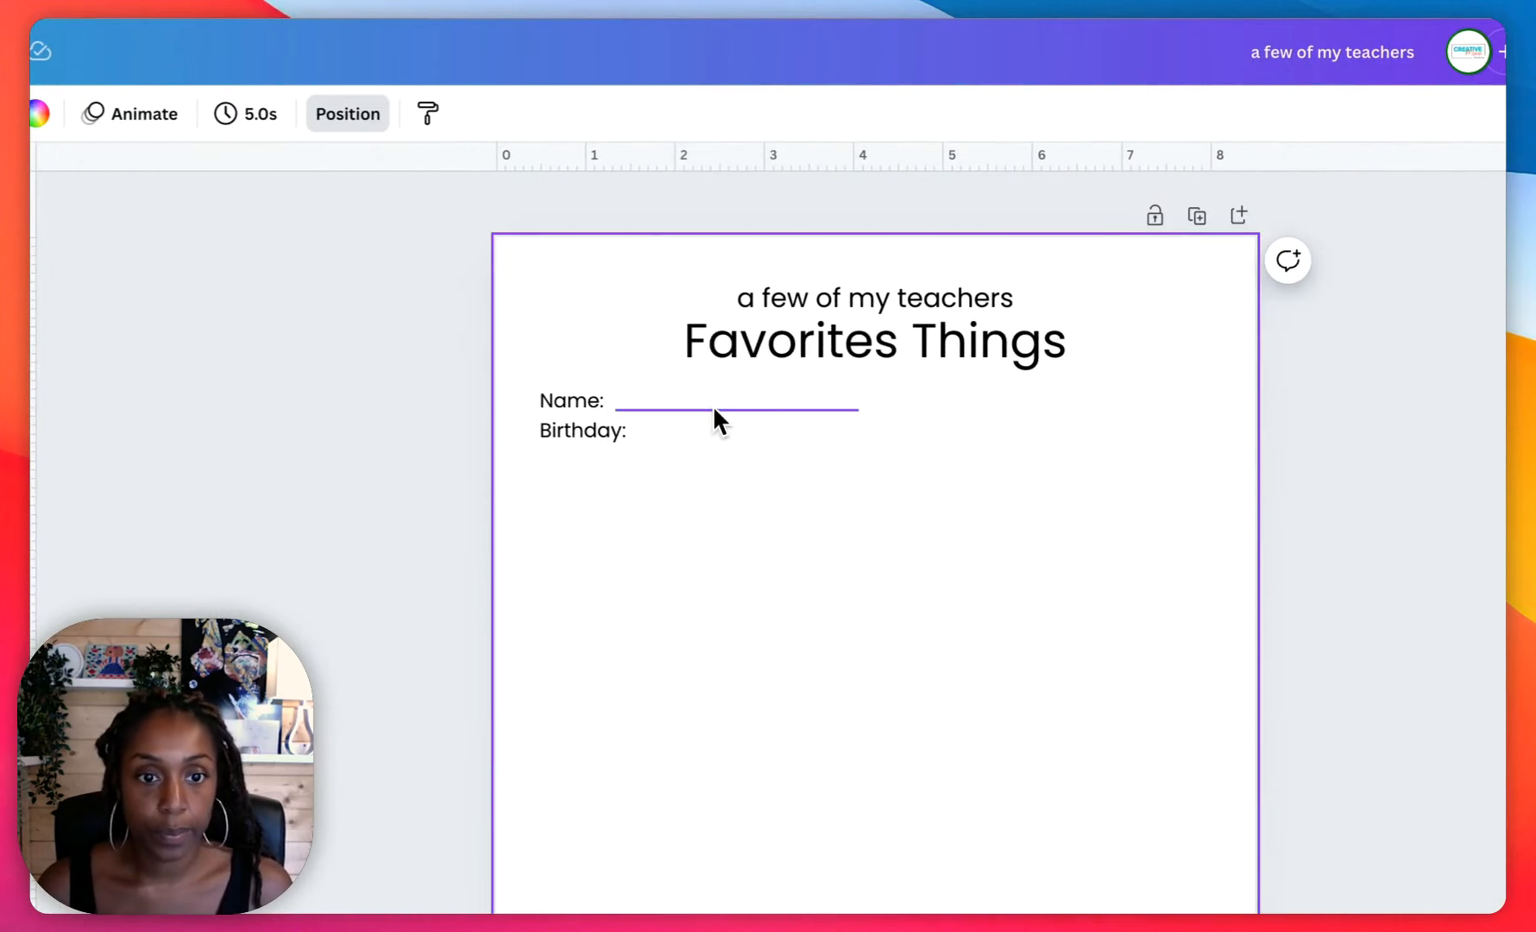
pyautogui.click(714, 409)
pyautogui.press('super+d')
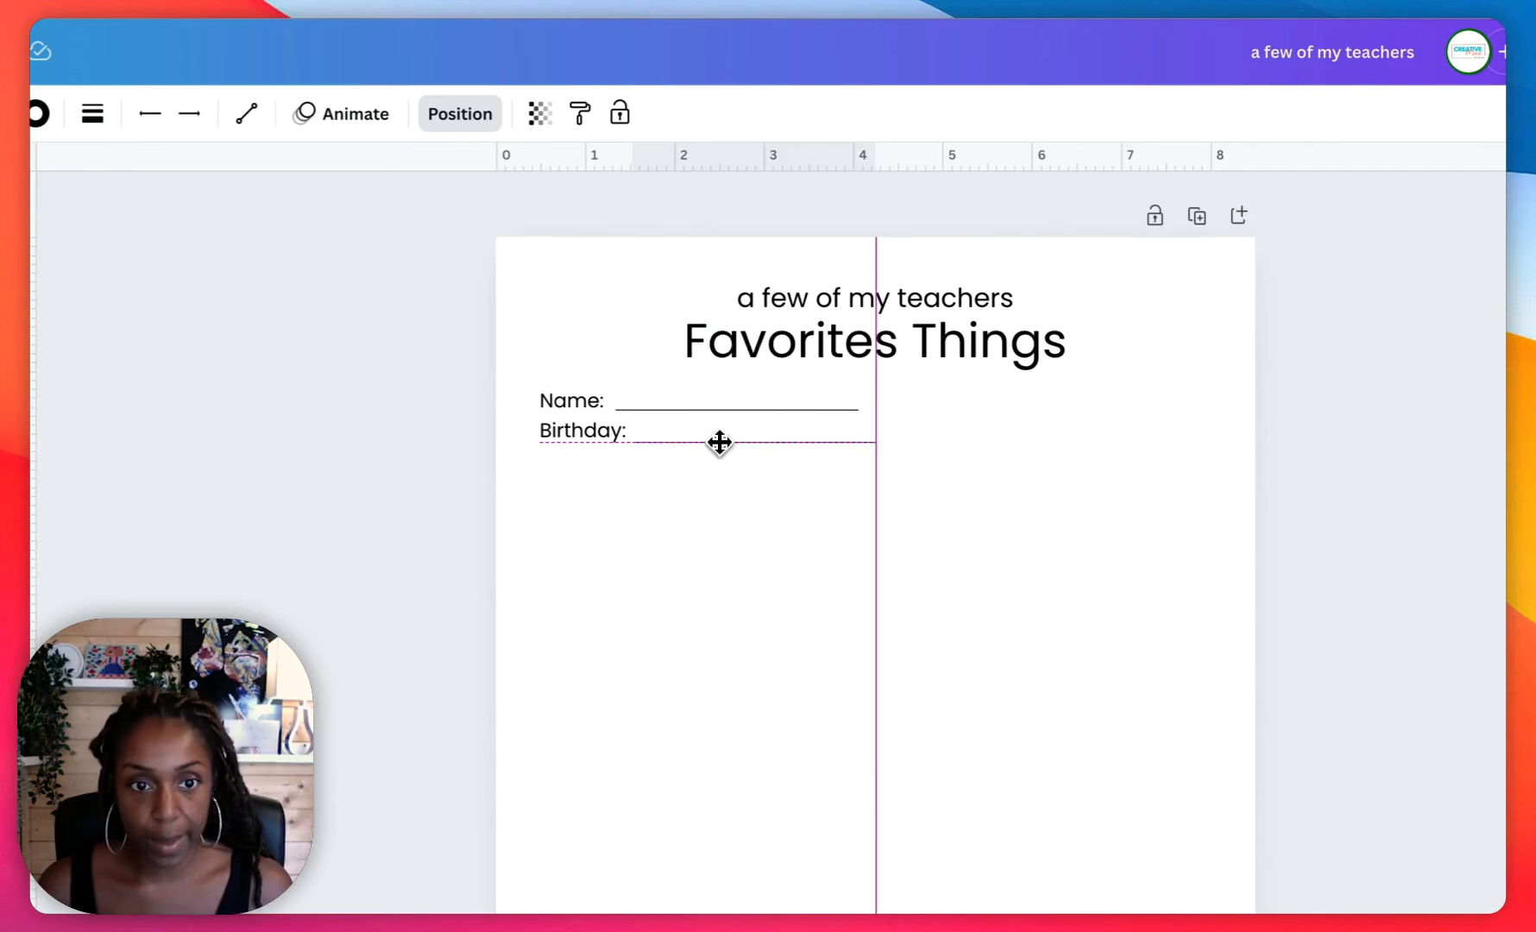
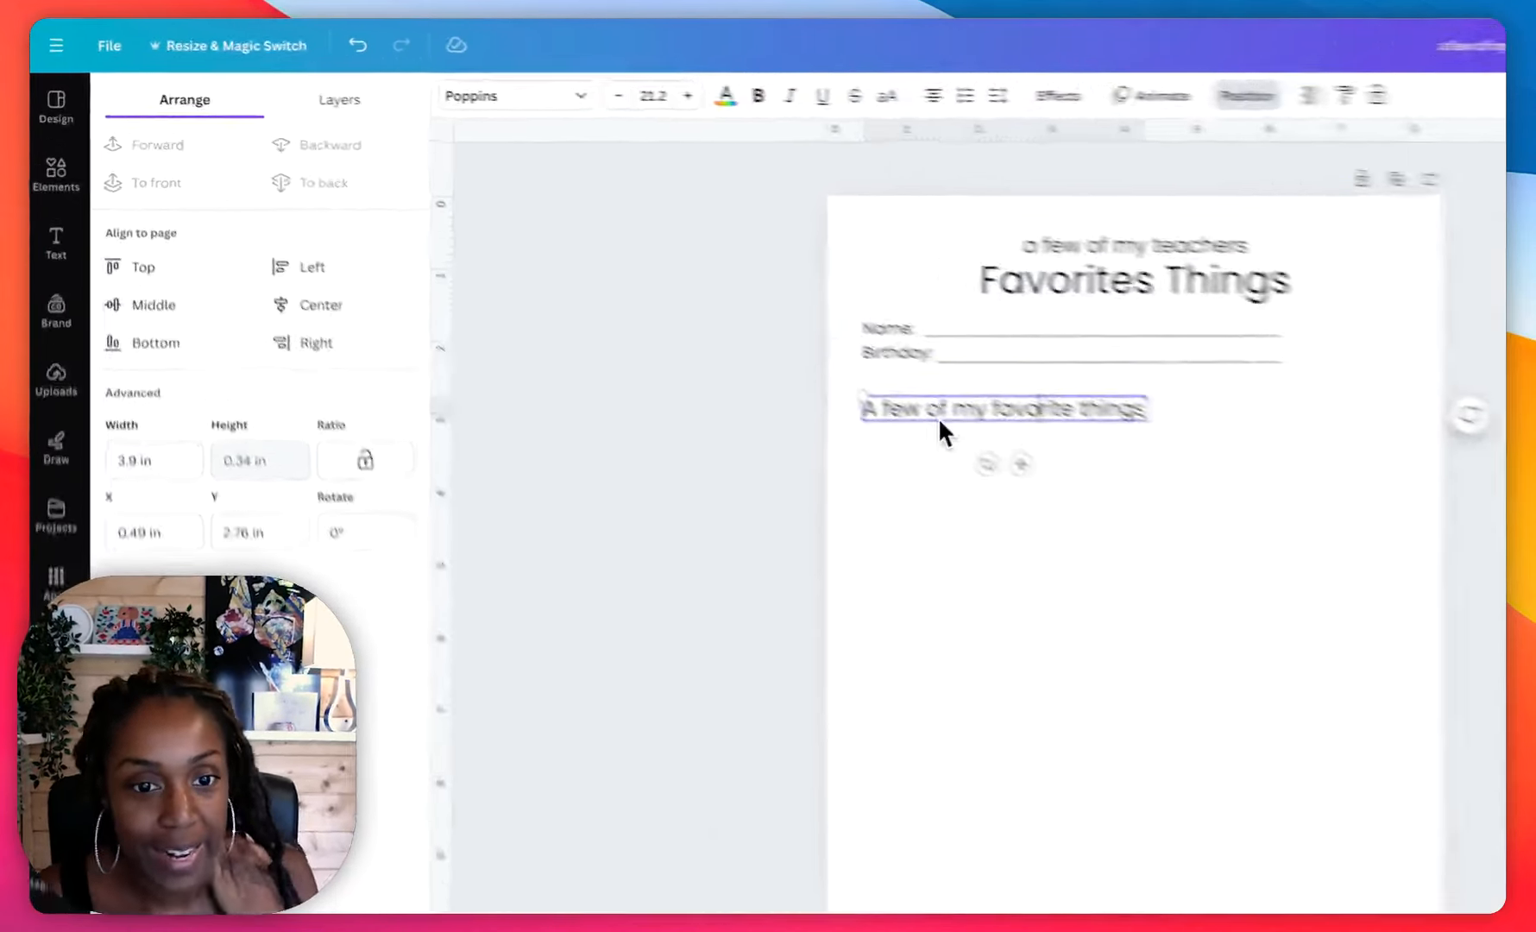
# Set the "A few of my favorite things" subheading's font size to 20 and align it with the labels' left edge.
pyautogui.moveTo(783, 340); pyautogui.dragTo(781, 326)
pyautogui.moveTo(1142, 485); pyautogui.dragTo(1142, 485)
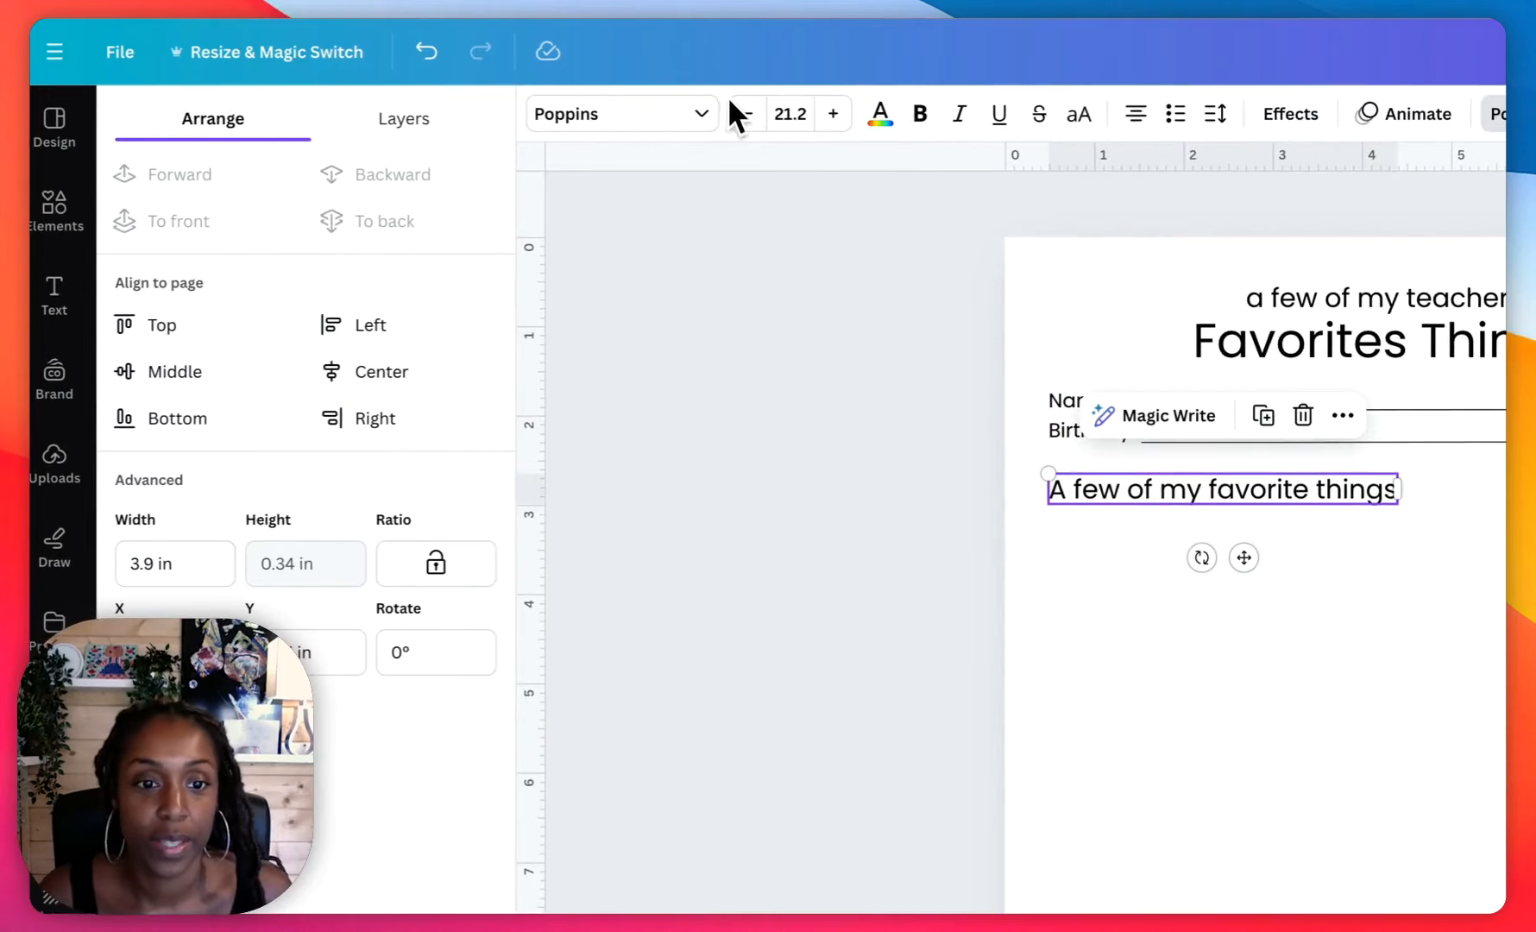
pyautogui.click(747, 113)
pyautogui.click(746, 113)
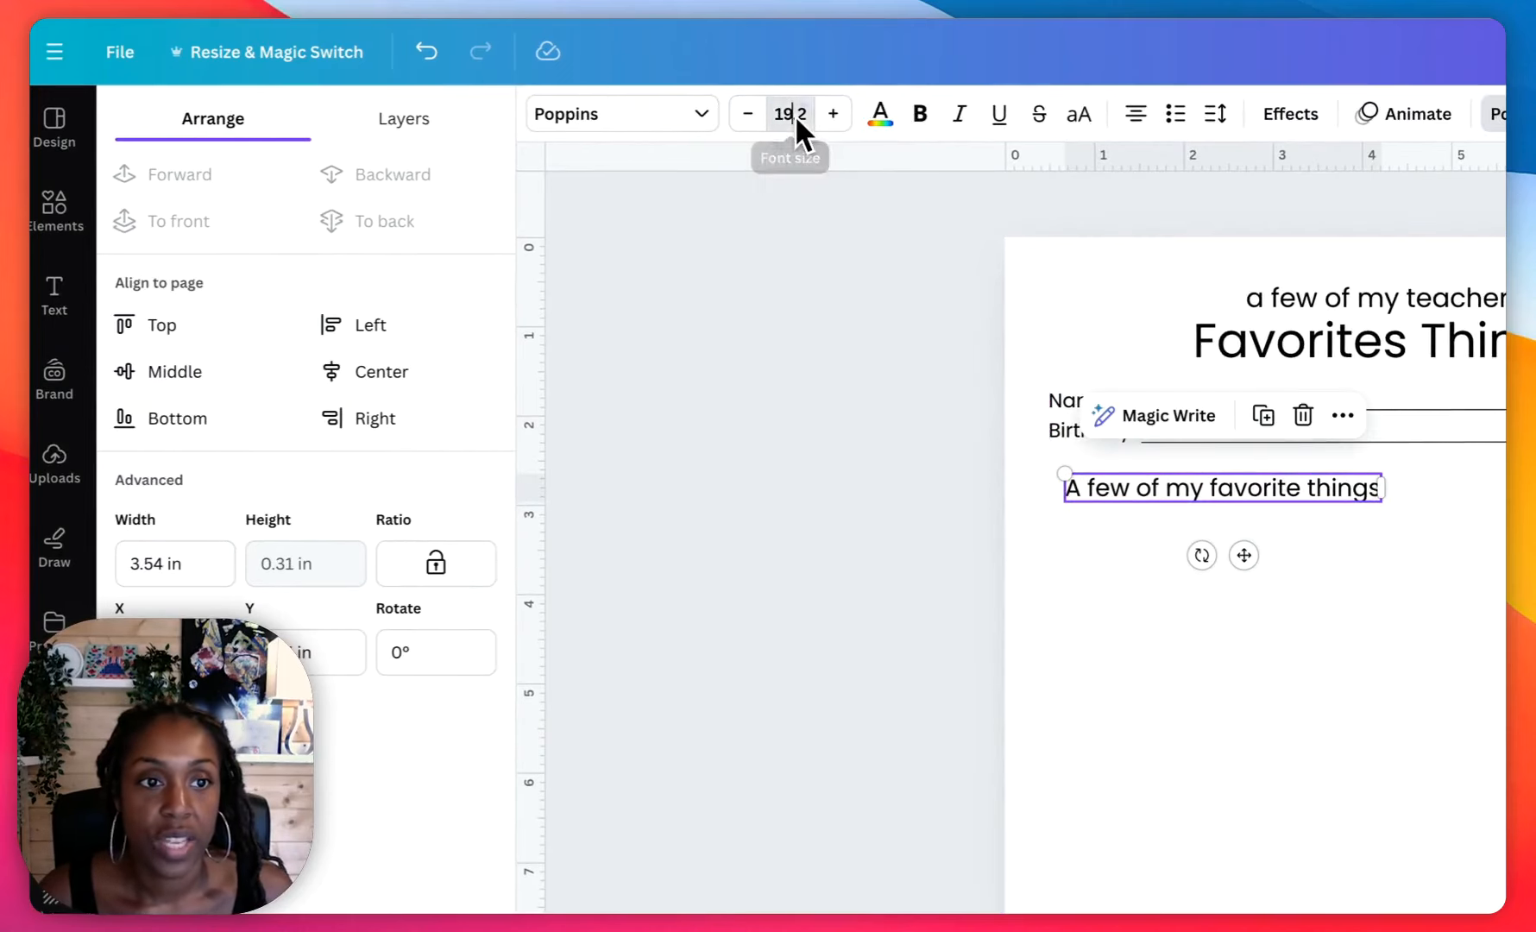
pyautogui.click(795, 115)
pyautogui.write('20')
pyautogui.press('Return')
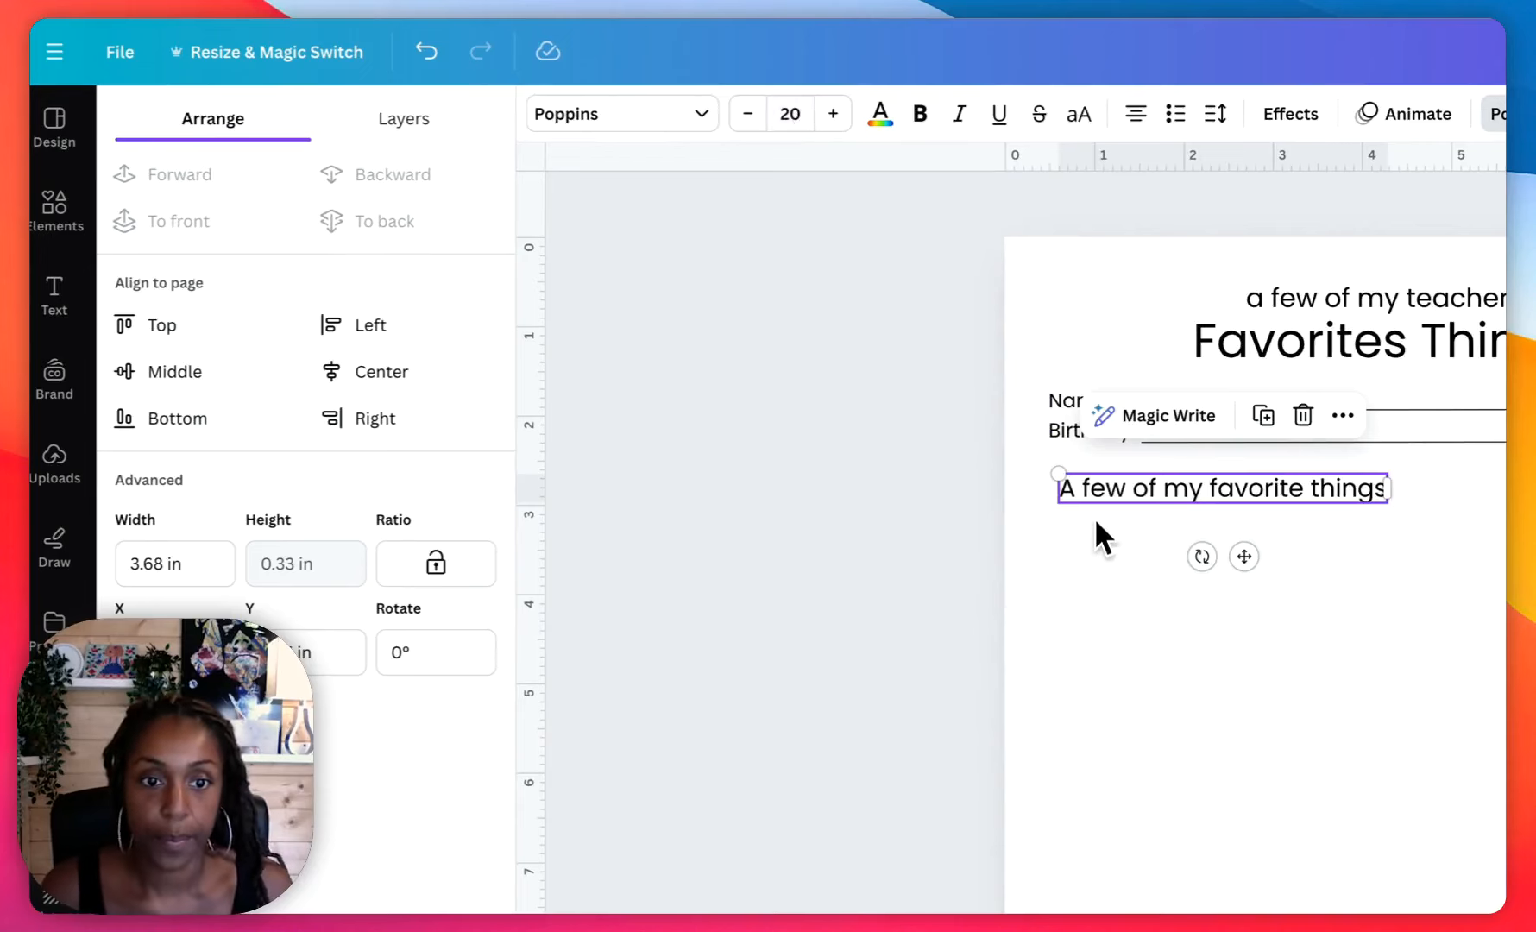
pyautogui.moveTo(1106, 490); pyautogui.dragTo(1097, 488)
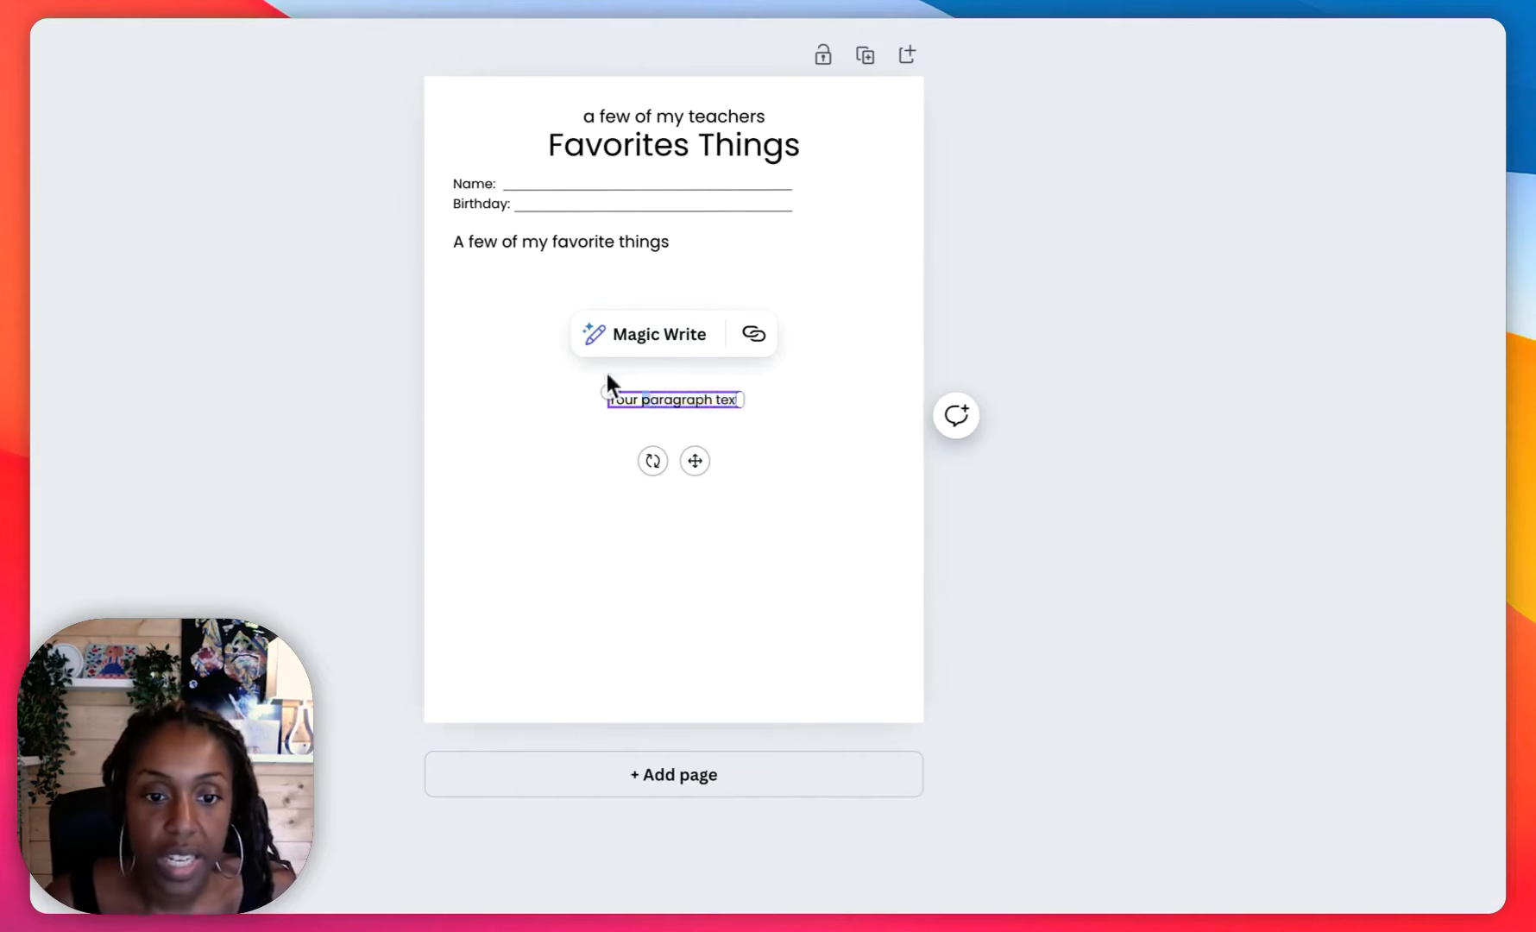
# Place the placeholder text box under the subheading, about 7.16 in wide, flush with the labels and with left-aligned text.
pyautogui.click(597, 405)
pyautogui.moveTo(609, 401); pyautogui.dragTo(484, 288)
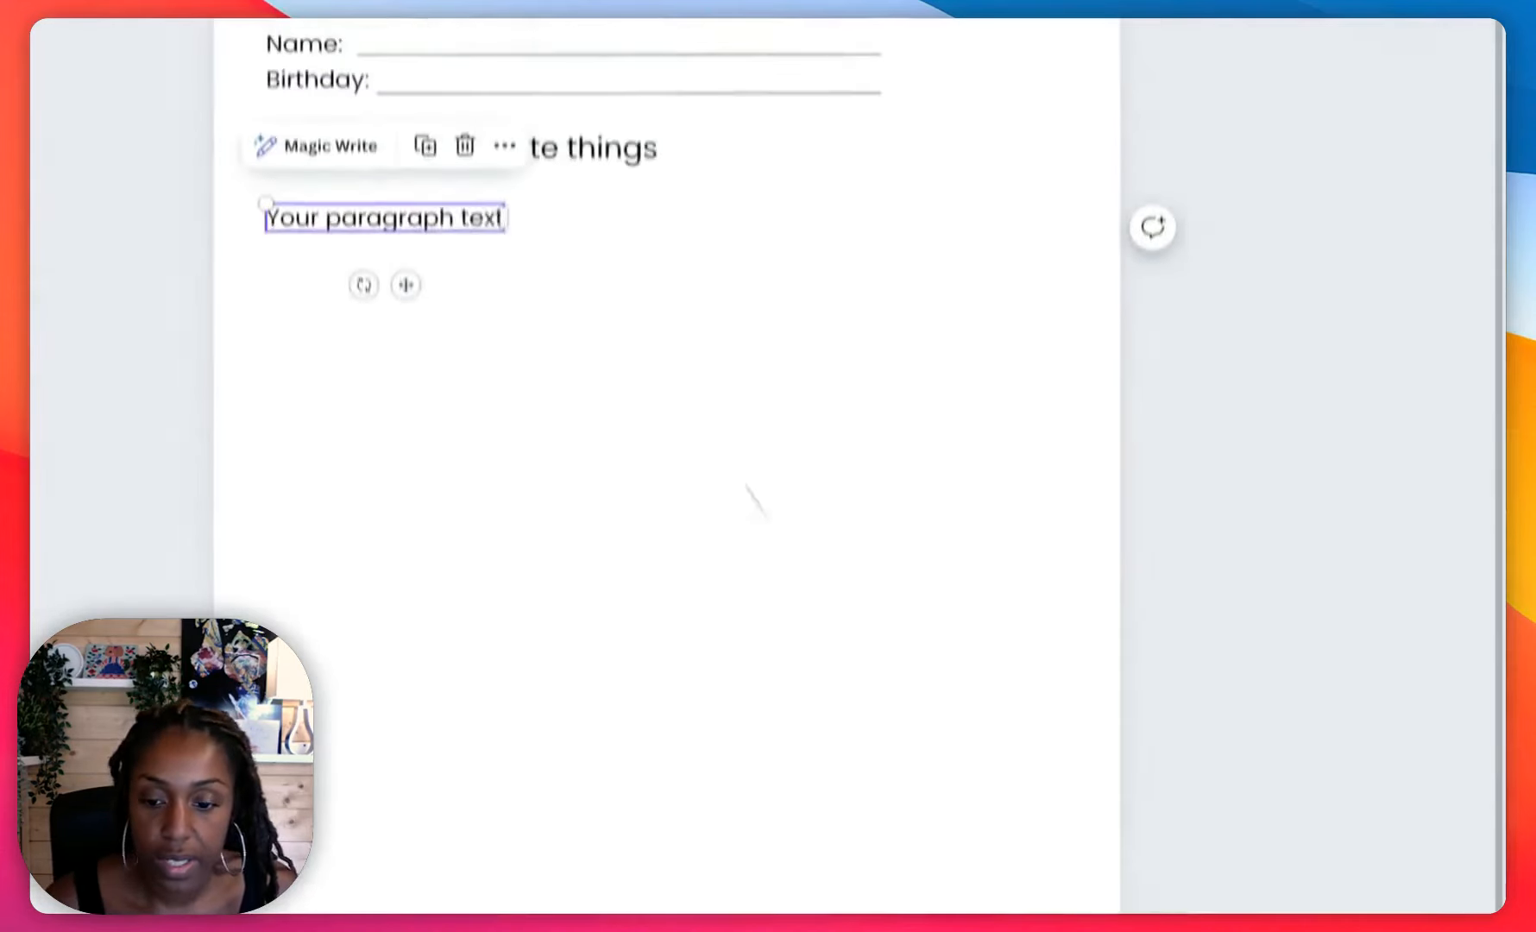
pyautogui.moveTo(506, 299); pyautogui.dragTo(1016, 307)
pyautogui.click(373, 371)
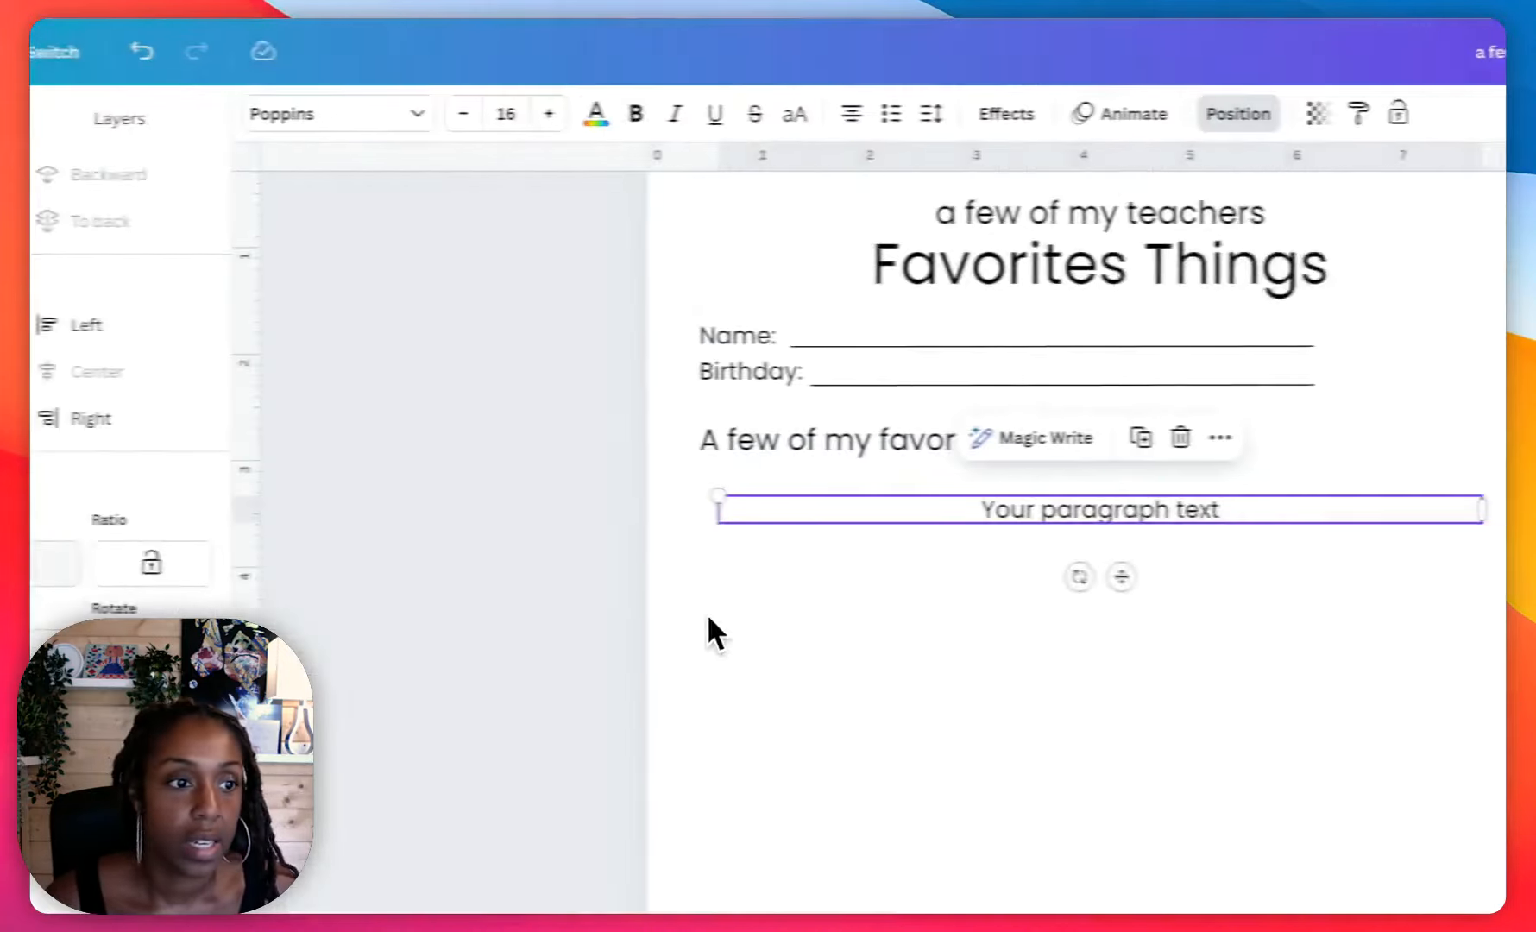
pyautogui.moveTo(759, 518); pyautogui.dragTo(734, 508)
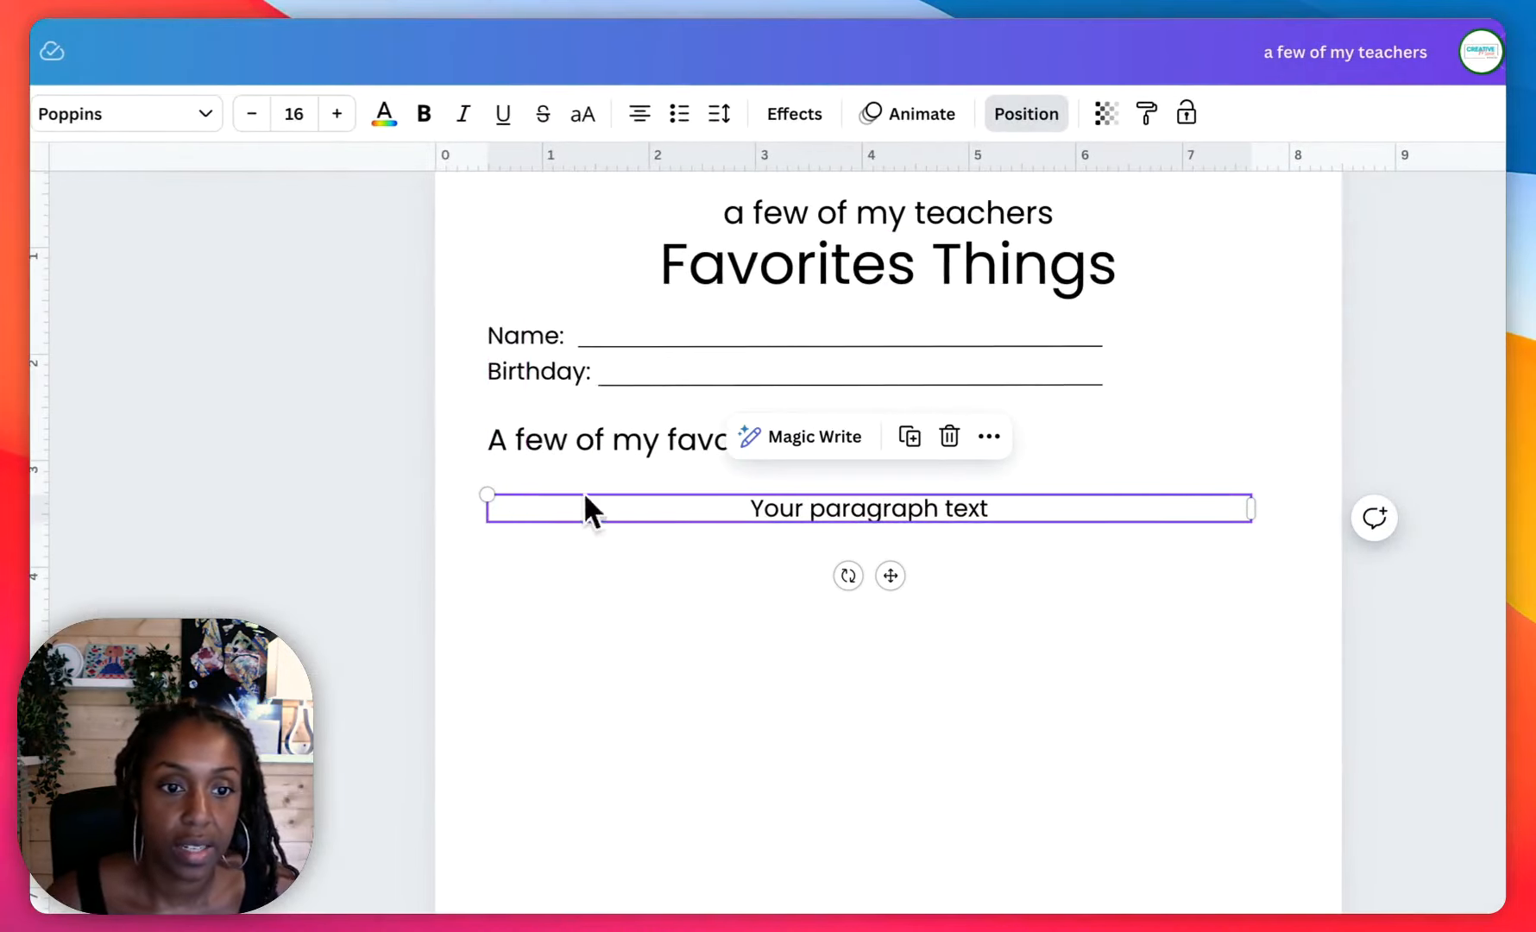
pyautogui.click(639, 113)
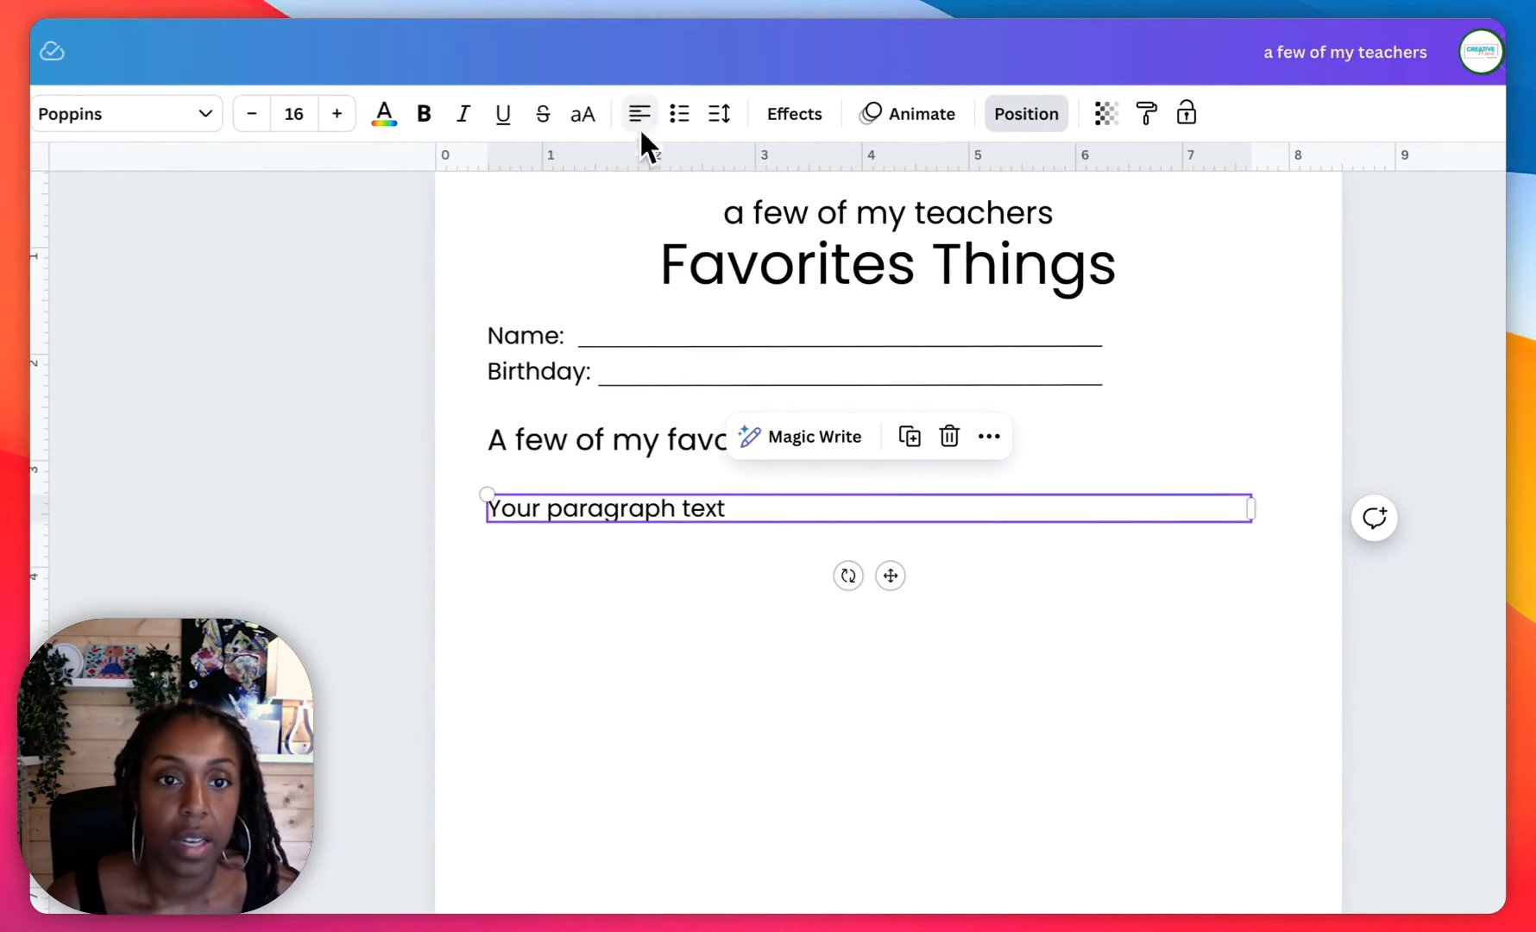
# Replace the placeholder paragraph text with "Food" as the first item of the favorites list.
pyautogui.doubleClick(628, 521)
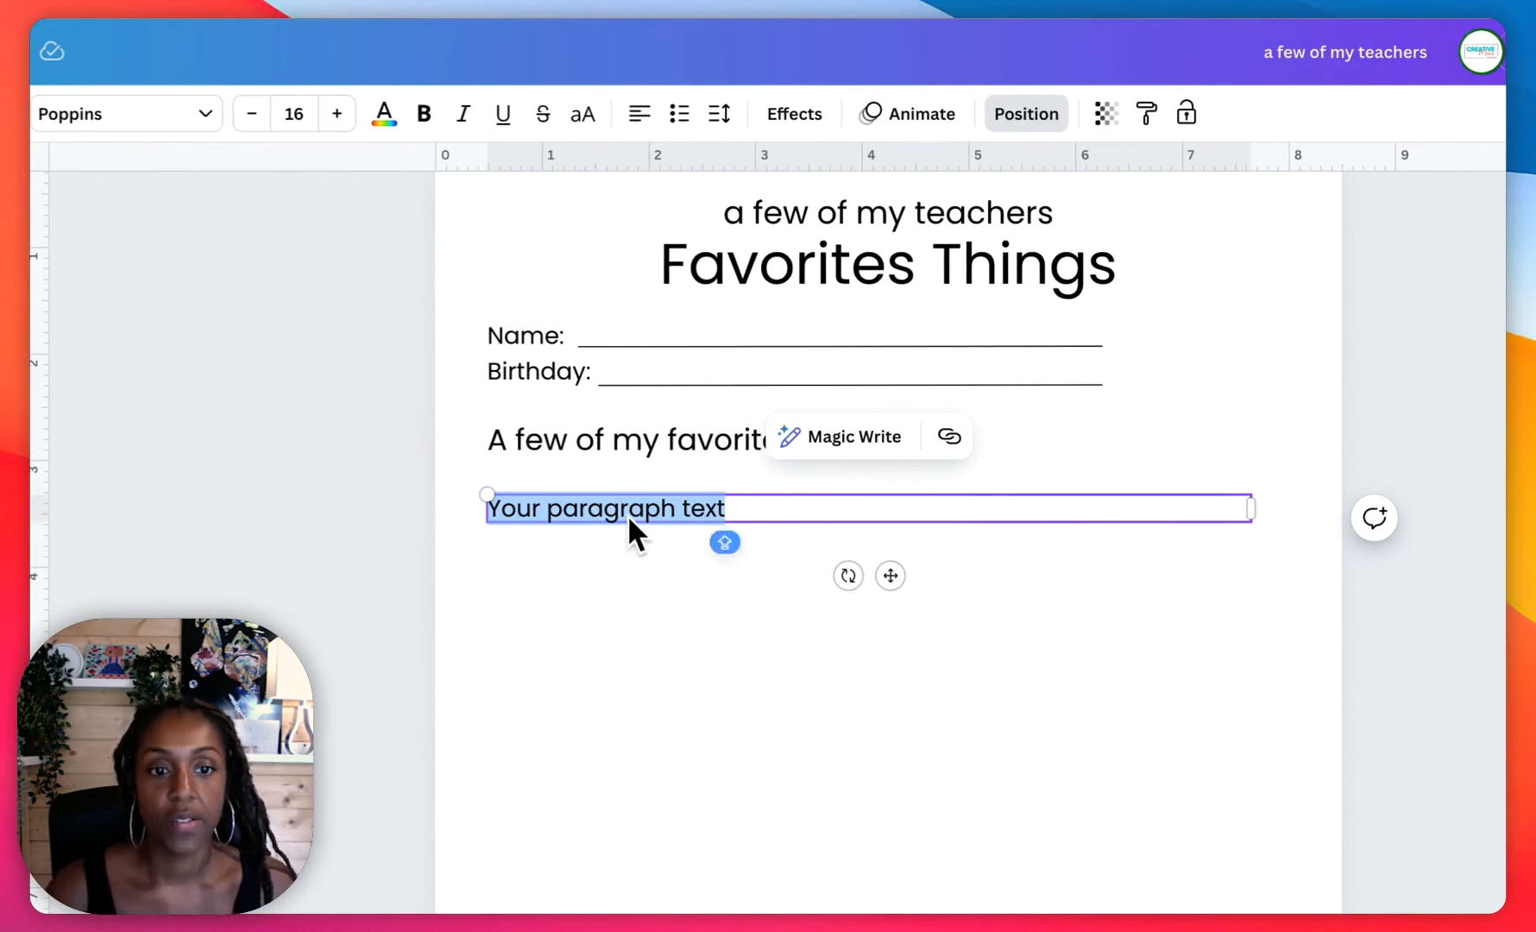
pyautogui.write('F')
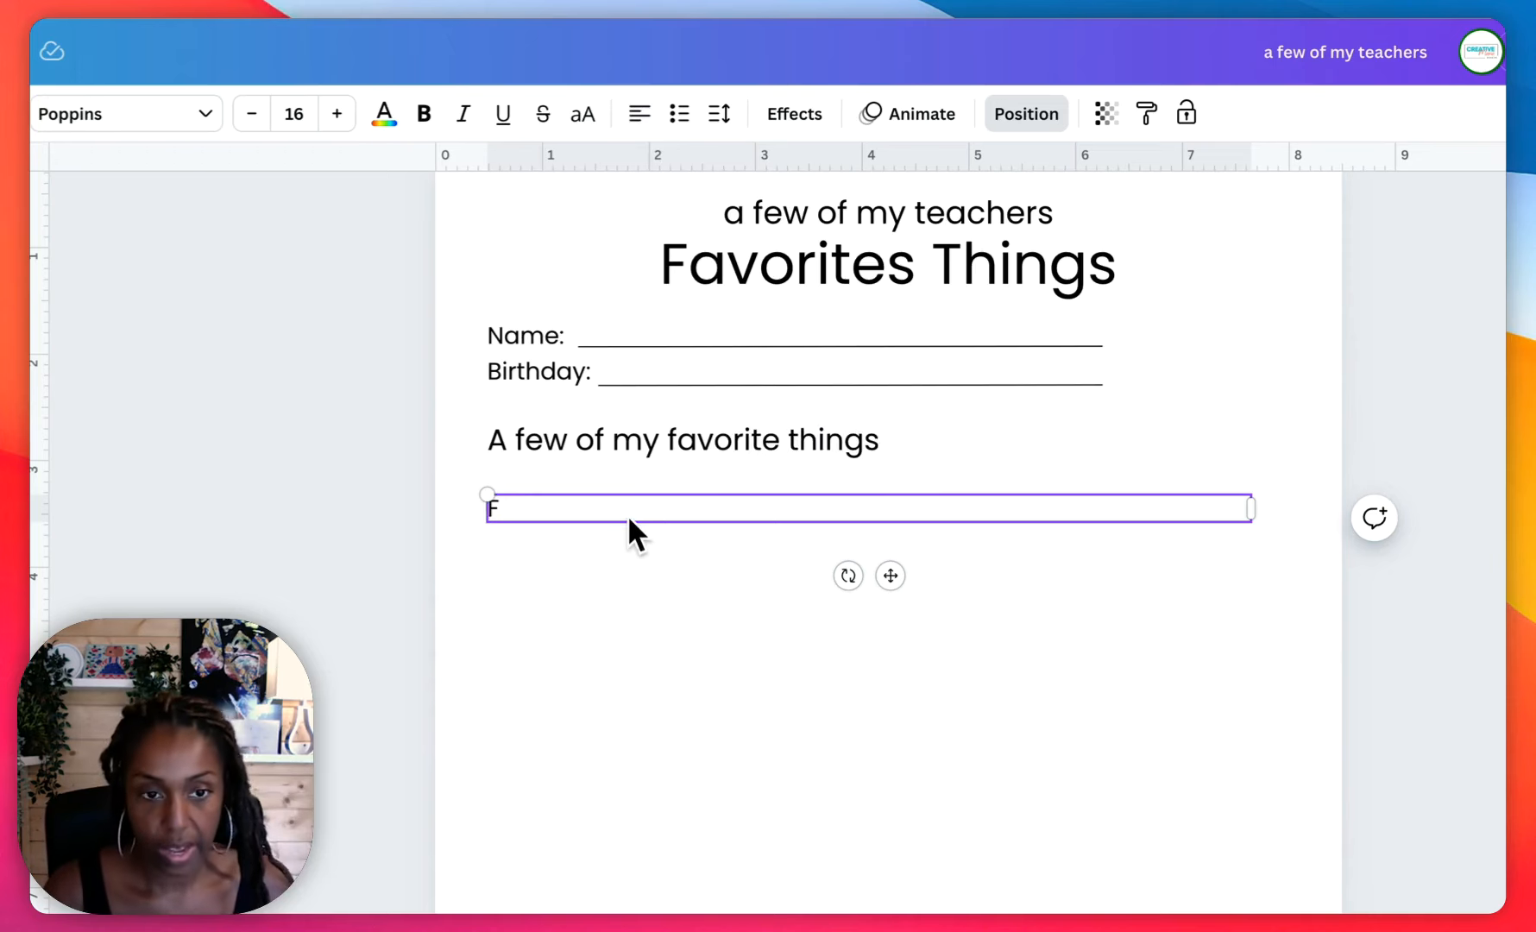
pyautogui.press('BackSpace')
pyautogui.write('M')
pyautogui.press('BackSpace')
pyautogui.write('Food')
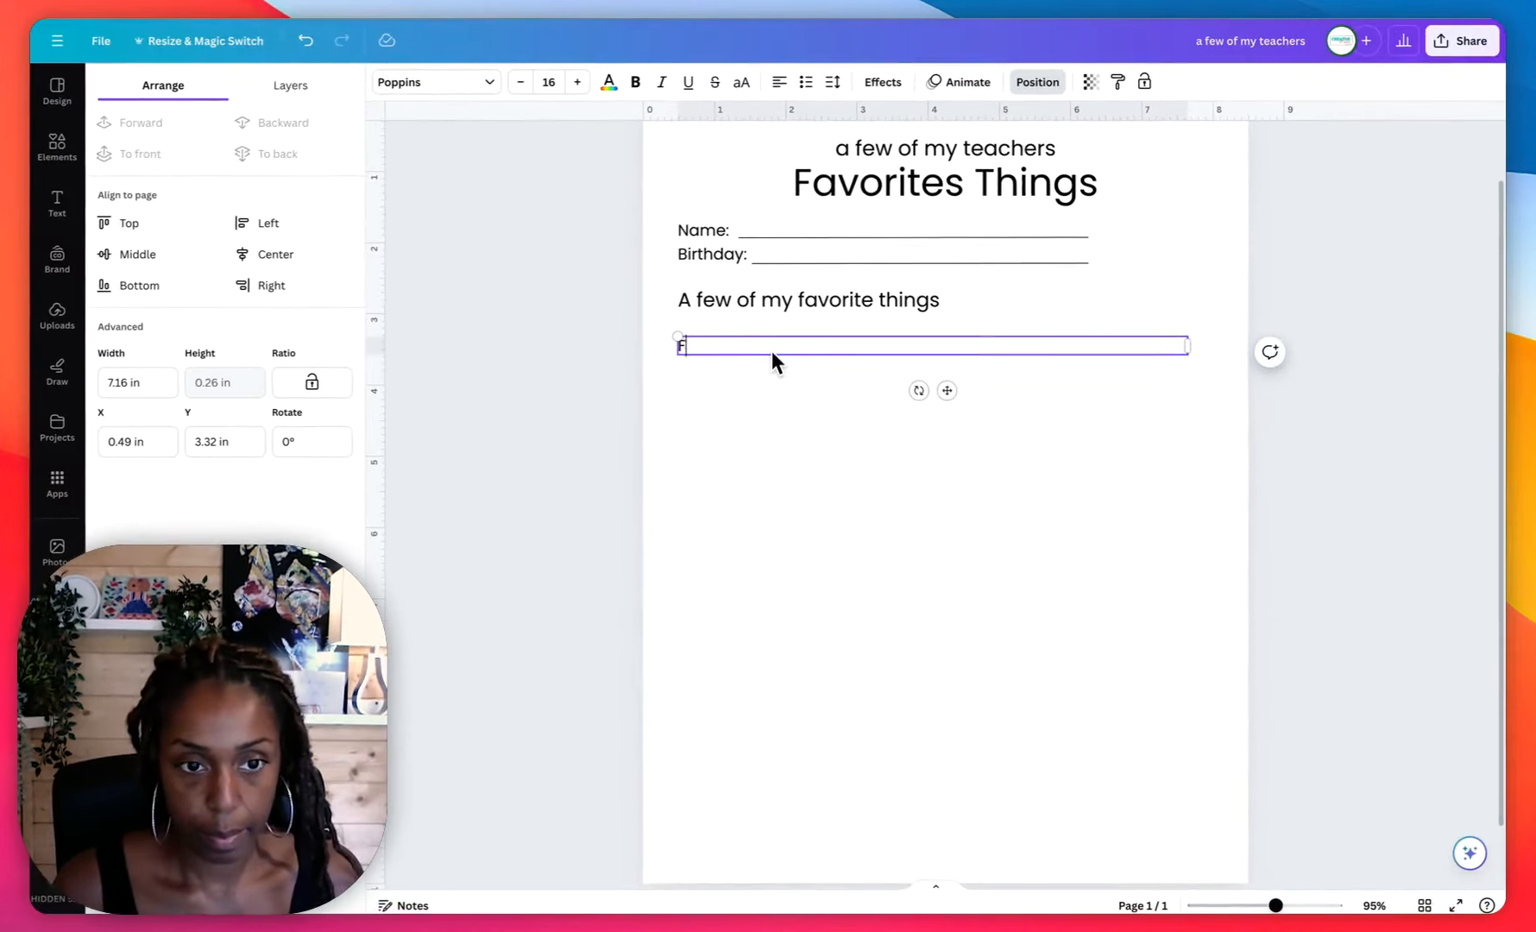
# Add "Color" and "Season" on separate lines below "Food", without blank lines between the items.
pyautogui.press('Return')
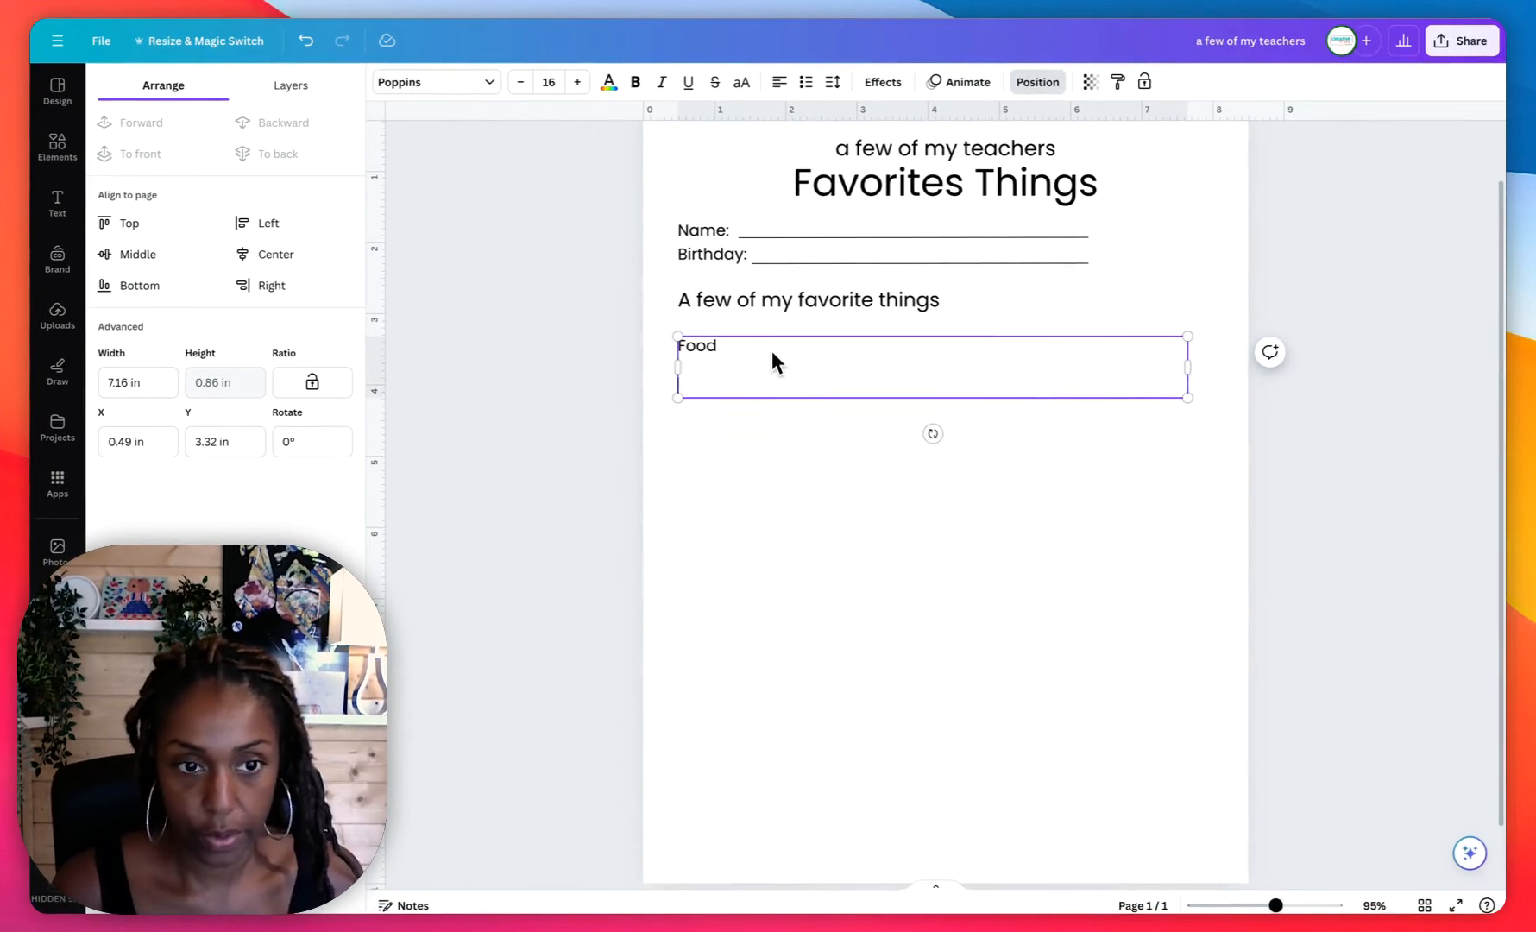
pyautogui.write('C')
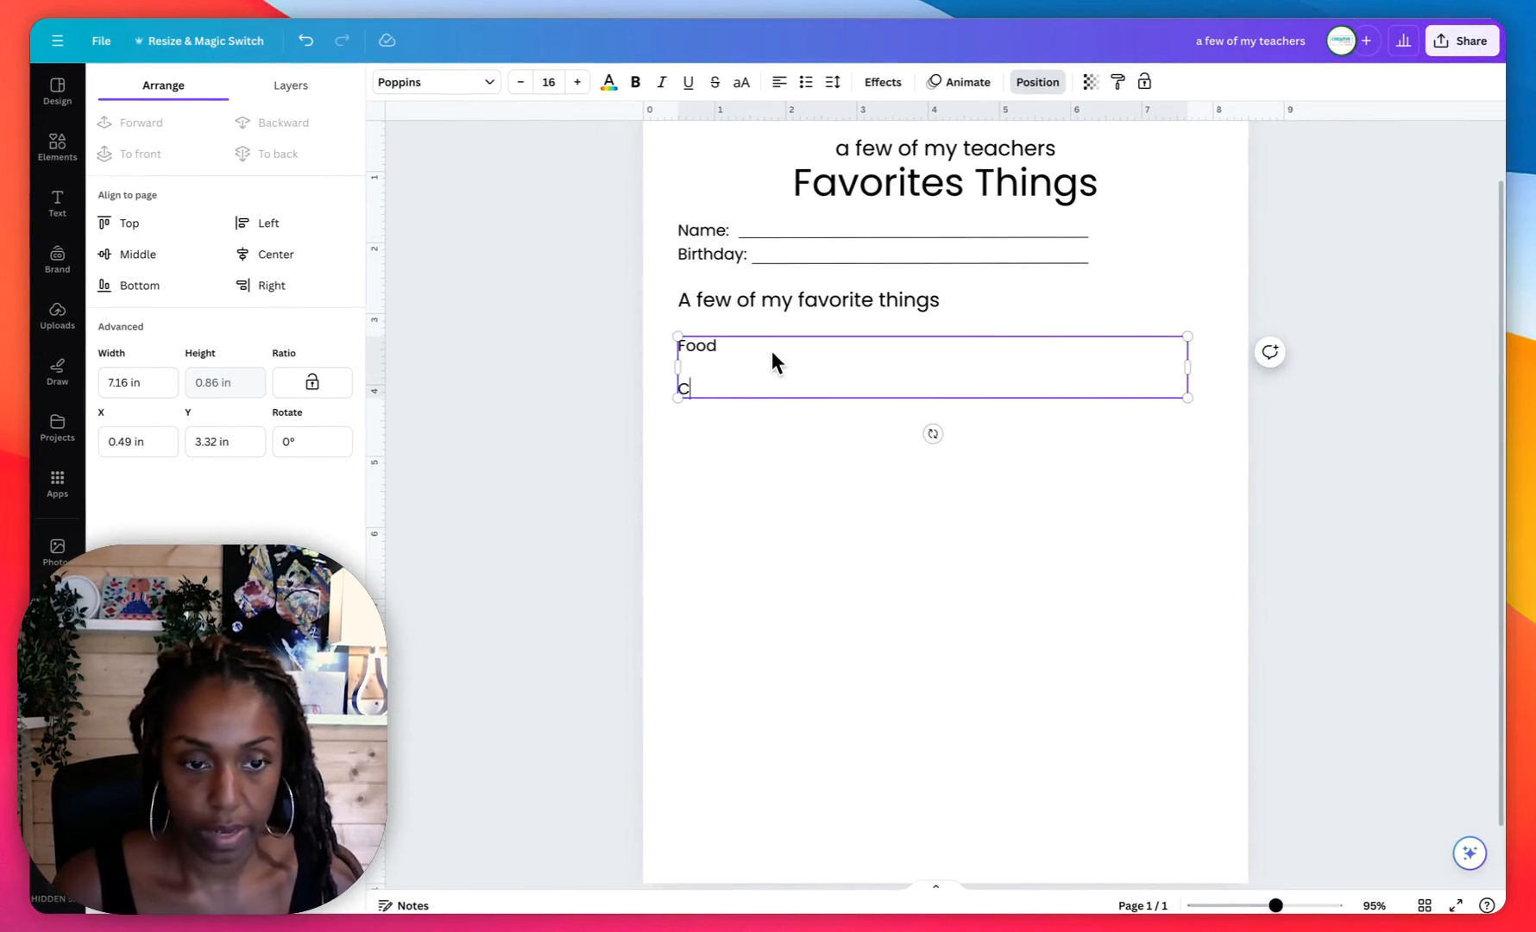
pyautogui.press('BackSpace')
pyautogui.press('BackSpace')
pyautogui.write('C')
pyautogui.press('BackSpace')
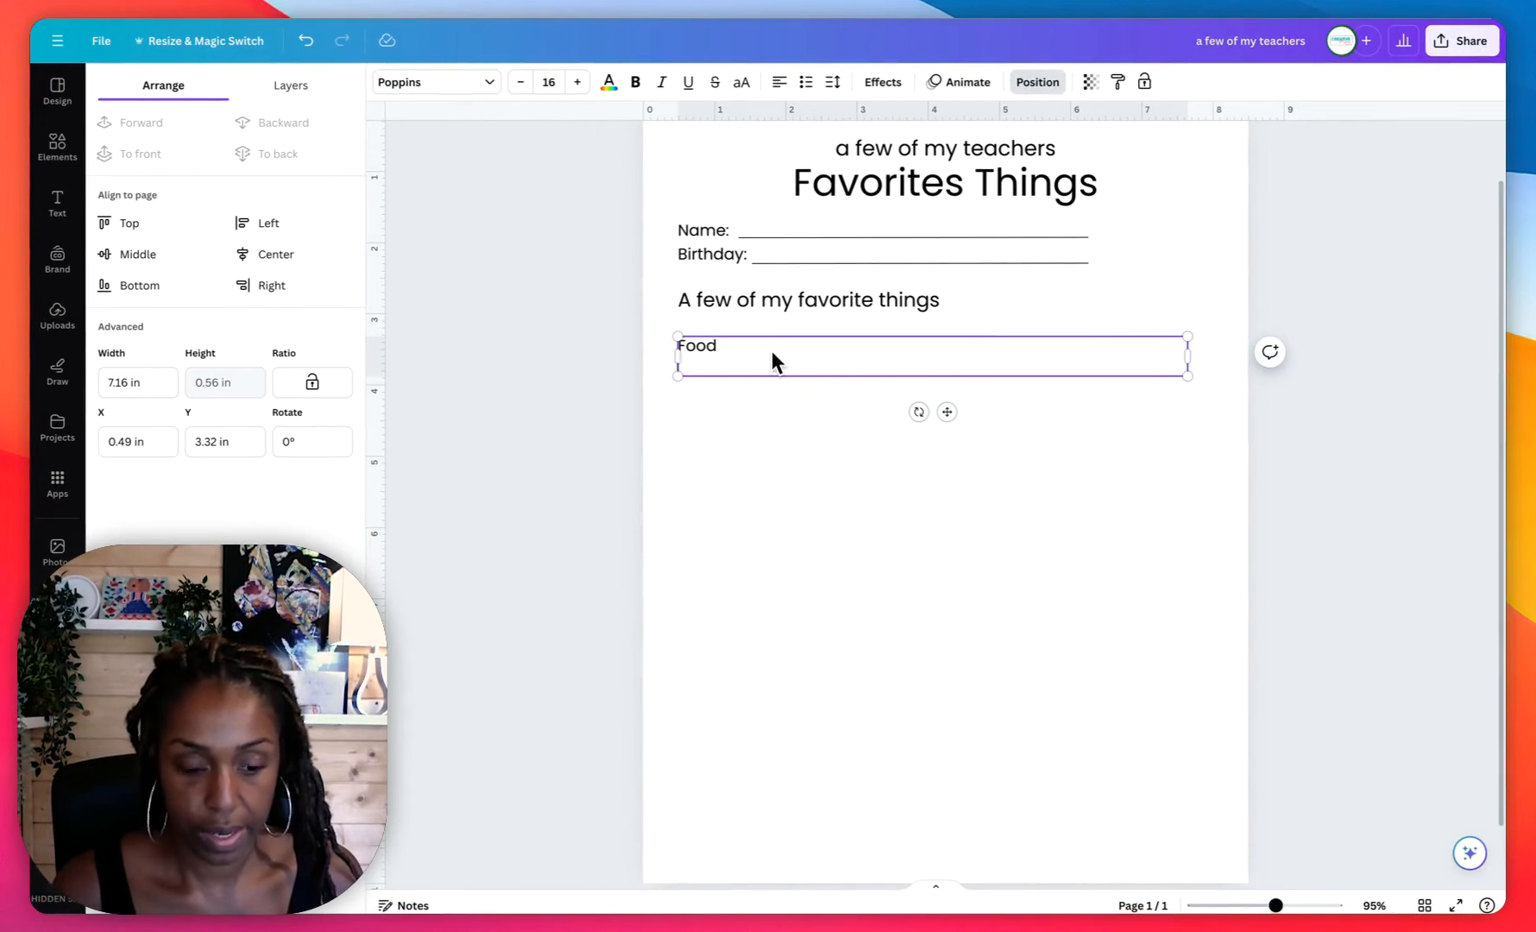
pyautogui.write('Color')
pyautogui.press('Return')
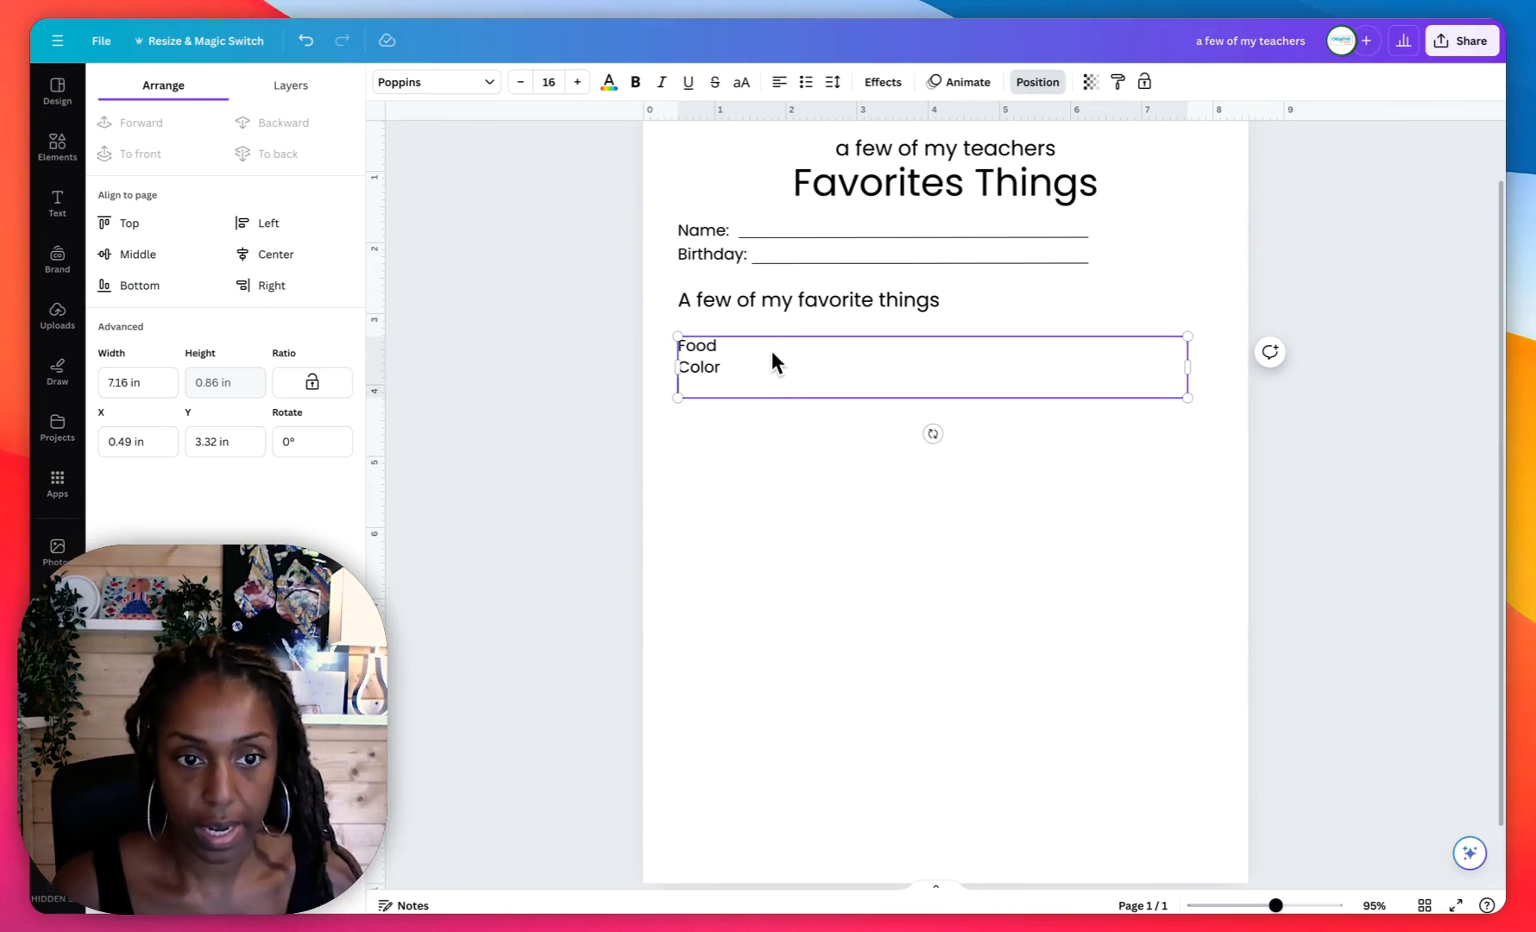
pyautogui.write('Season')
pyautogui.press('Return')
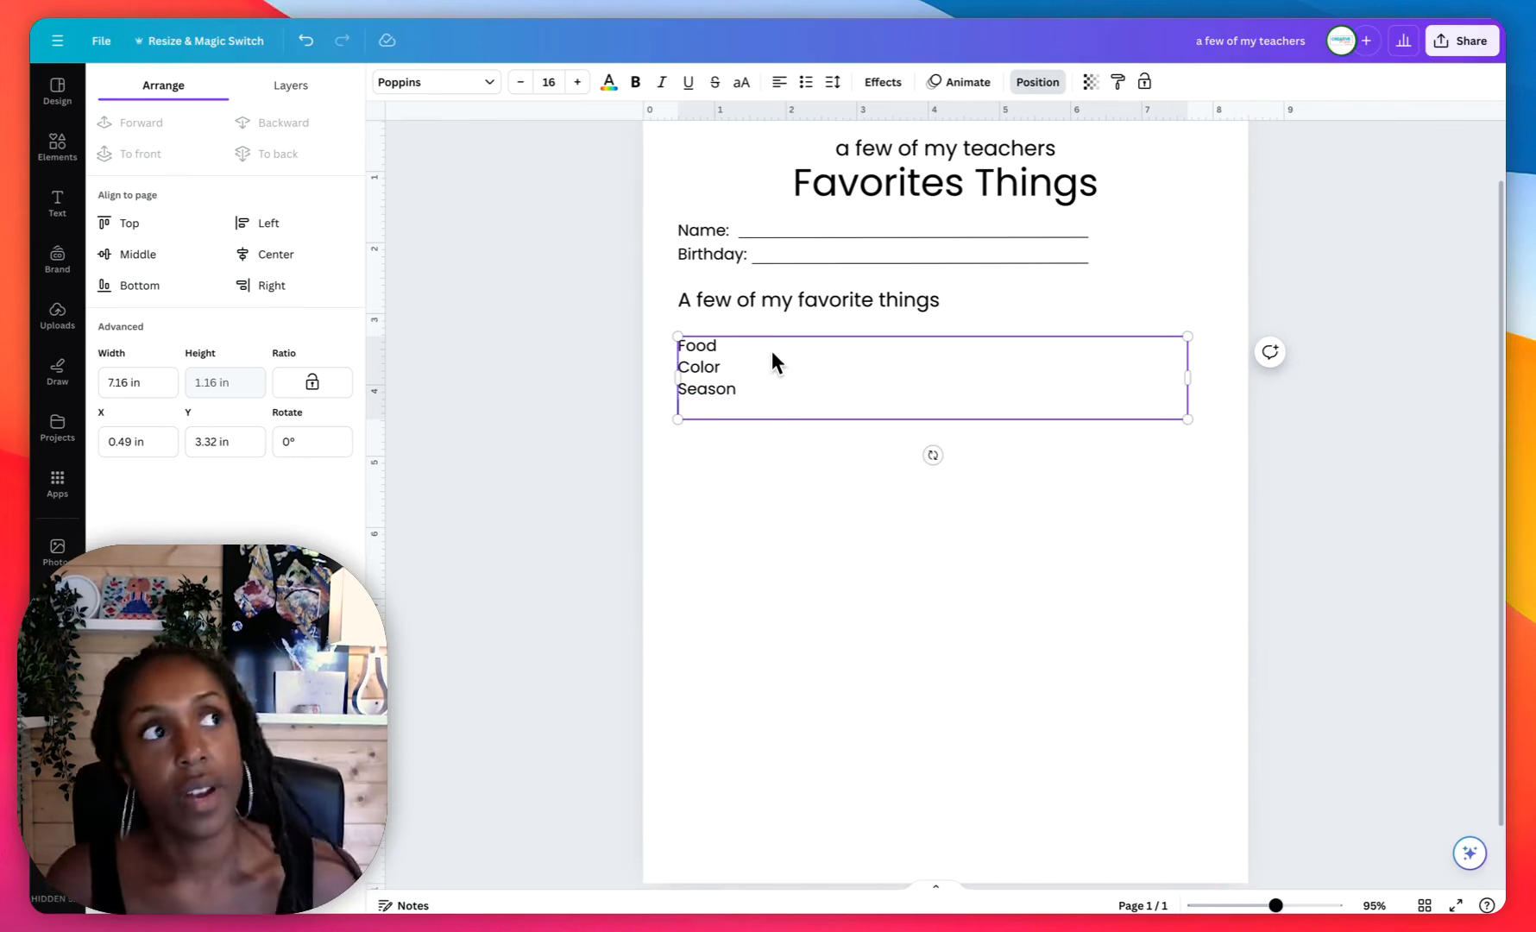
# Continue the list with "Candy", "Flower", "Movie" and "Song", each on its own line.
pyautogui.write('Candy')
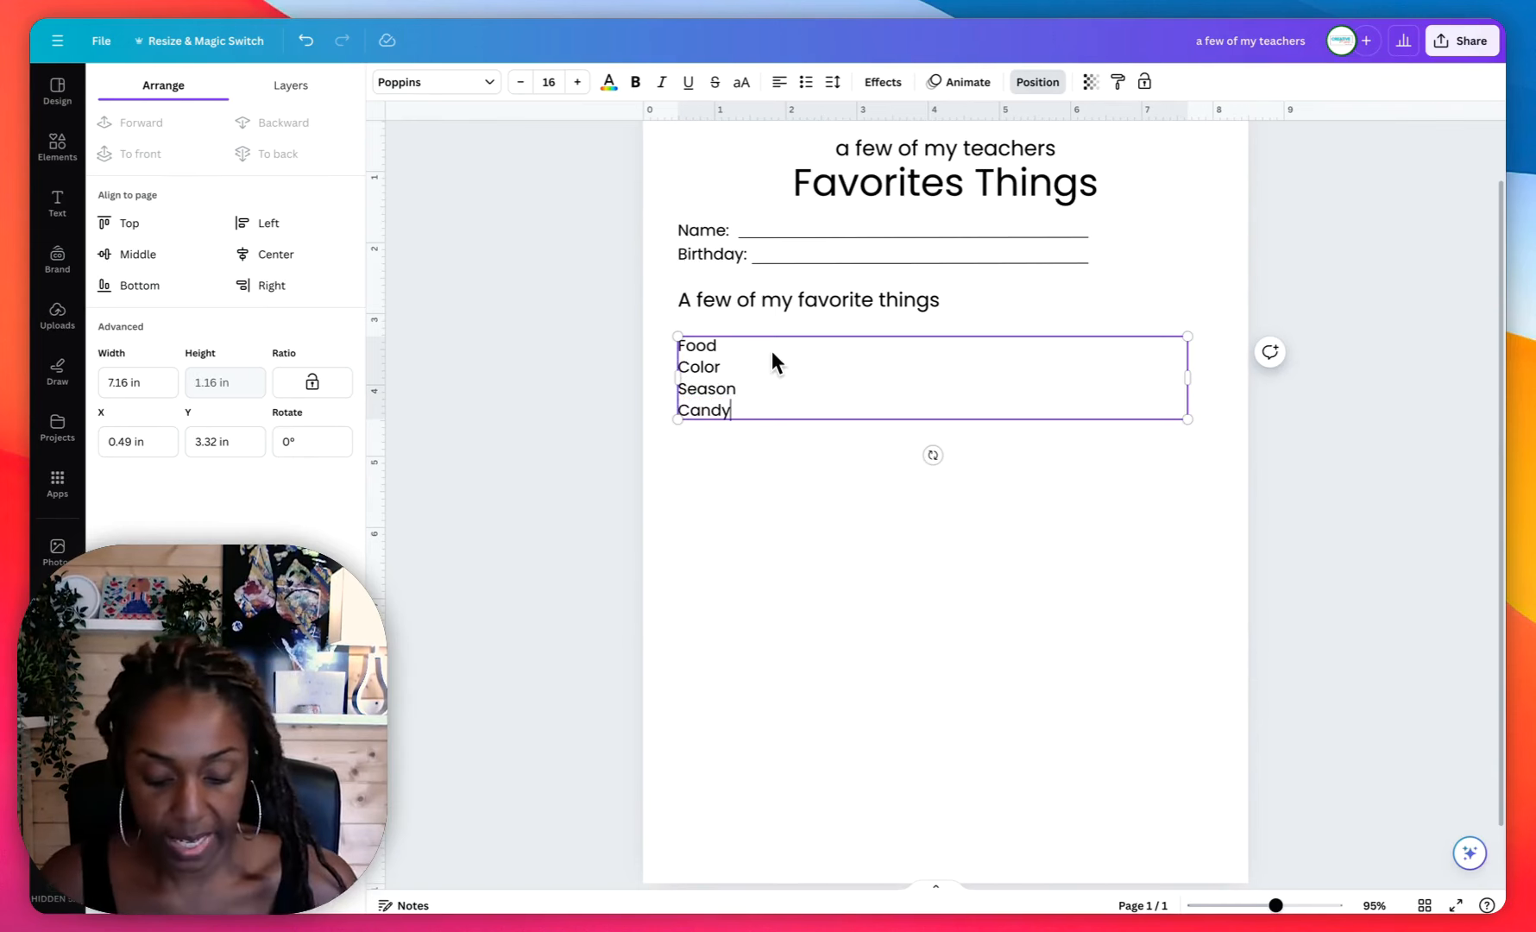
pyautogui.press('Return')
pyautogui.write('Flower')
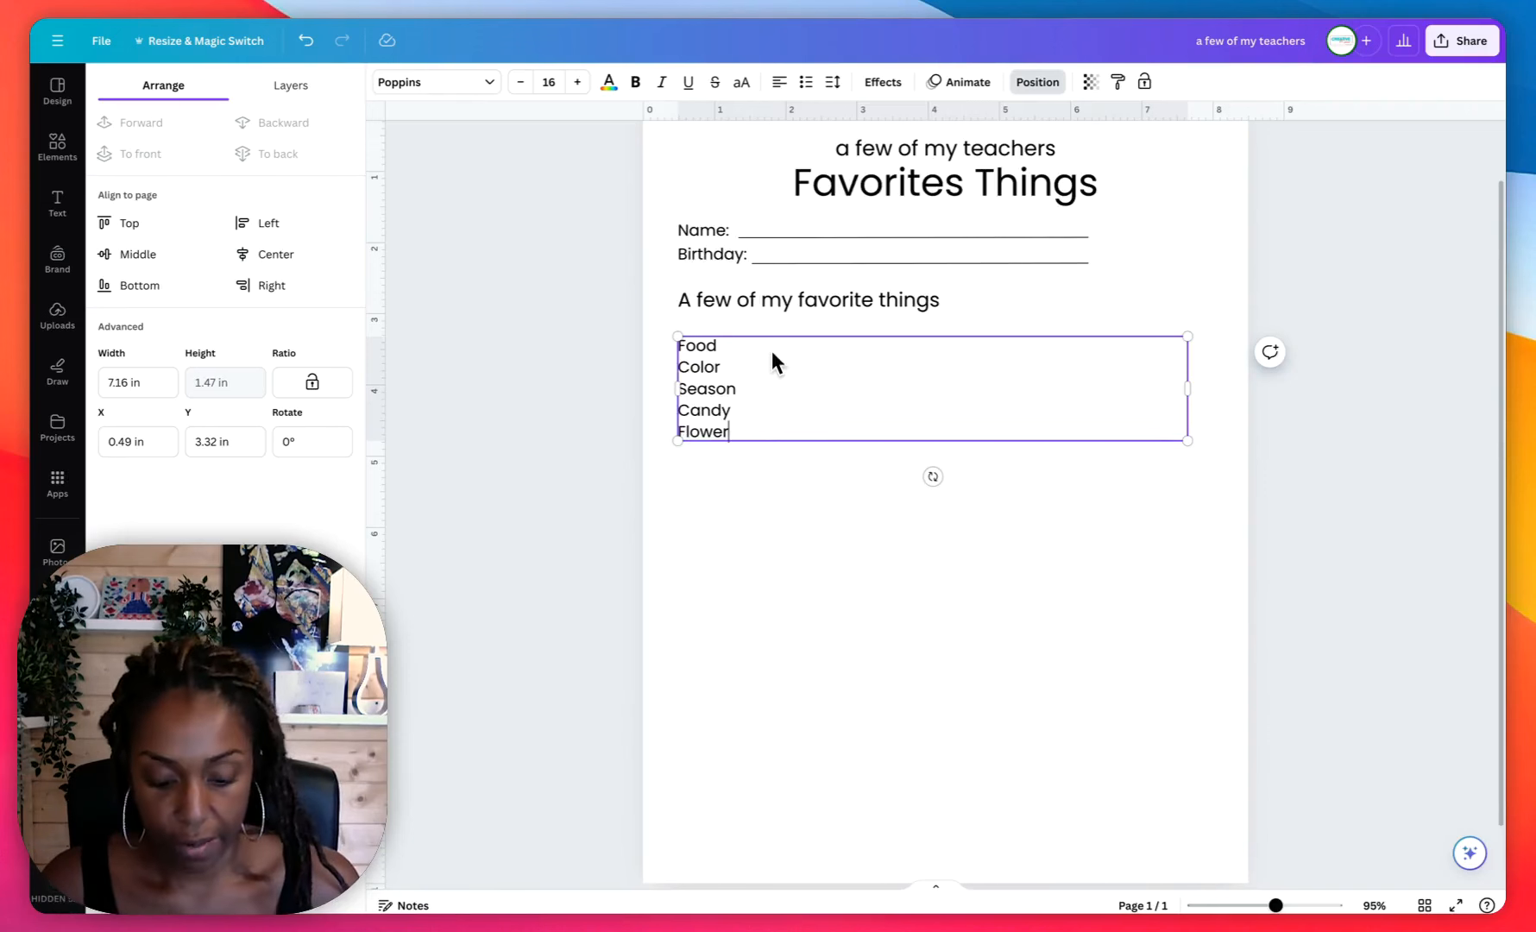
pyautogui.press('Return')
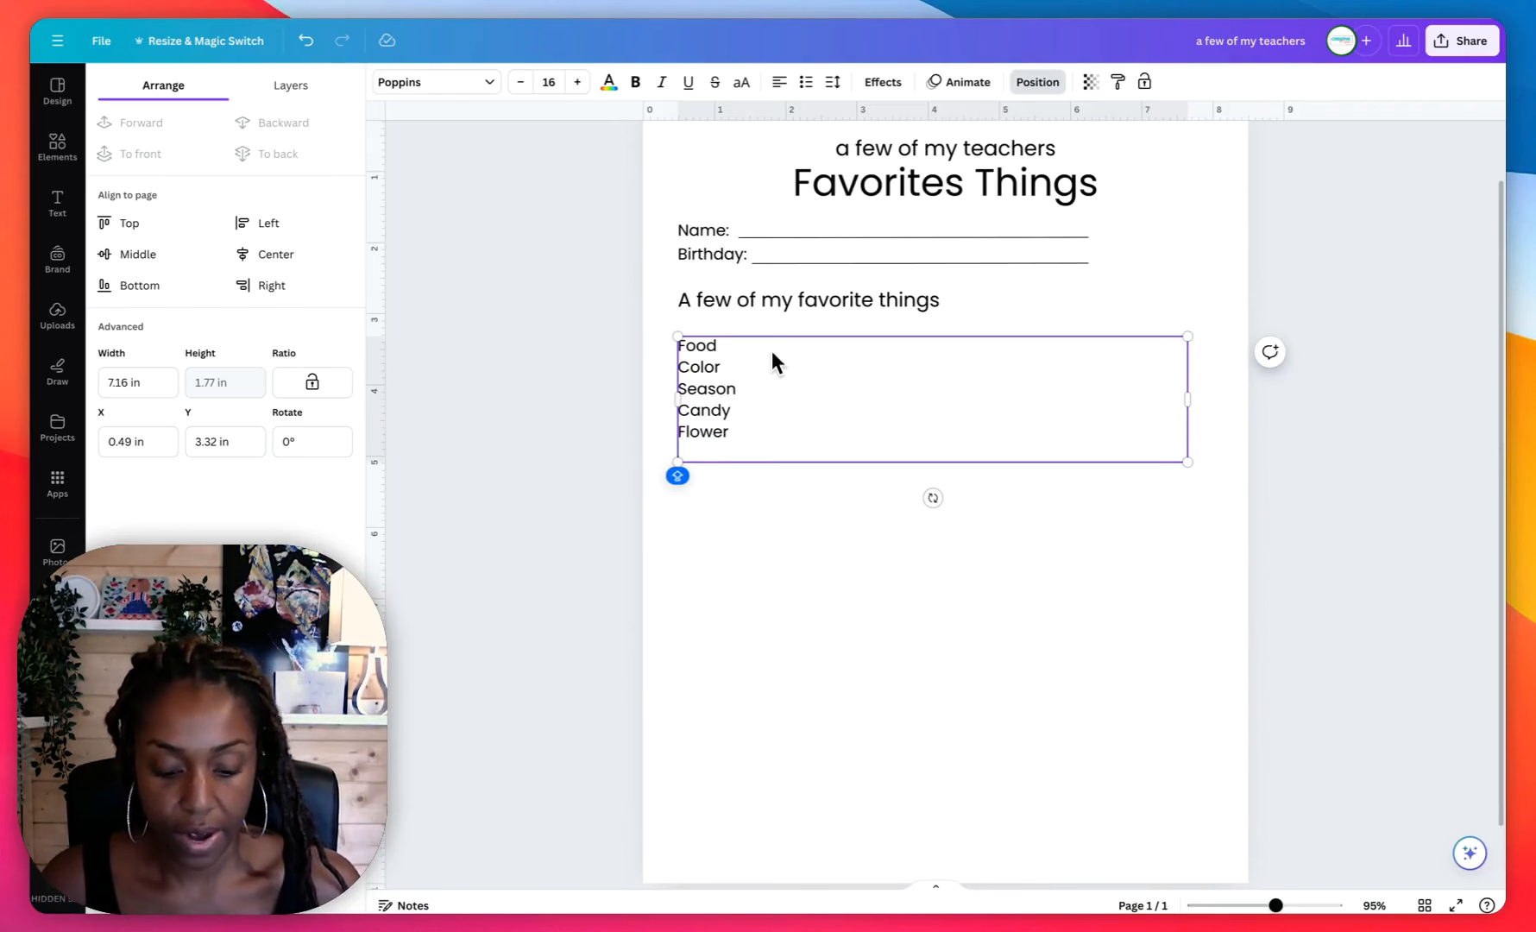
pyautogui.write('Movie Song')
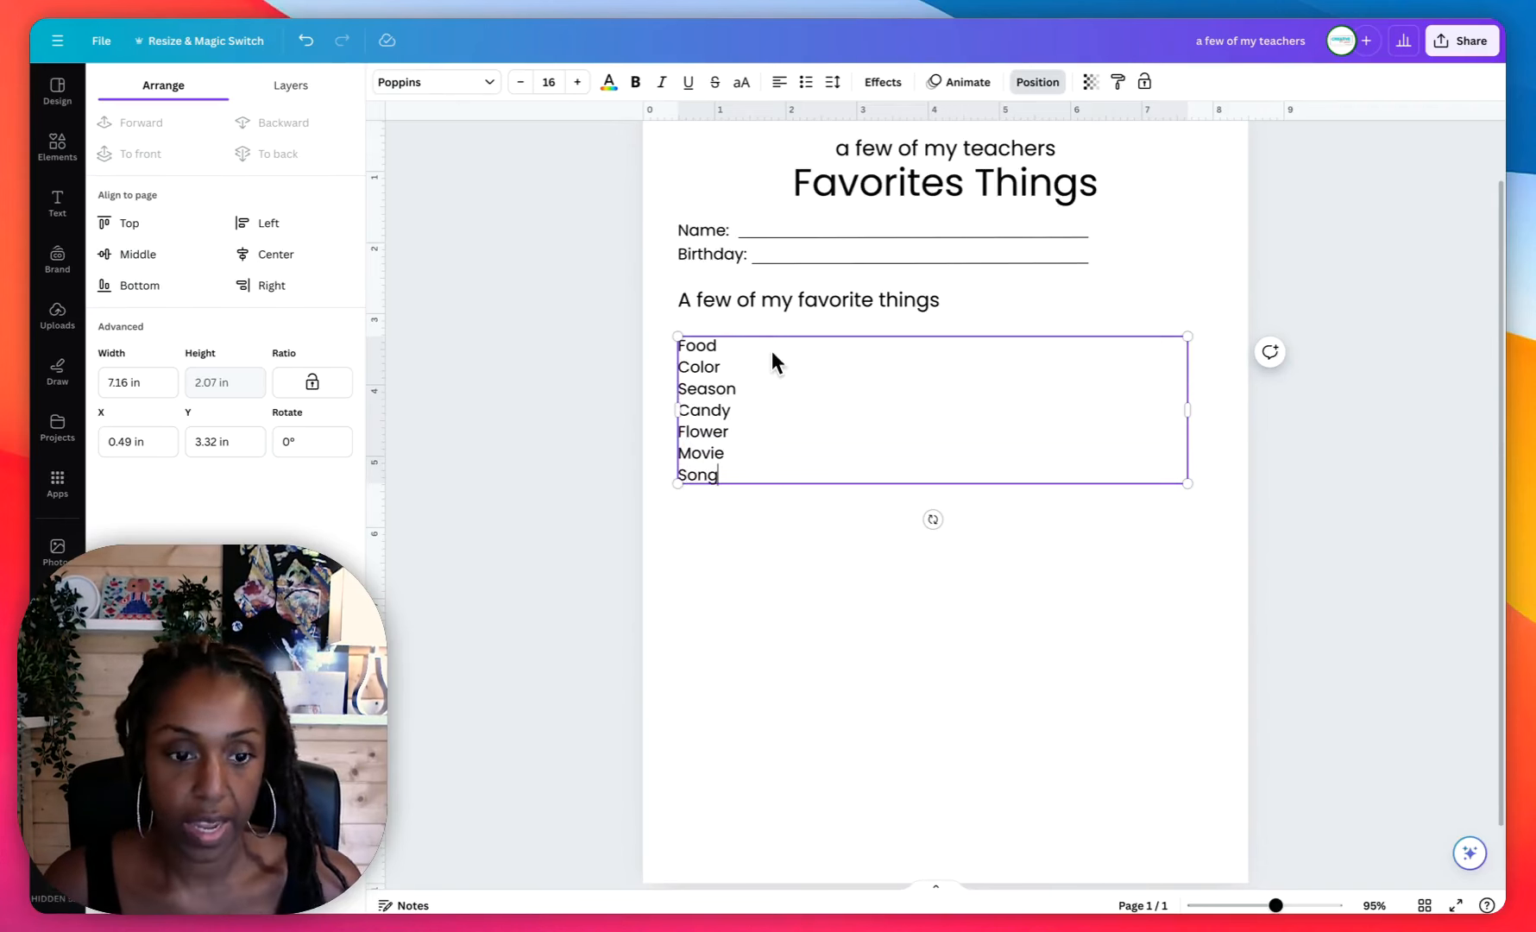
# Add "Show" as the list item below "Song".
pyautogui.press('Return')
pyautogui.write('S')
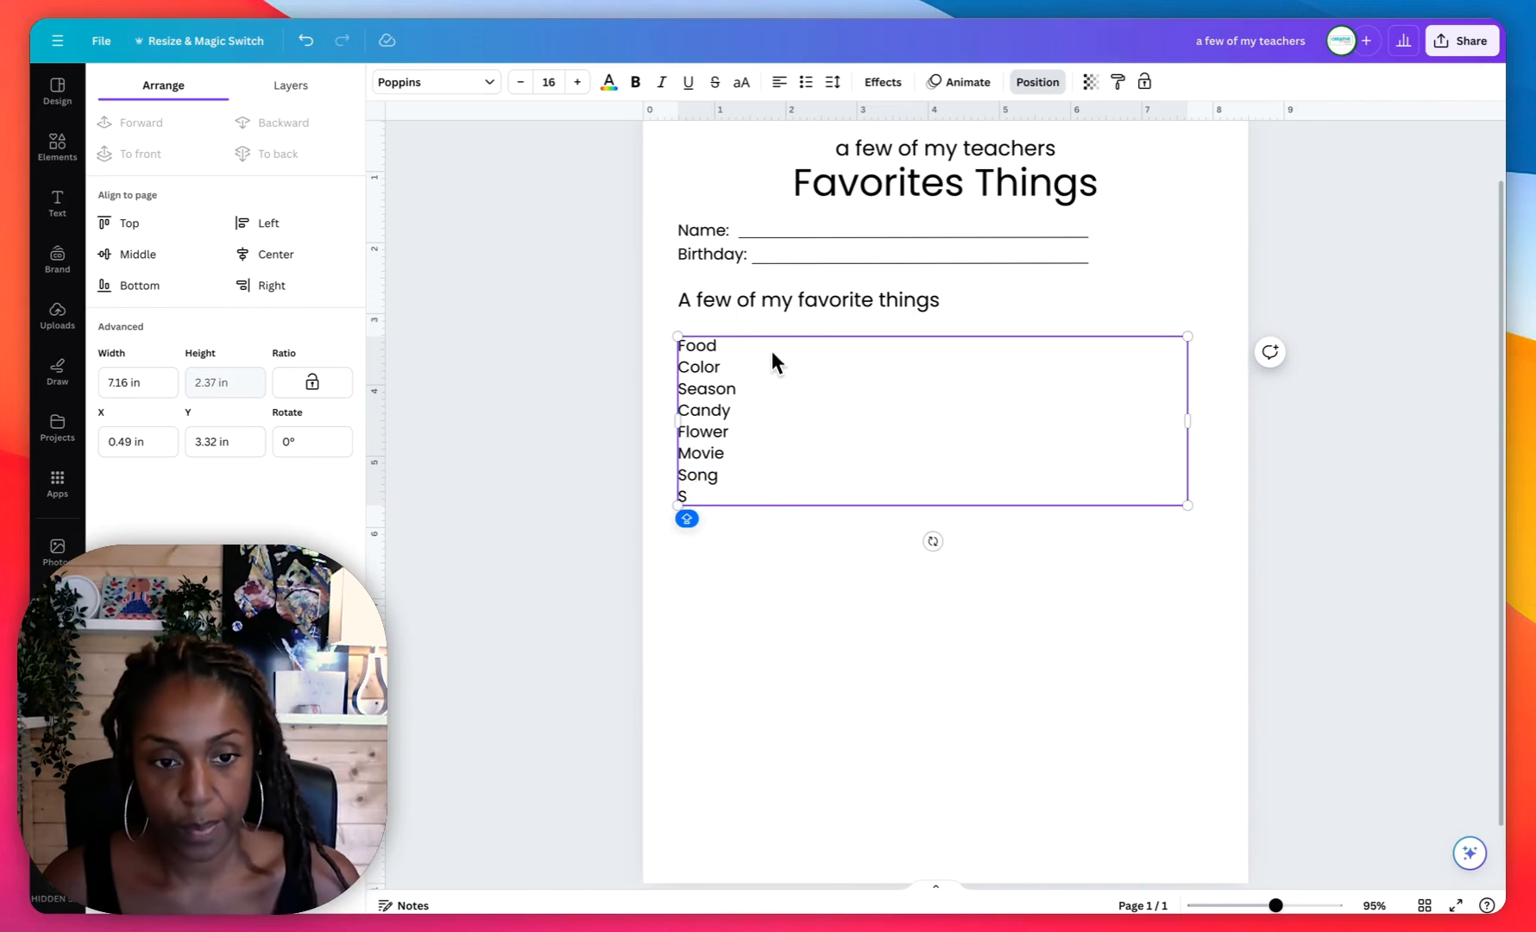
pyautogui.write('eries')
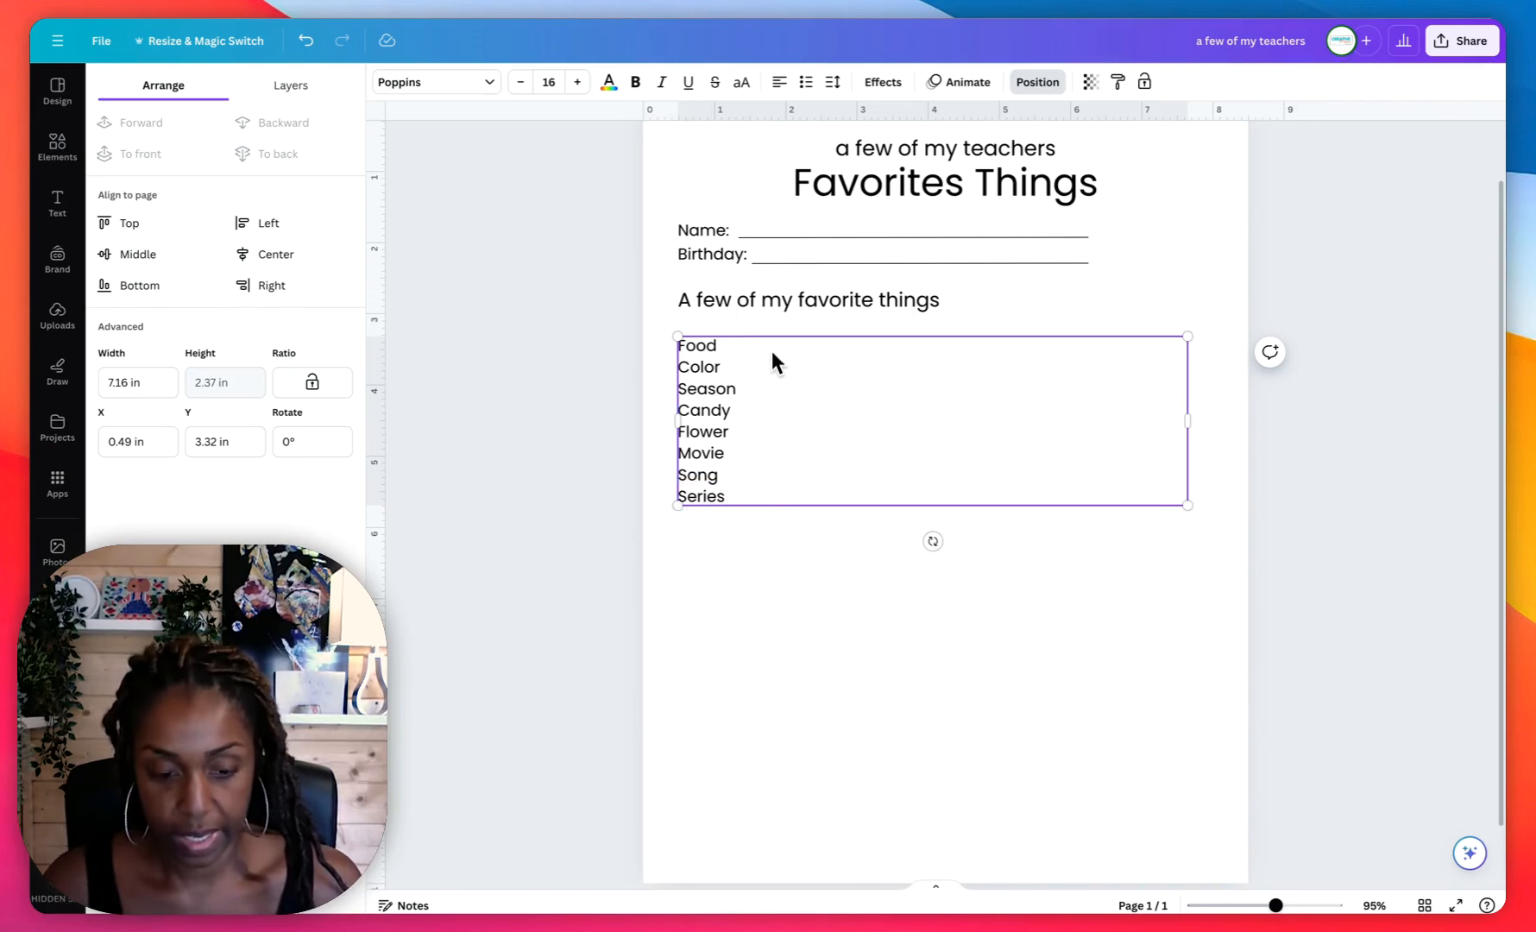
pyautogui.press('BackSpace')
pyautogui.press('BackSpace')
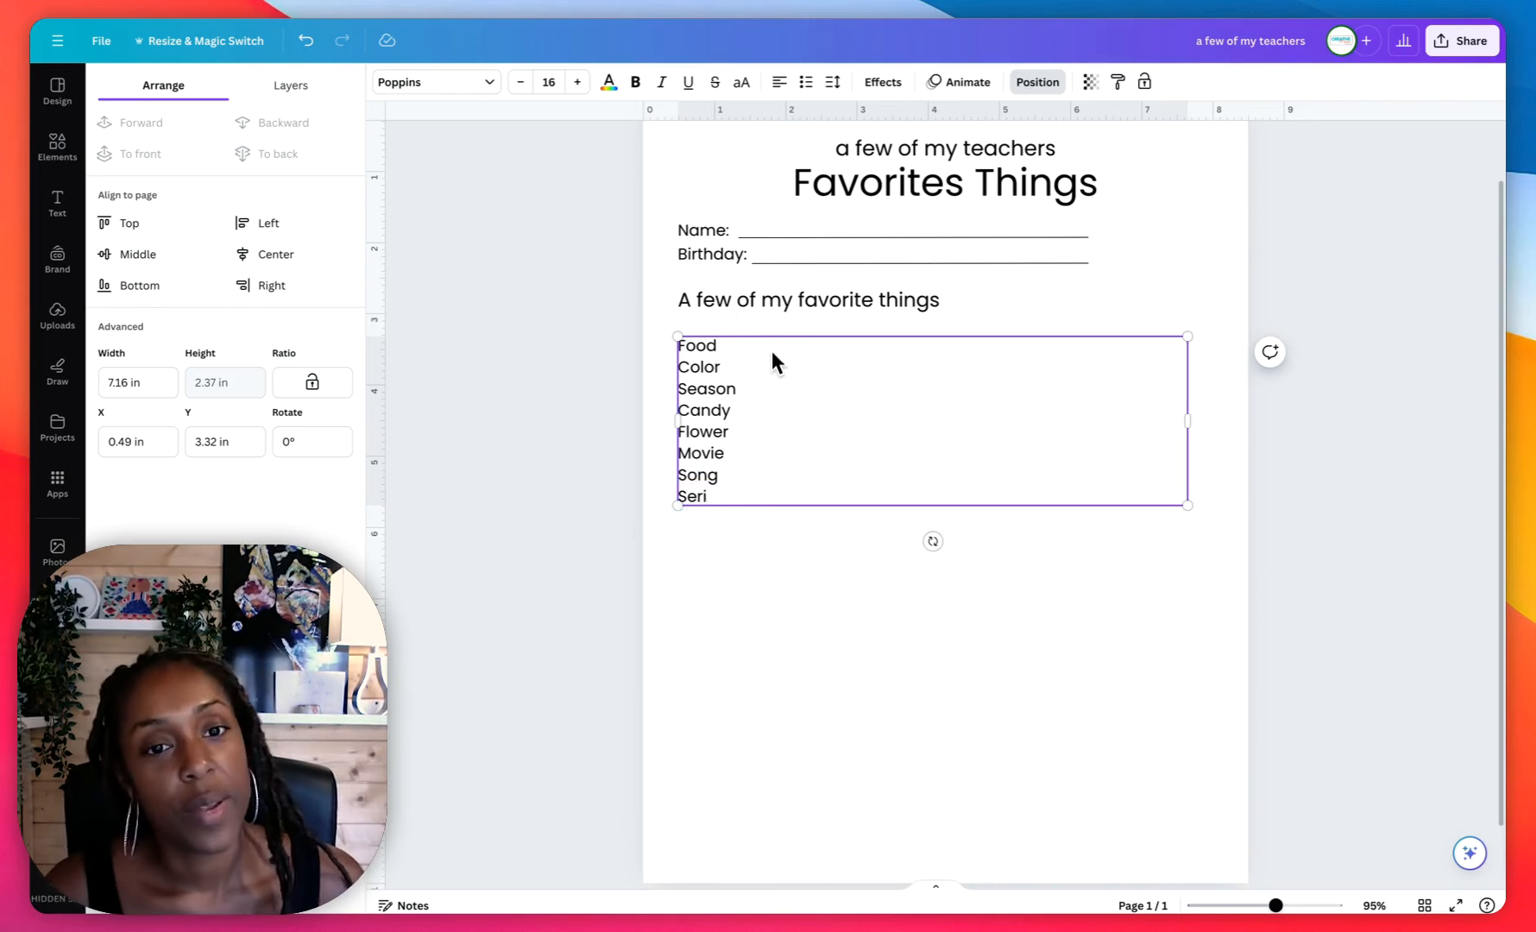
pyautogui.press('BackSpace')
pyautogui.press('BackSpace')
pyautogui.press('BackSpace')
pyautogui.write('how')
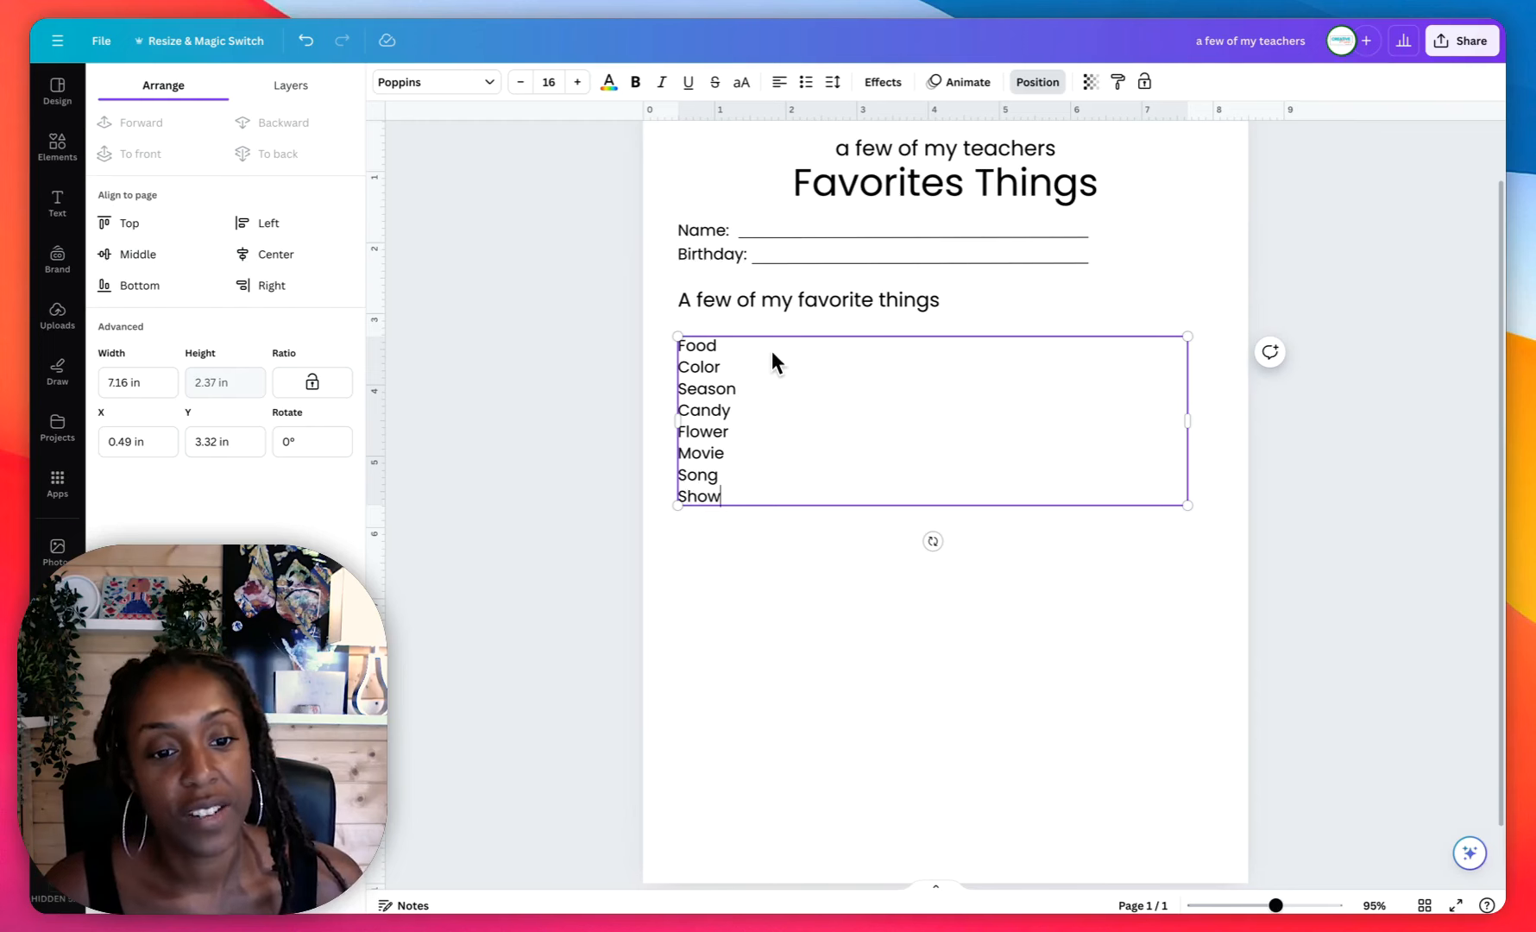
# Change the "Show" item to "TV Show" and start a new line below it.
pyautogui.press('Return')
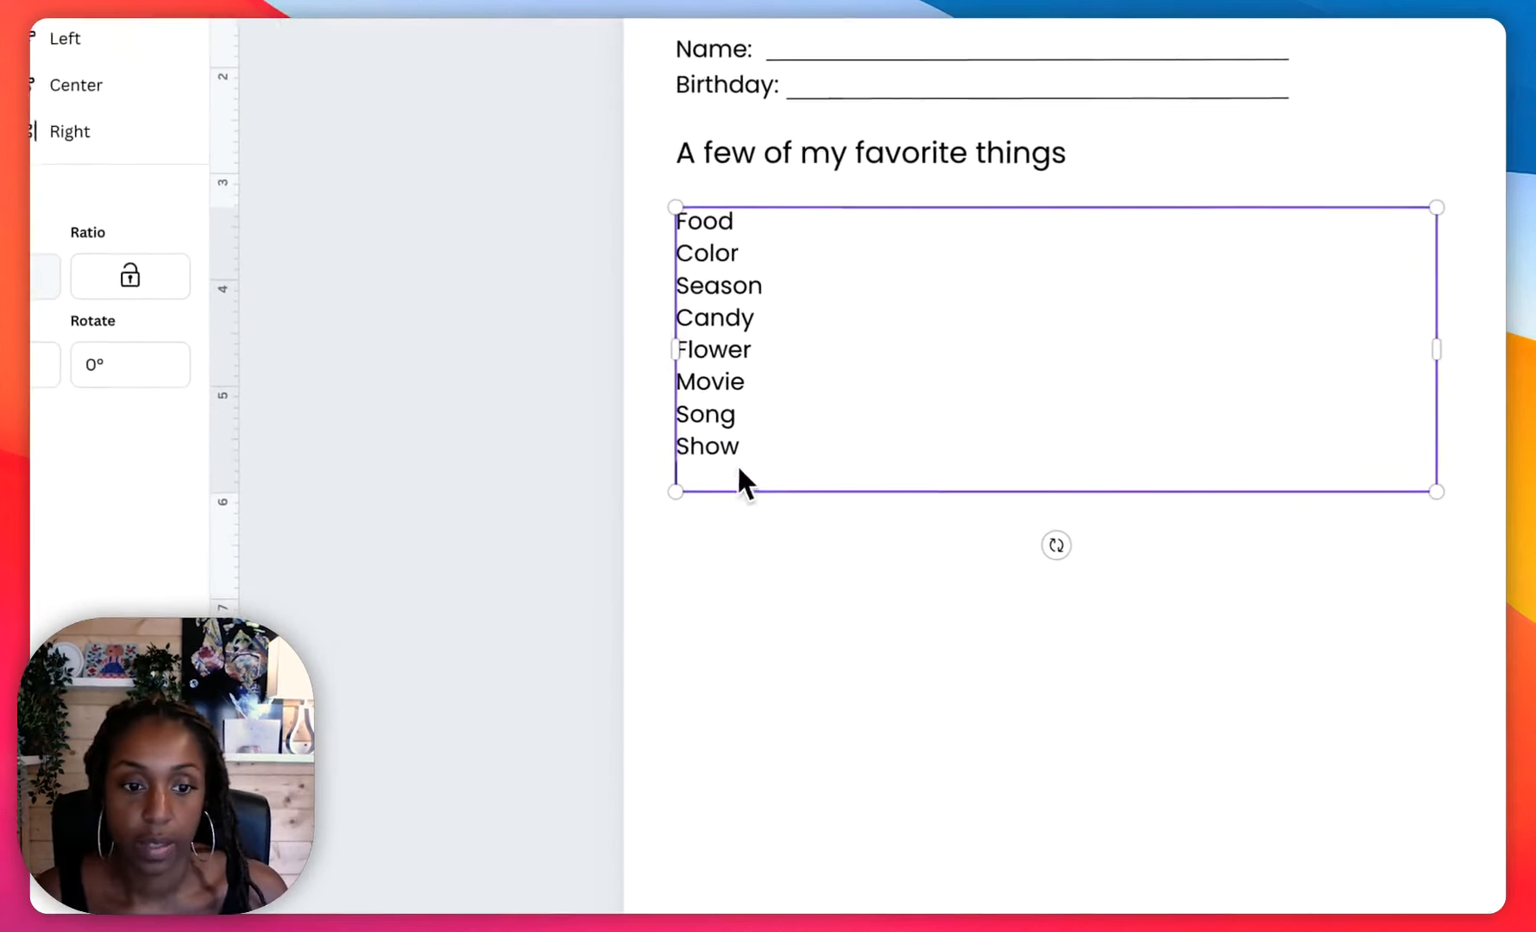
pyautogui.click(686, 493)
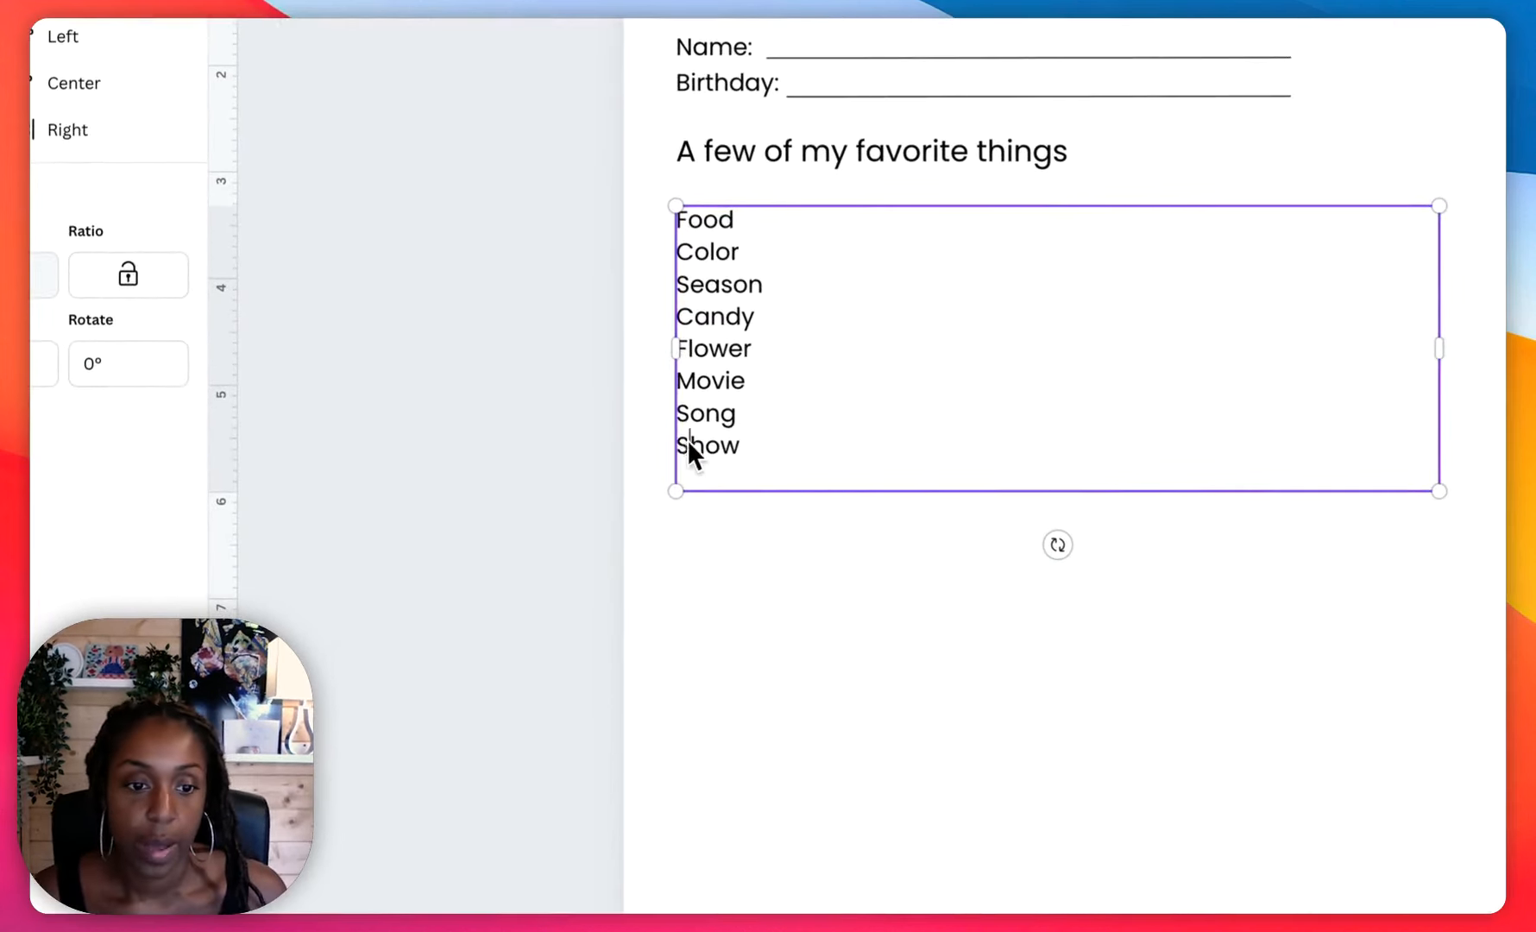
pyautogui.write('TV')
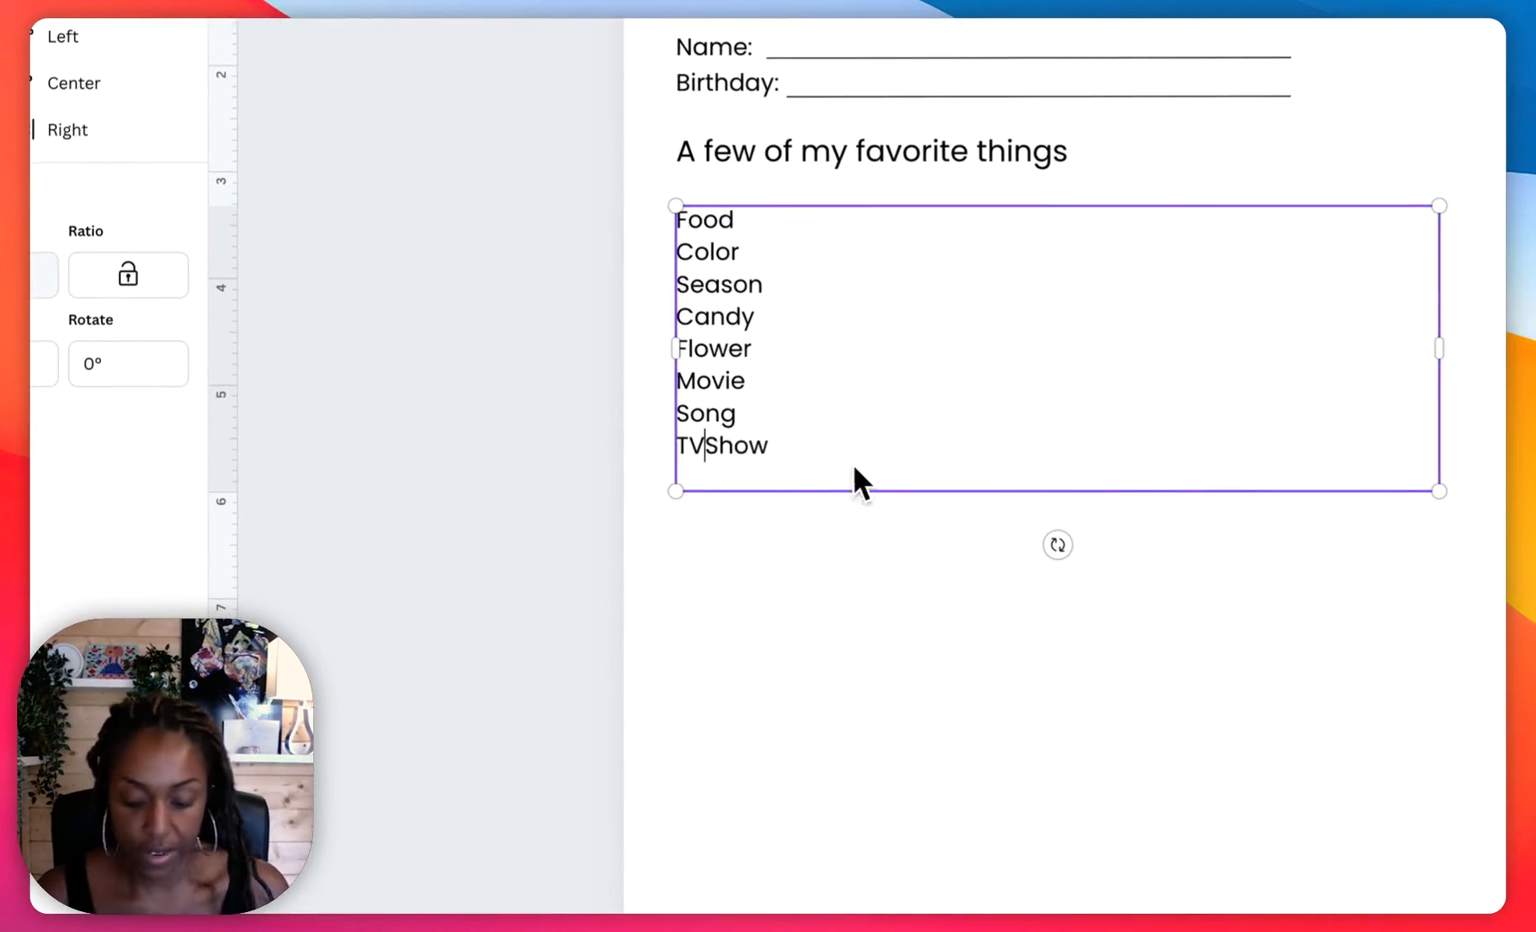
pyautogui.click(842, 446)
pyautogui.press('Return')
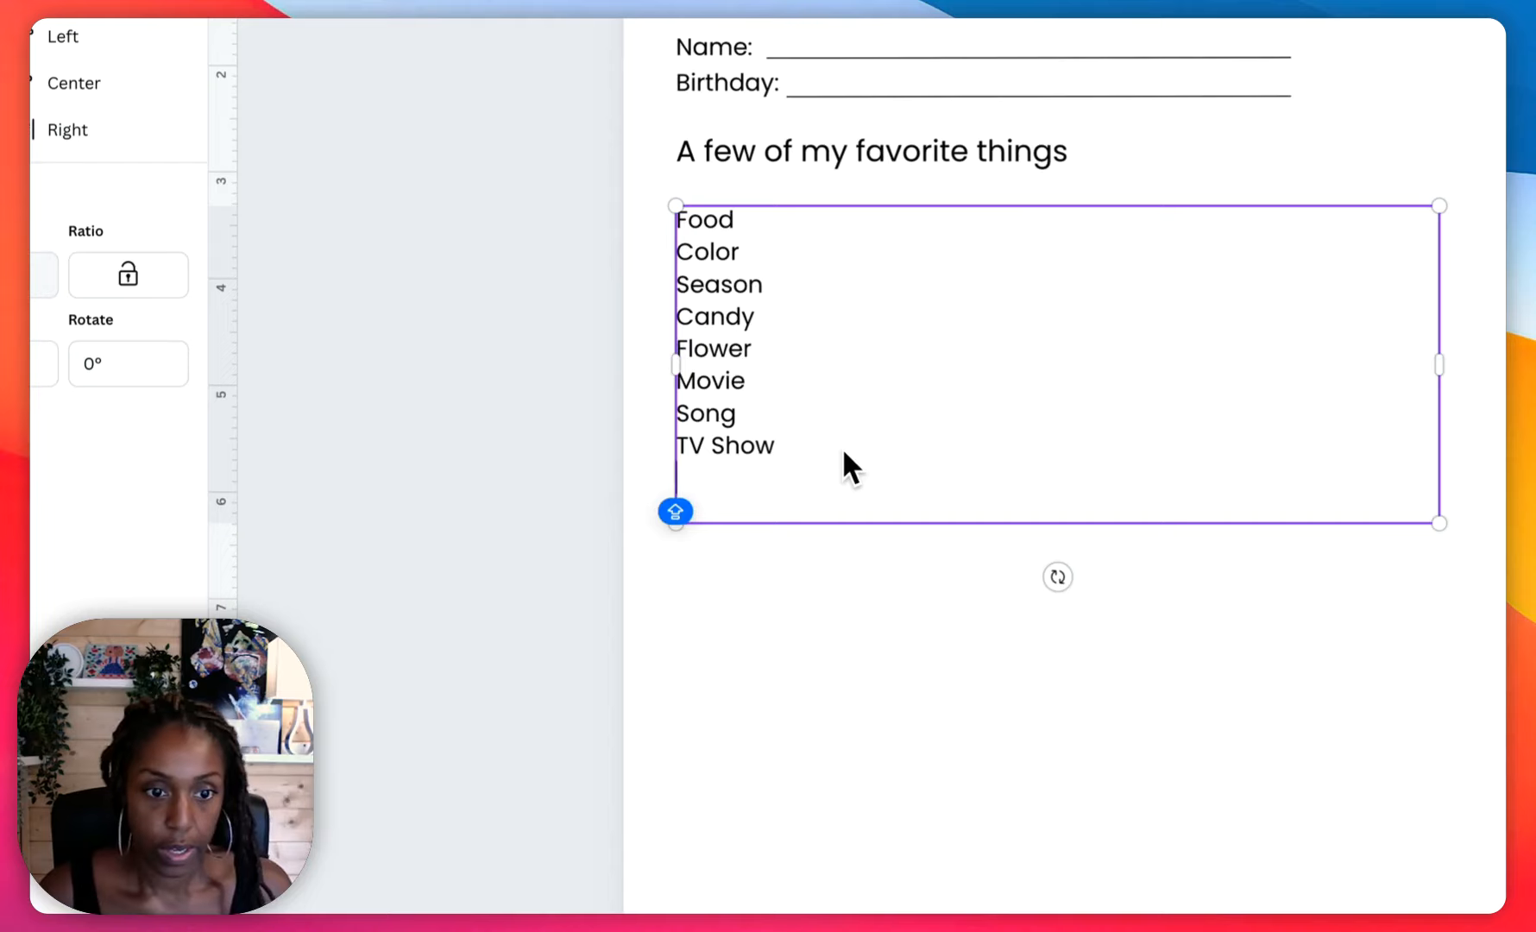
# Add "Book", "Hobby" and "Sports Team" on separate lines at the end of the list.
pyautogui.write('Book')
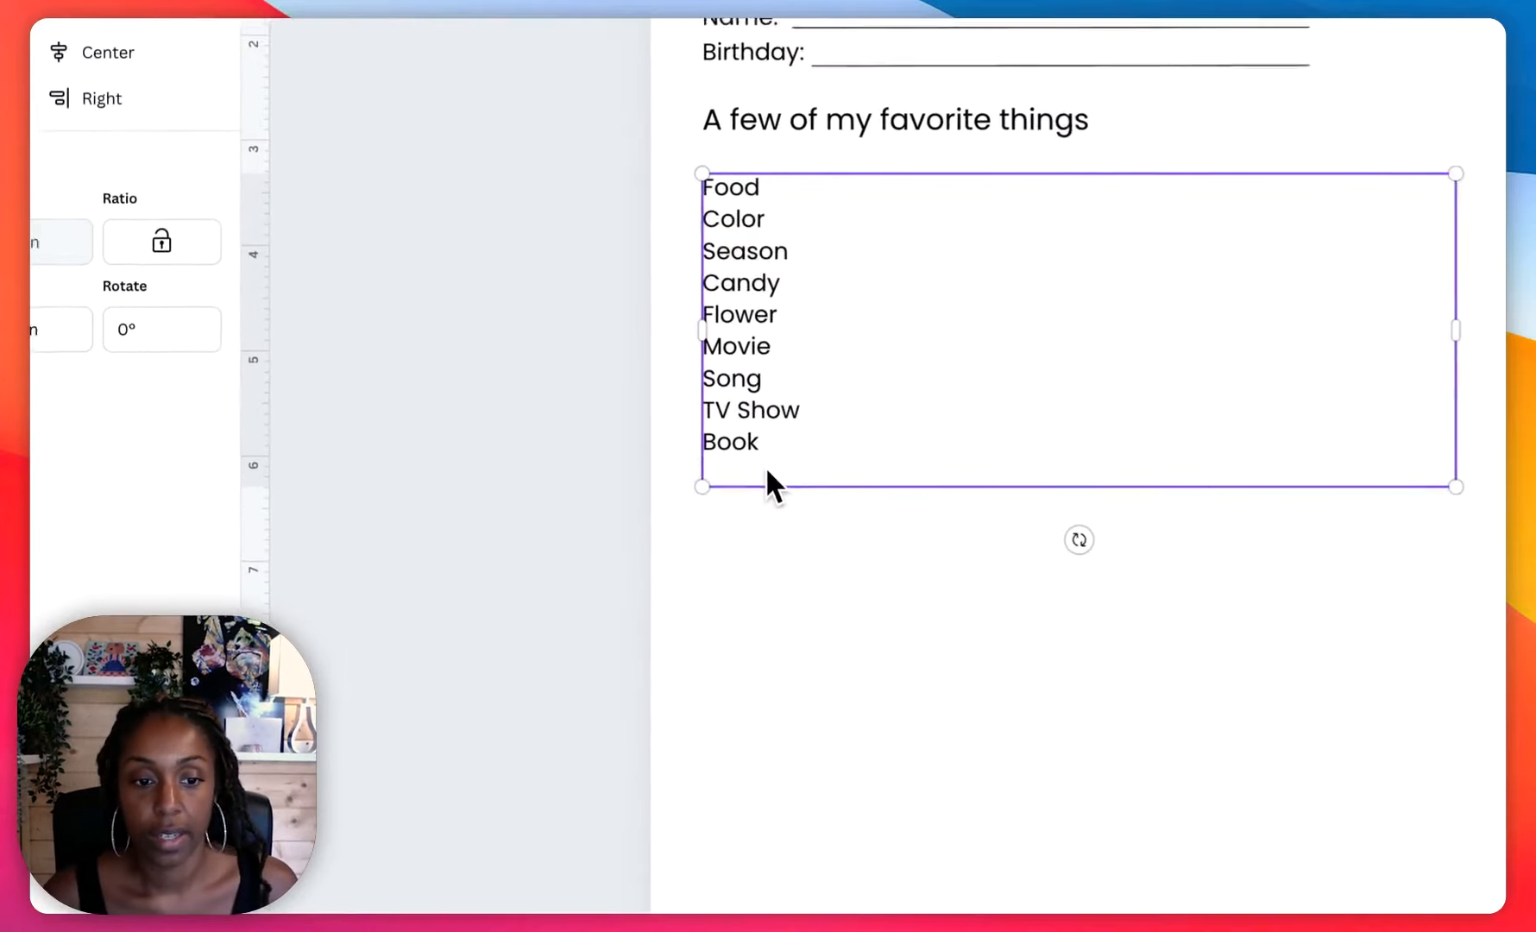
pyautogui.write('Hobby')
pyautogui.press('Return')
pyautogui.write('S')
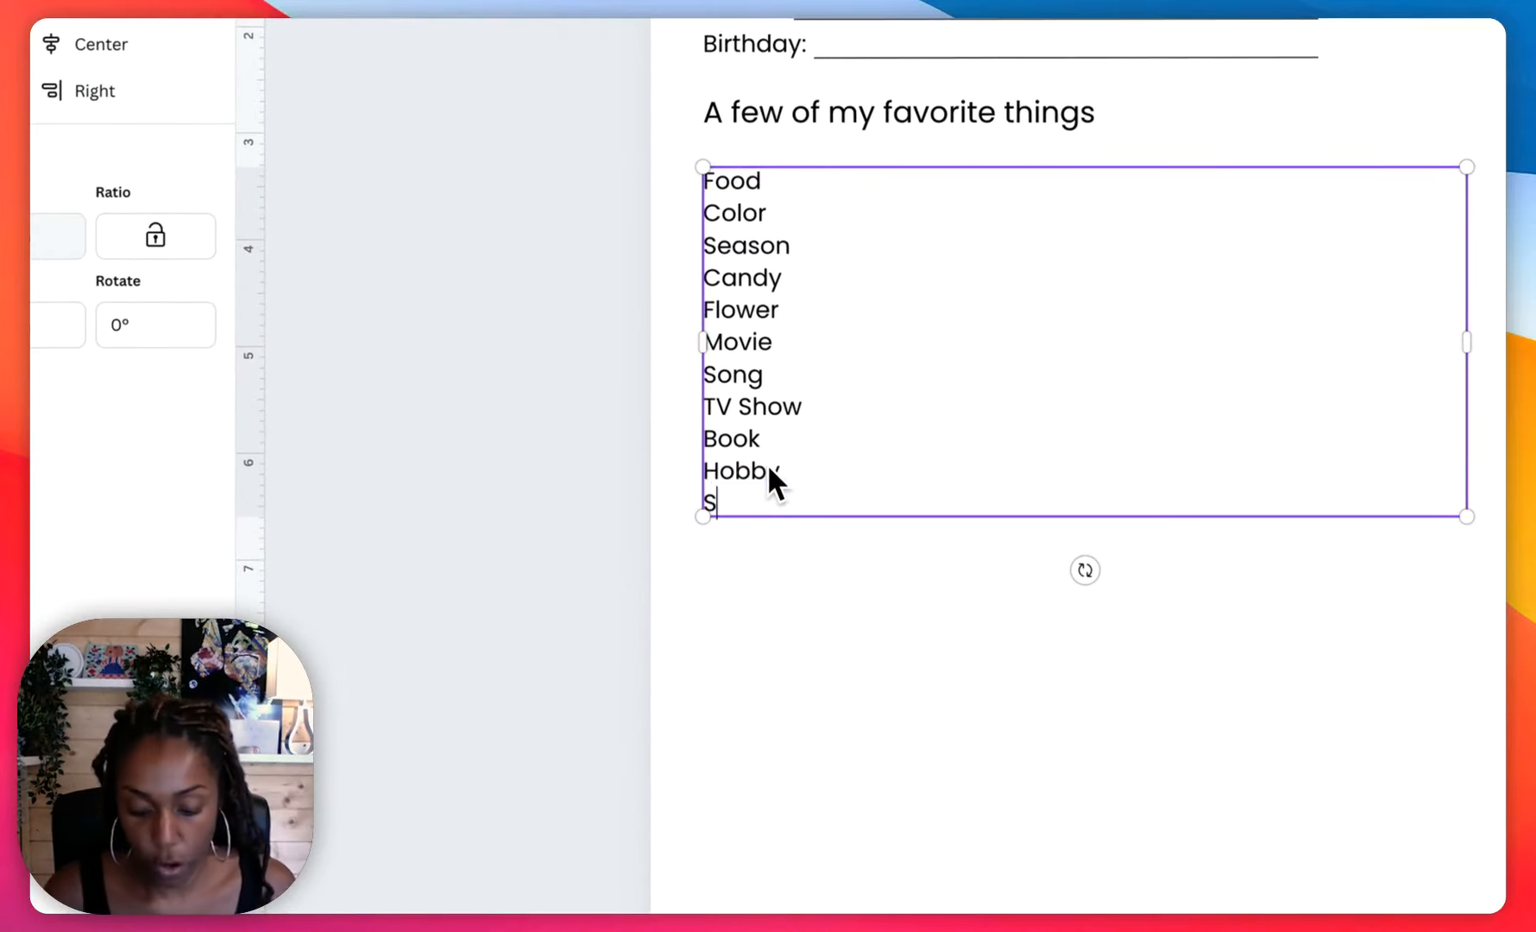
pyautogui.write('ports ')
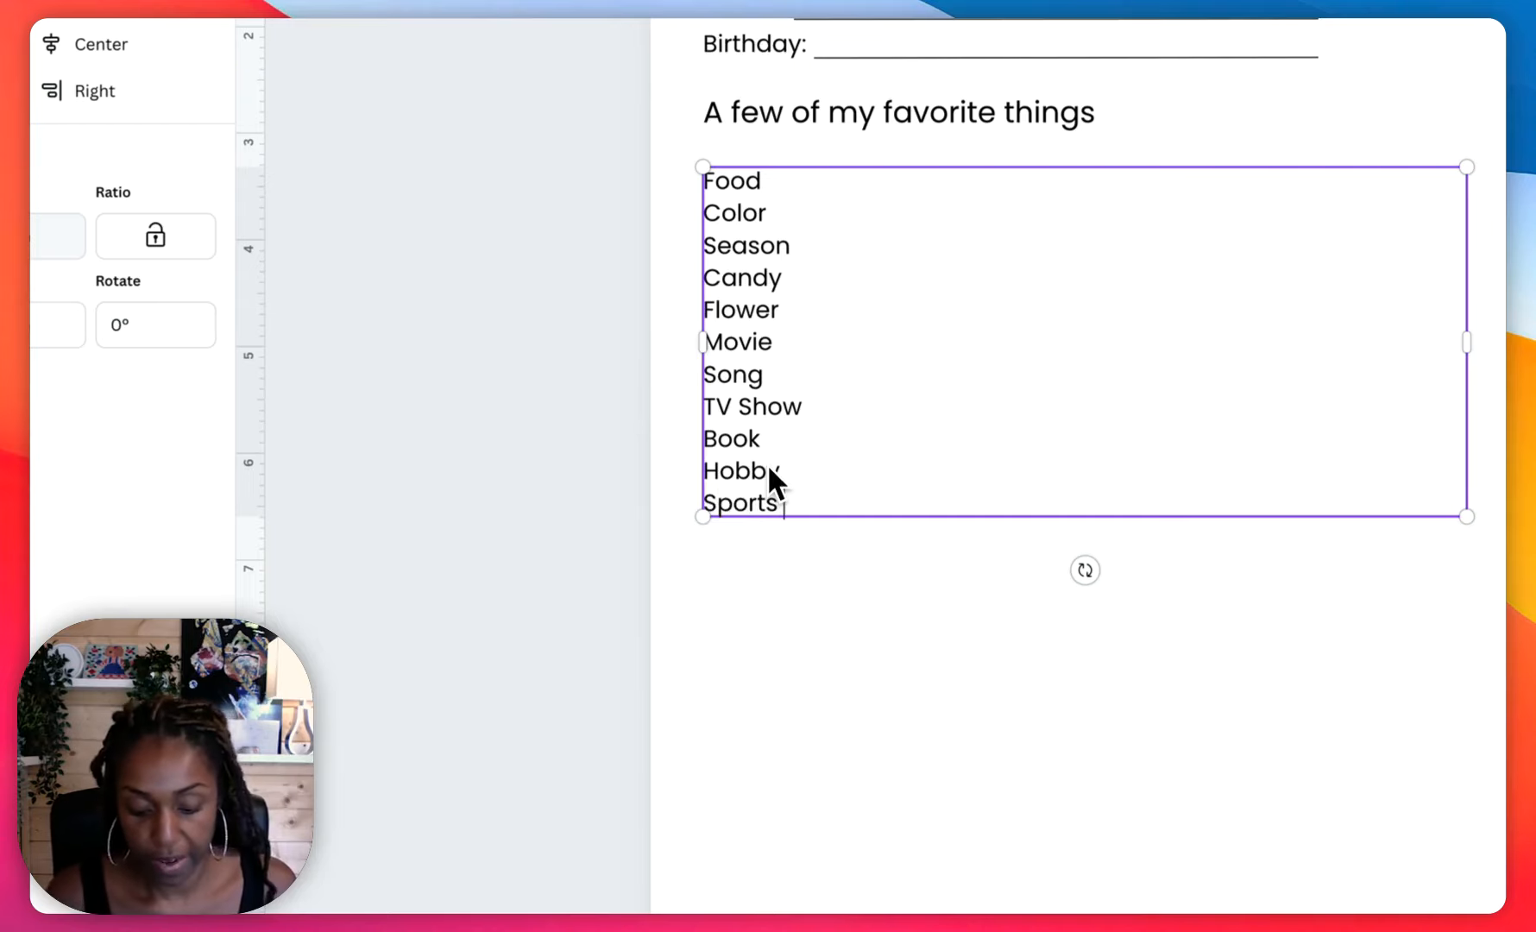
pyautogui.write('Team')
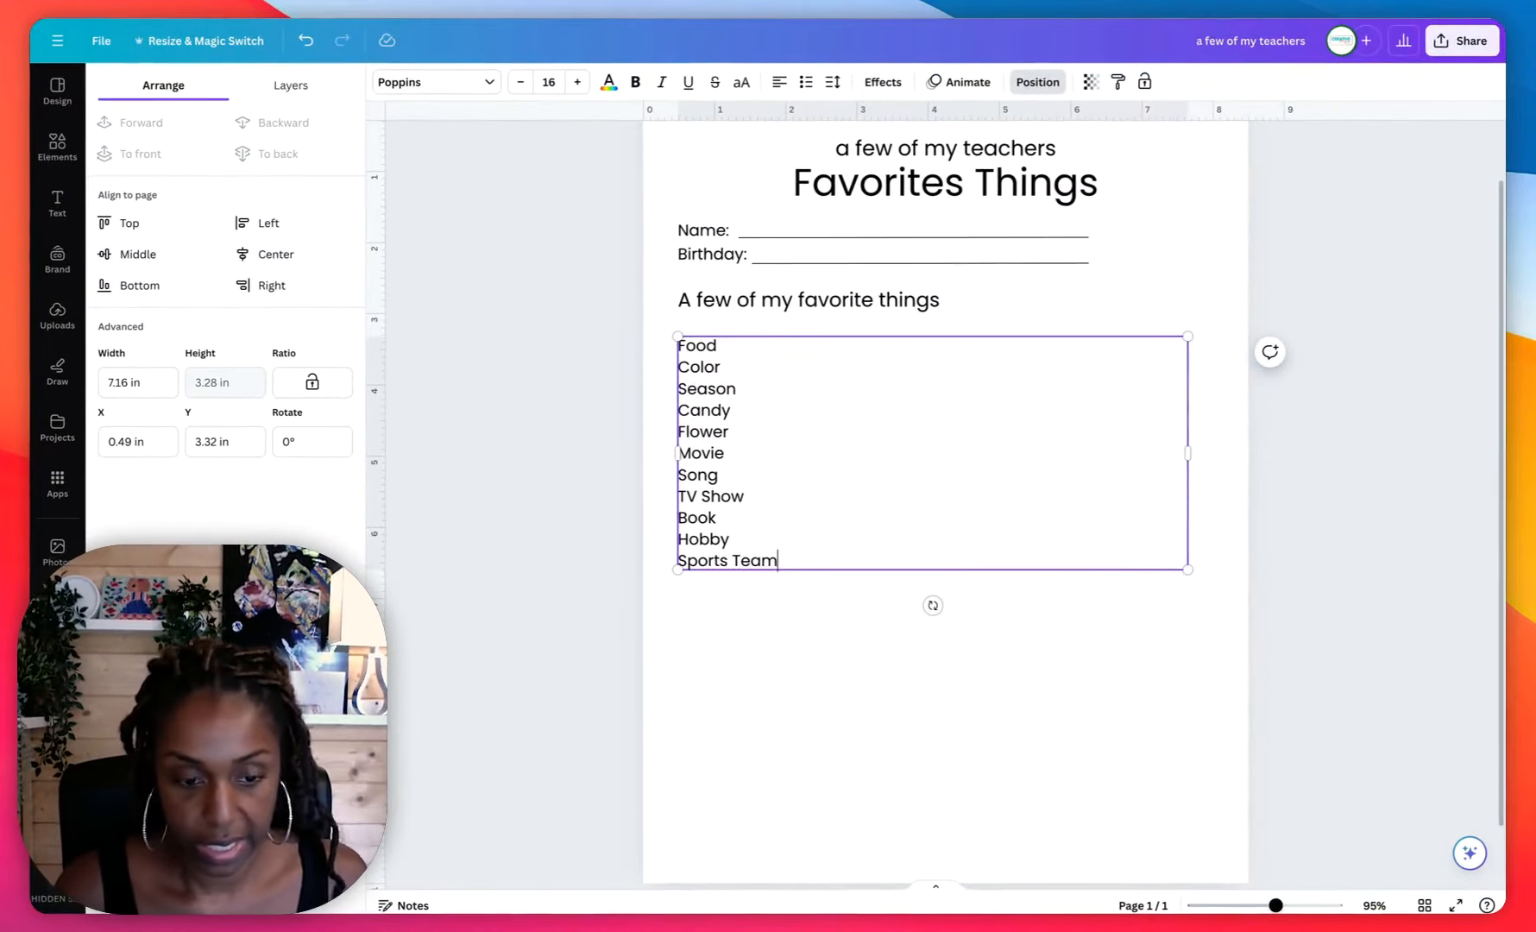
# Move the whole favorites list up closer to the subheading, to a Y position of about 3.06 in.
pyautogui.doubleClick(764, 470)
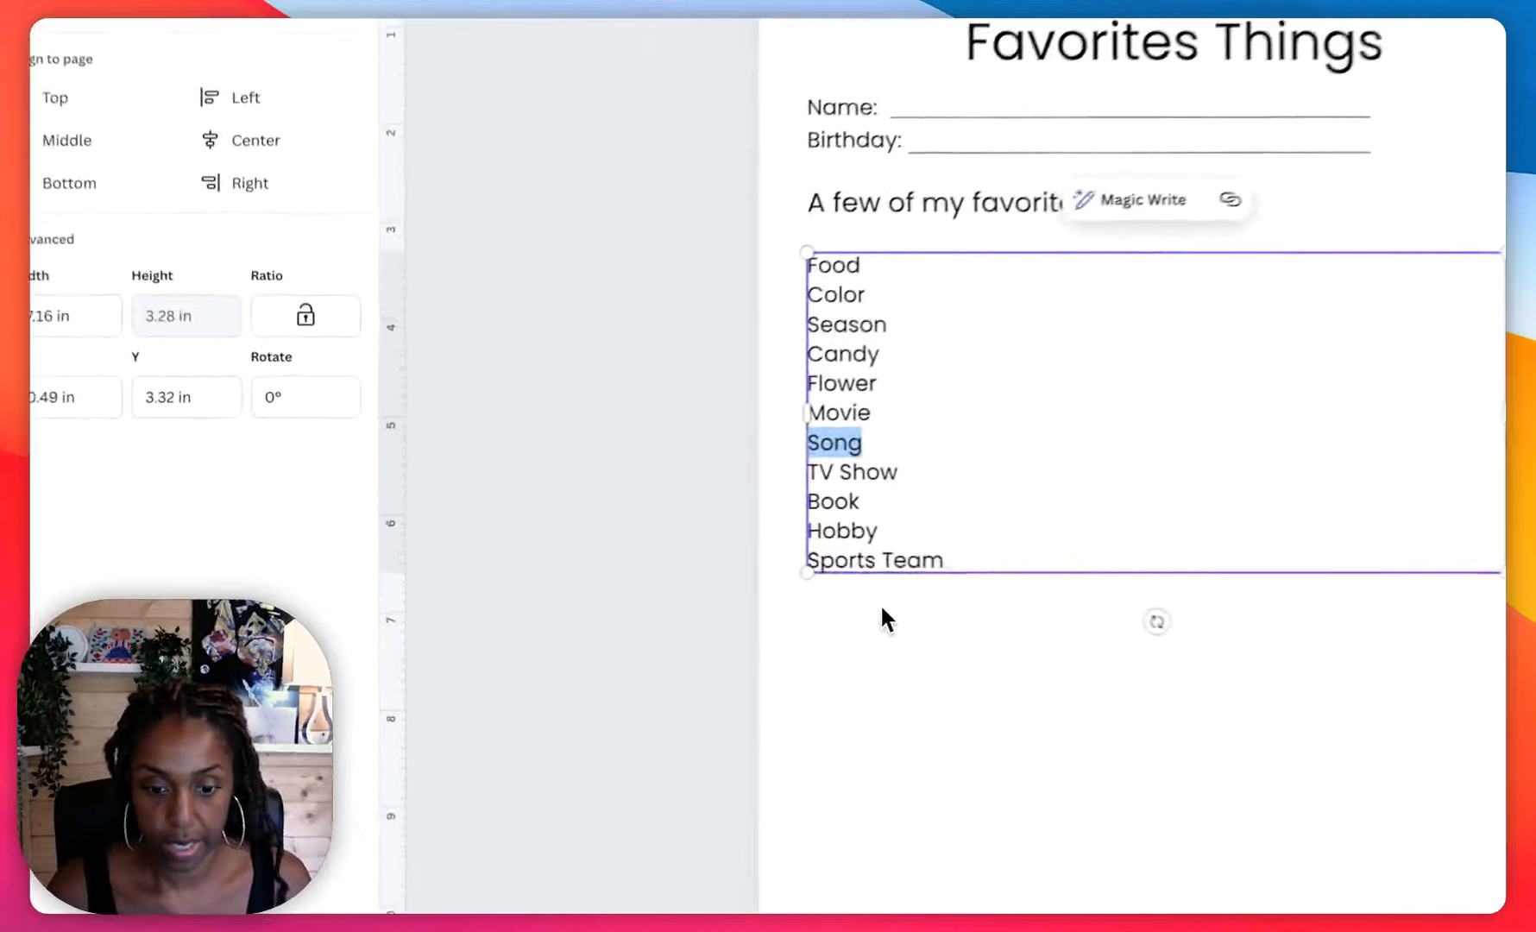
pyautogui.click(882, 617)
pyautogui.click(892, 423)
pyautogui.moveTo(892, 423); pyautogui.dragTo(945, 406)
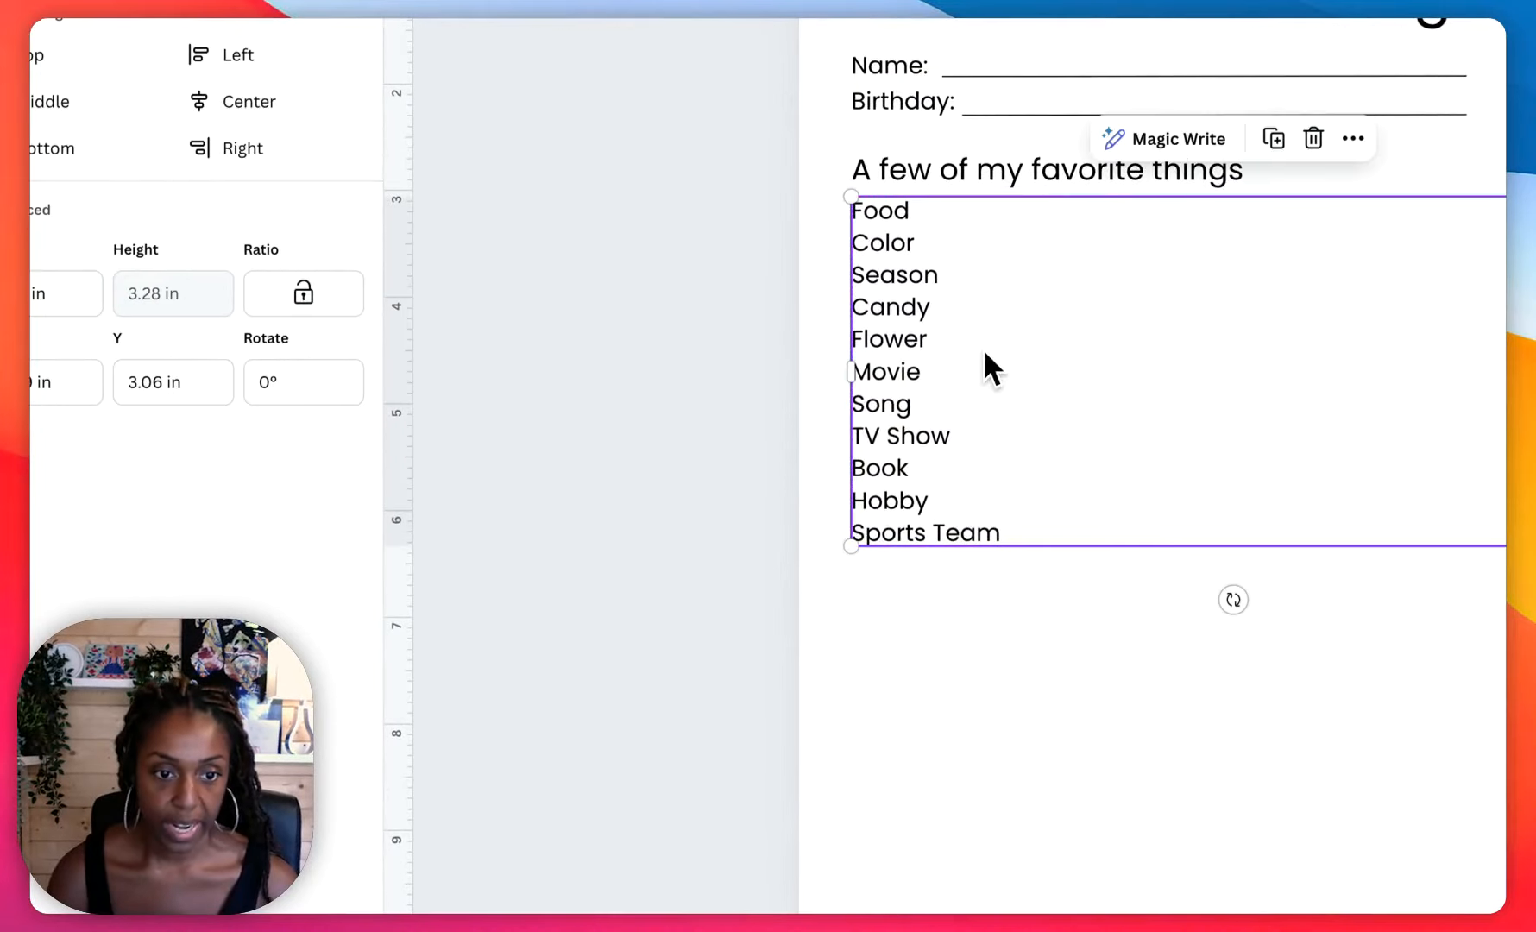
# Add a horizontal line to the page and set its line weight to 1.
pyautogui.click(1074, 675)
pyautogui.press('l')
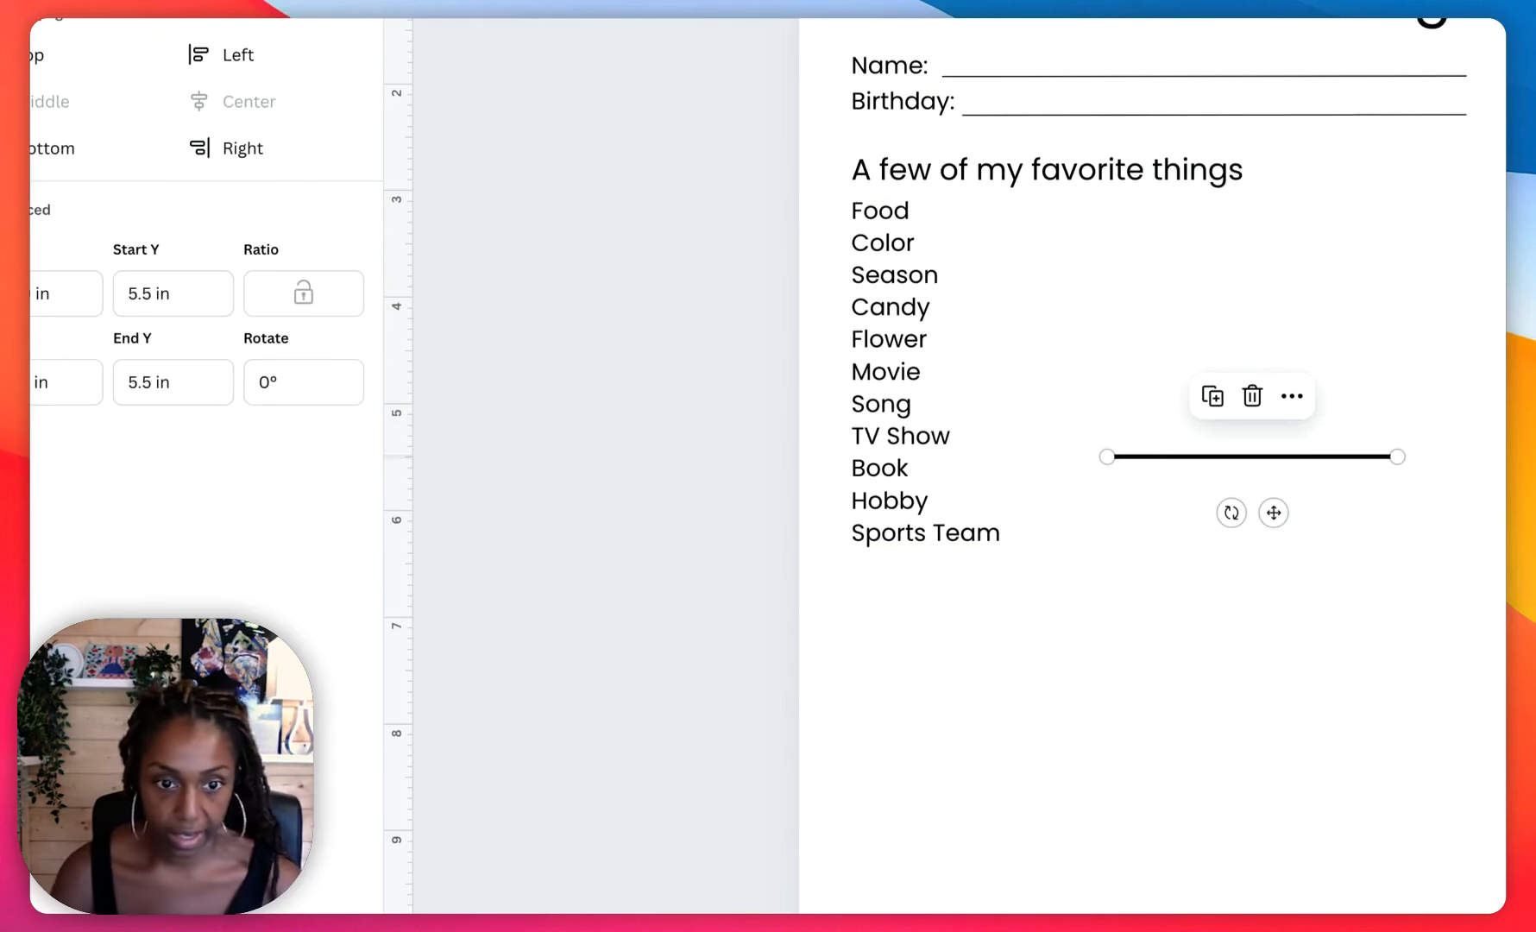
pyautogui.click(750, 16)
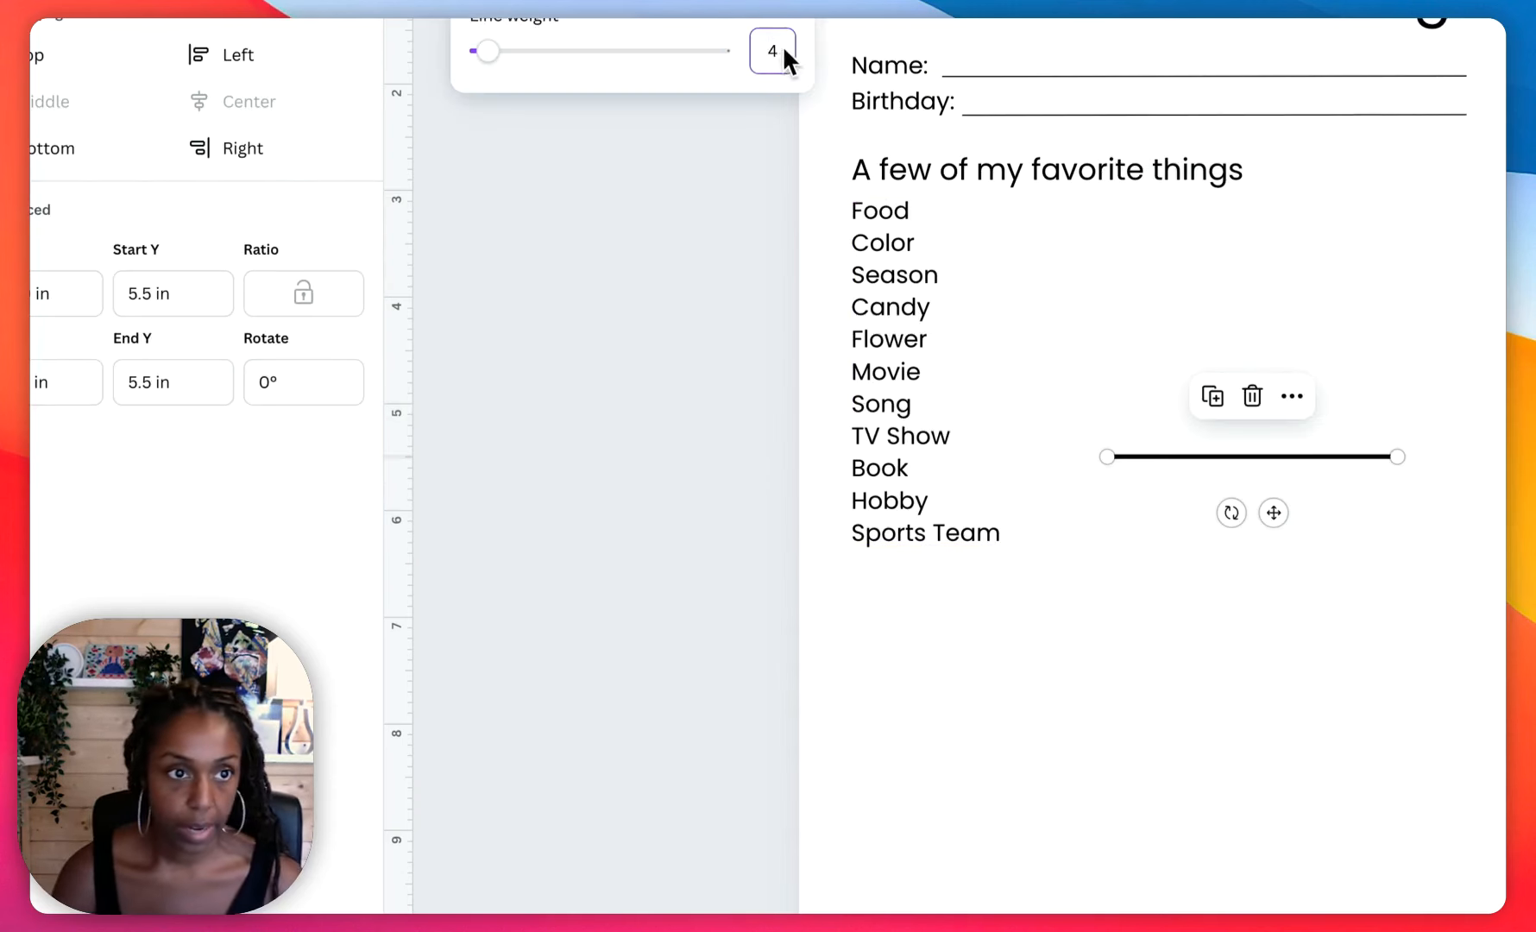
pyautogui.write('1')
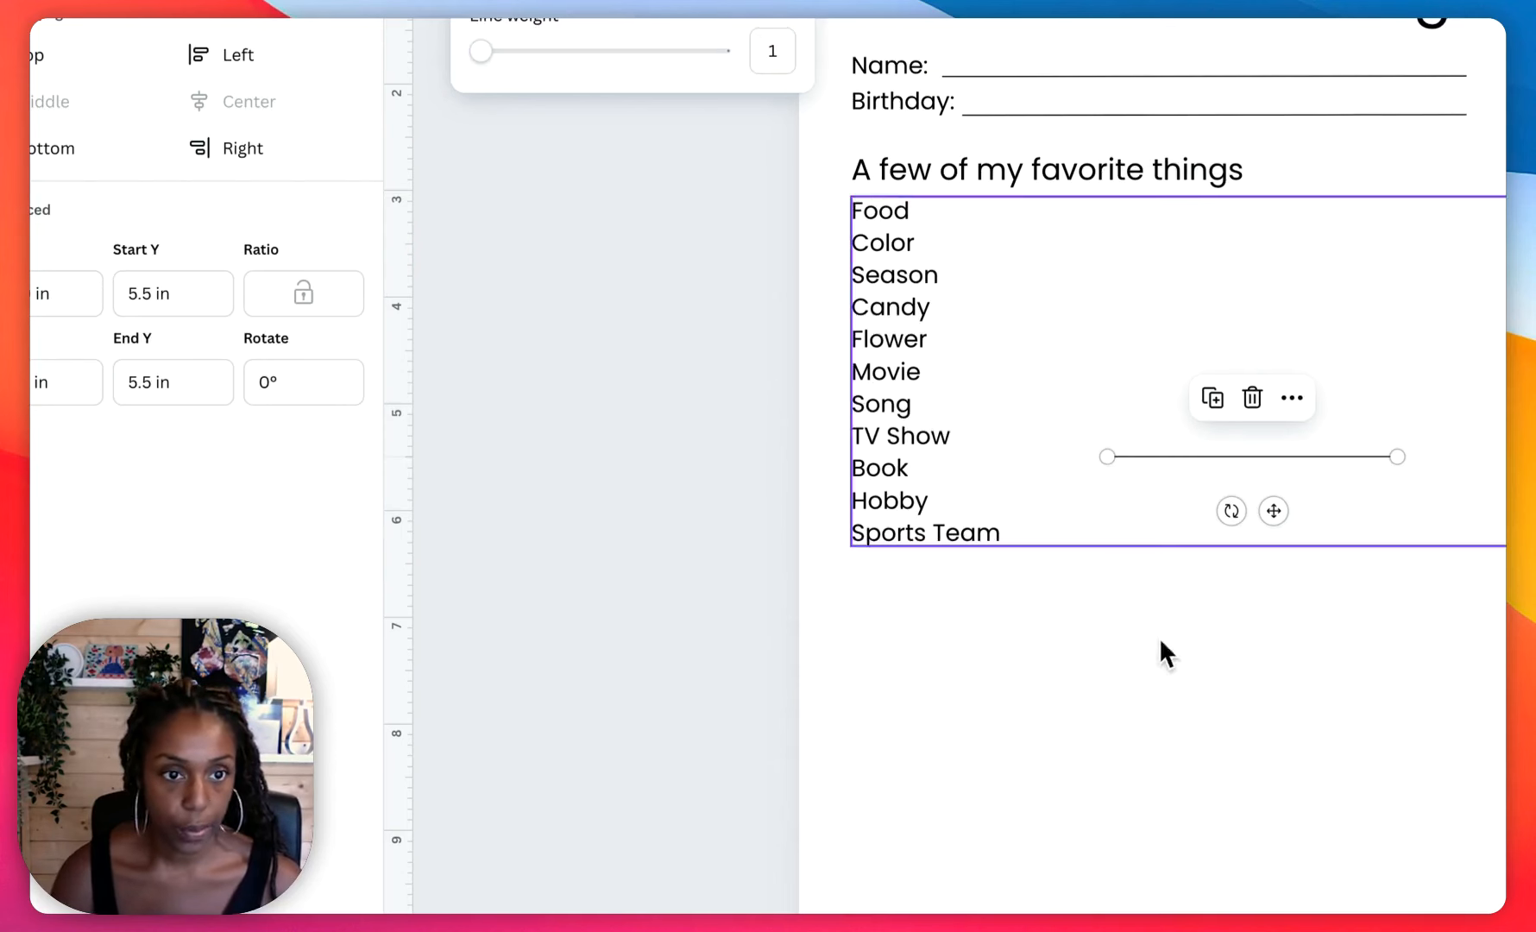
# Place the thin line beside "Food" as its writing line, starting at about X 1.21 in and Y 3.3 in.
pyautogui.click(1159, 637)
pyautogui.moveTo(1157, 456); pyautogui.dragTo(966, 222)
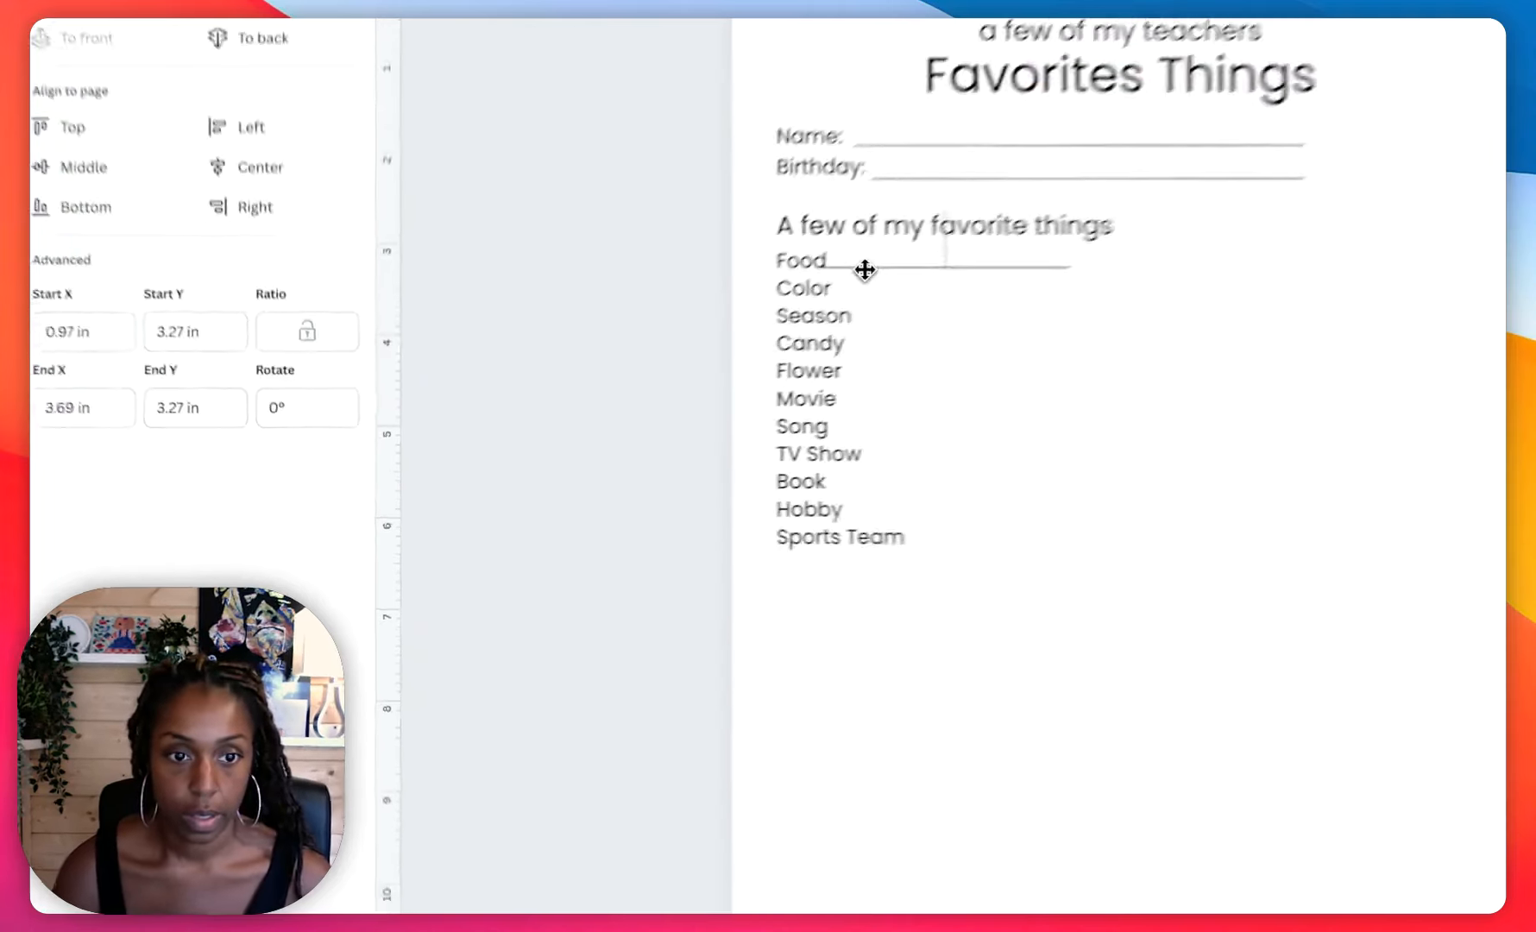
pyautogui.moveTo(865, 270); pyautogui.dragTo(880, 273)
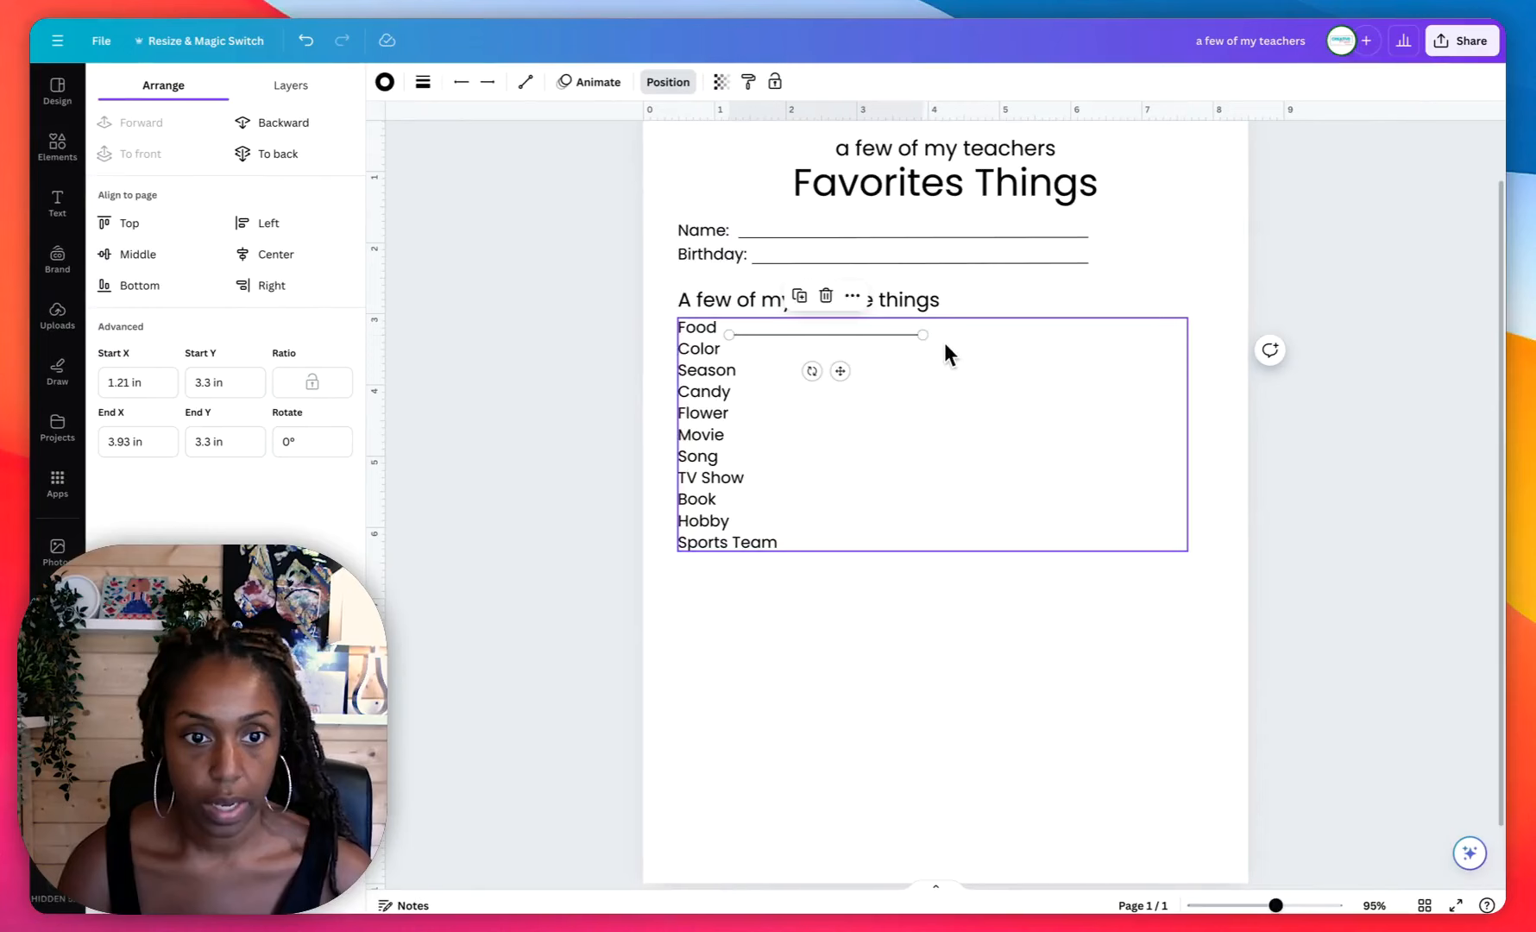
# Try extending the writing line beside "Food" across the page, and delete that line.
pyautogui.moveTo(925, 335); pyautogui.dragTo(1137, 335)
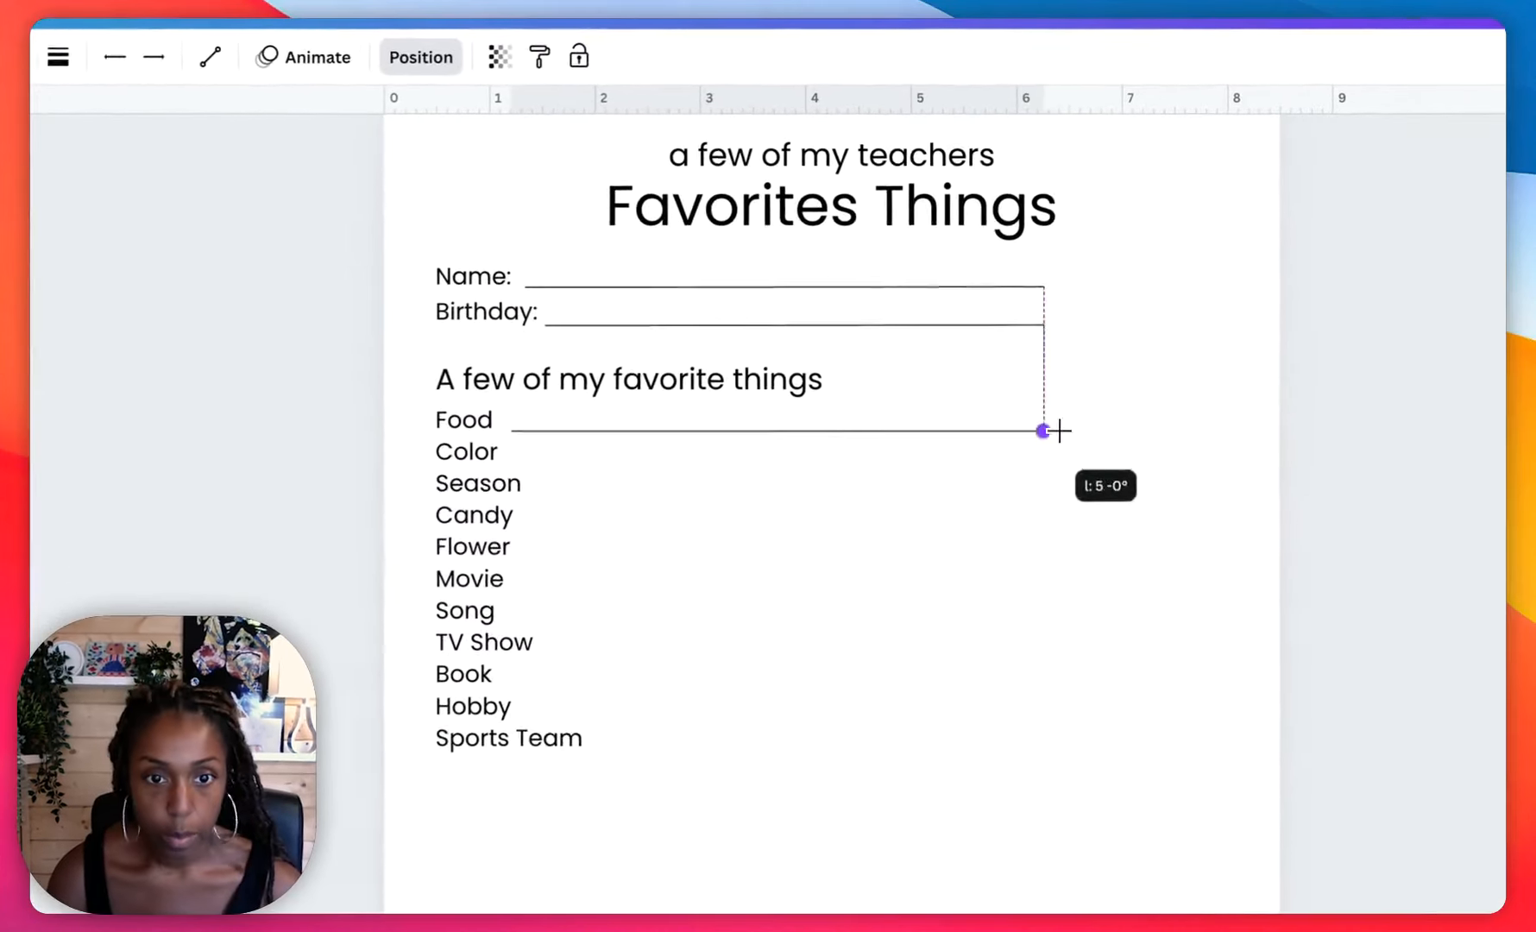
pyautogui.moveTo(1113, 434); pyautogui.dragTo(1136, 433)
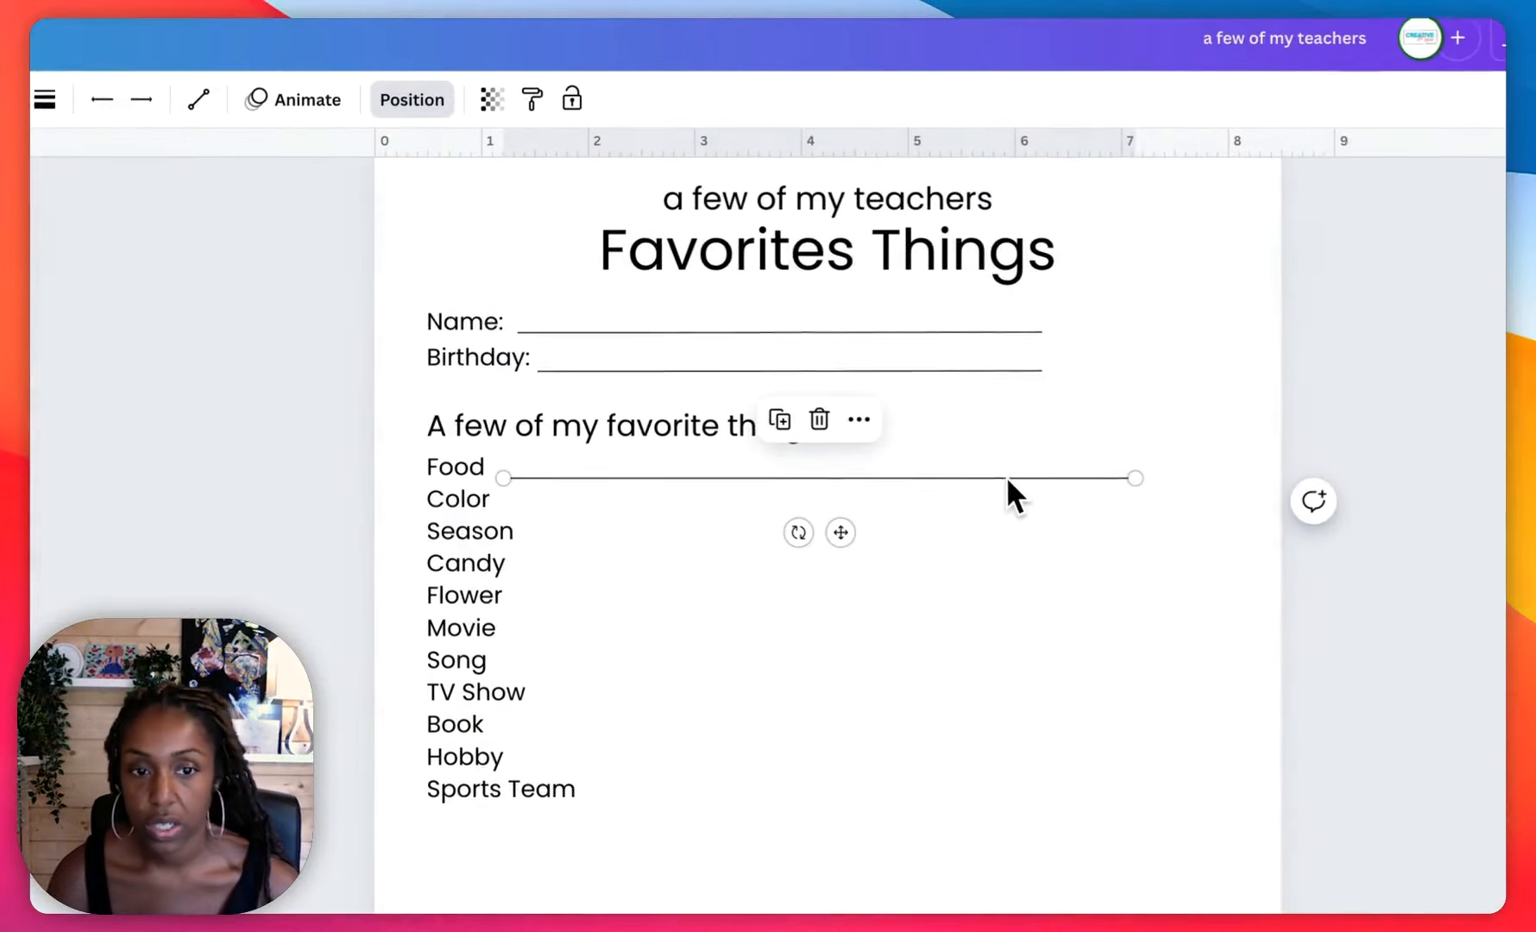
pyautogui.press('Delete')
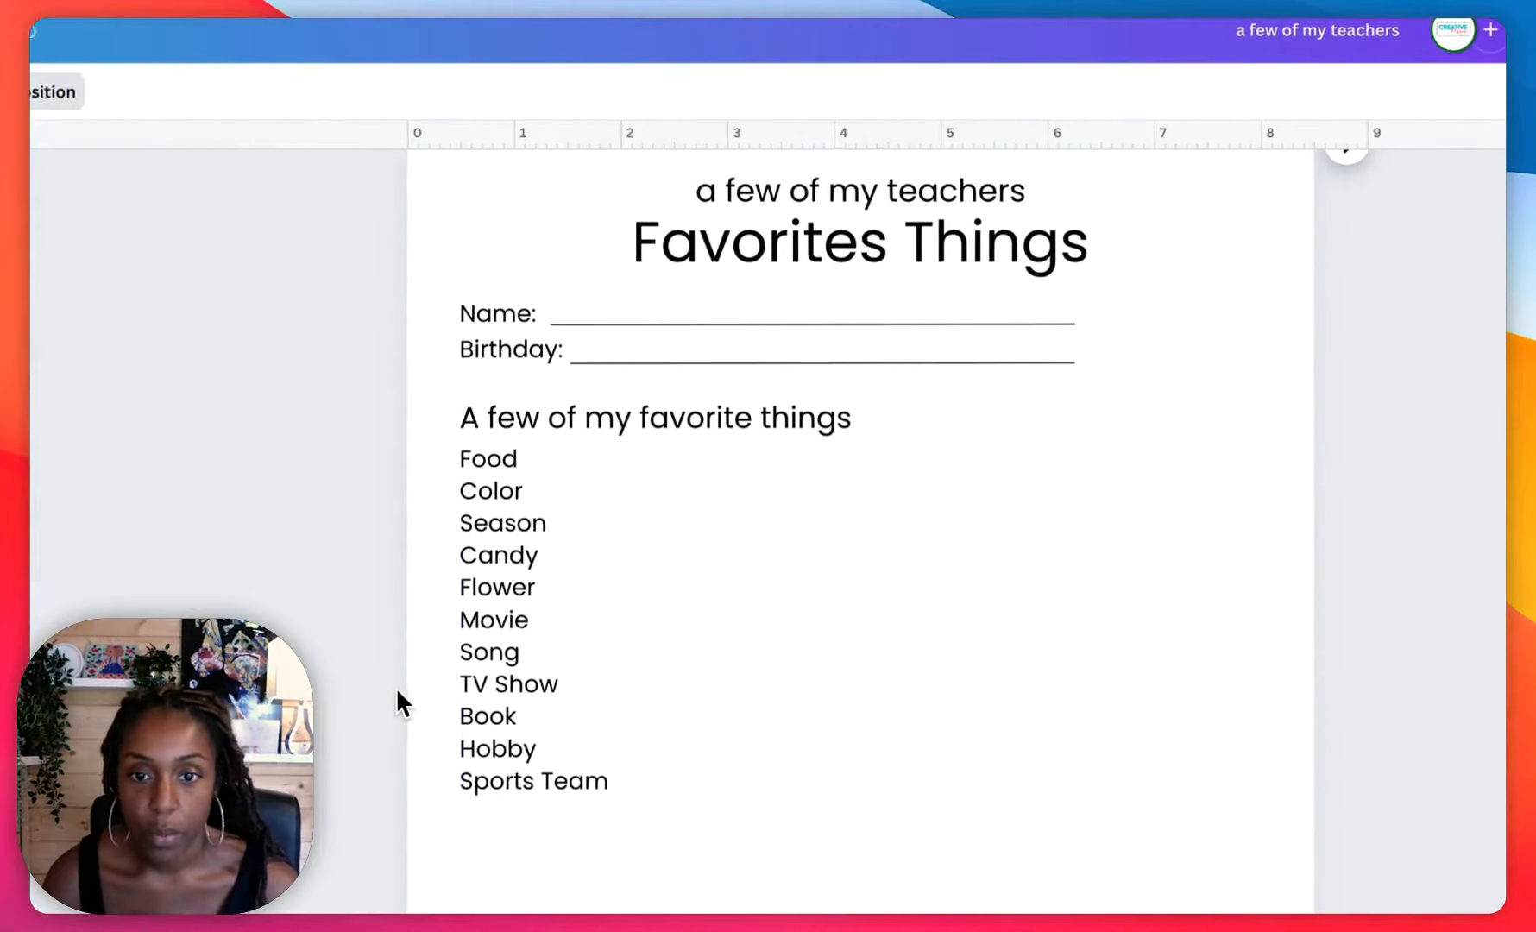
# Add "Restaurant" on a new line below "Sports Team" in the favorites list.
pyautogui.click(505, 684)
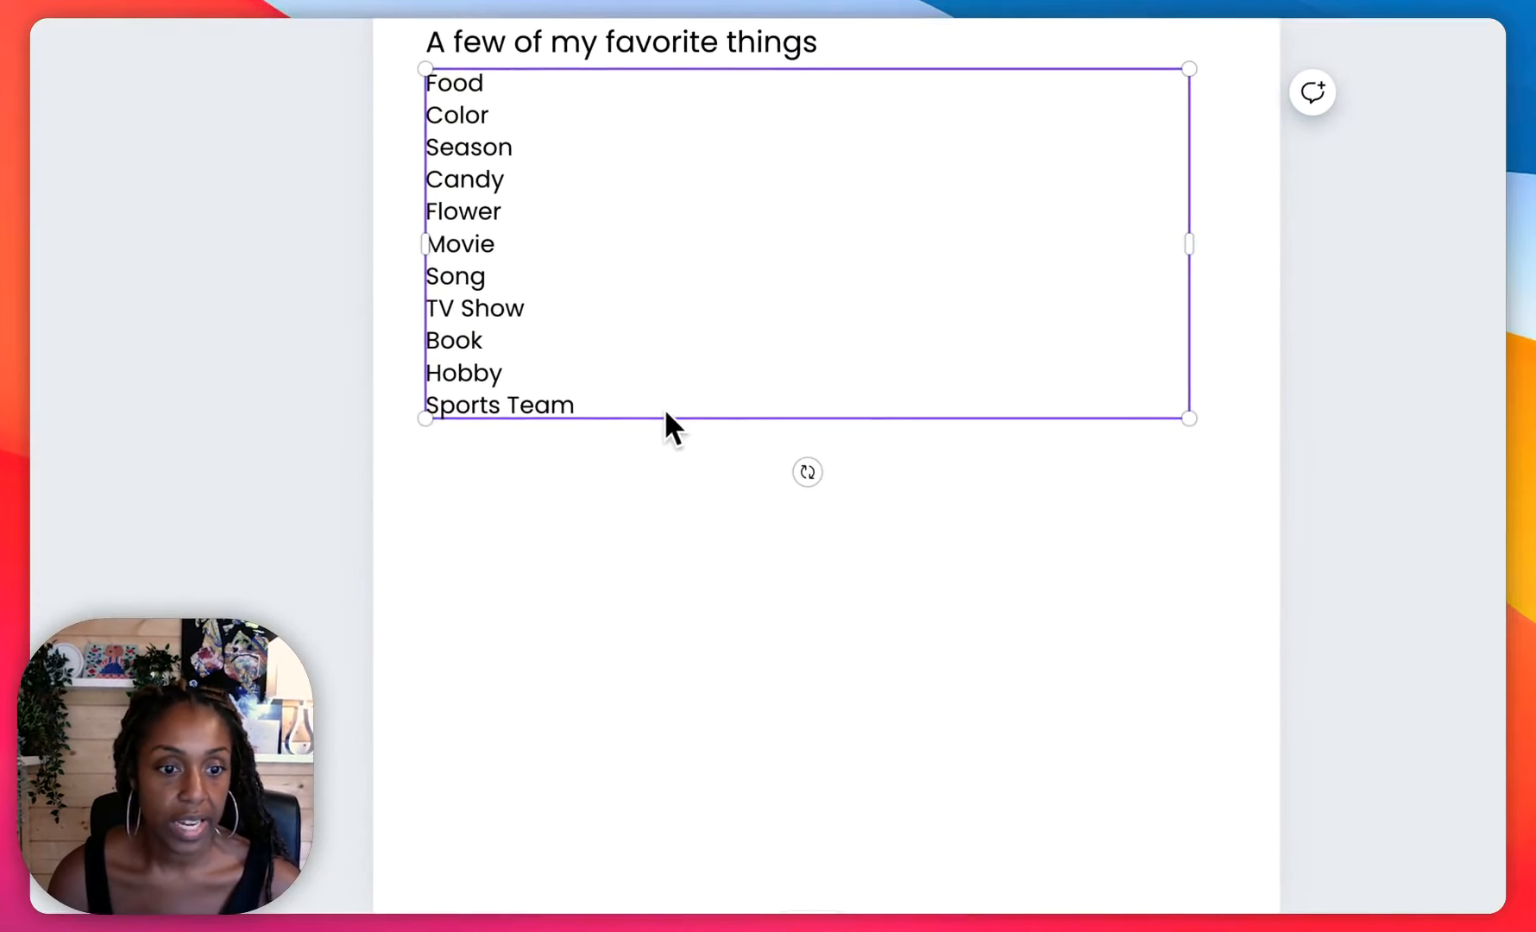
pyautogui.press('Return')
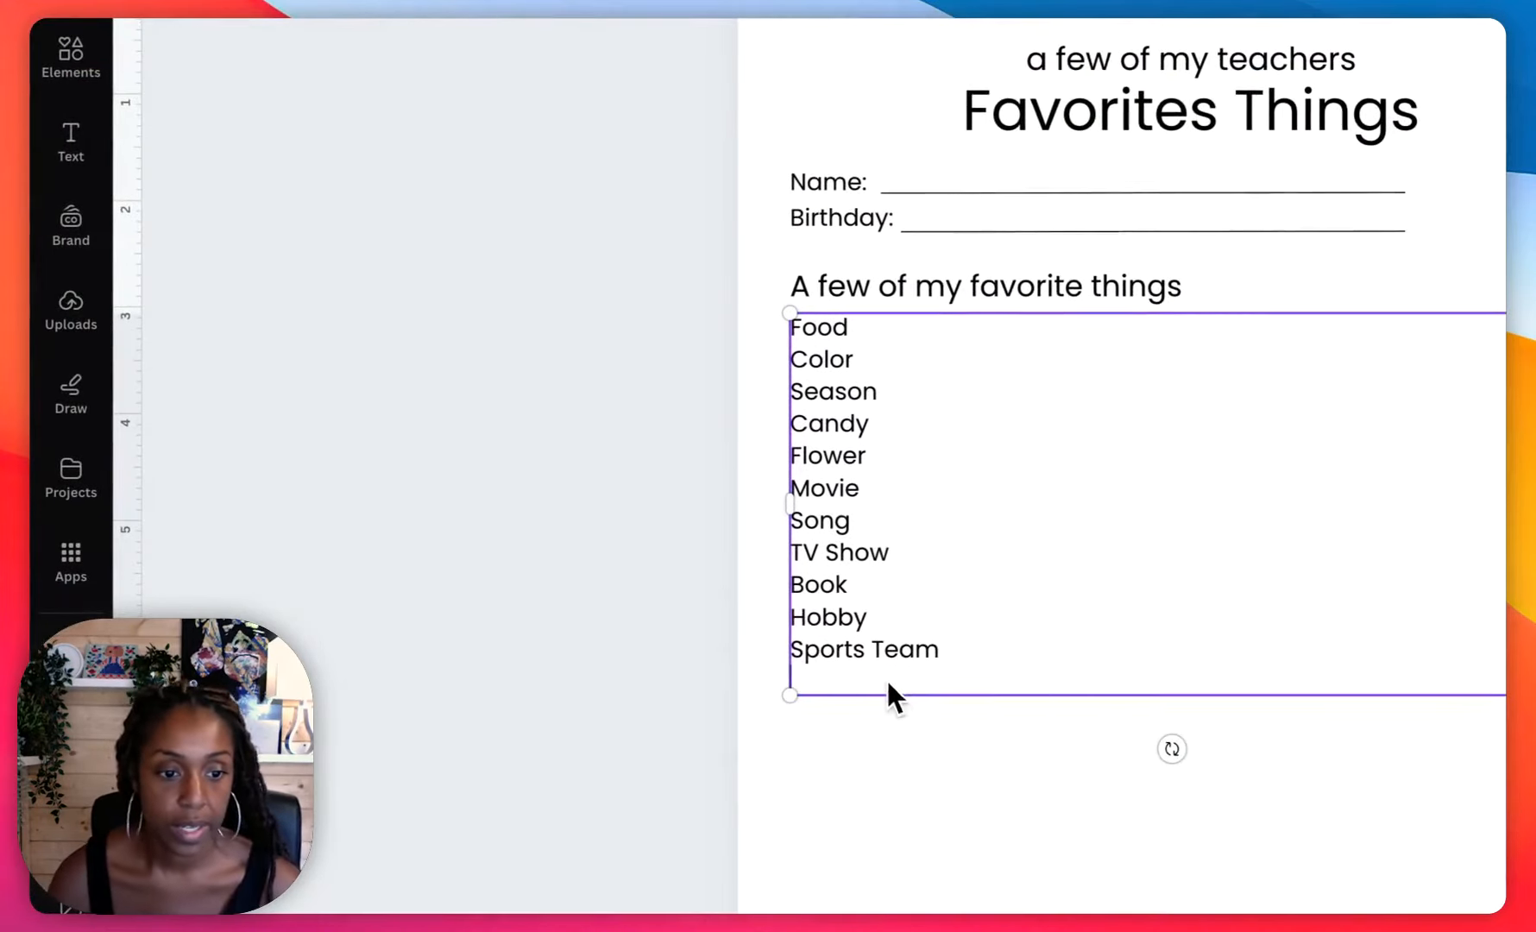
pyautogui.write('Res')
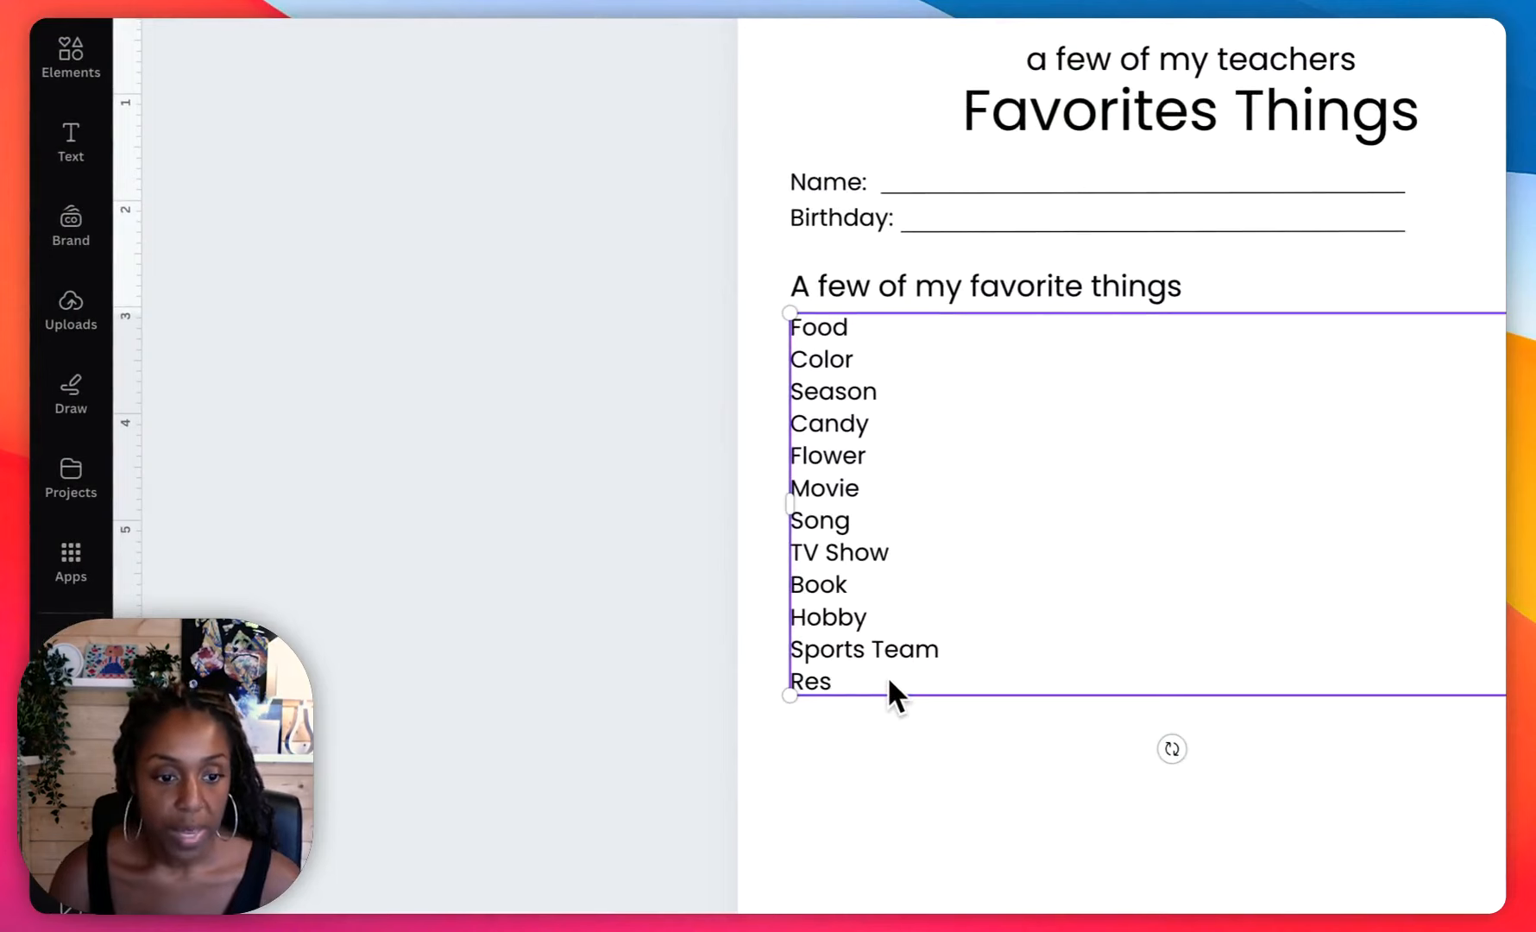
pyautogui.write('taurant')
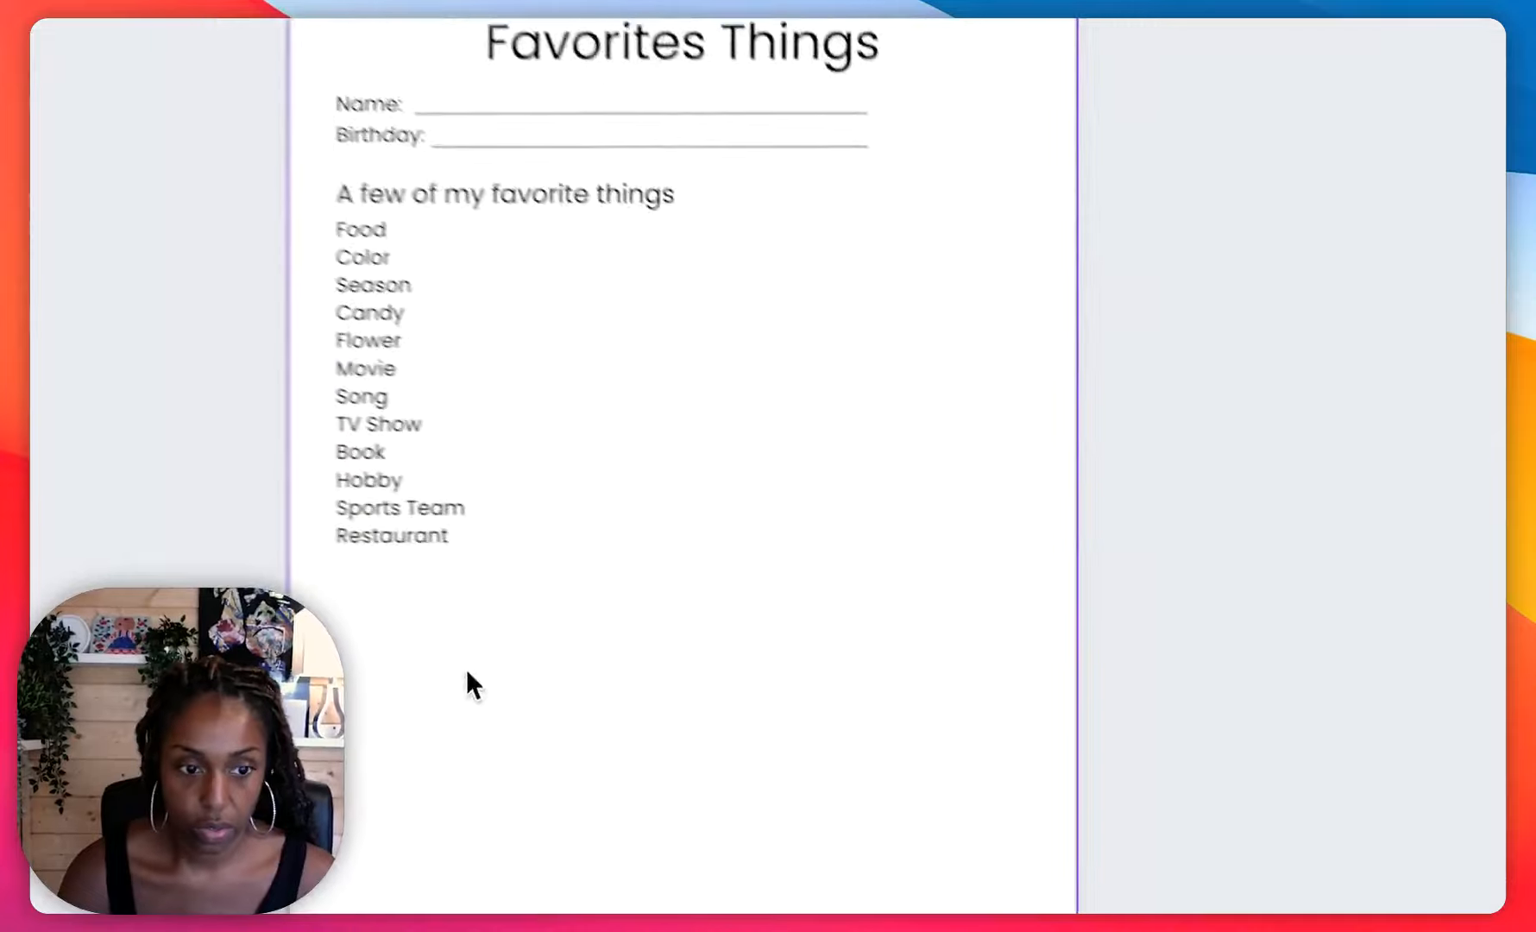
# Duplicate the favorites list and place the copy level beside the original as a second column, starting at about 4.2 in across the page.
pyautogui.click(408, 382)
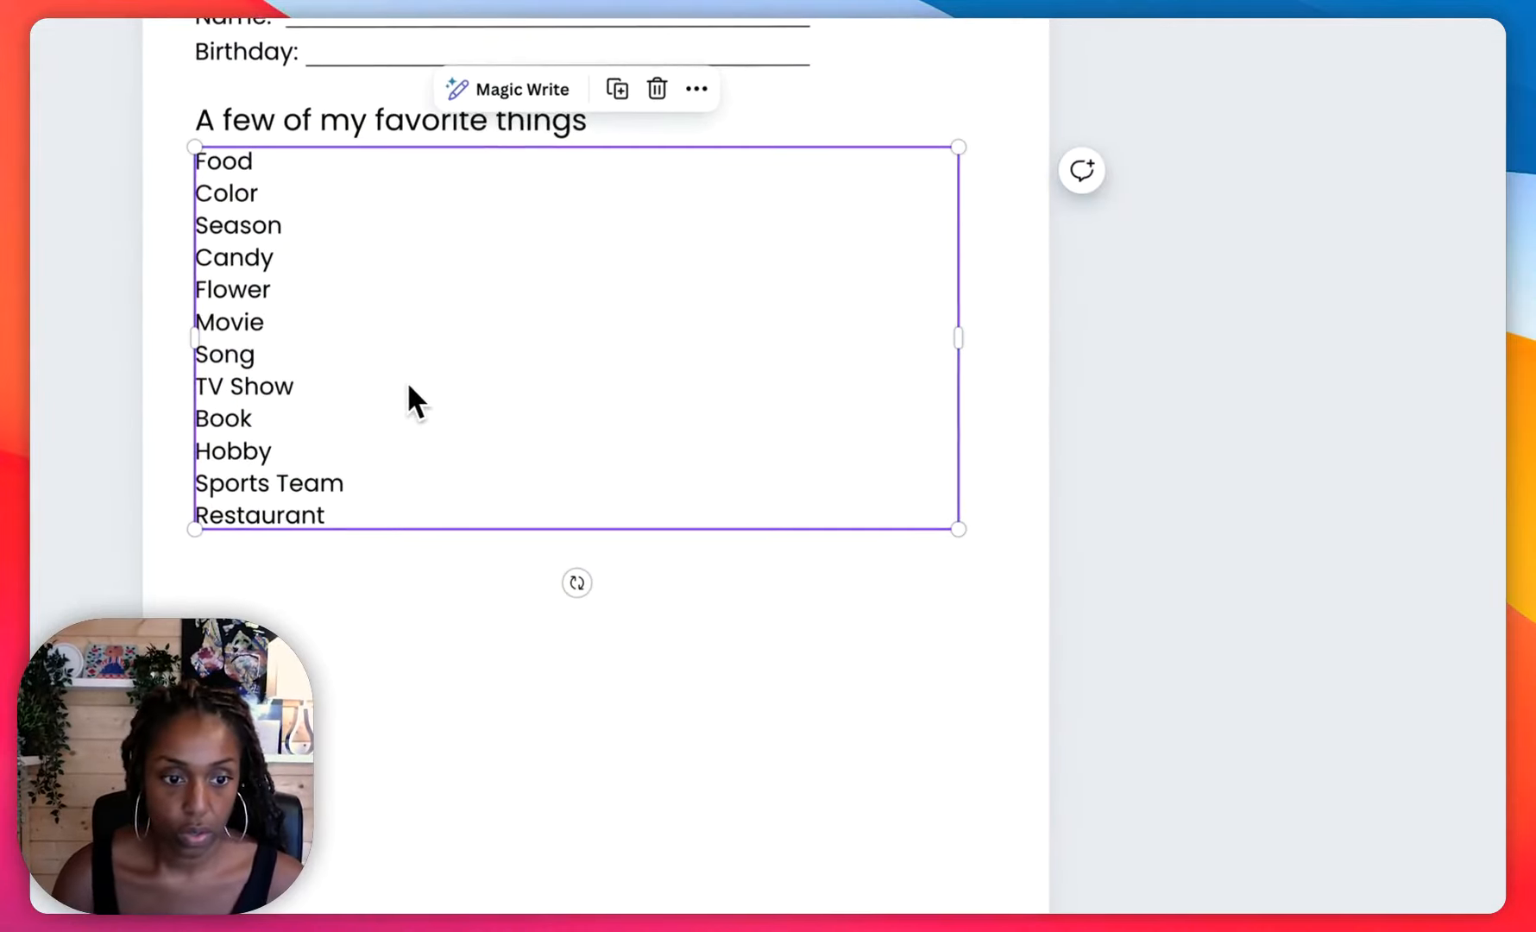
pyautogui.press('super+d')
pyautogui.moveTo(408, 384); pyautogui.dragTo(797, 364)
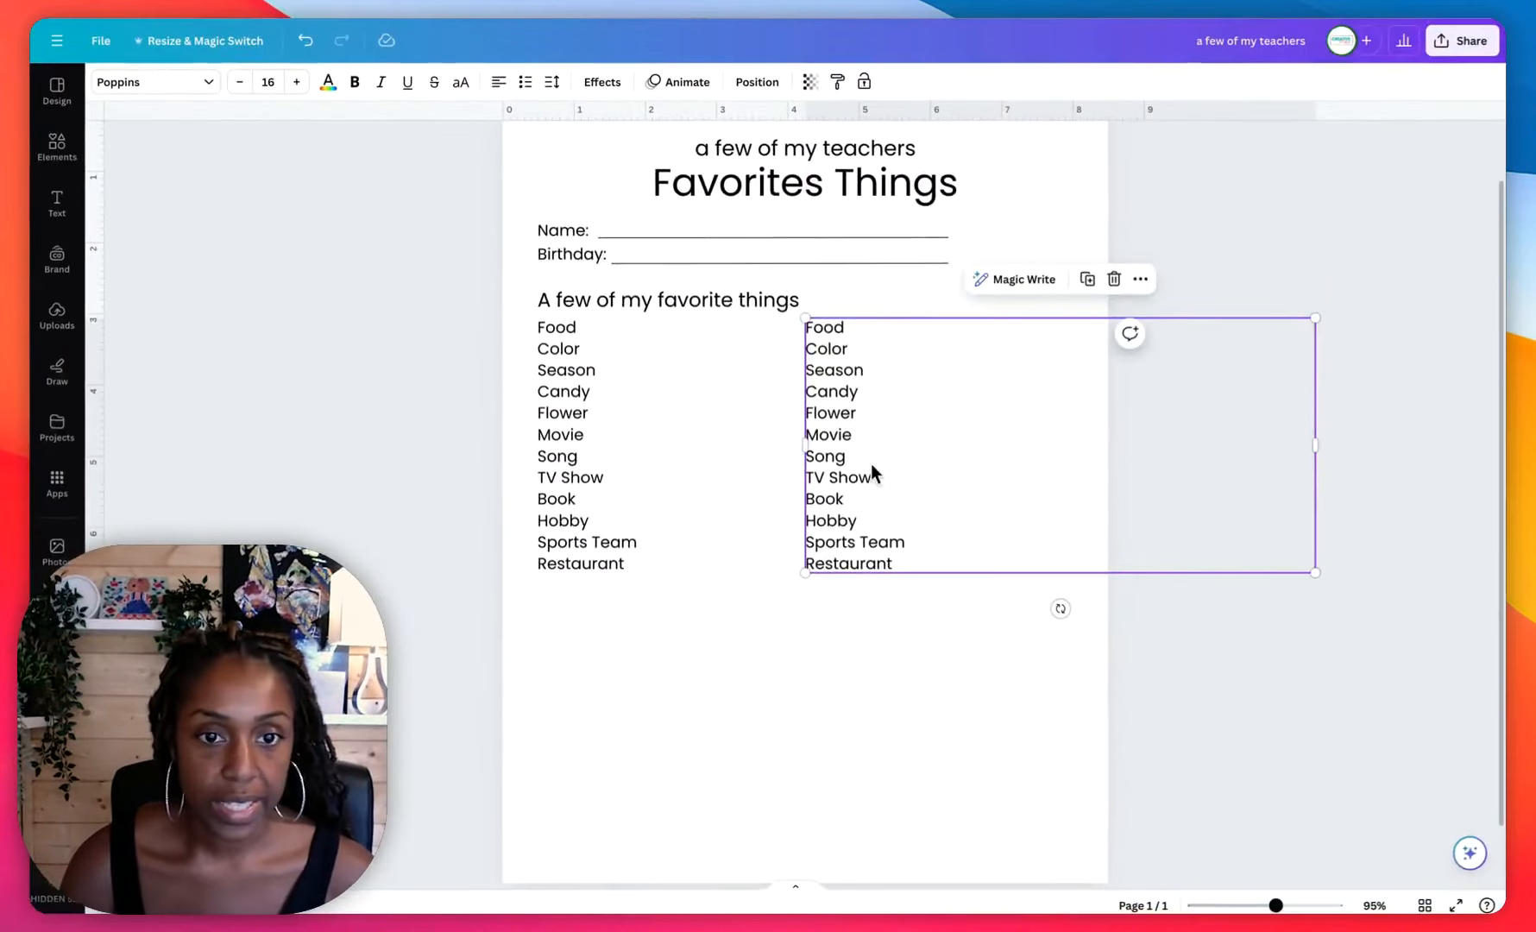
pyautogui.click(705, 436)
pyautogui.click(722, 483)
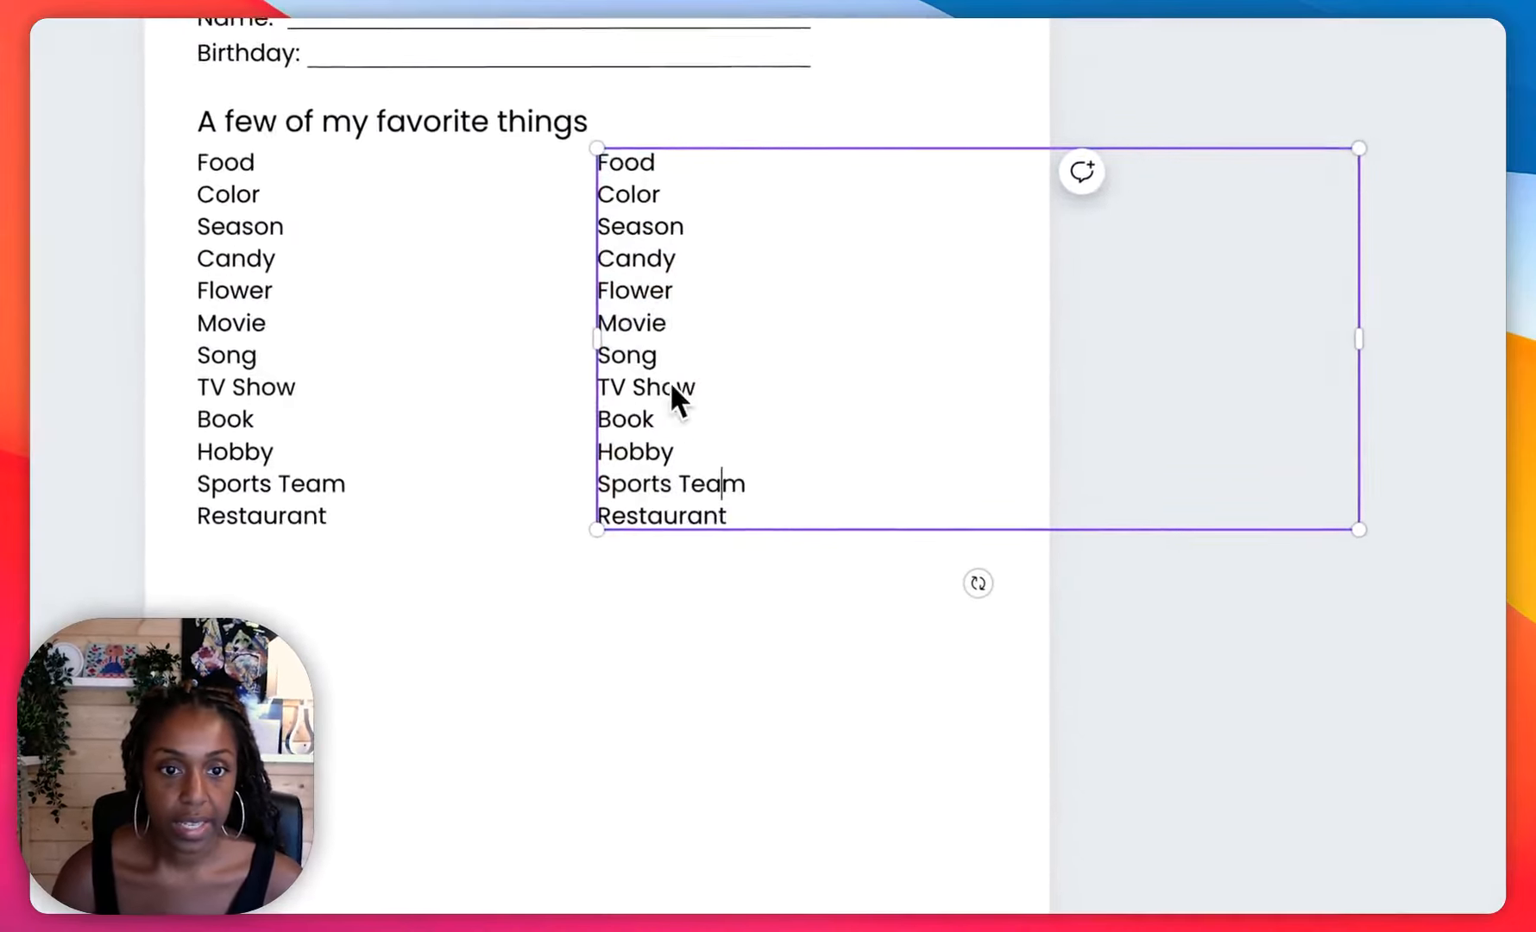
# Delete the items from "Song" through "Restaurant" from the first column so it ends with "Movie".
pyautogui.click(394, 387)
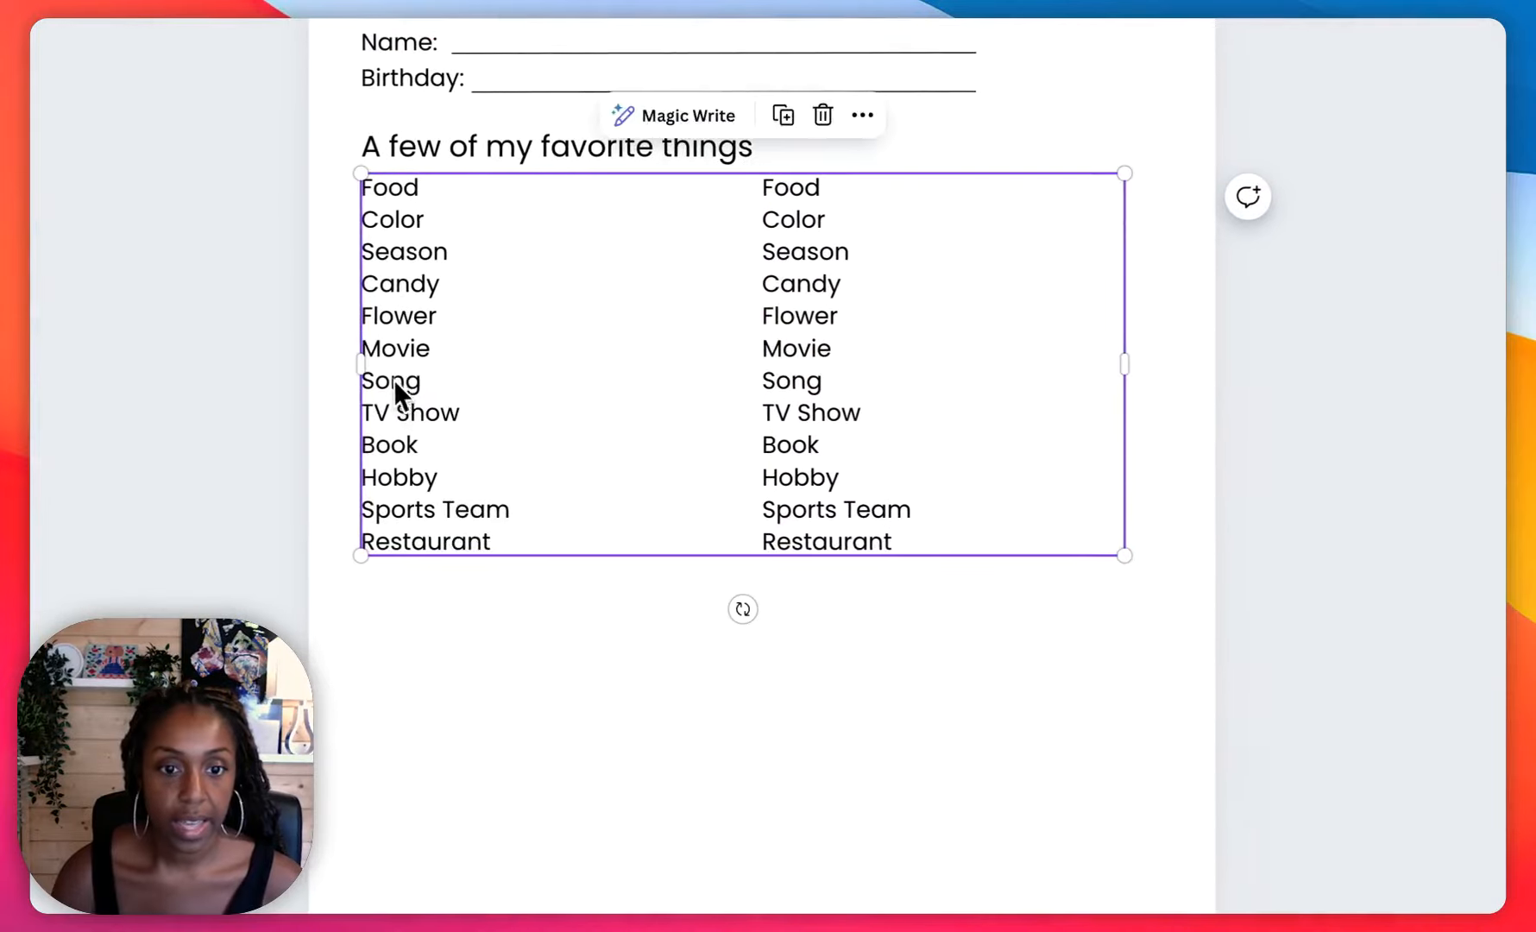
pyautogui.click(504, 539)
pyautogui.moveTo(506, 546); pyautogui.dragTo(369, 371)
pyautogui.moveTo(793, 371)
pyautogui.mouseDown()
pyautogui.moveTo(804, 489)
pyautogui.moveTo(782, 376)
pyautogui.mouseUp()
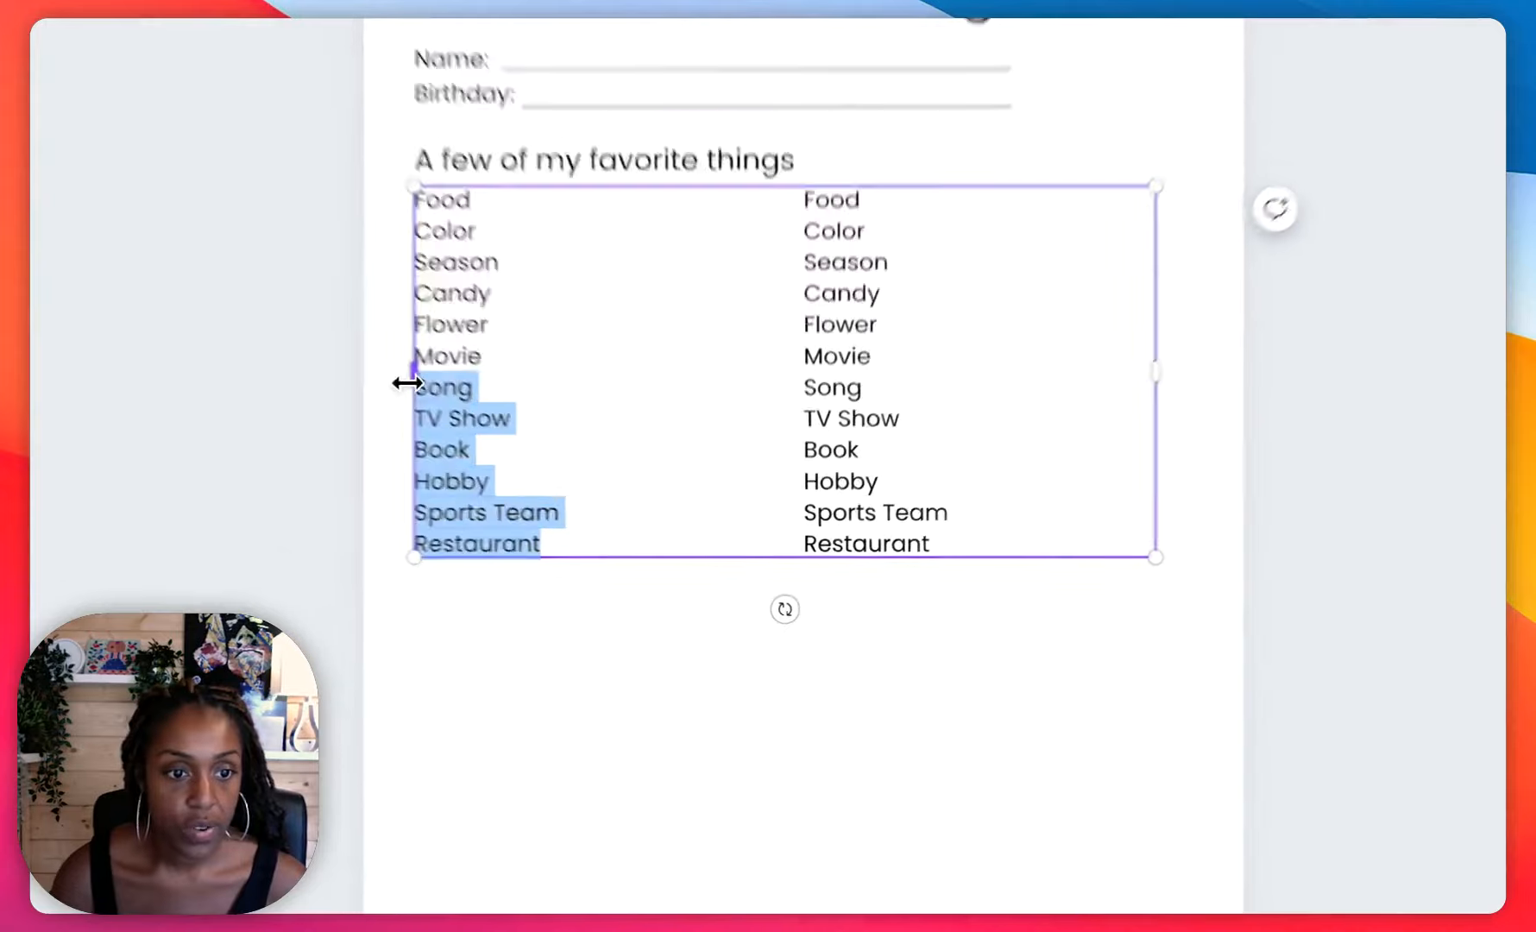
pyautogui.press('BackSpace')
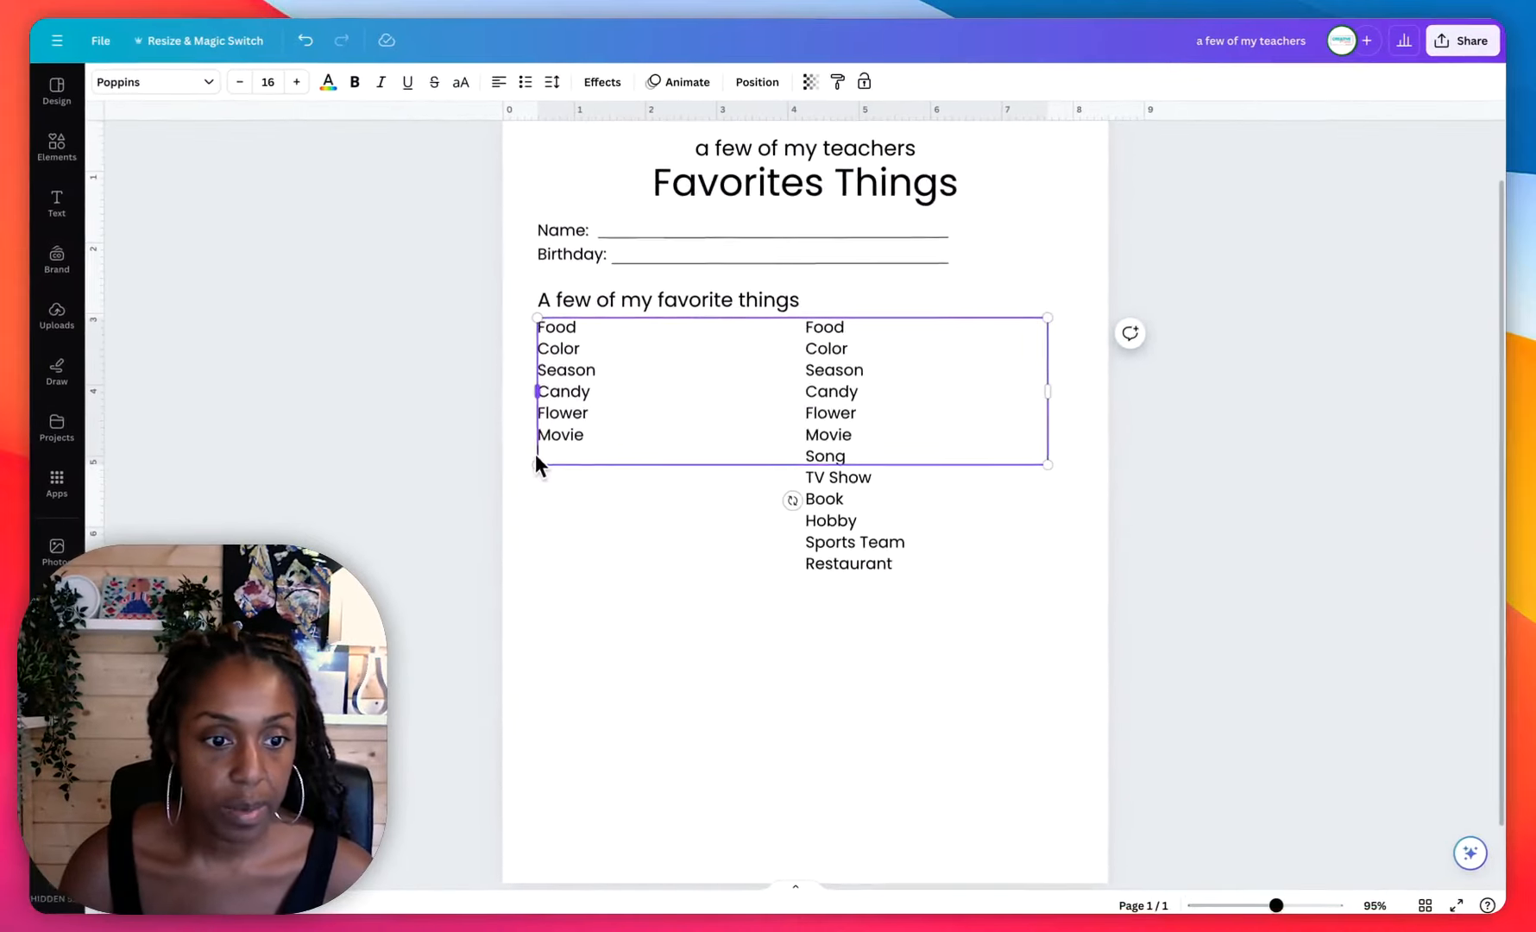
# Delete "Food" through "Movie" and the leftover blank line from the second column so it starts with "Song".
pyautogui.click(833, 462)
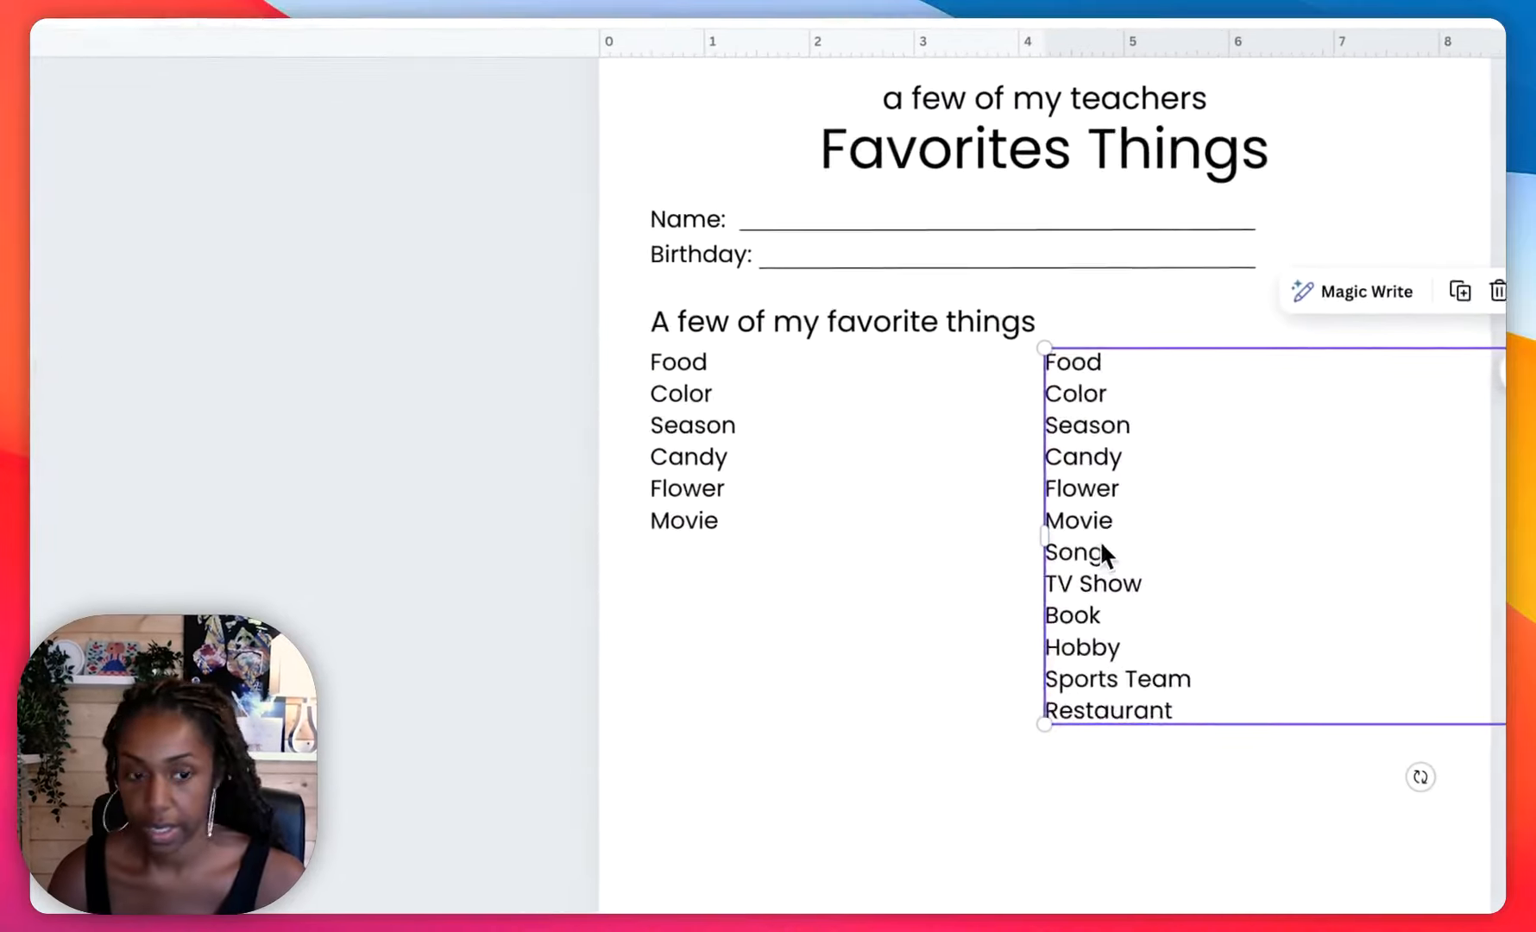
pyautogui.click(845, 454)
pyautogui.click(858, 436)
pyautogui.moveTo(1136, 522); pyautogui.dragTo(1049, 375)
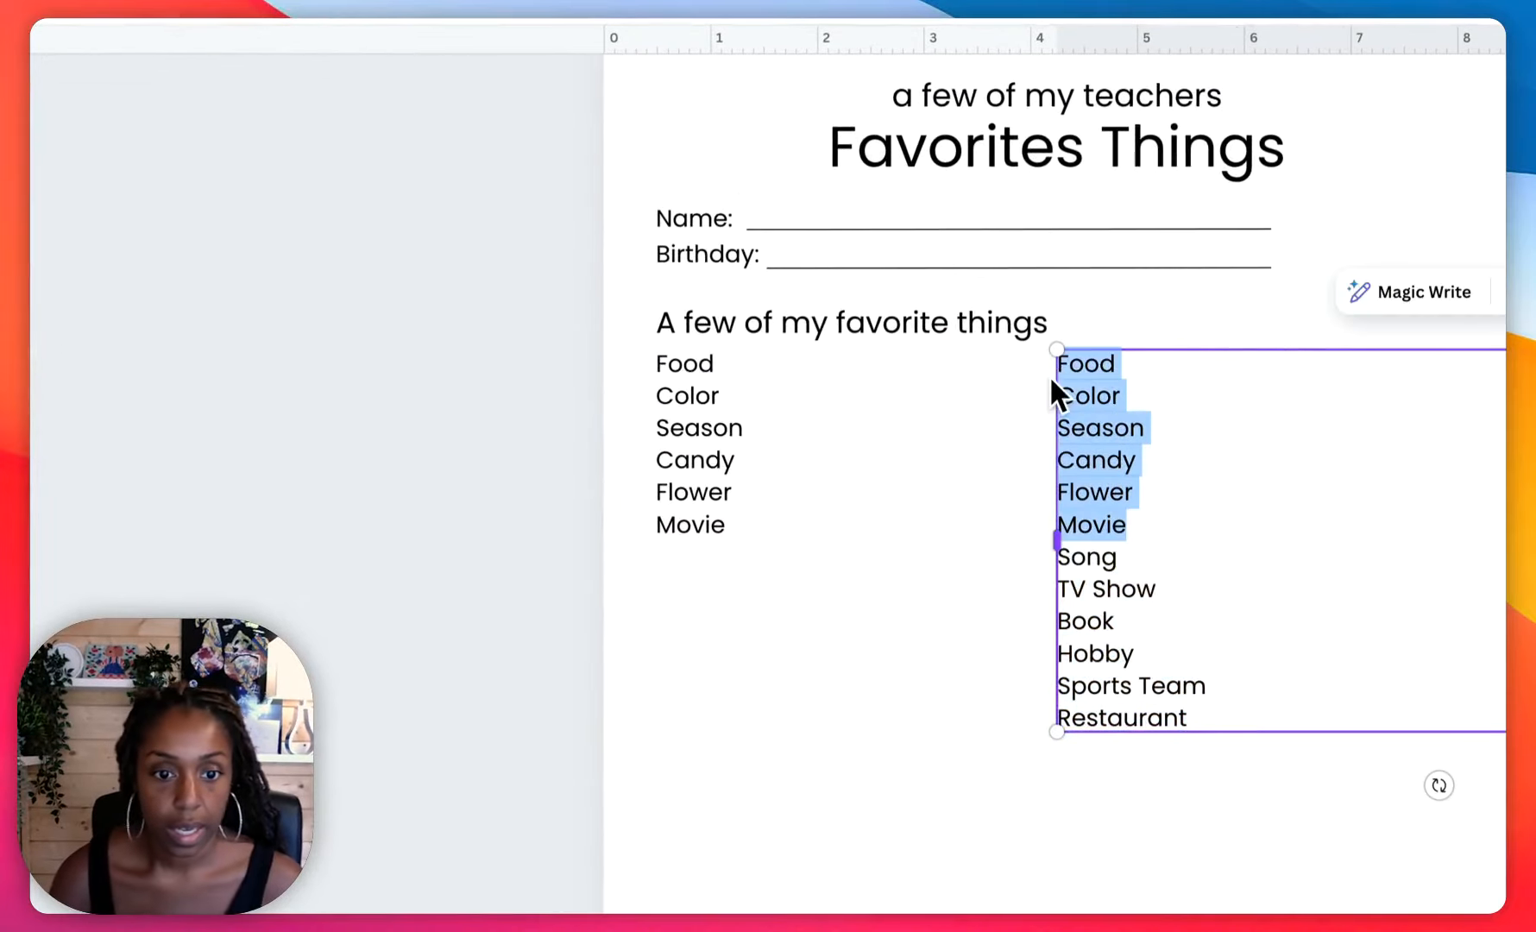
pyautogui.press('BackSpace')
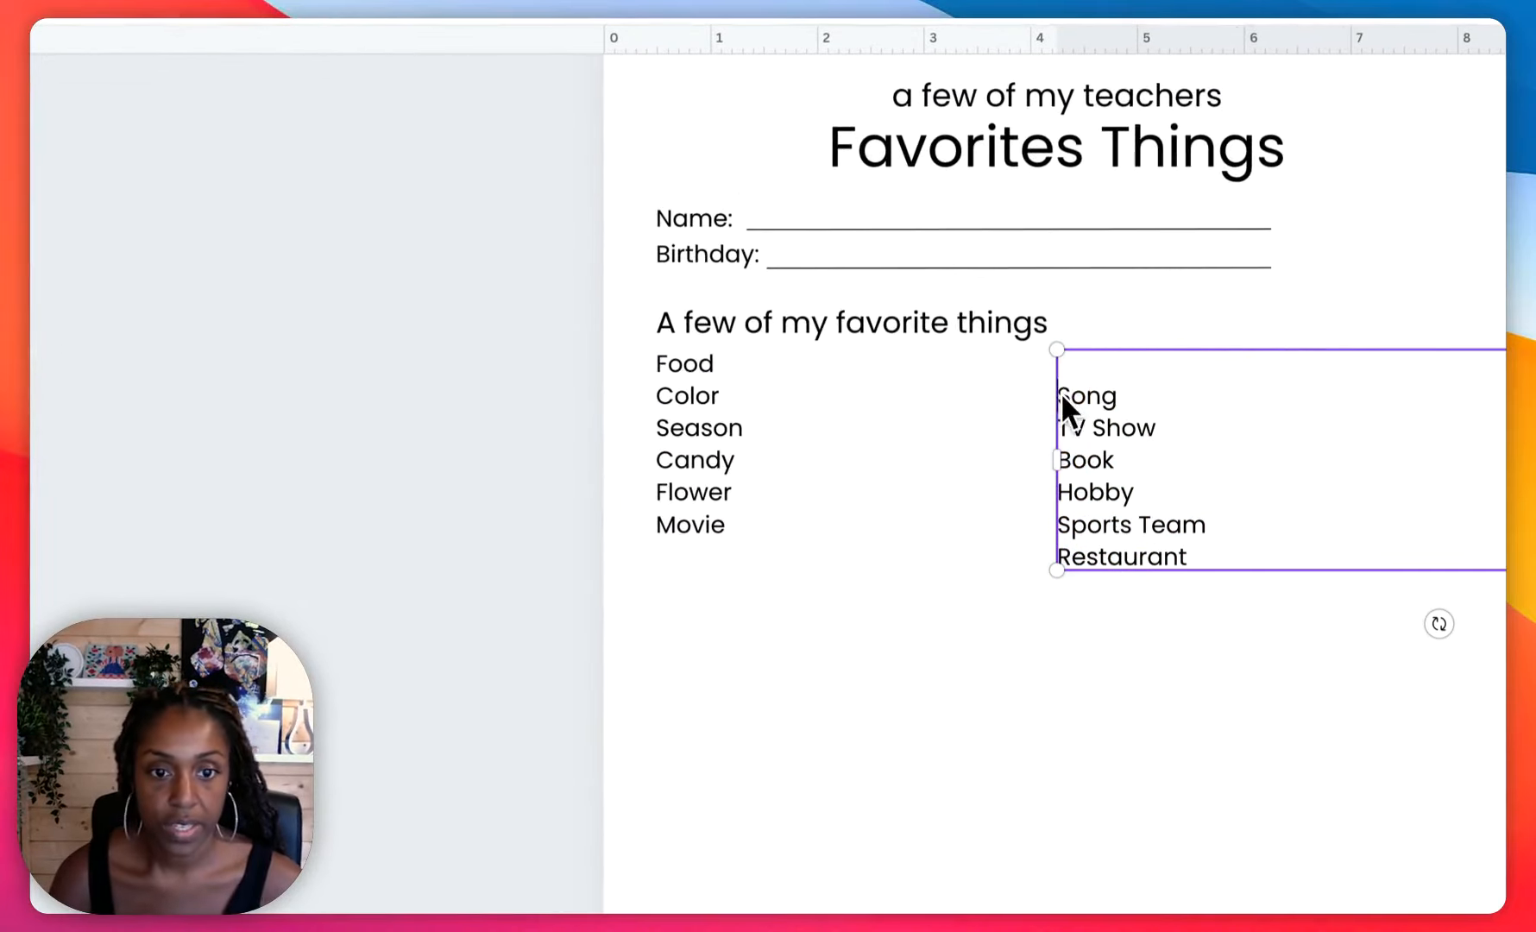
pyautogui.press('Delete')
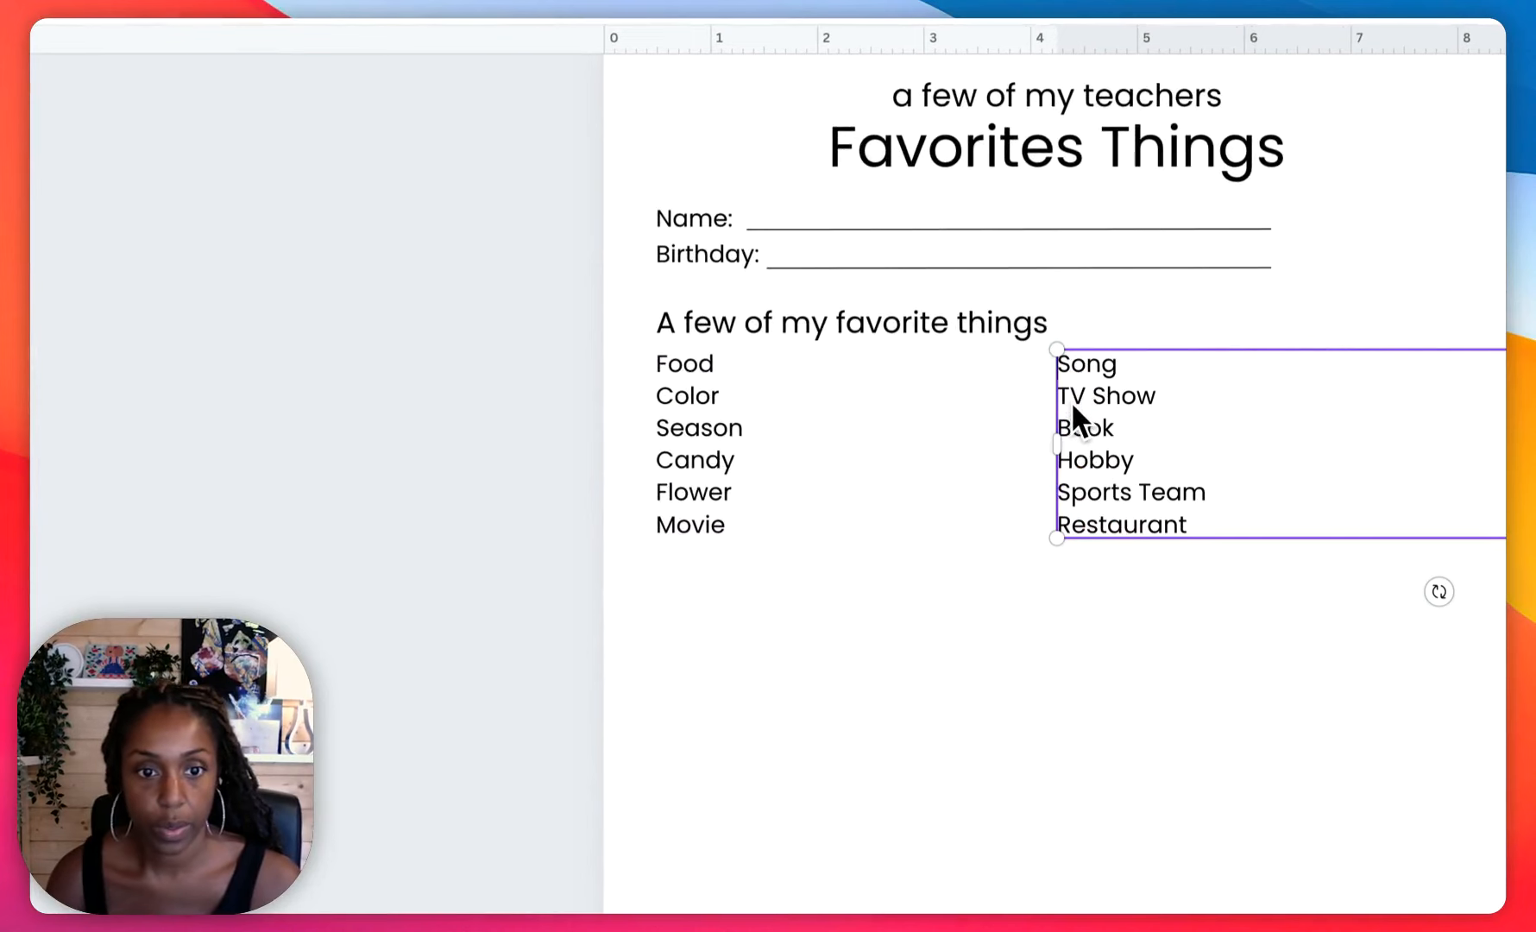
pyautogui.click(993, 694)
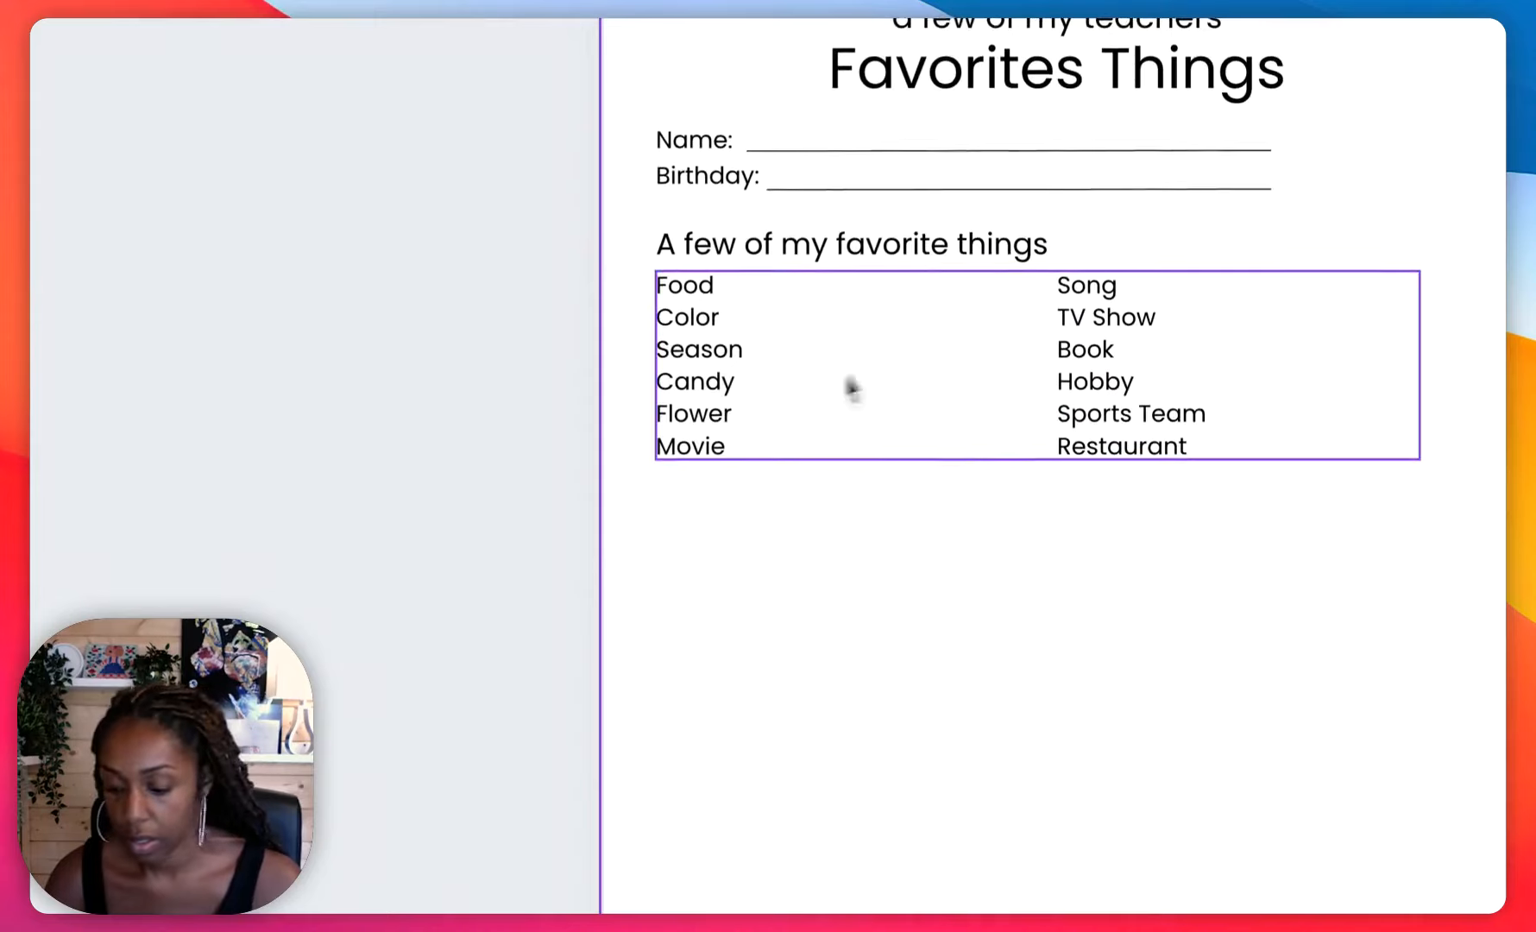
# Add a horizontal line of weight 1 as the writing line beside "Food" and place a duplicate of it beside "Color".
pyautogui.click(736, 309)
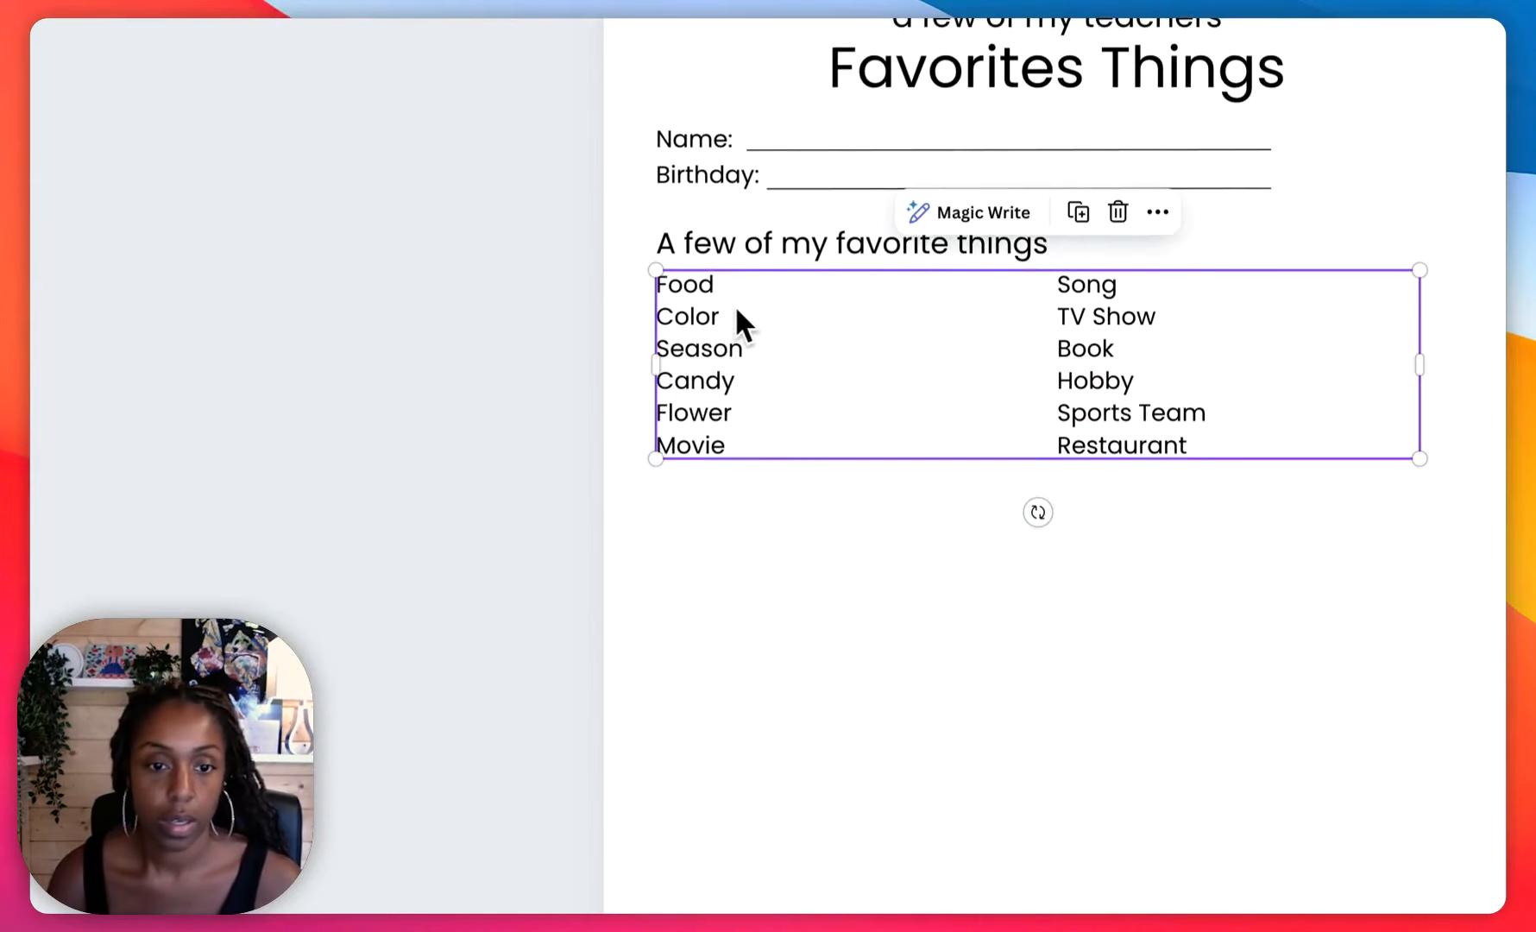
pyautogui.click(849, 693)
pyautogui.press('l')
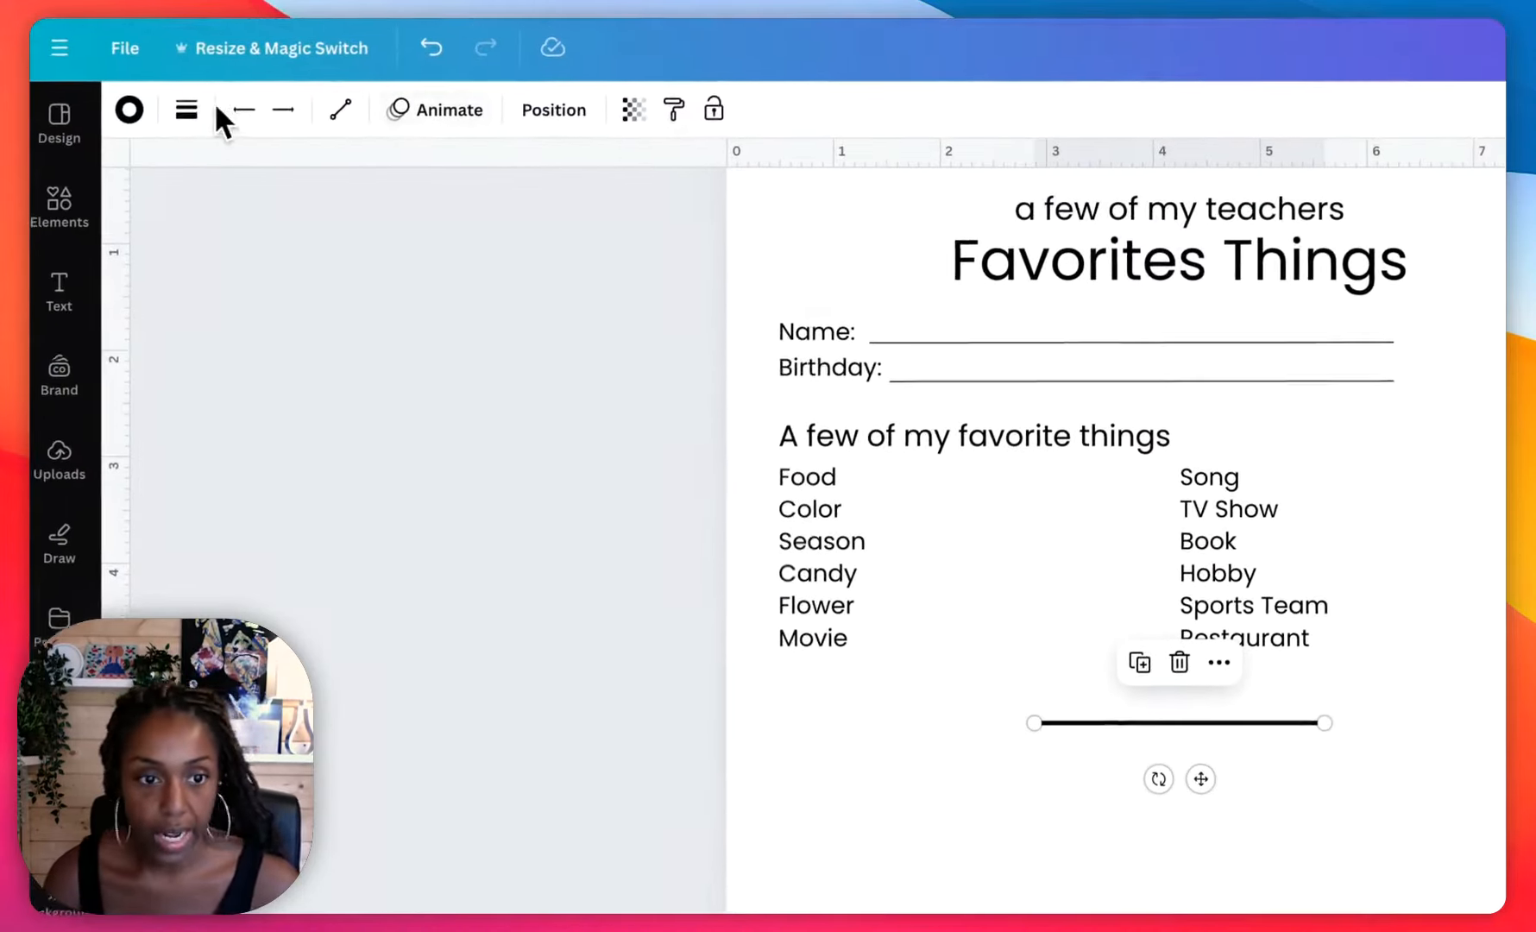
pyautogui.click(195, 109)
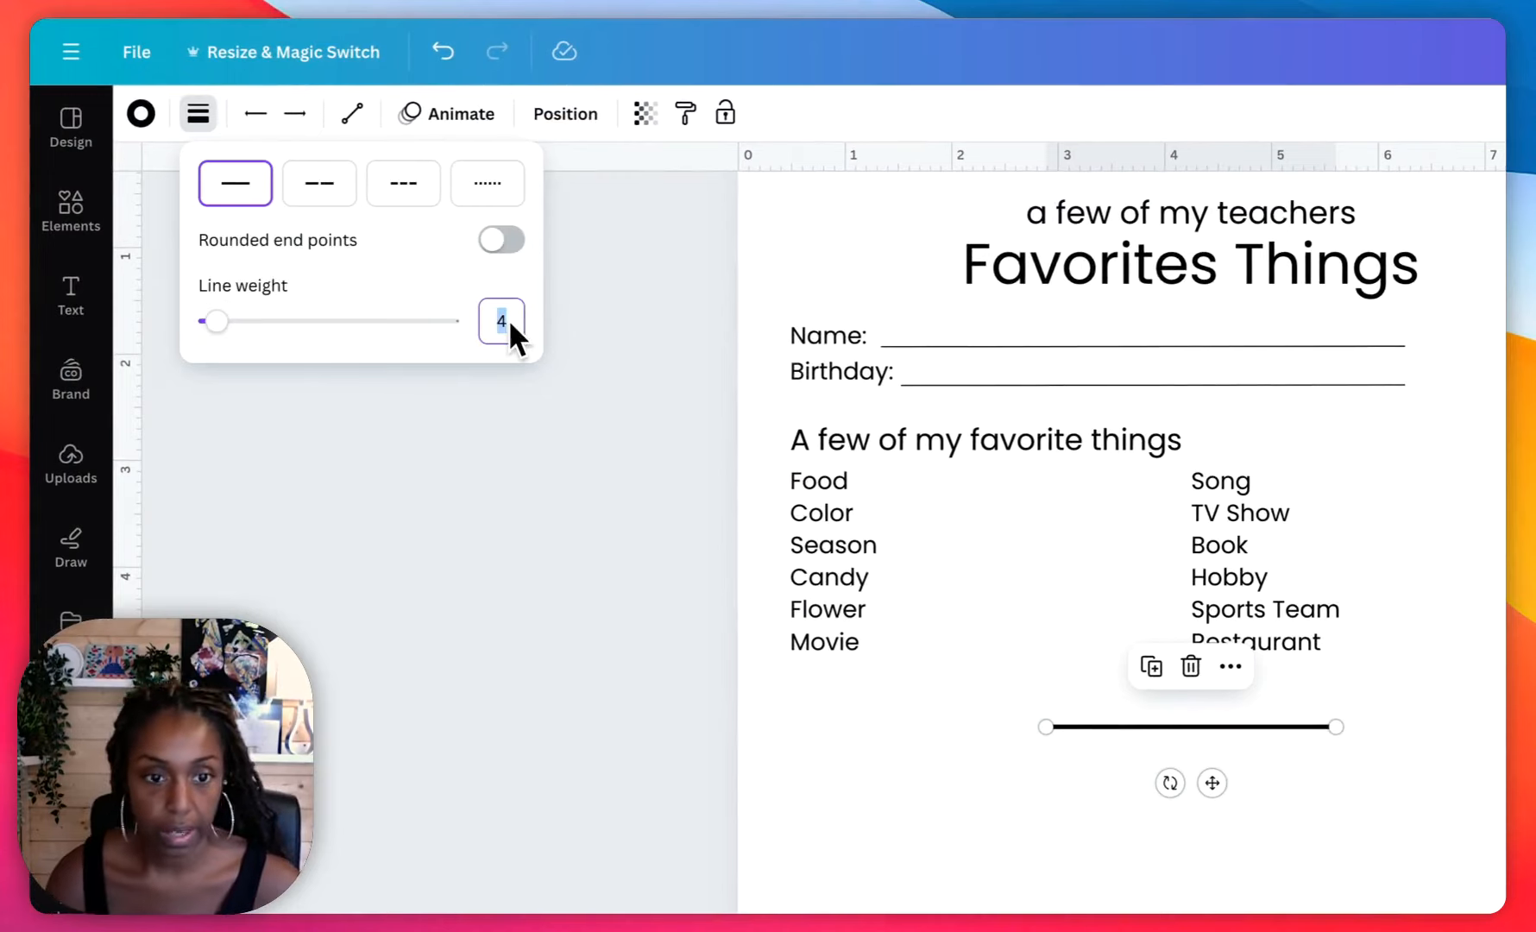
pyautogui.write('1')
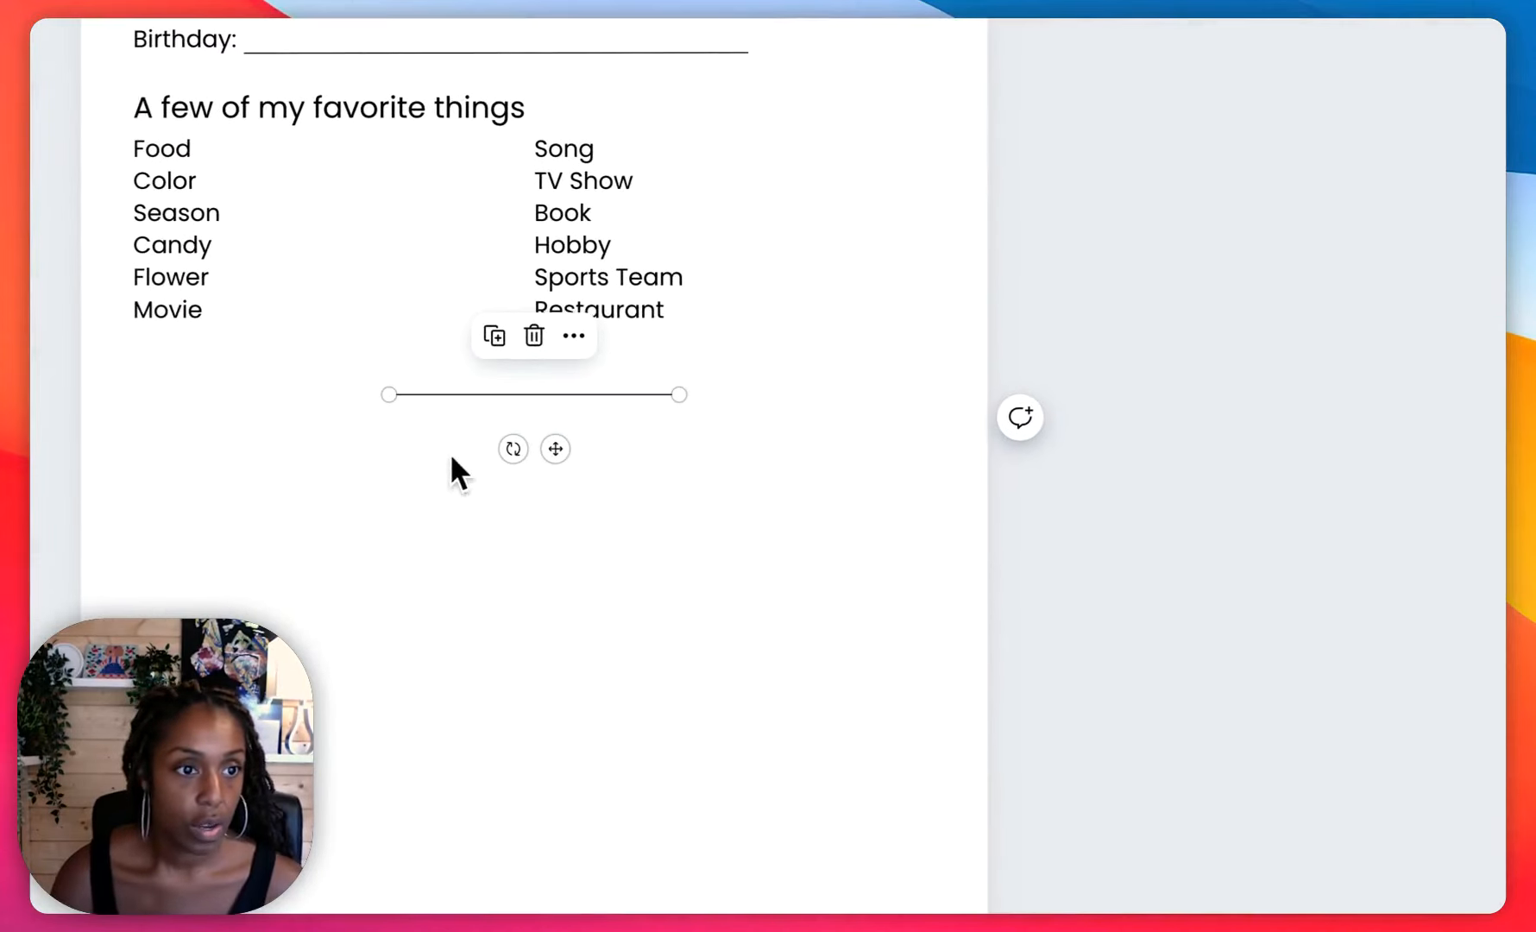
pyautogui.moveTo(466, 395); pyautogui.dragTo(921, 519)
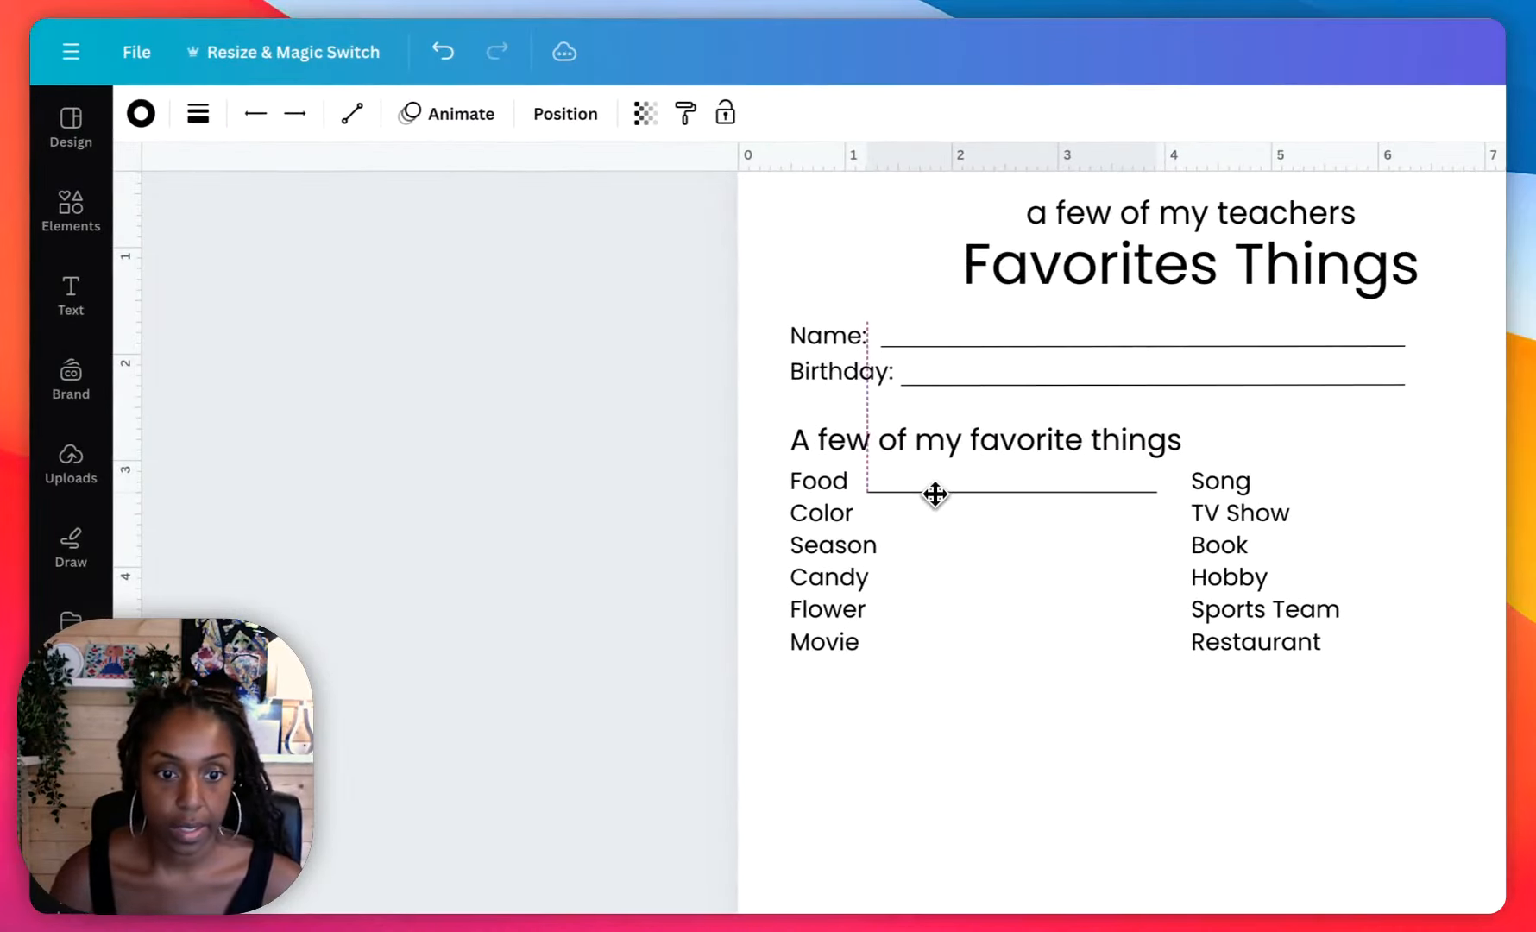
pyautogui.press('super+d')
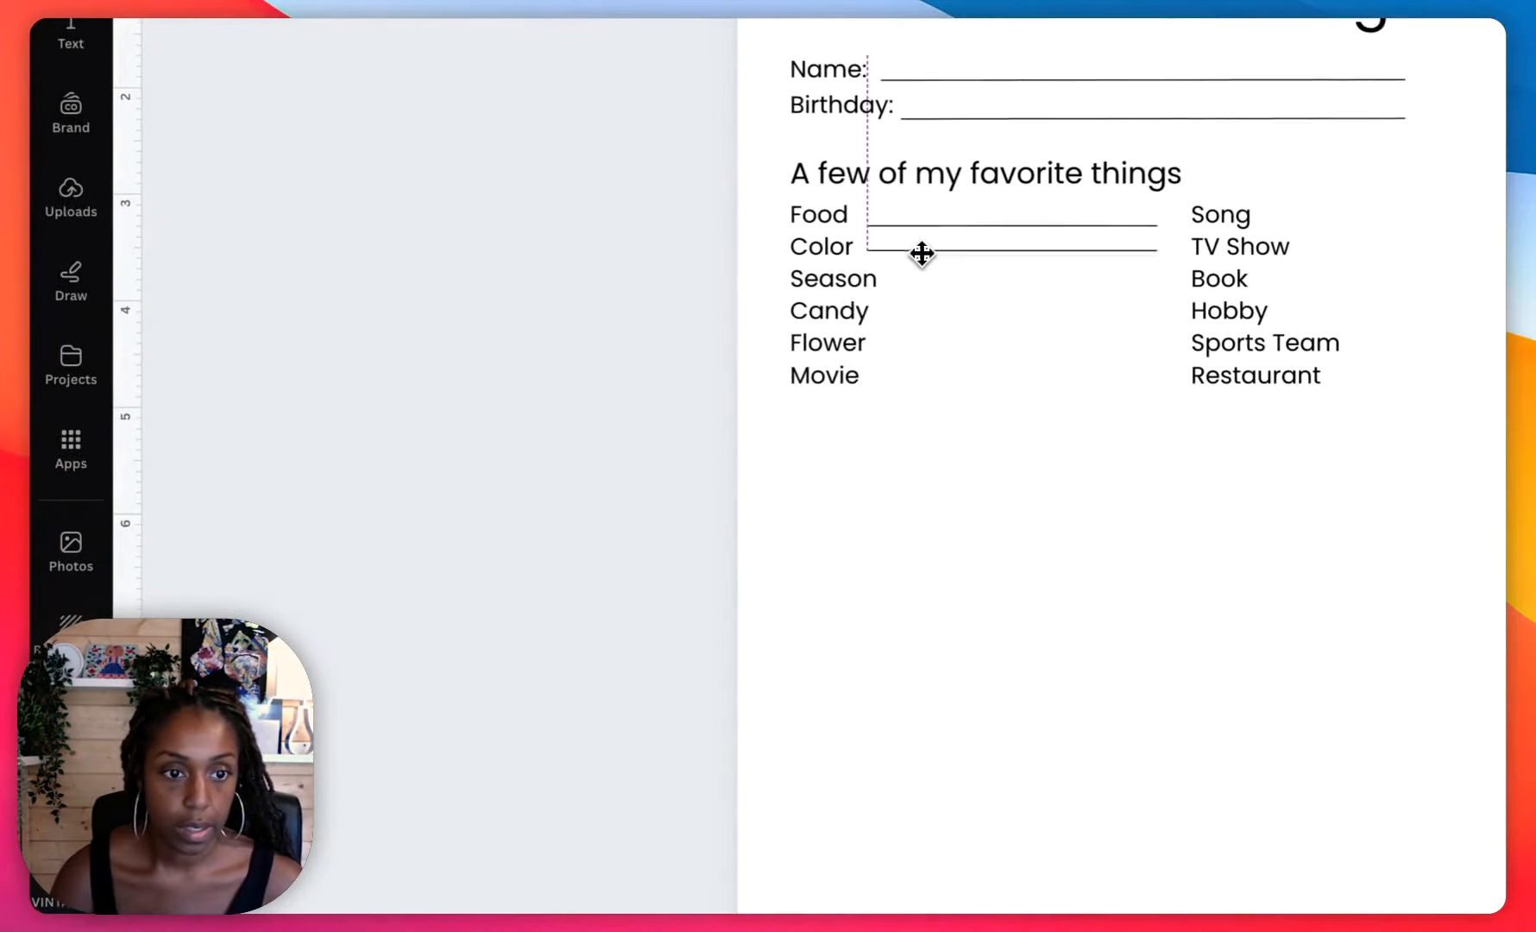
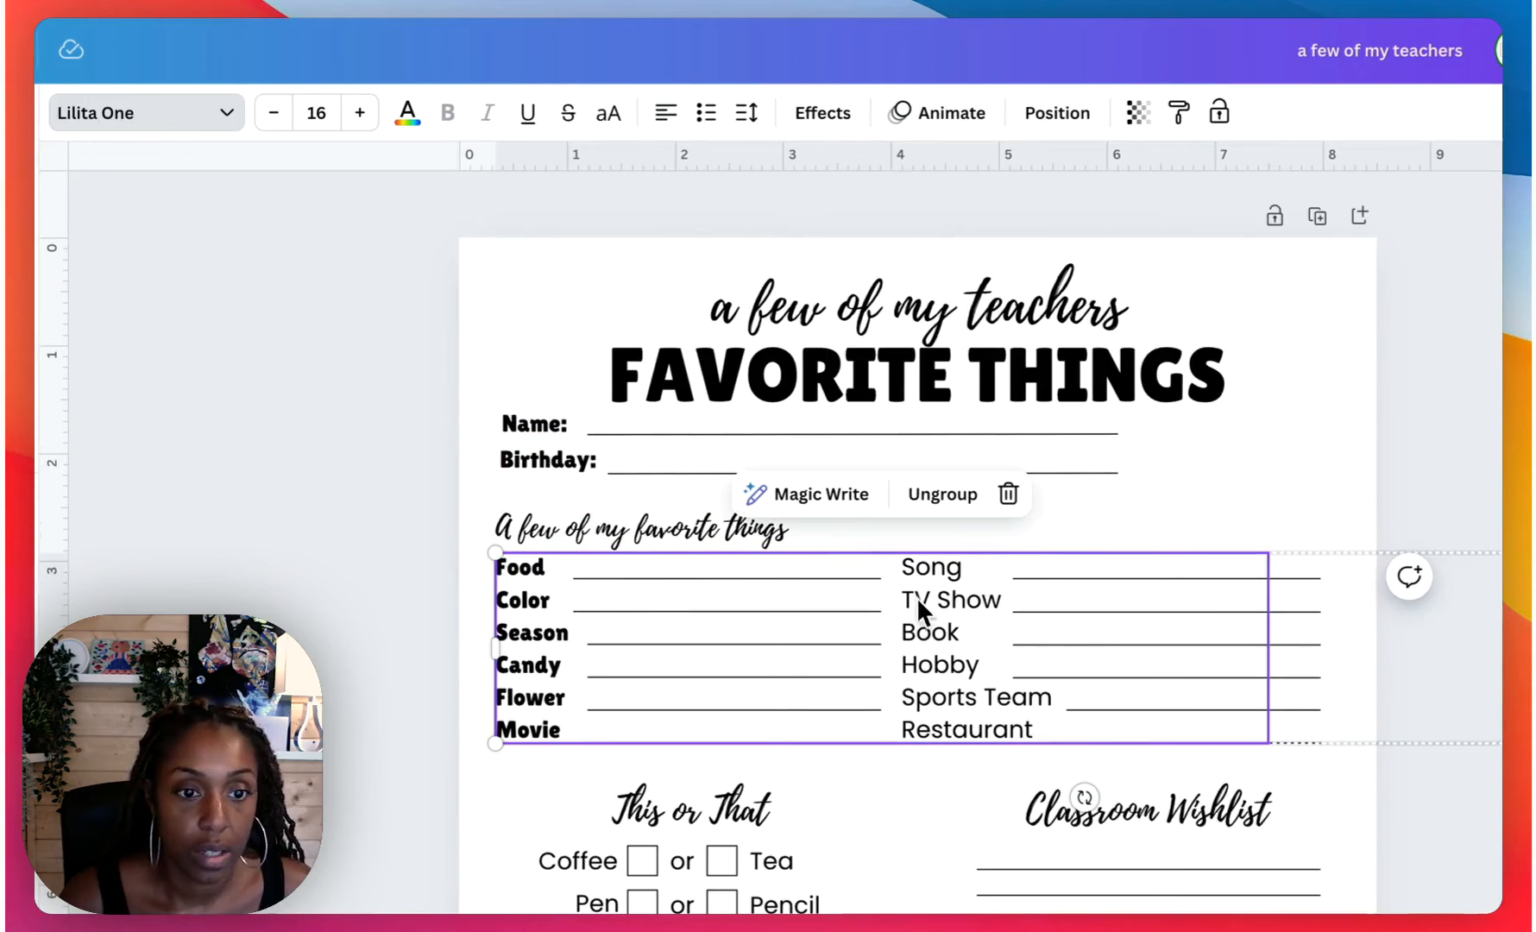
# Apply the copied Lilita One text style to the second favorites column and to "Coffee", "Pen" and the first-choice labels below them.
pyautogui.click(922, 610)
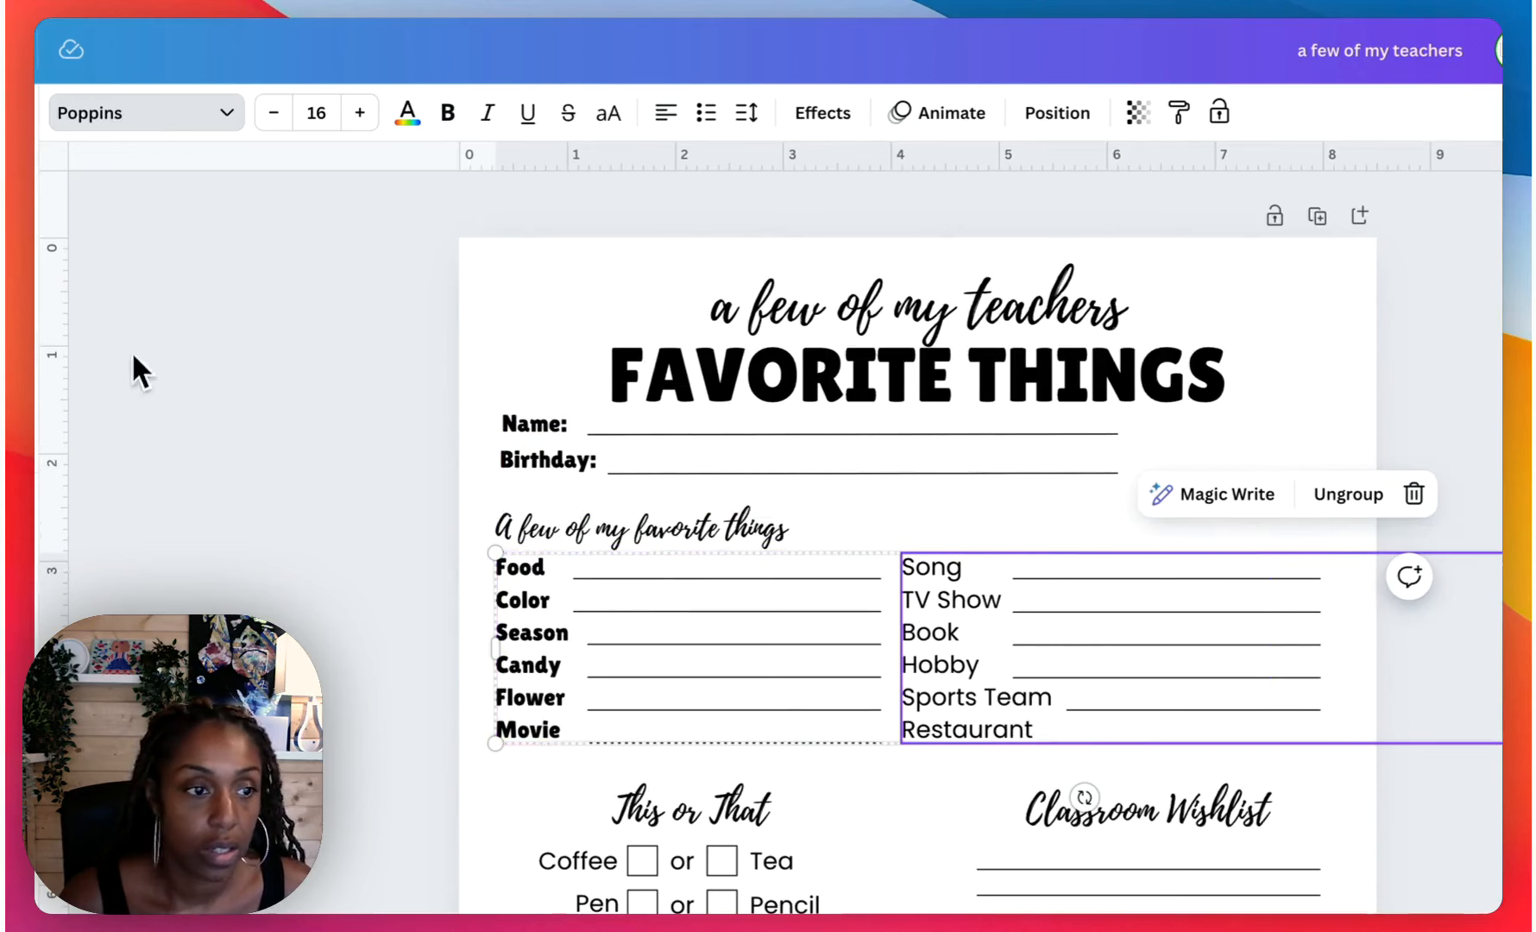
pyautogui.click(571, 870)
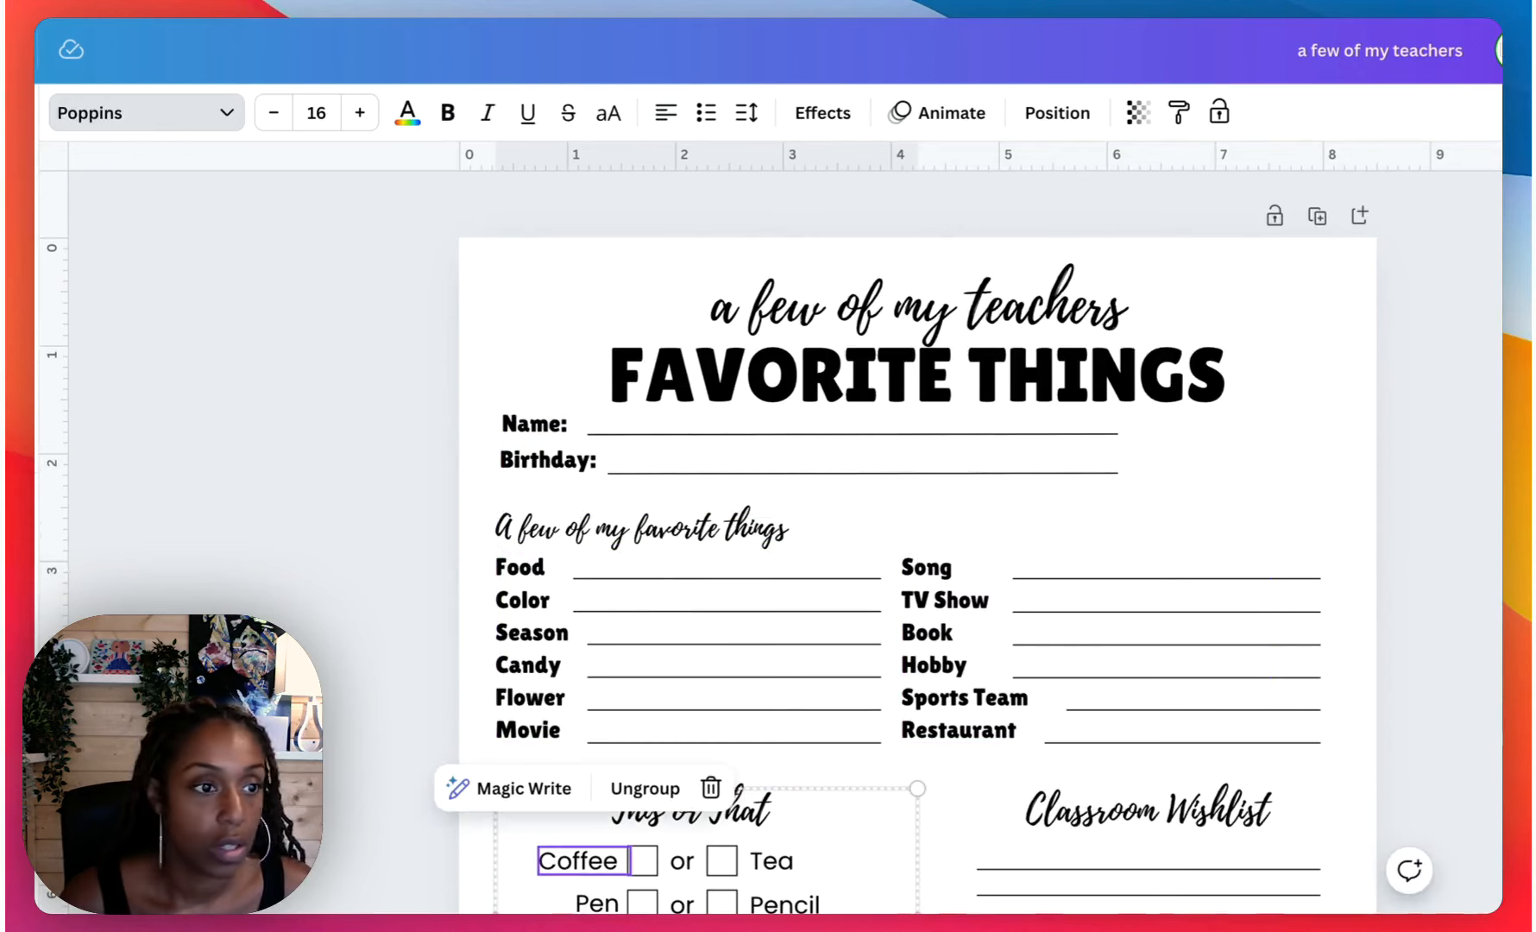
pyautogui.click(597, 903)
pyautogui.press('super+alt+v')
pyautogui.click(587, 912)
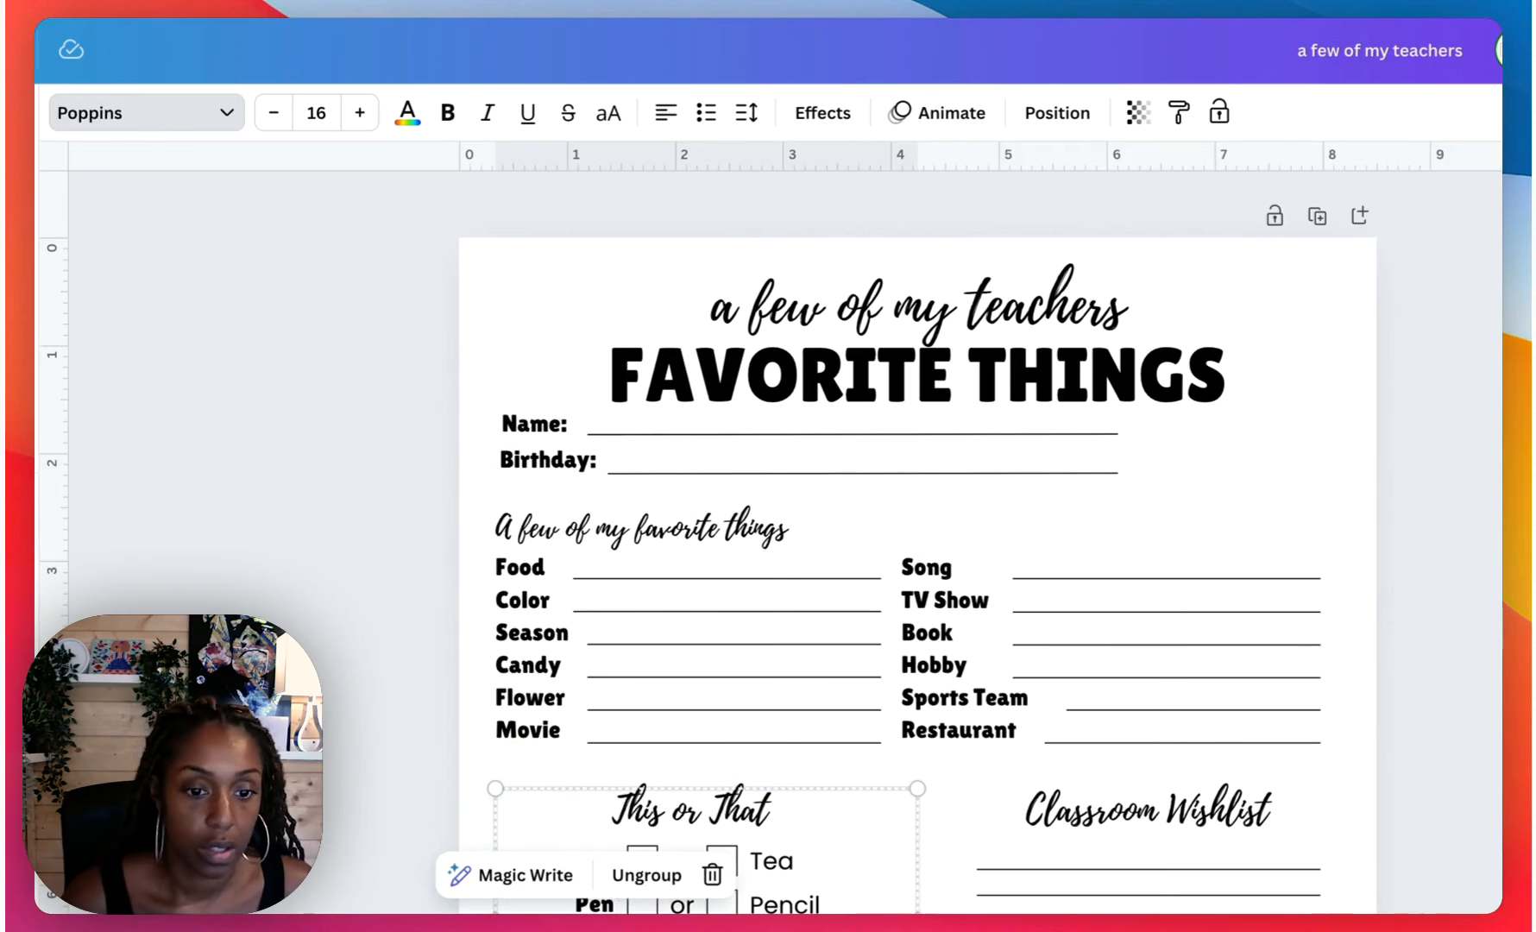
pyautogui.press('super+alt+v')
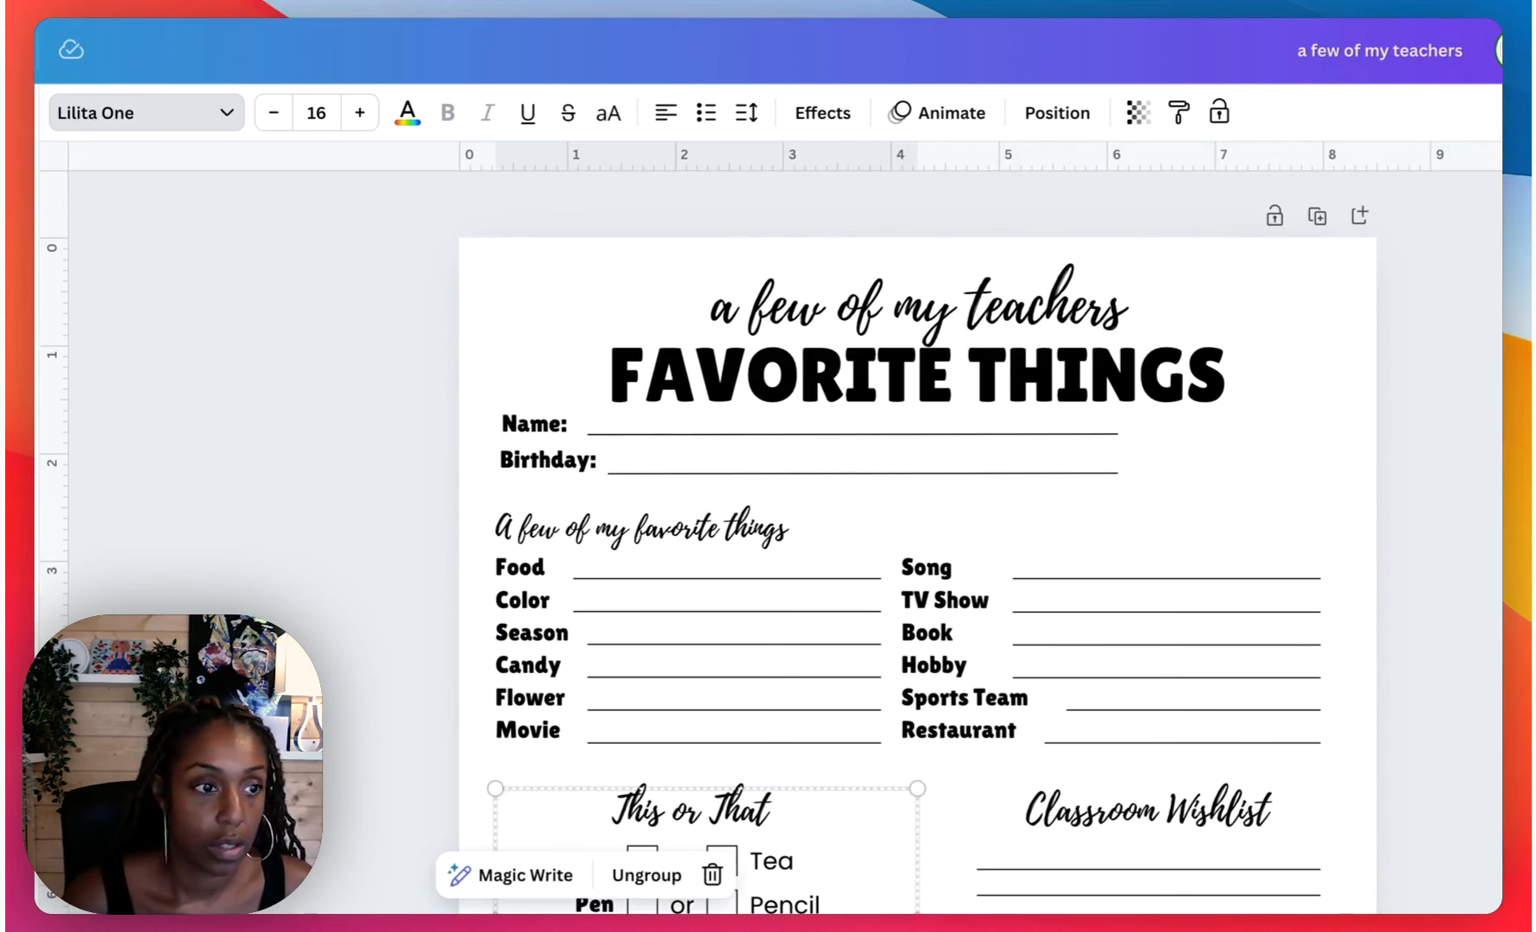
pyautogui.click(584, 912)
pyautogui.press('super+alt+v')
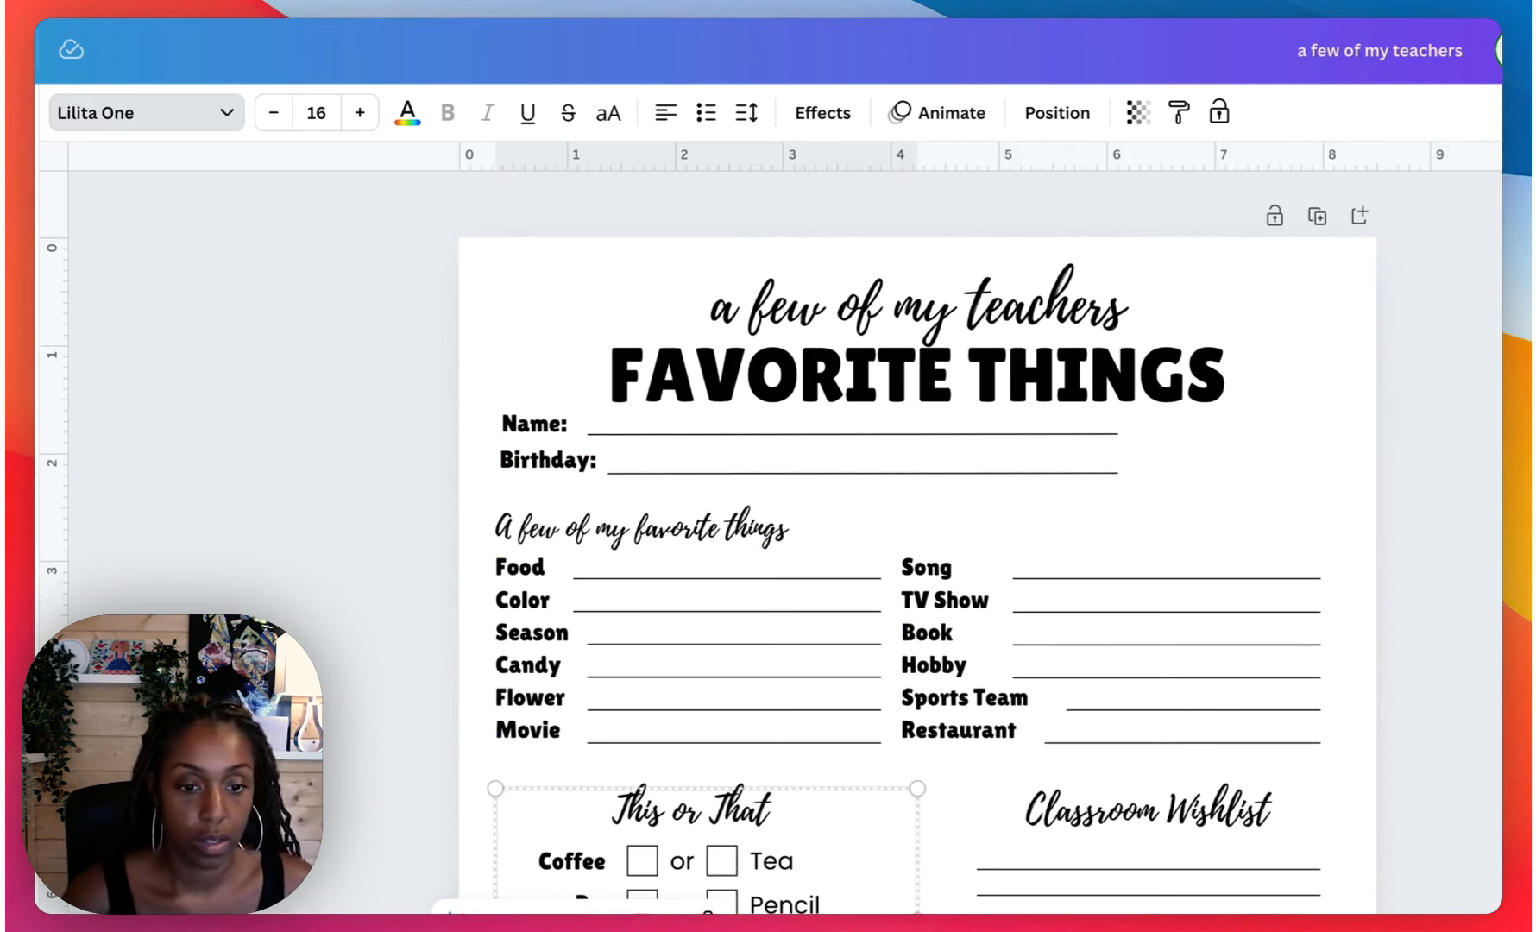
pyautogui.click(583, 912)
pyautogui.press('super+alt+v')
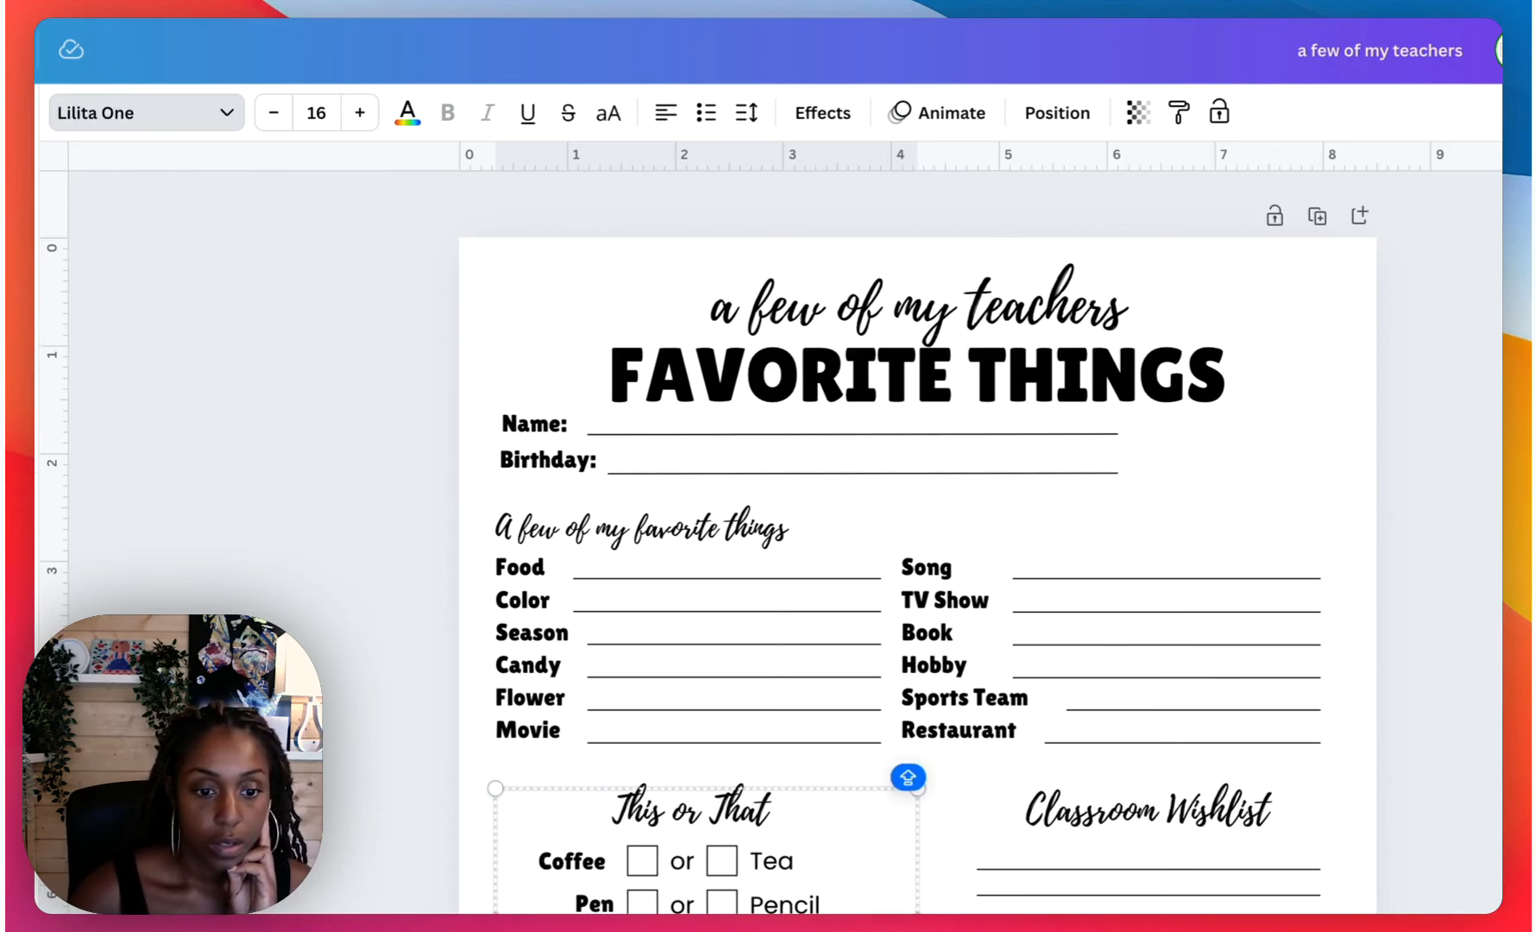
# Apply the copied Lilita One text style to "Tea", "Pencil" and the second-choice labels below them in the This or That section.
pyautogui.click(765, 860)
pyautogui.press('super+alt+v')
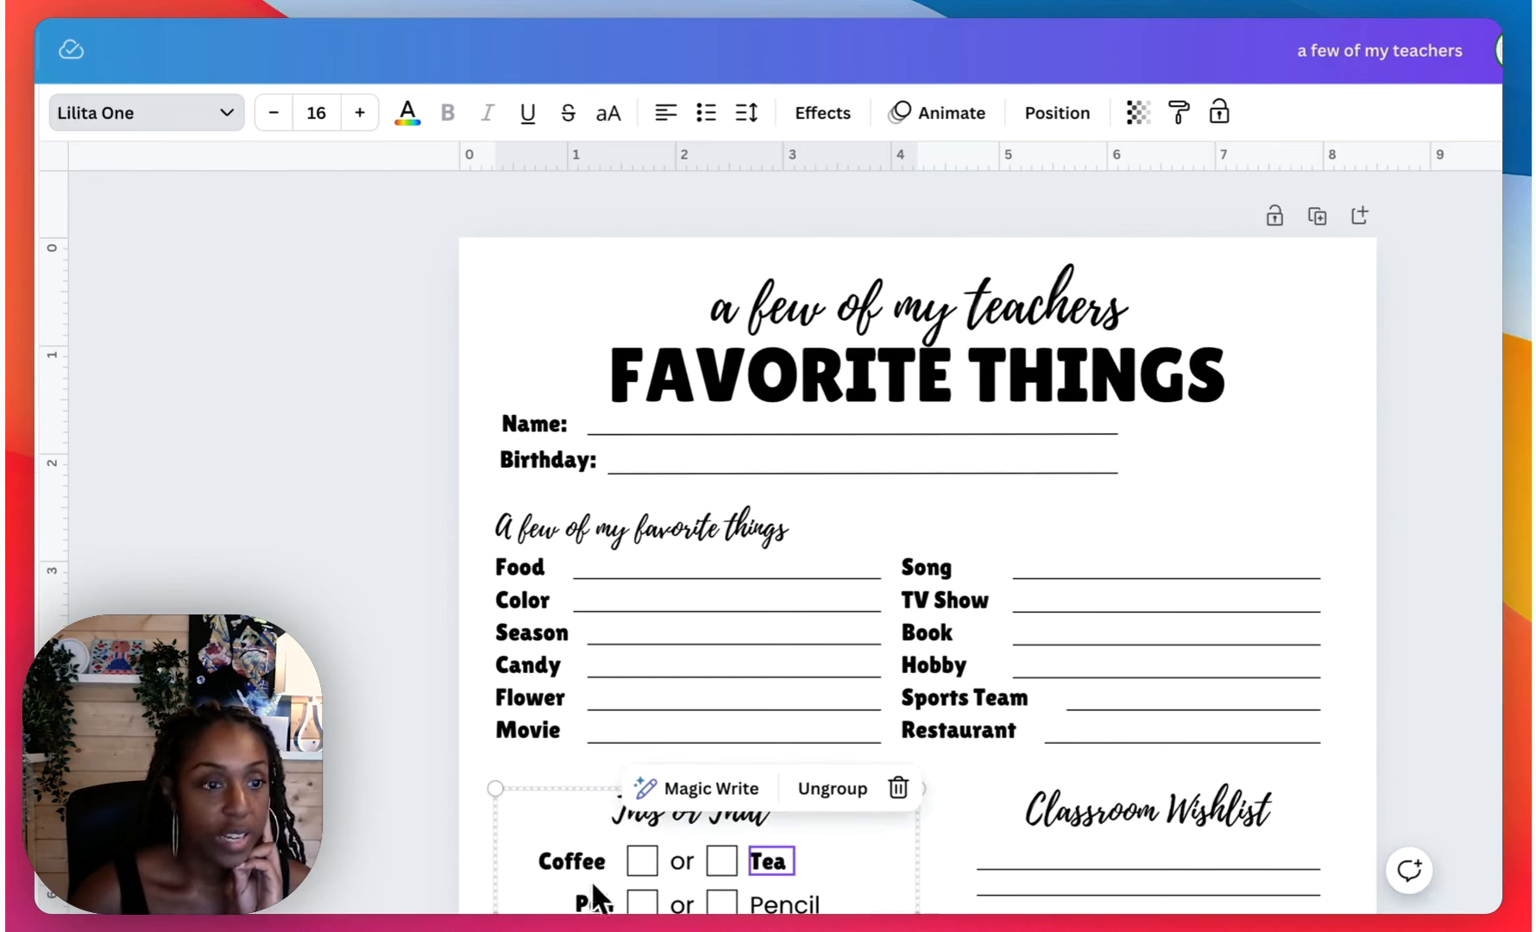
pyautogui.click(783, 904)
pyautogui.press('super+alt+v')
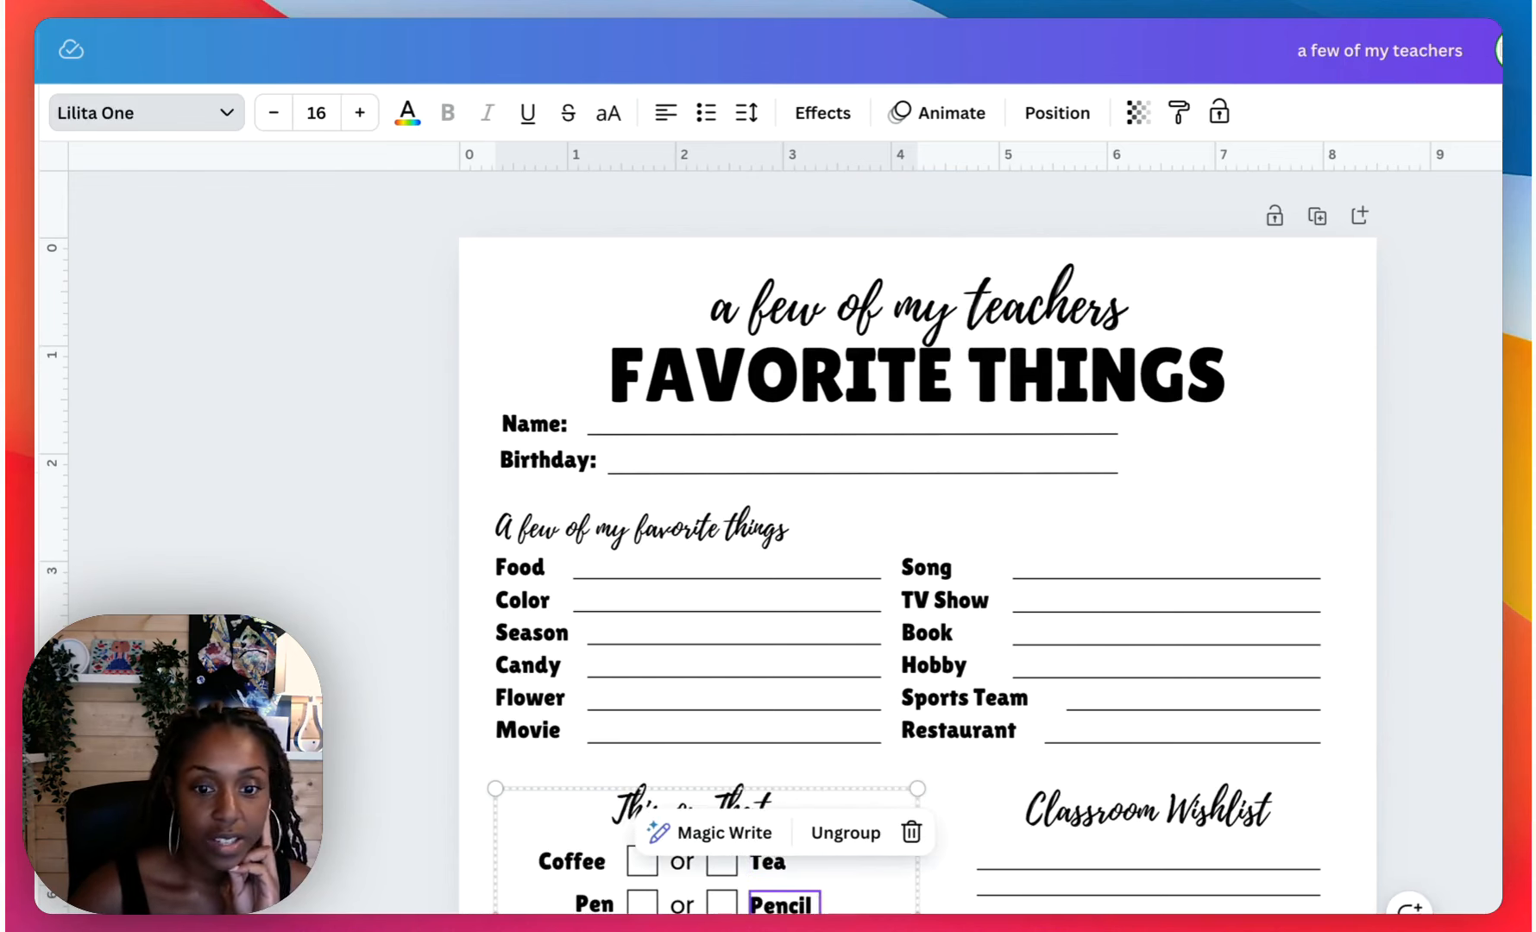
pyautogui.click(790, 931)
pyautogui.press('super+alt+v')
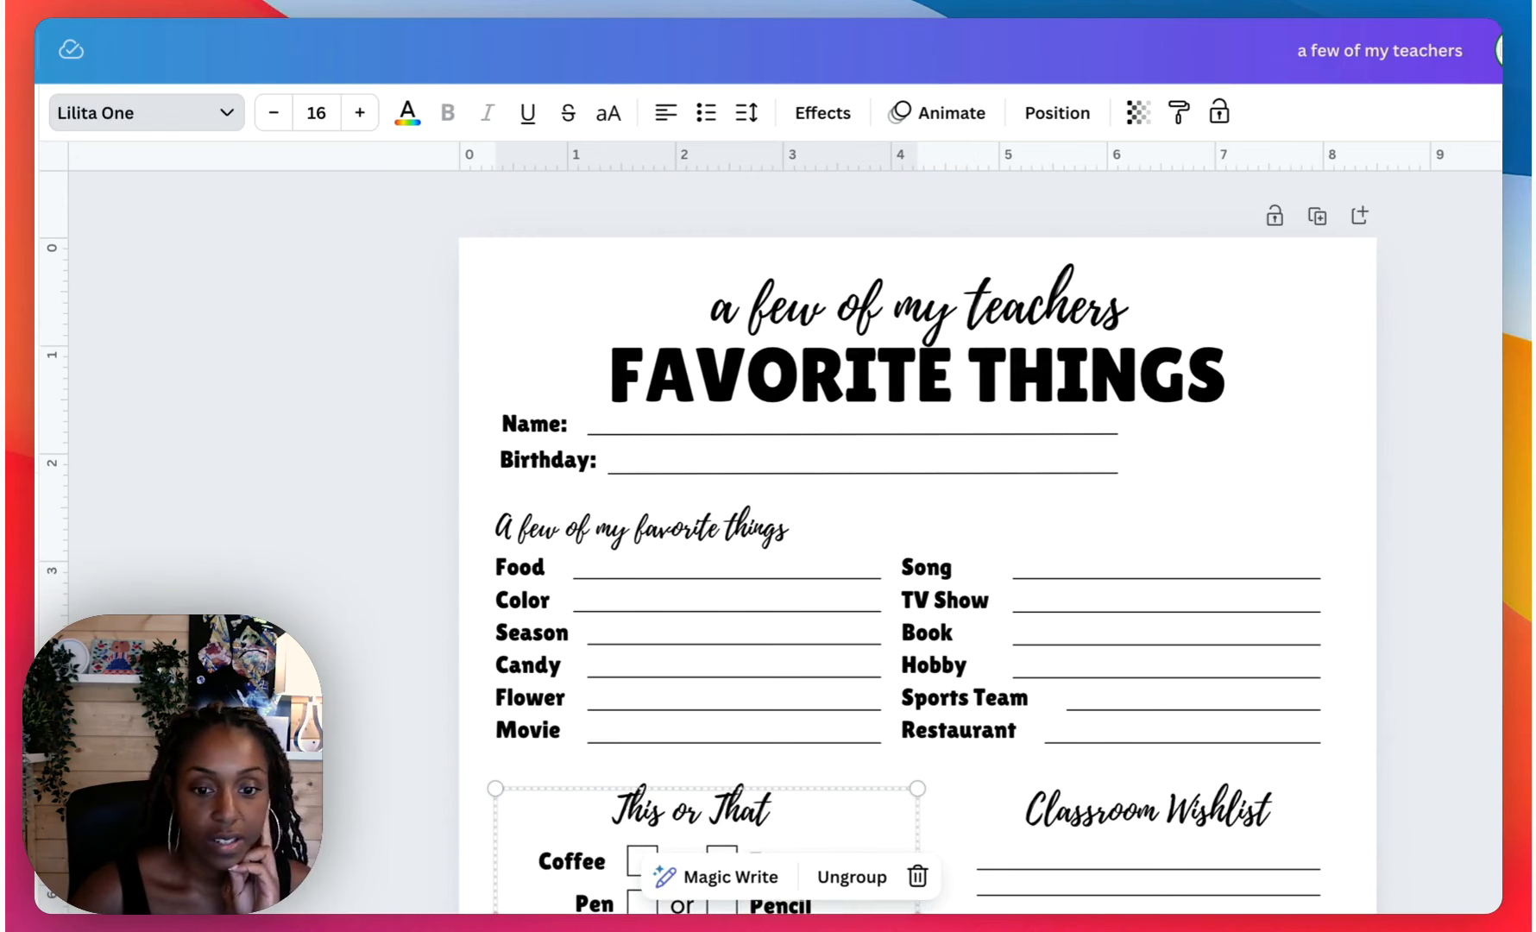
pyautogui.click(784, 931)
pyautogui.press('super+alt+v')
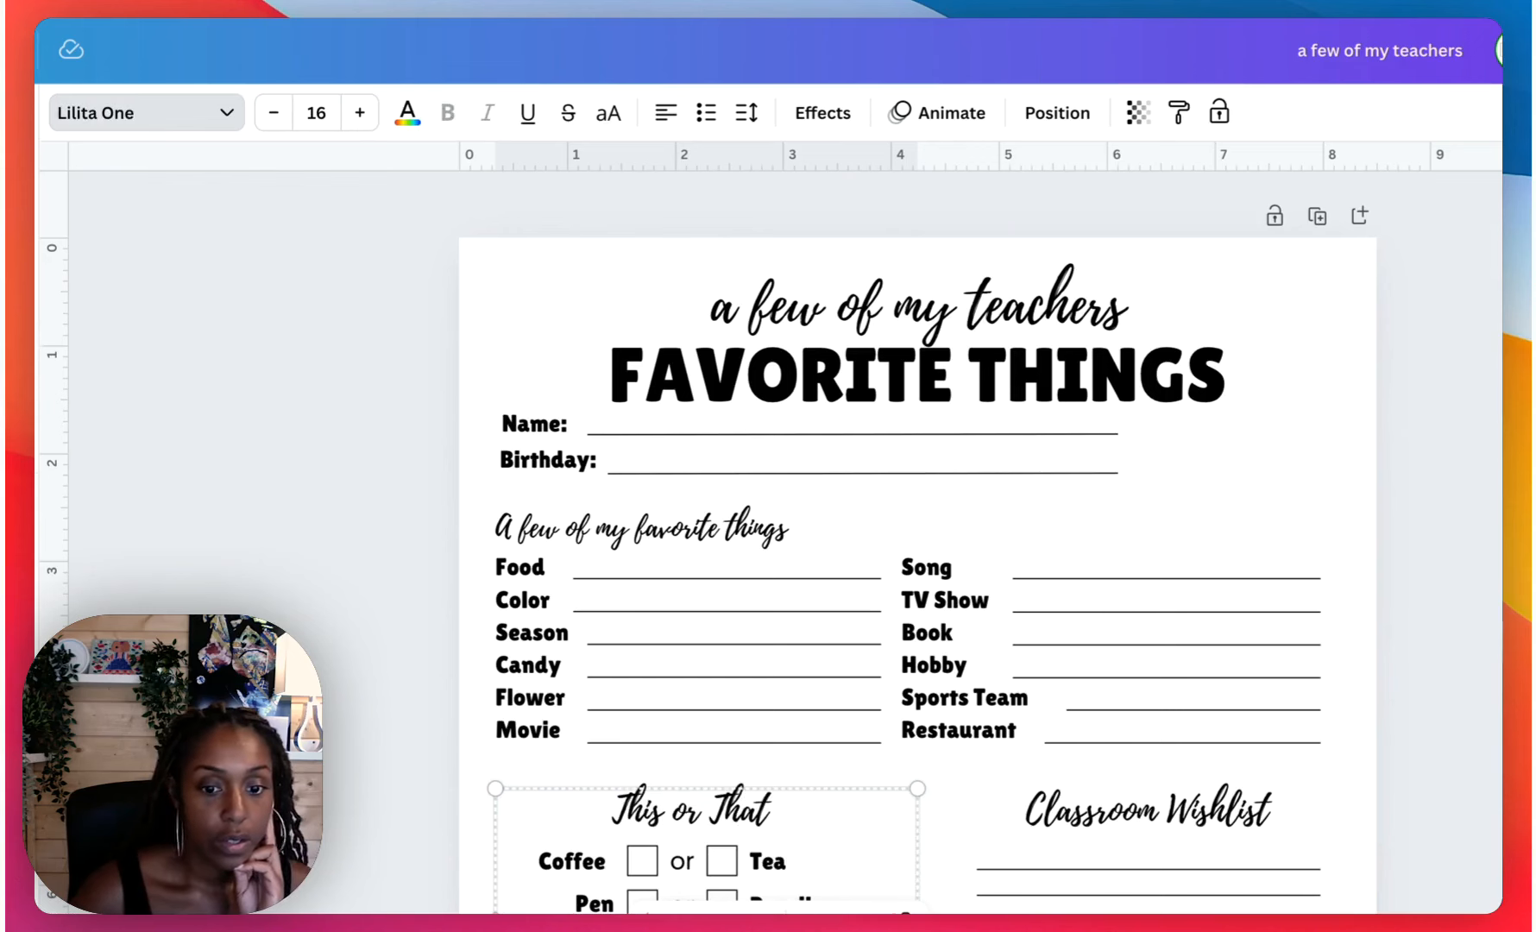
# Apply the copied Lilita One text style to the remaining This or That labels and to the labels under "More about me".
pyautogui.click(783, 931)
pyautogui.press('super+alt+v')
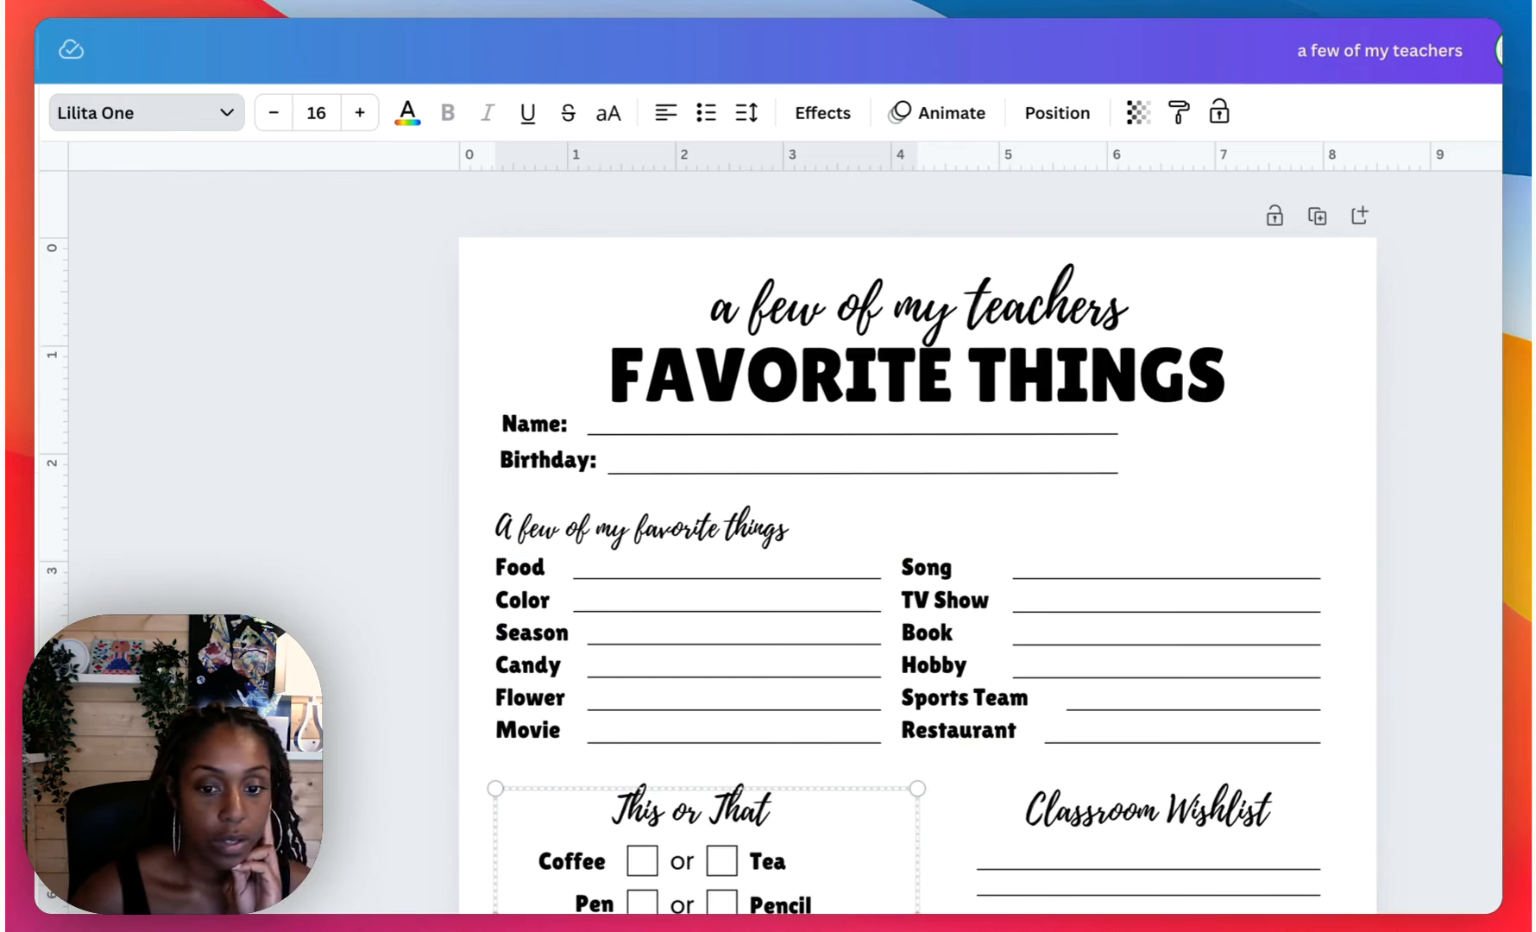
pyautogui.click(706, 931)
pyautogui.scroll(-3, 917, 541)
pyautogui.press('super+alt+v')
pyautogui.click(705, 931)
pyautogui.press('super+alt+v')
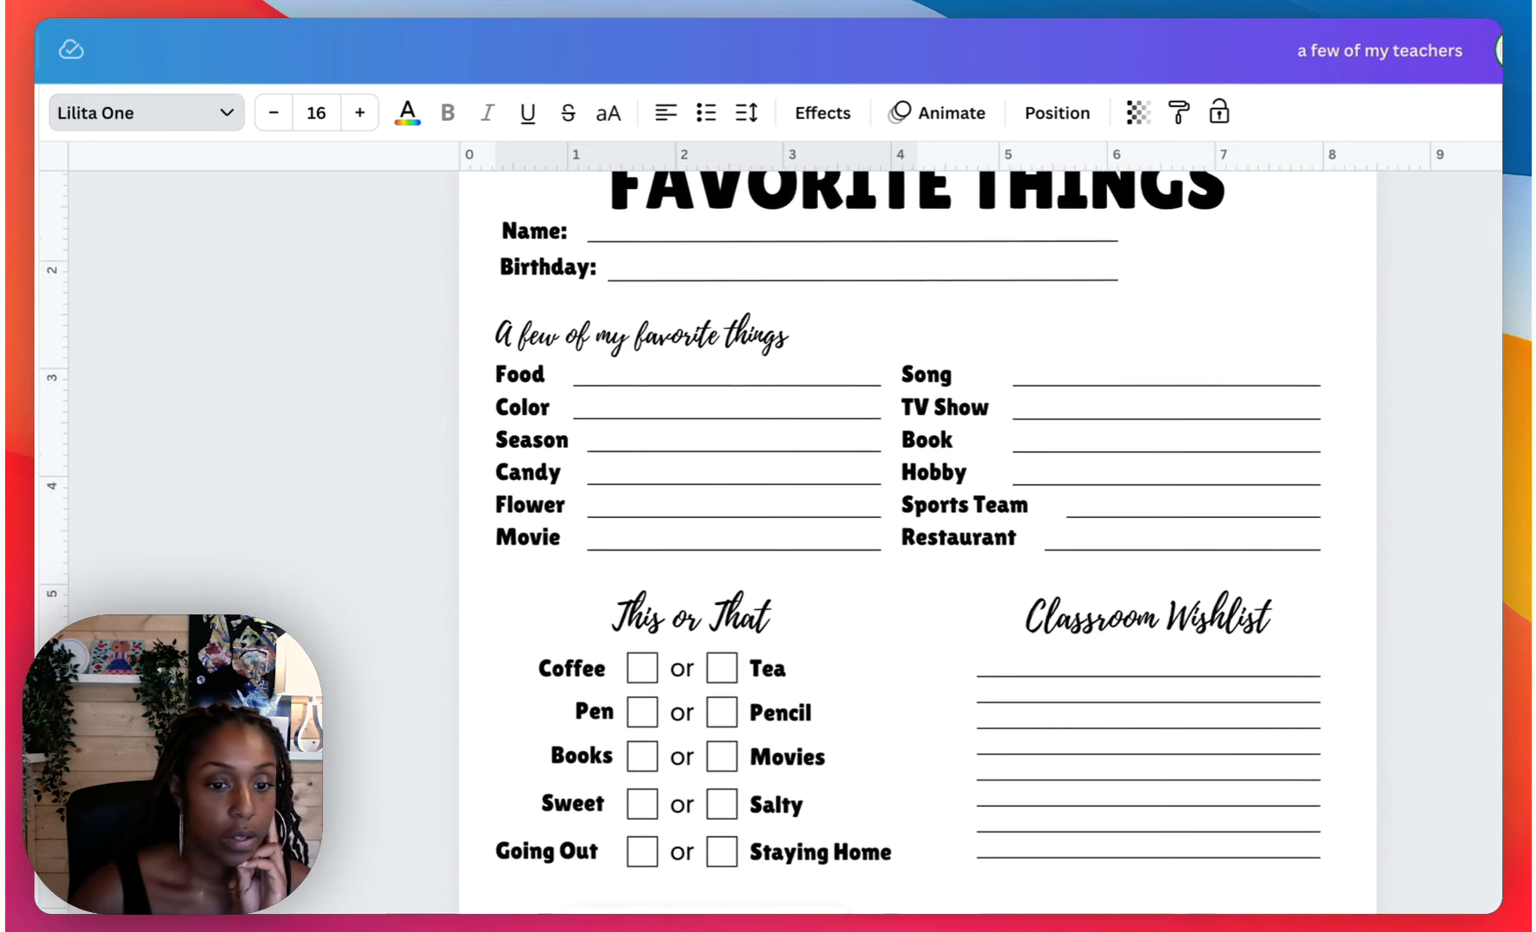
pyautogui.click(706, 931)
# Color the letters F, A, V, O, R, I and T of "FAVORITE" red, pink, light purple, purple, violet, teal and turquoise.
pyautogui.click(436, 366)
pyautogui.scroll(3, 436, 367)
pyautogui.click(452, 385)
pyautogui.click(429, 379)
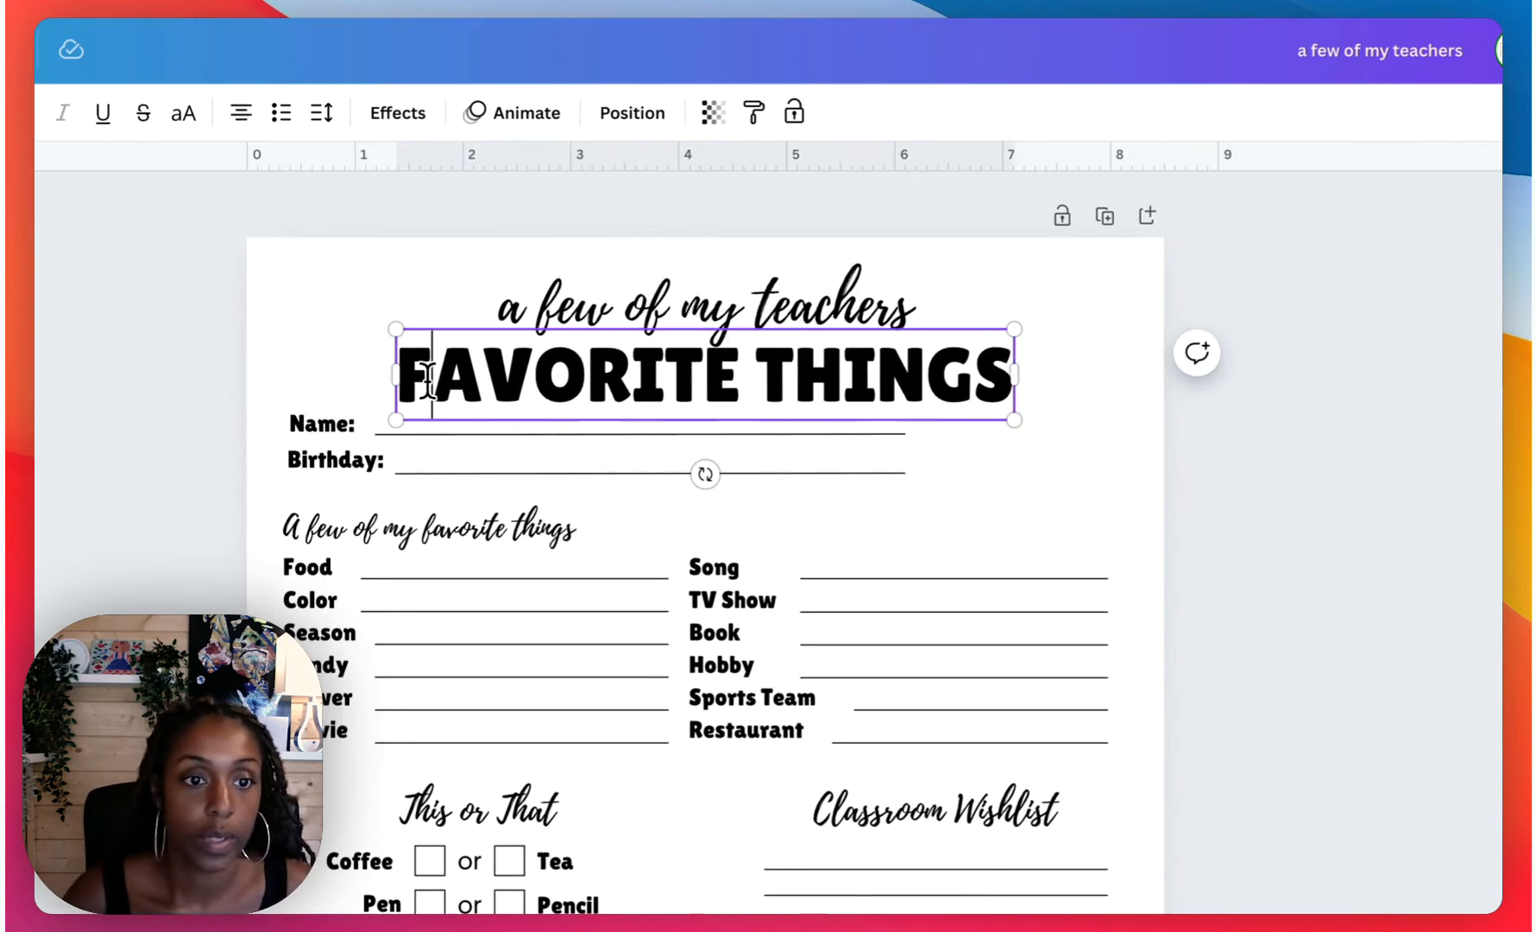
pyautogui.moveTo(407, 374); pyautogui.dragTo(348, 301)
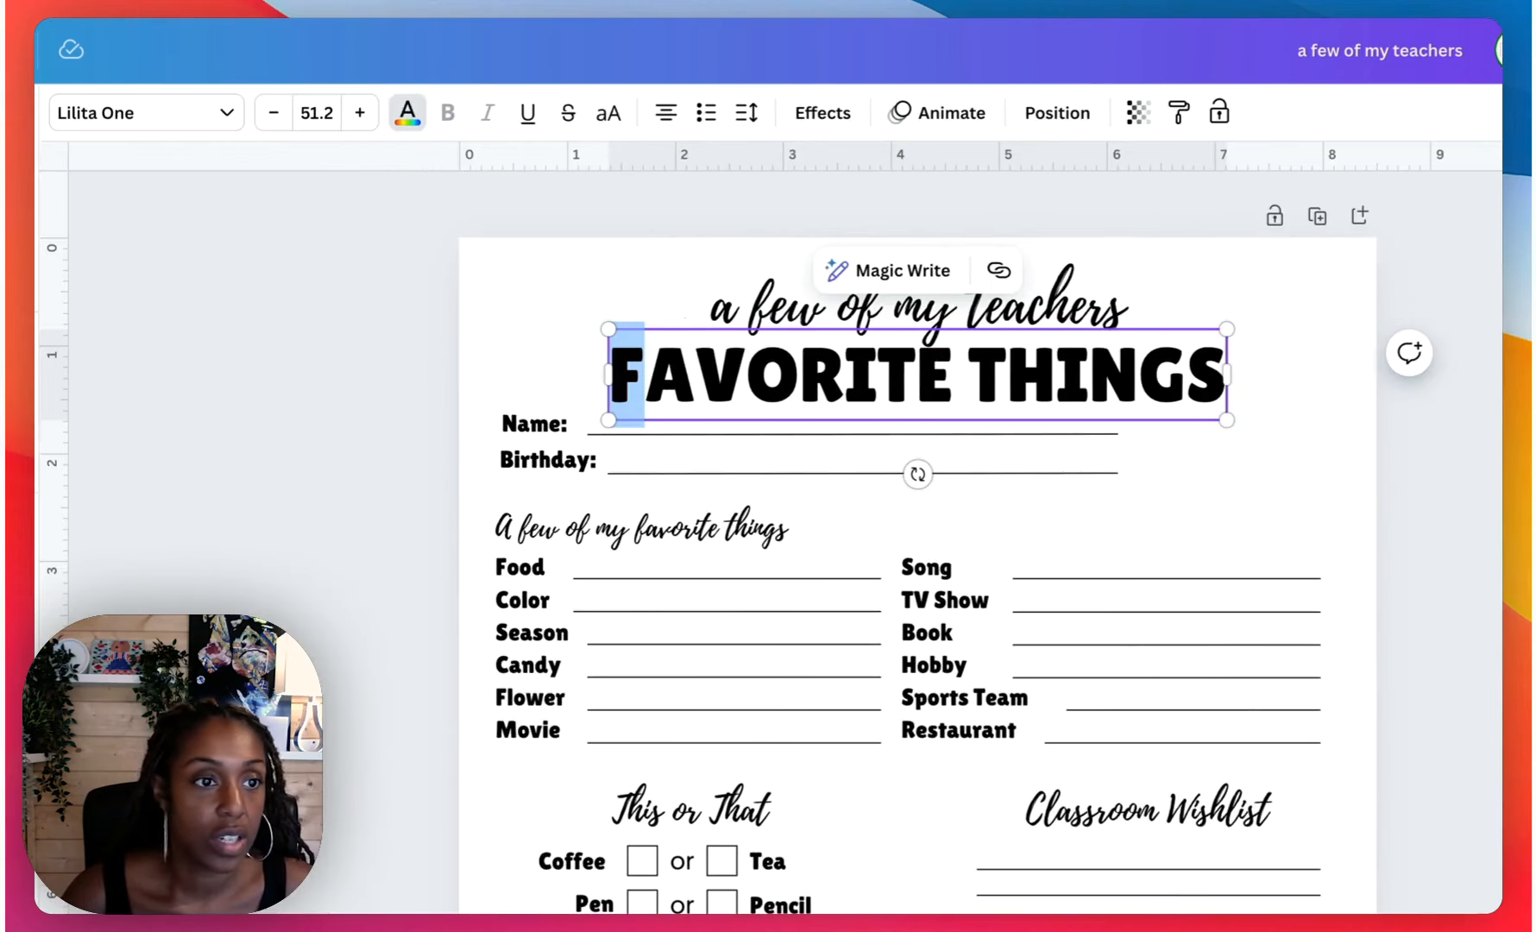
pyautogui.moveTo(688, 399)
pyautogui.mouseDown()
pyautogui.moveTo(665, 398)
pyautogui.moveTo(723, 392)
pyautogui.moveTo(701, 393)
pyautogui.mouseUp()
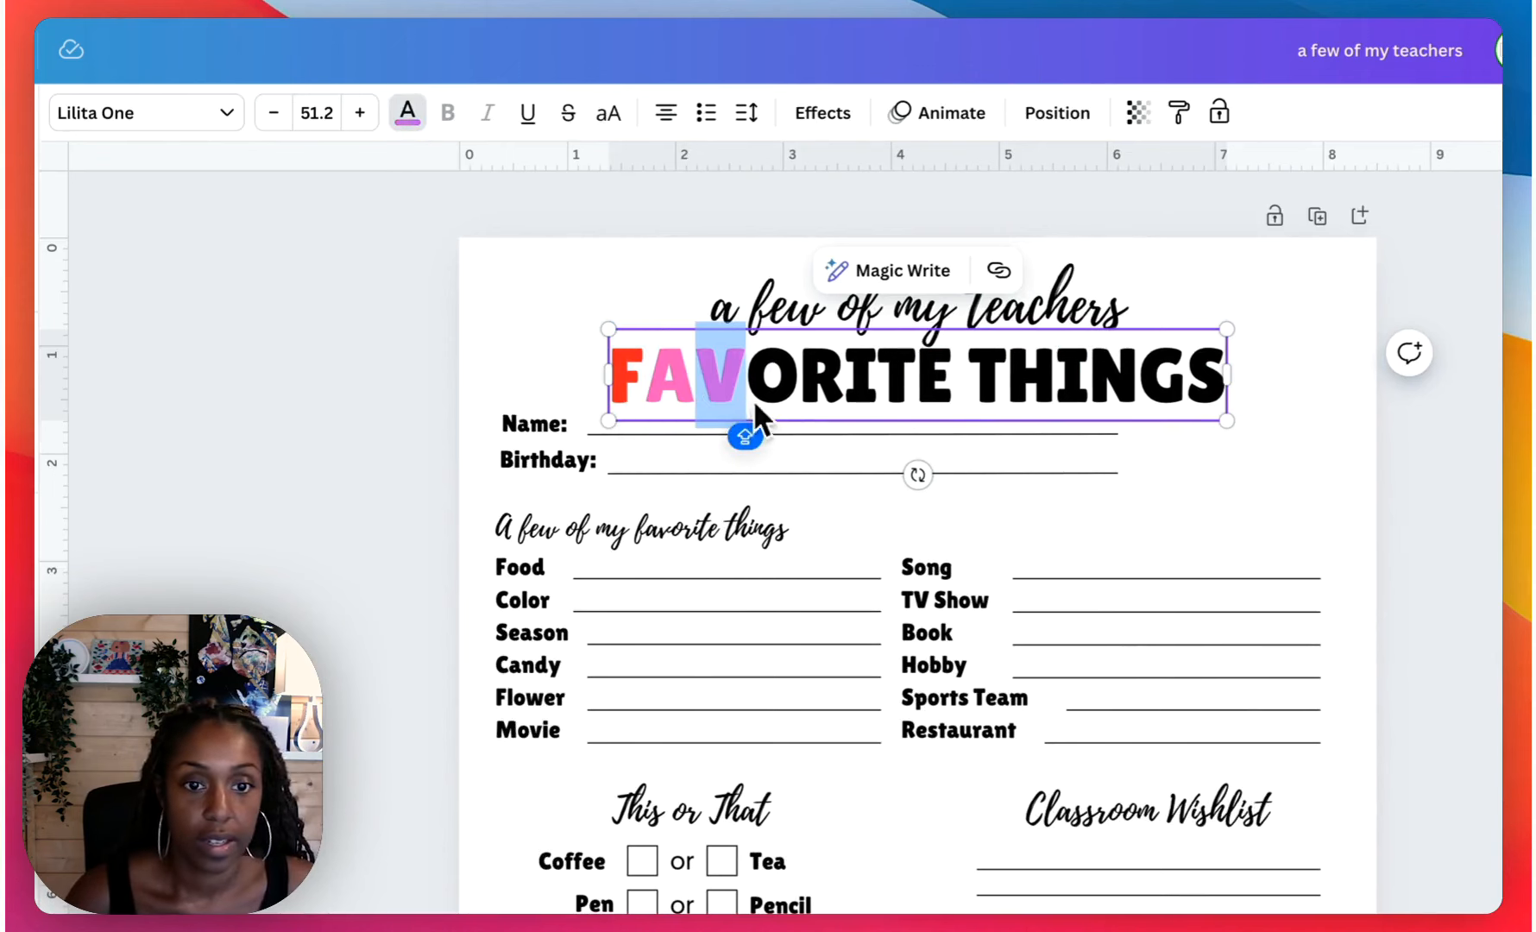
pyautogui.click(786, 391)
pyautogui.moveTo(800, 393); pyautogui.dragTo(748, 393)
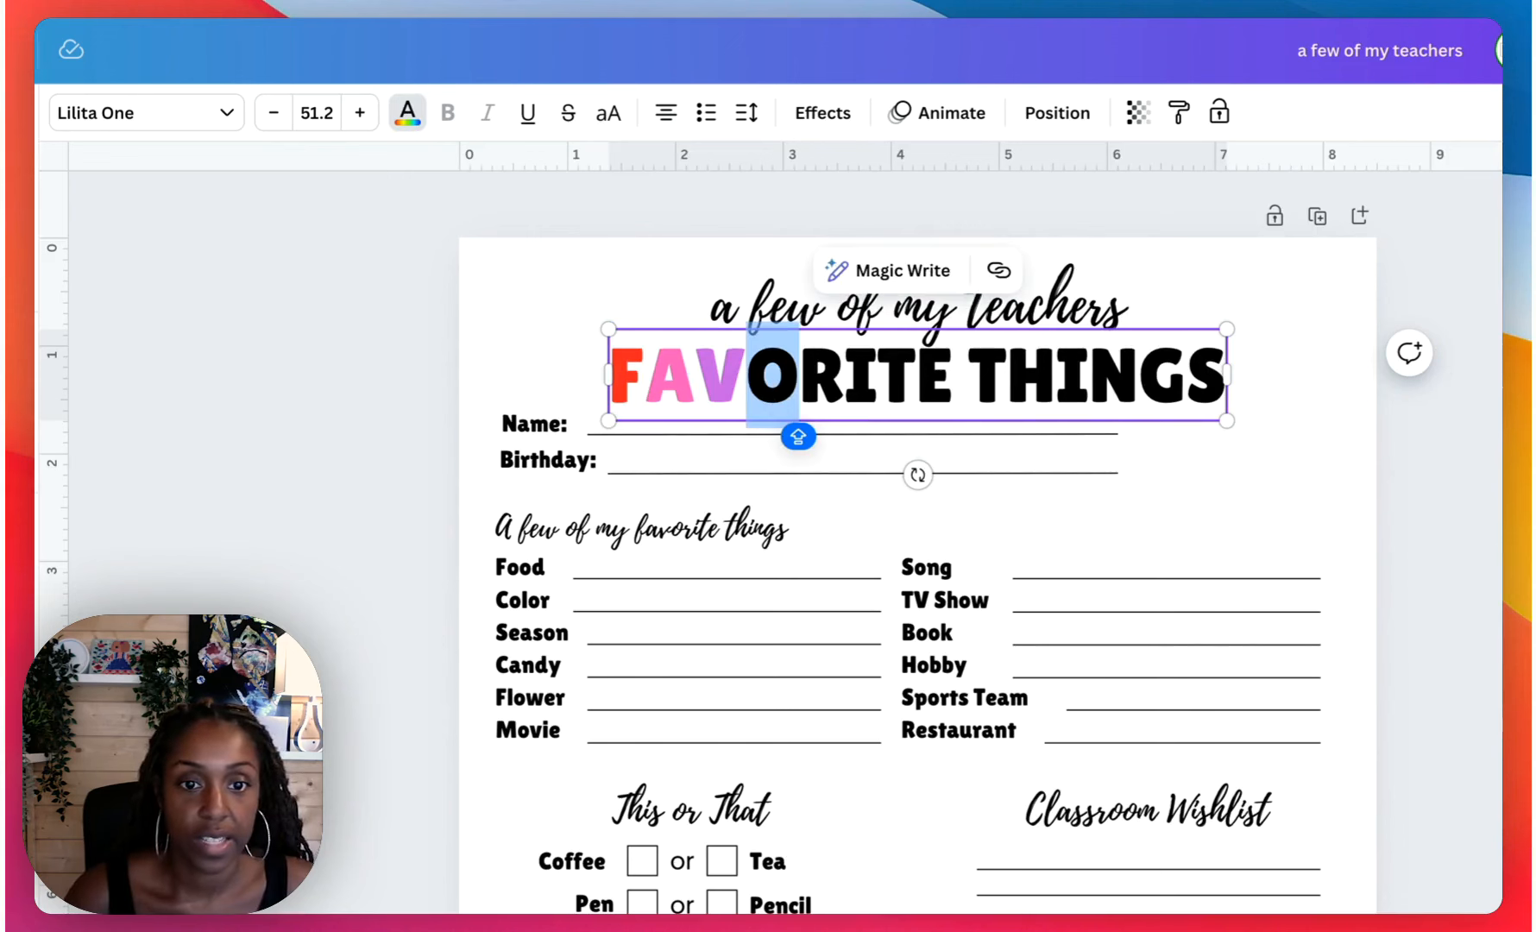
pyautogui.moveTo(846, 392); pyautogui.dragTo(800, 393)
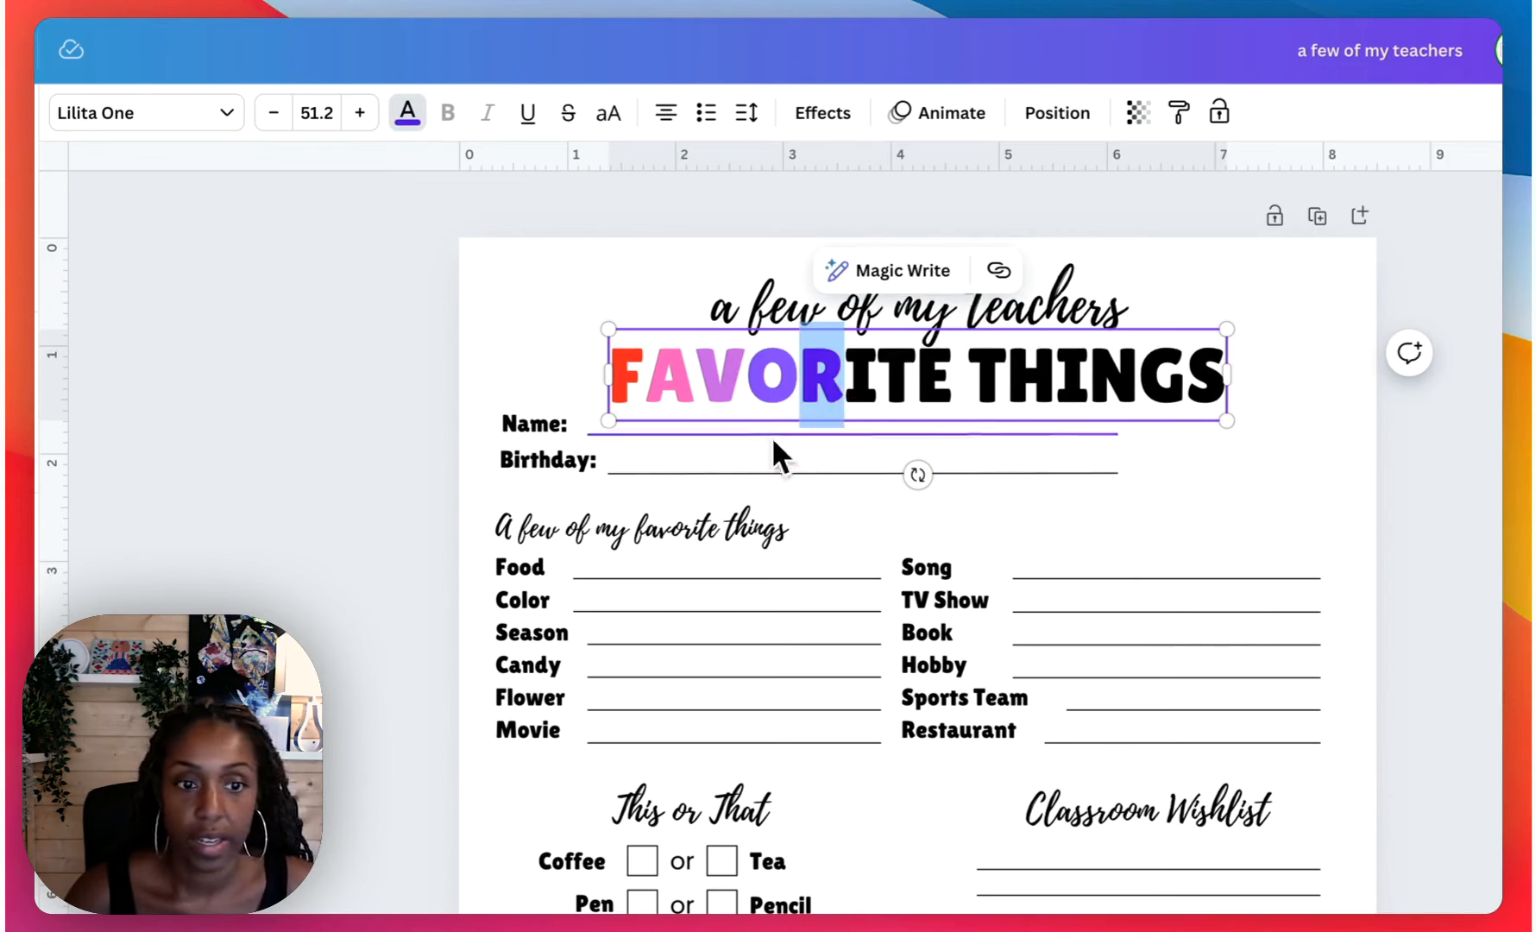
pyautogui.moveTo(875, 395)
pyautogui.mouseDown()
pyautogui.moveTo(848, 390)
pyautogui.moveTo(915, 376)
pyautogui.moveTo(882, 372)
pyautogui.mouseUp()
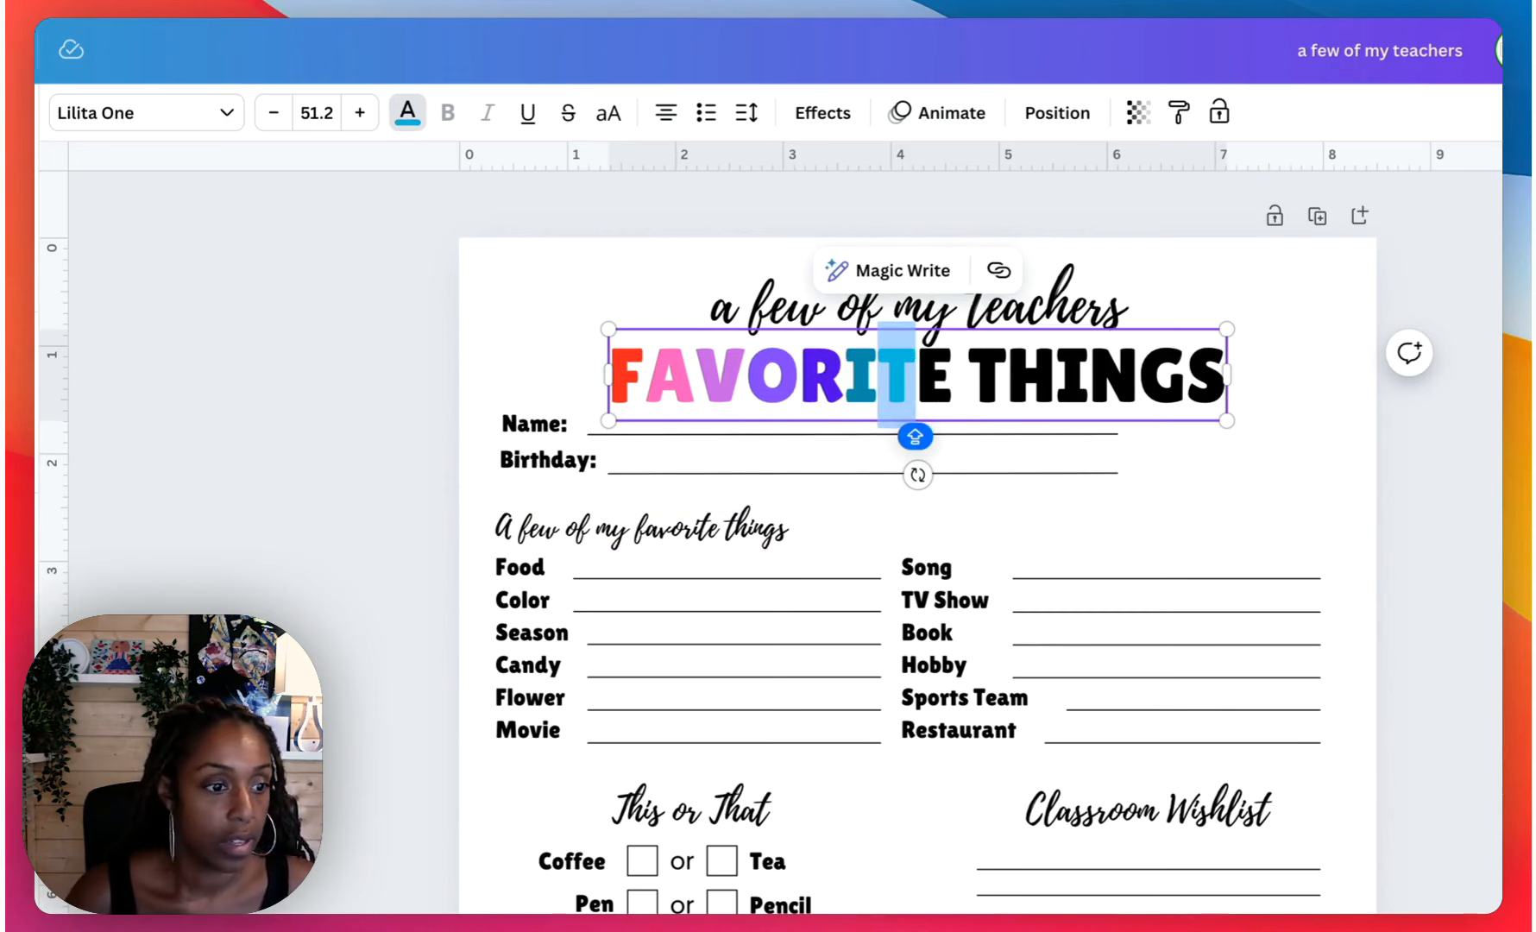
# Color the E of "FAVORITE" dark blue and the letters of "THINGS" green, lime, yellow, light orange, orange and red.
pyautogui.moveTo(917, 377); pyautogui.dragTo(1020, 393)
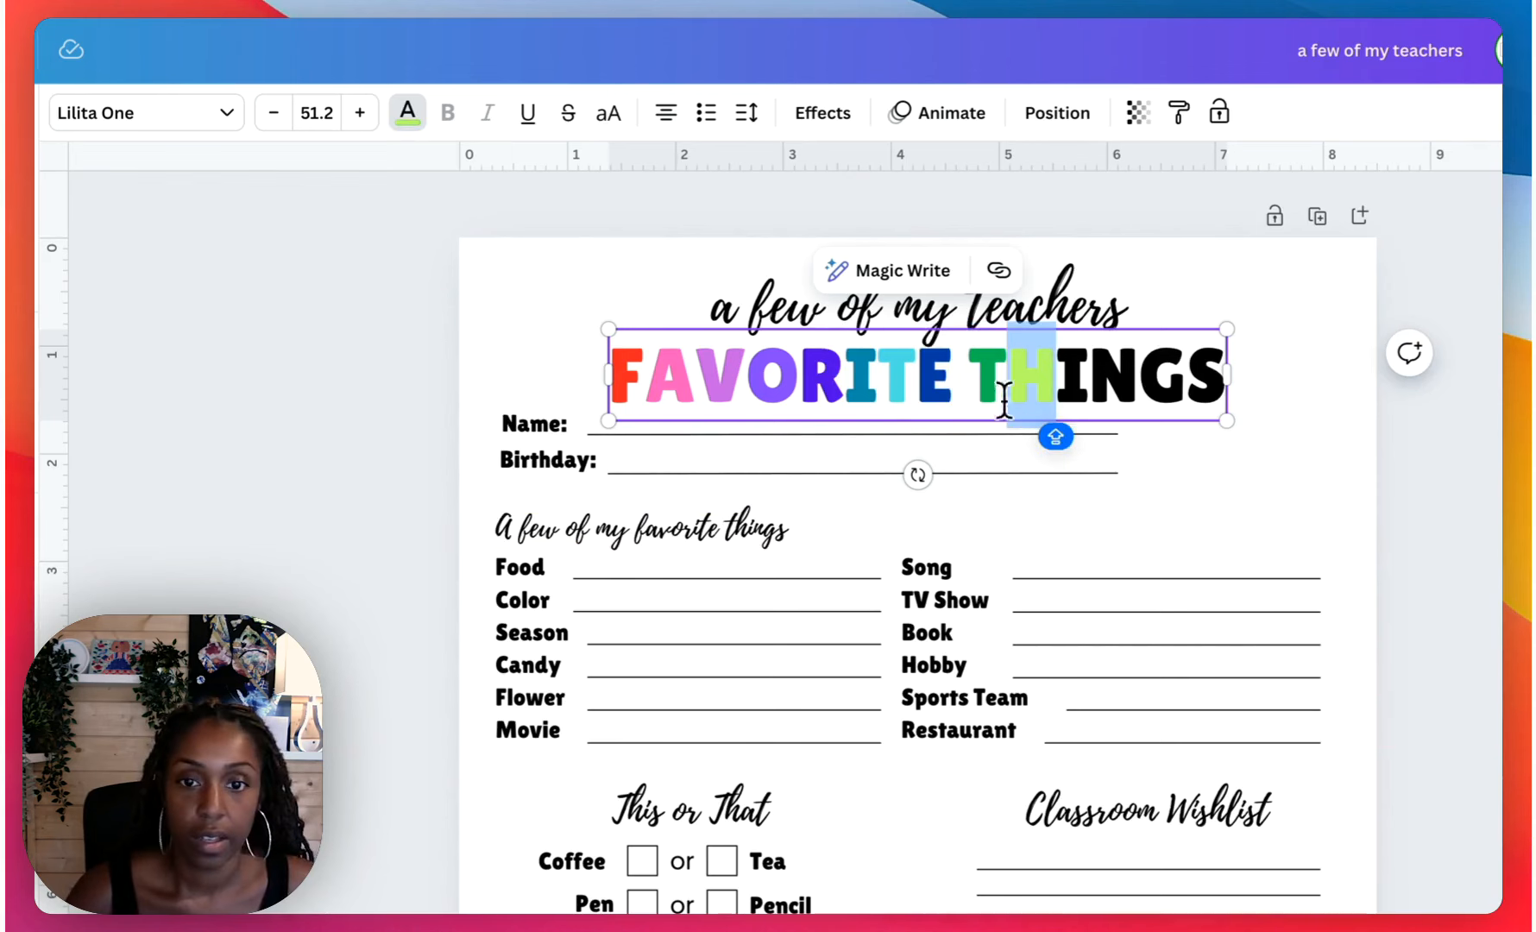
pyautogui.moveTo(1089, 393)
pyautogui.mouseDown()
pyautogui.moveTo(1058, 392)
pyautogui.moveTo(1094, 384)
pyautogui.mouseUp()
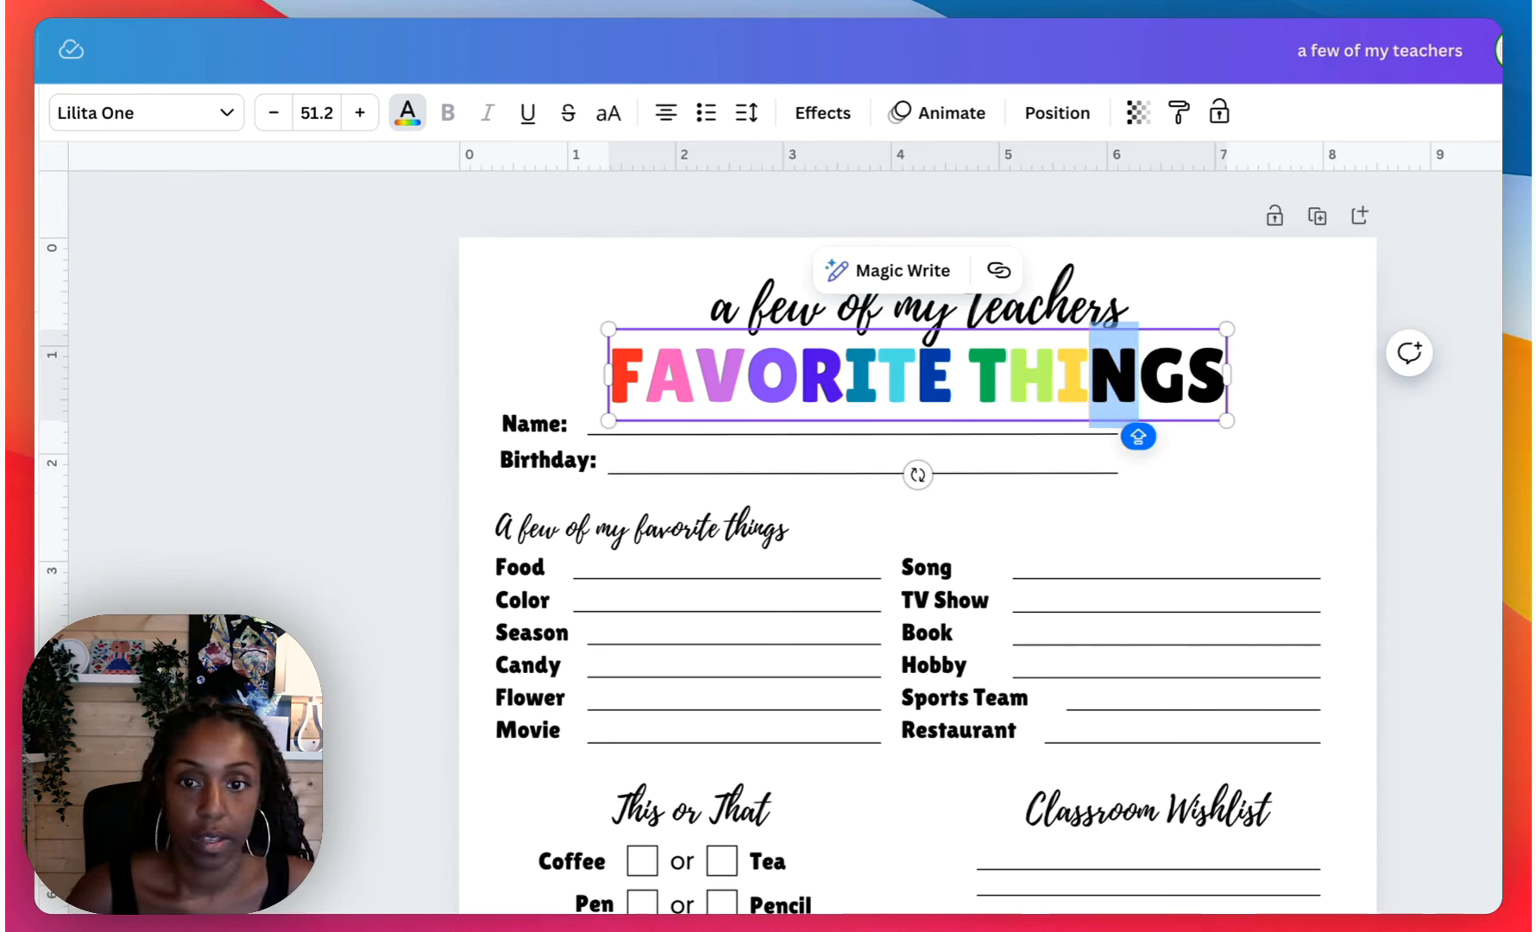
pyautogui.moveTo(1187, 377)
pyautogui.mouseDown()
pyautogui.moveTo(1141, 379)
pyautogui.moveTo(1208, 380)
pyautogui.moveTo(1187, 380)
pyautogui.mouseUp()
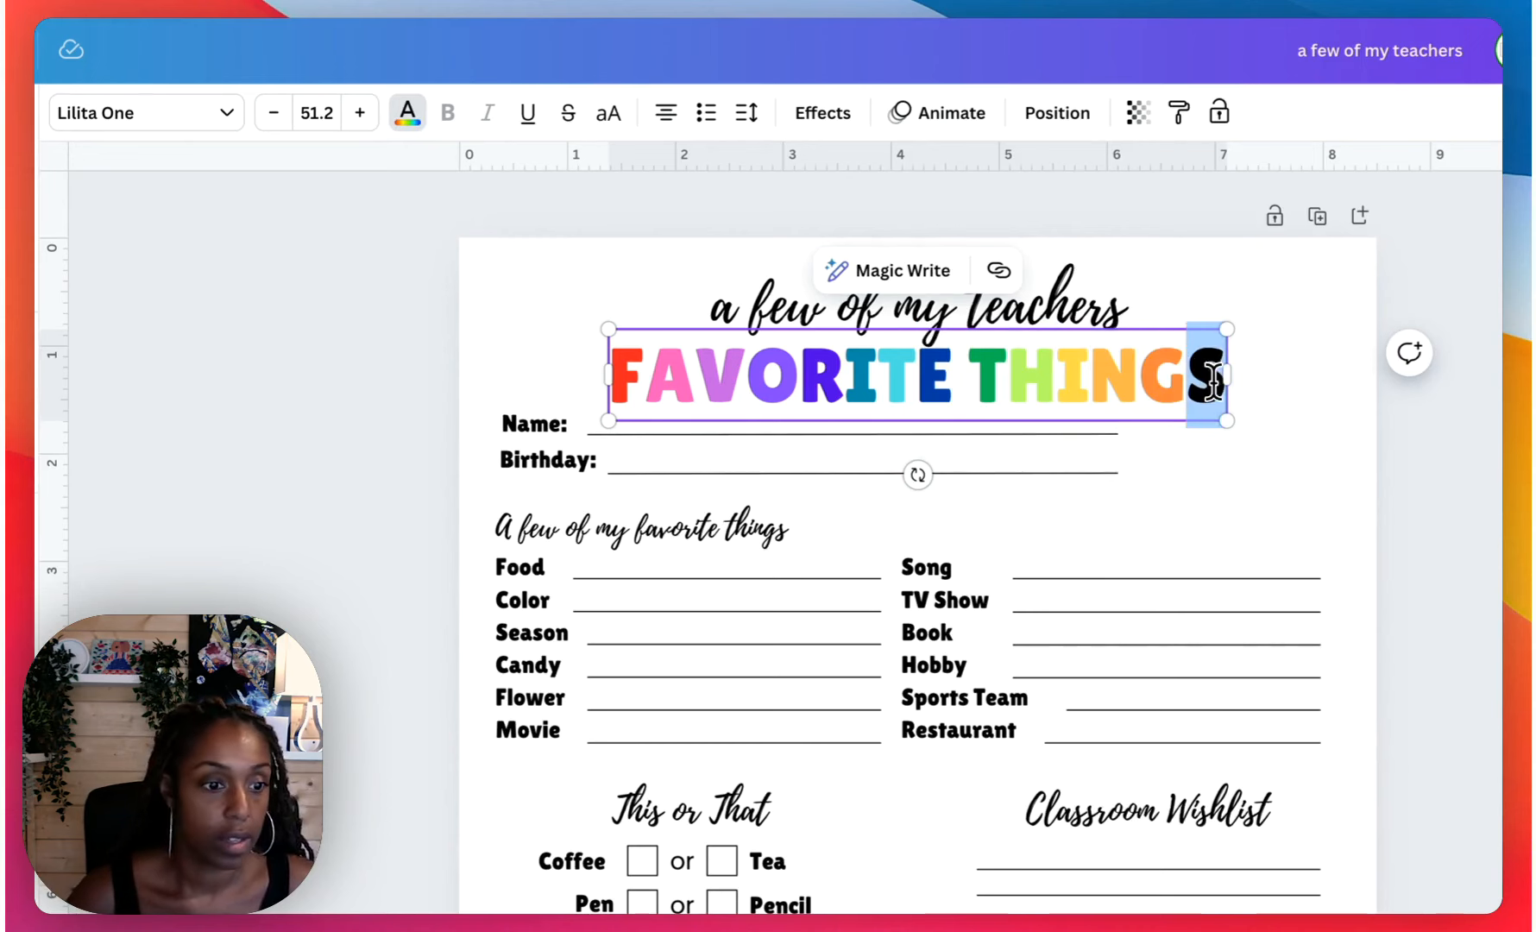
pyautogui.click(426, 455)
pyautogui.click(603, 275)
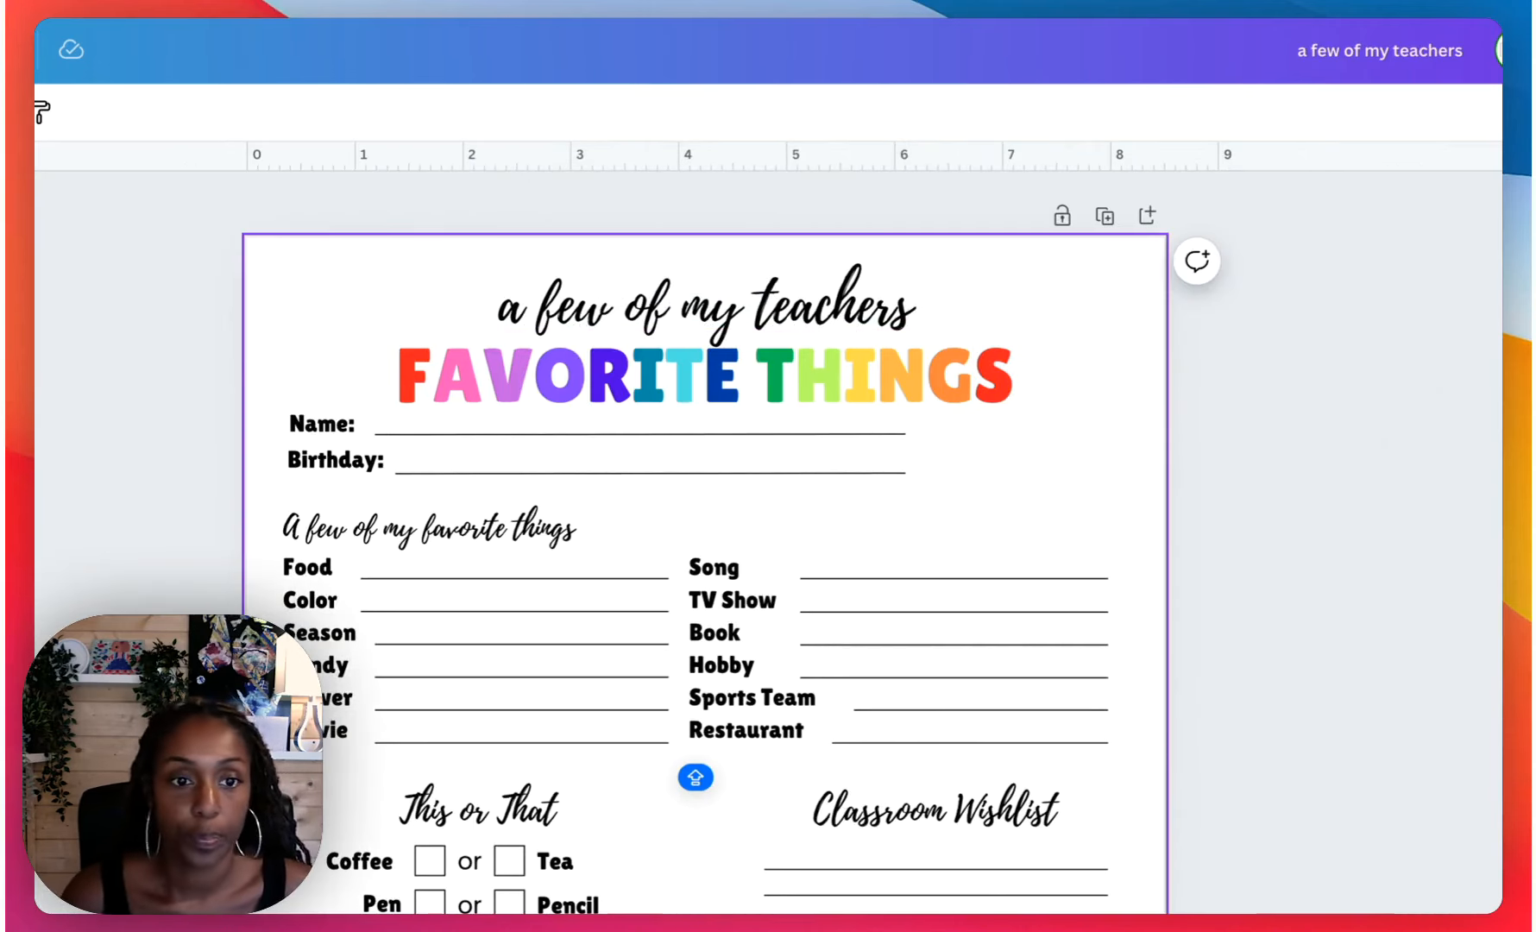
# Color "A few of my favorite things" pink, "This or That" violet, "Classroom Wishlist" light blue and "More about me" green.
pyautogui.click(381, 533)
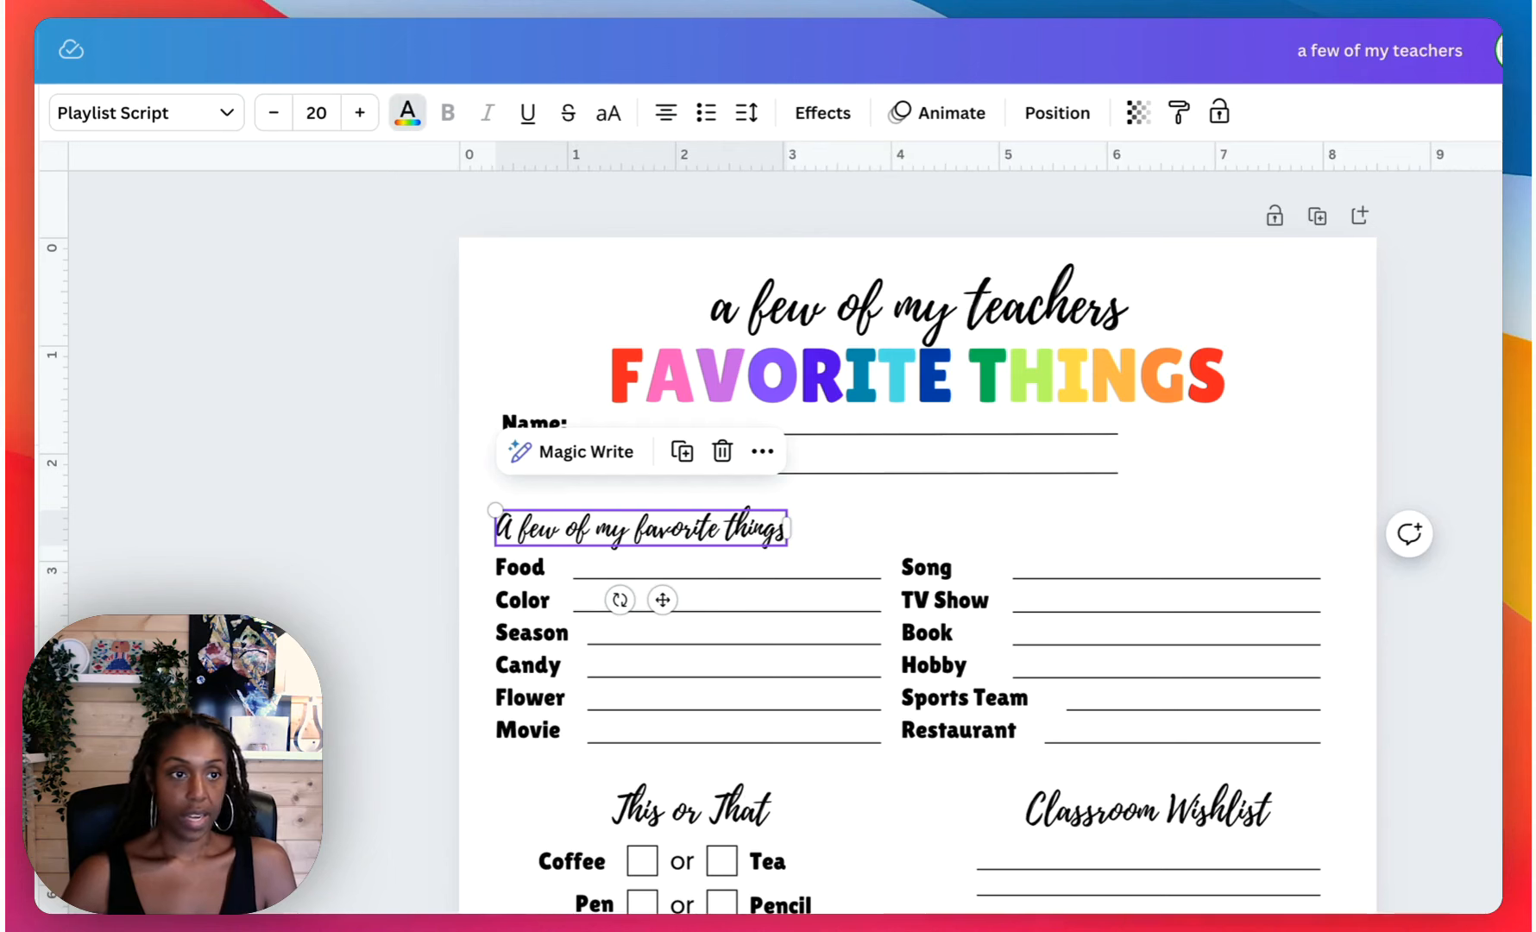
pyautogui.click(1089, 820)
pyautogui.click(686, 819)
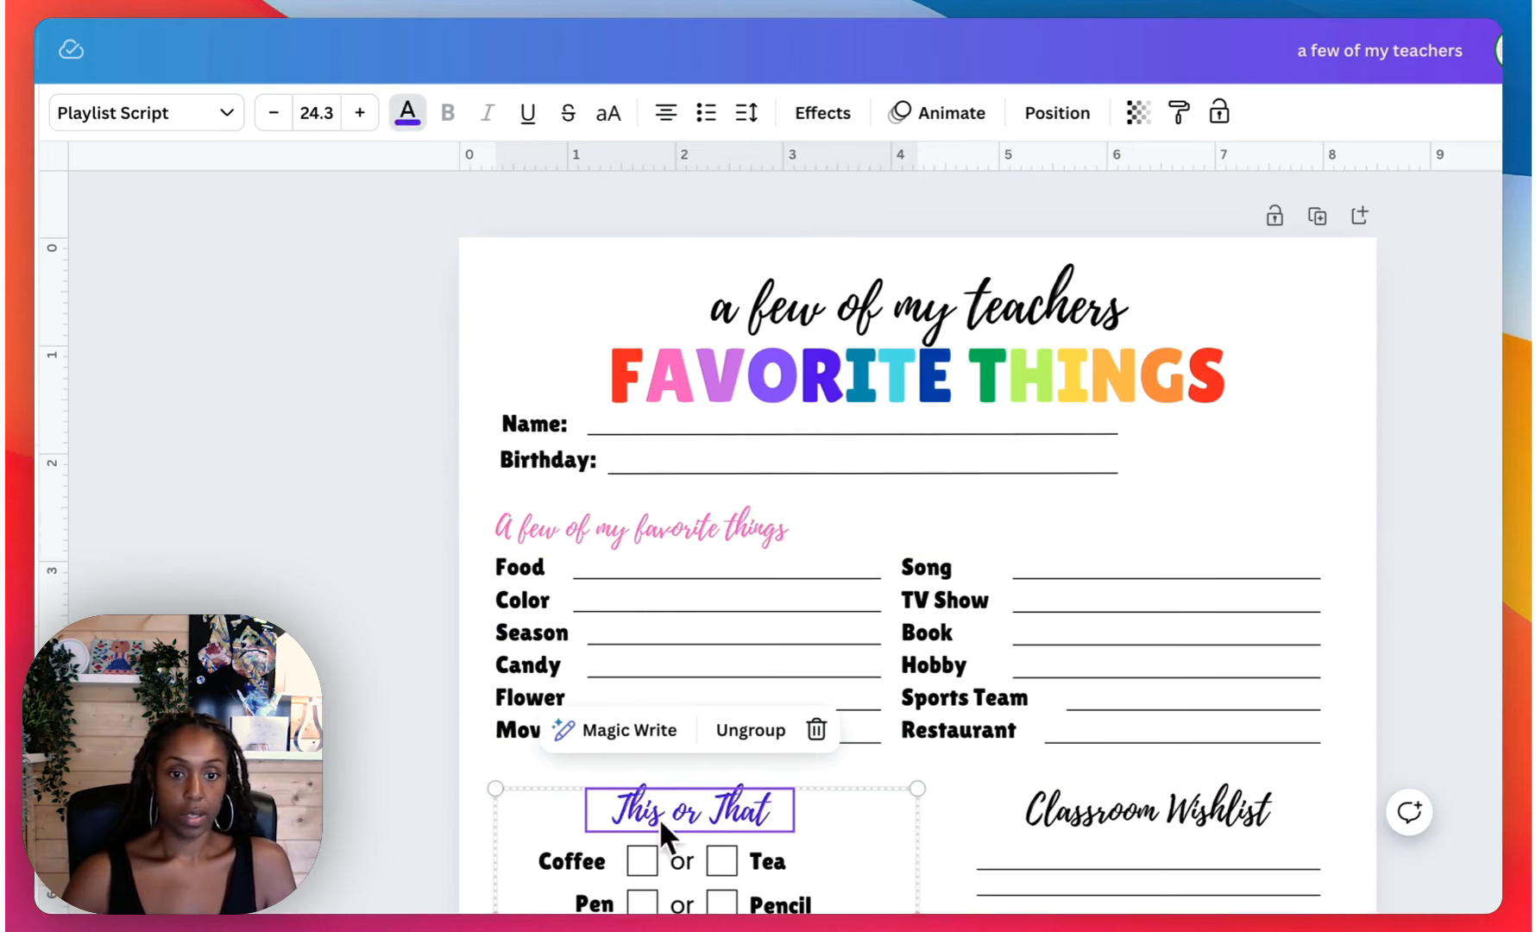
pyautogui.click(1159, 826)
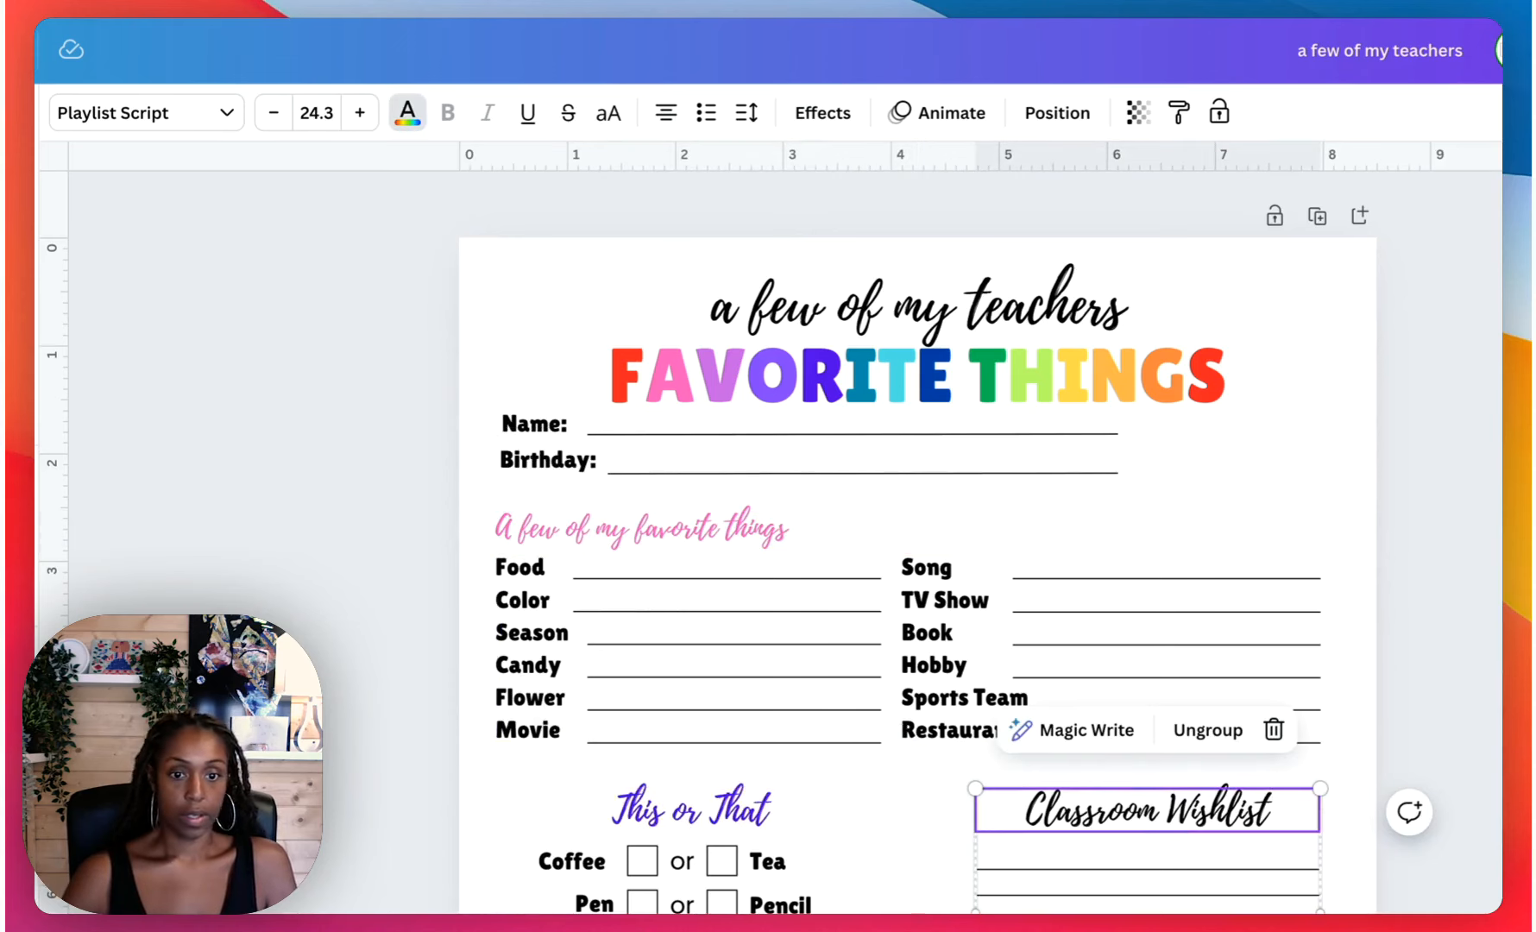
pyautogui.click(706, 911)
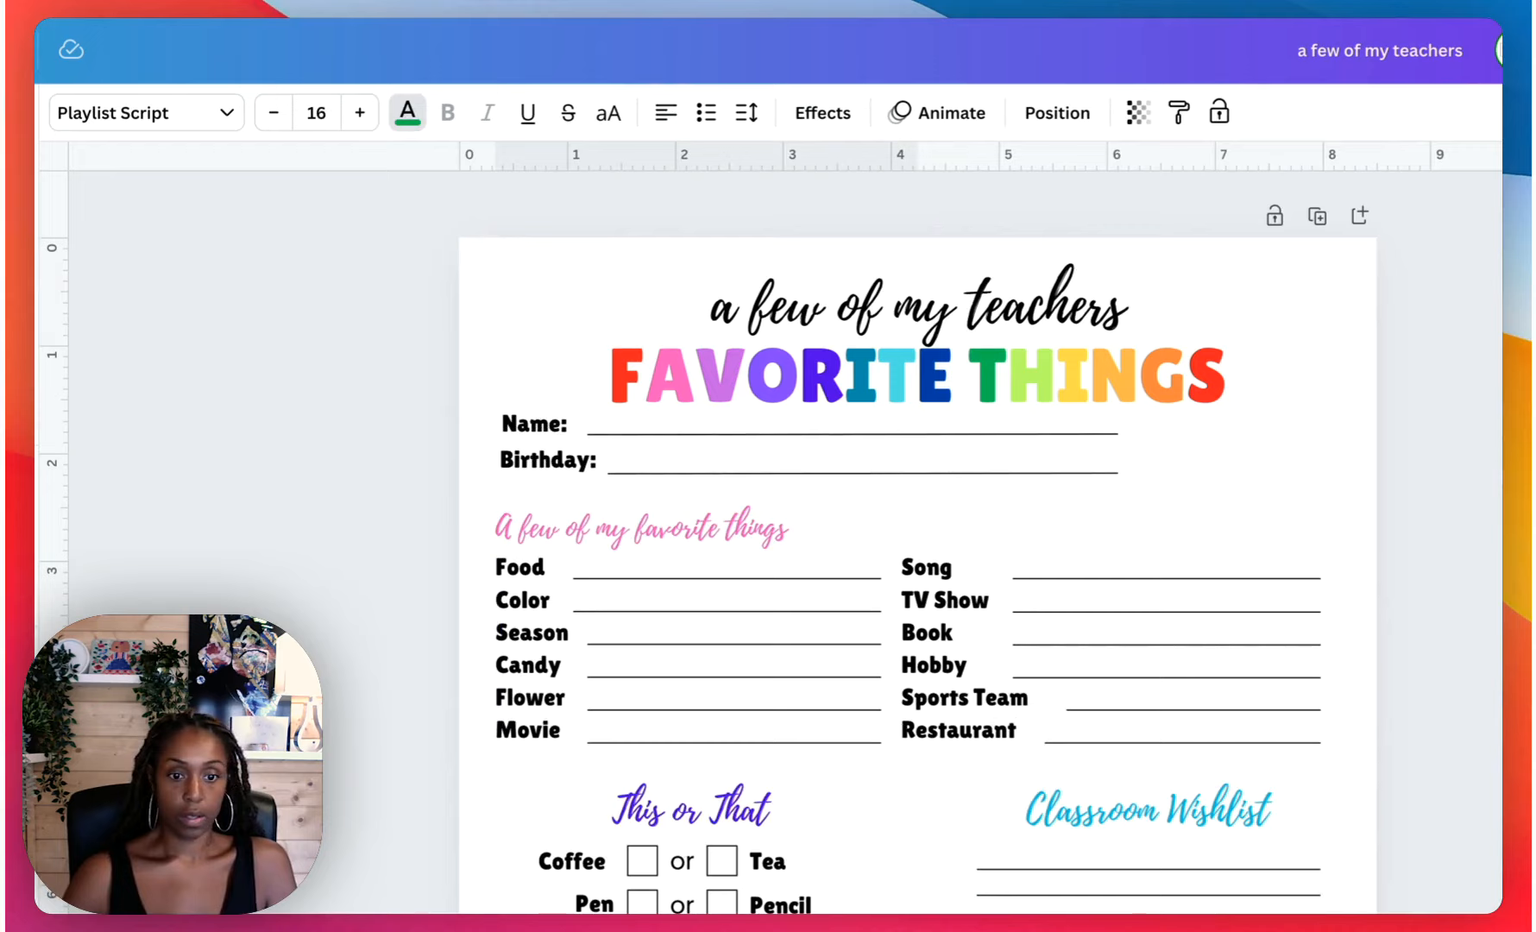
# Center the "A few of my favorite things" heading horizontally on the page above the two favorites columns.
pyautogui.click(492, 536)
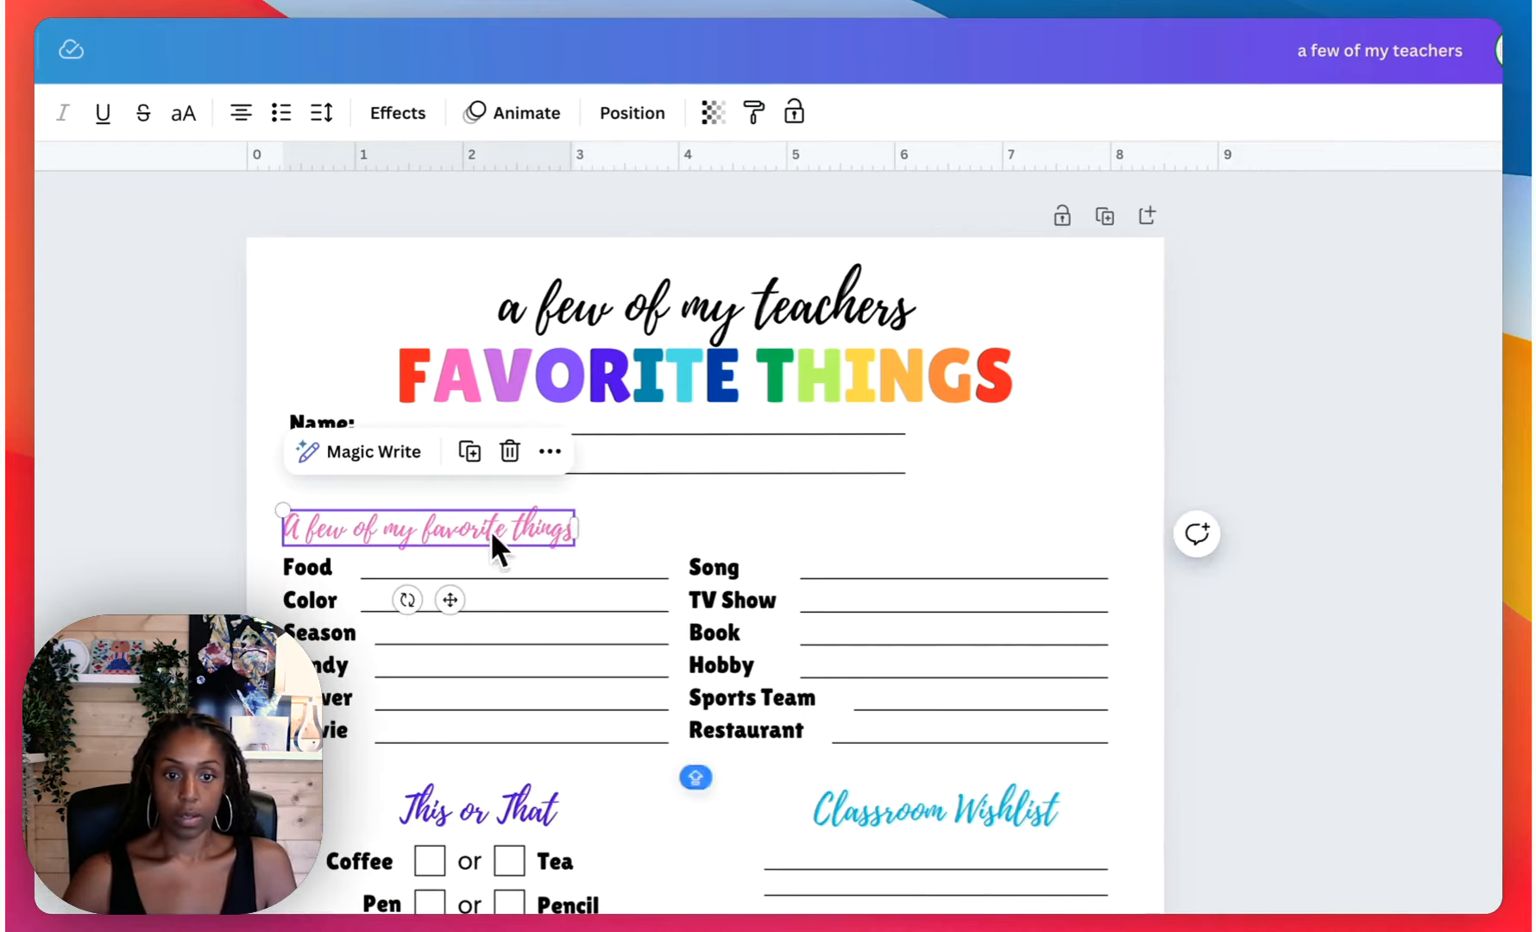
pyautogui.moveTo(491, 537); pyautogui.dragTo(751, 534)
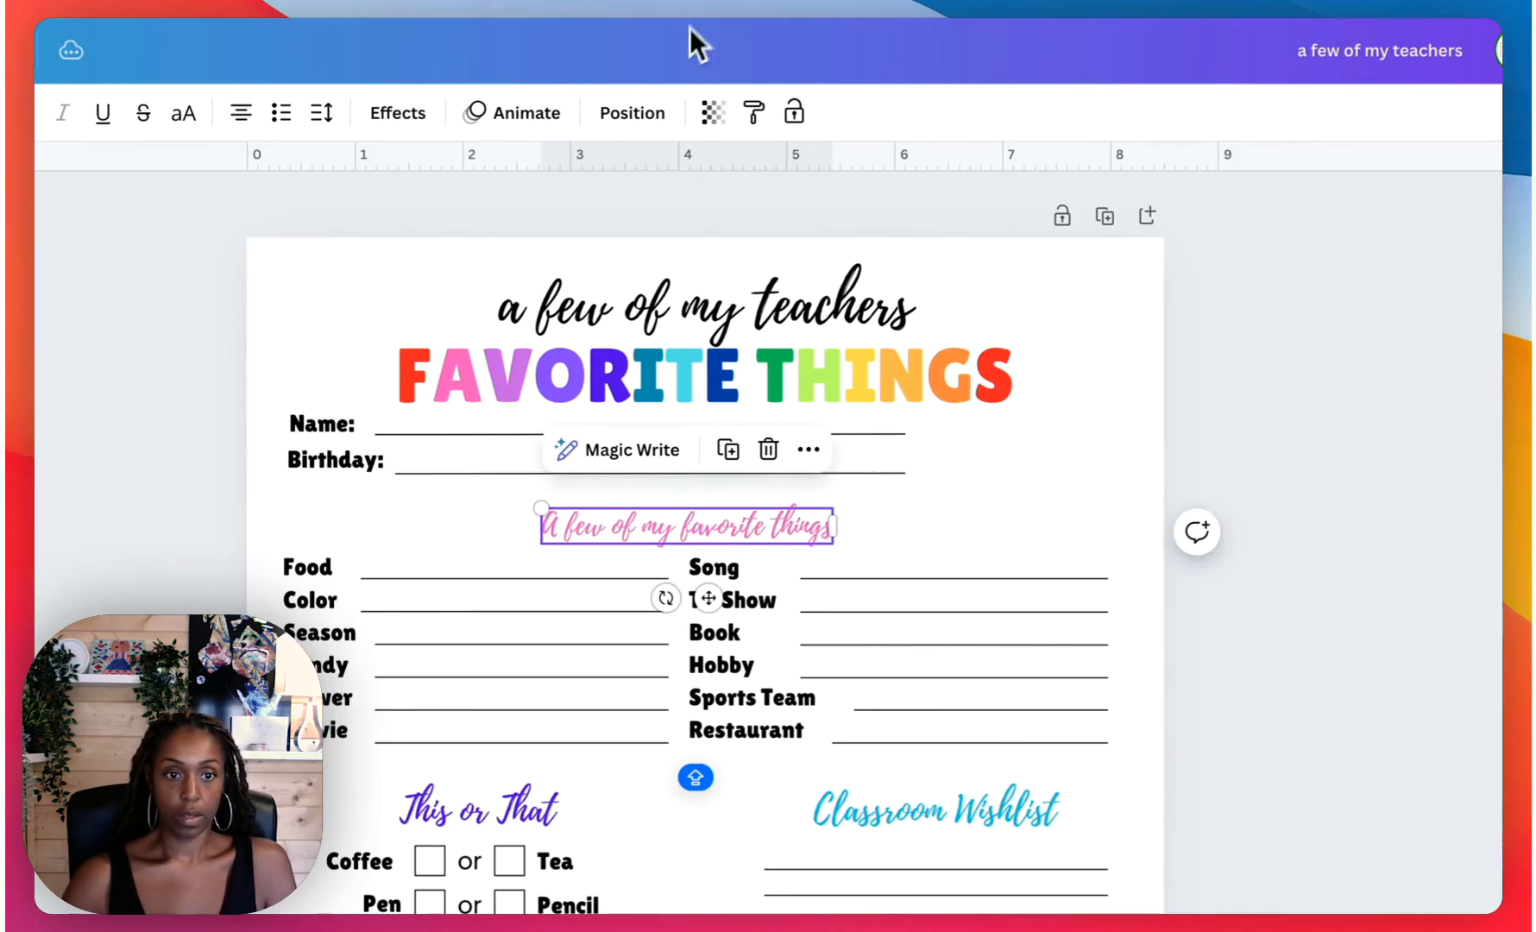
pyautogui.click(639, 114)
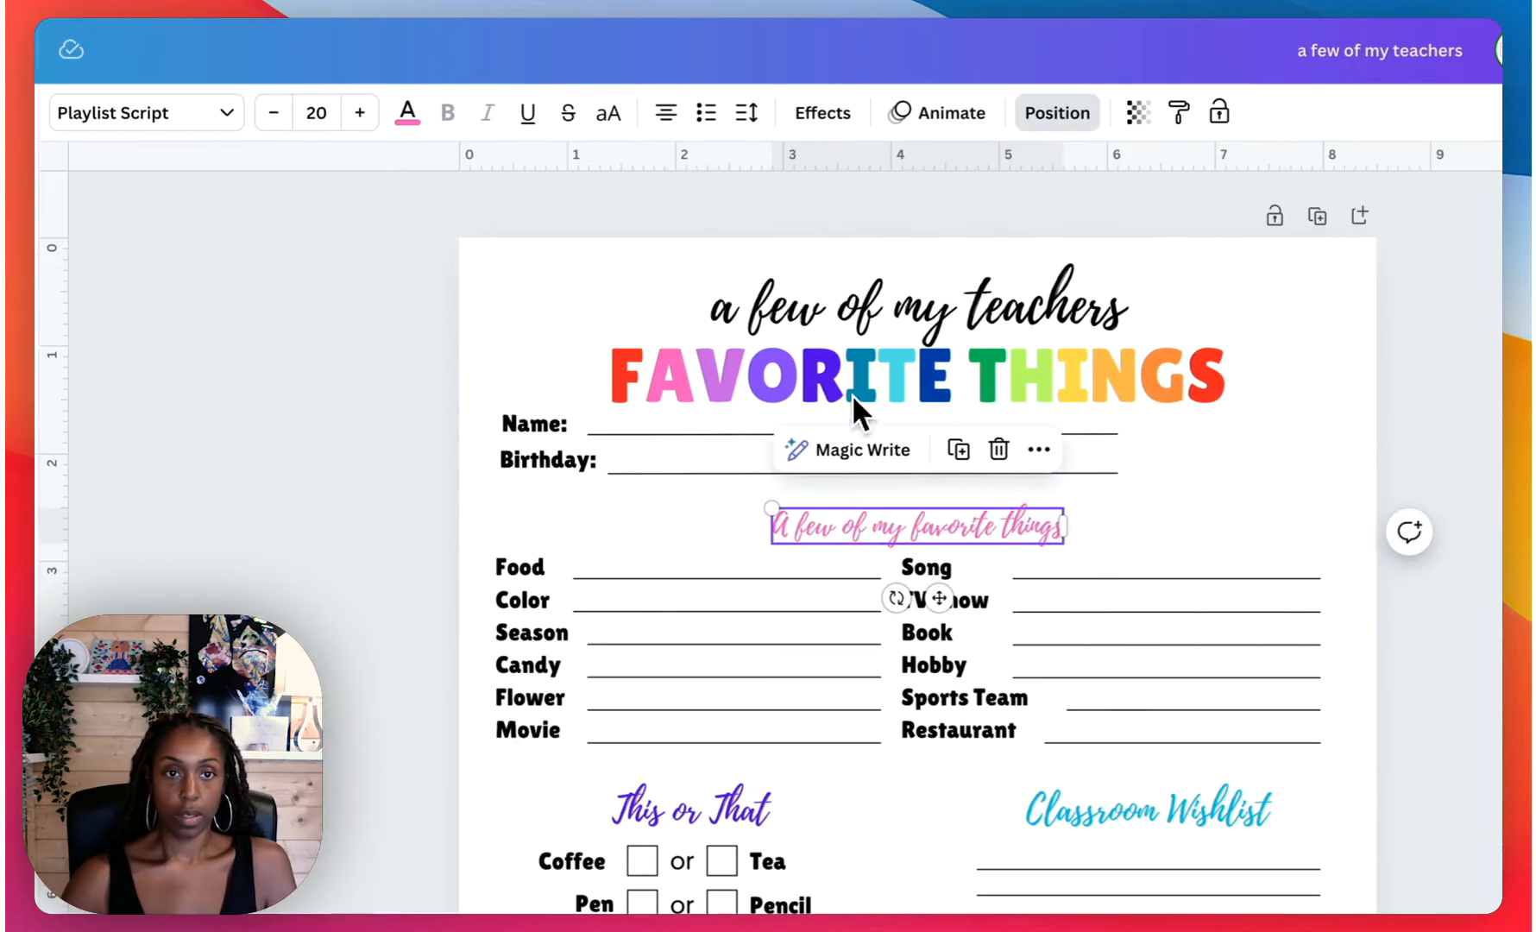
# Move the Name and Birthday labels with their writing lines beneath the title, aligned with the edges of "FAVORITE THINGS".
pyautogui.click(486, 423)
pyautogui.moveTo(485, 423); pyautogui.dragTo(732, 483)
pyautogui.click(307, 521)
pyautogui.click(244, 509)
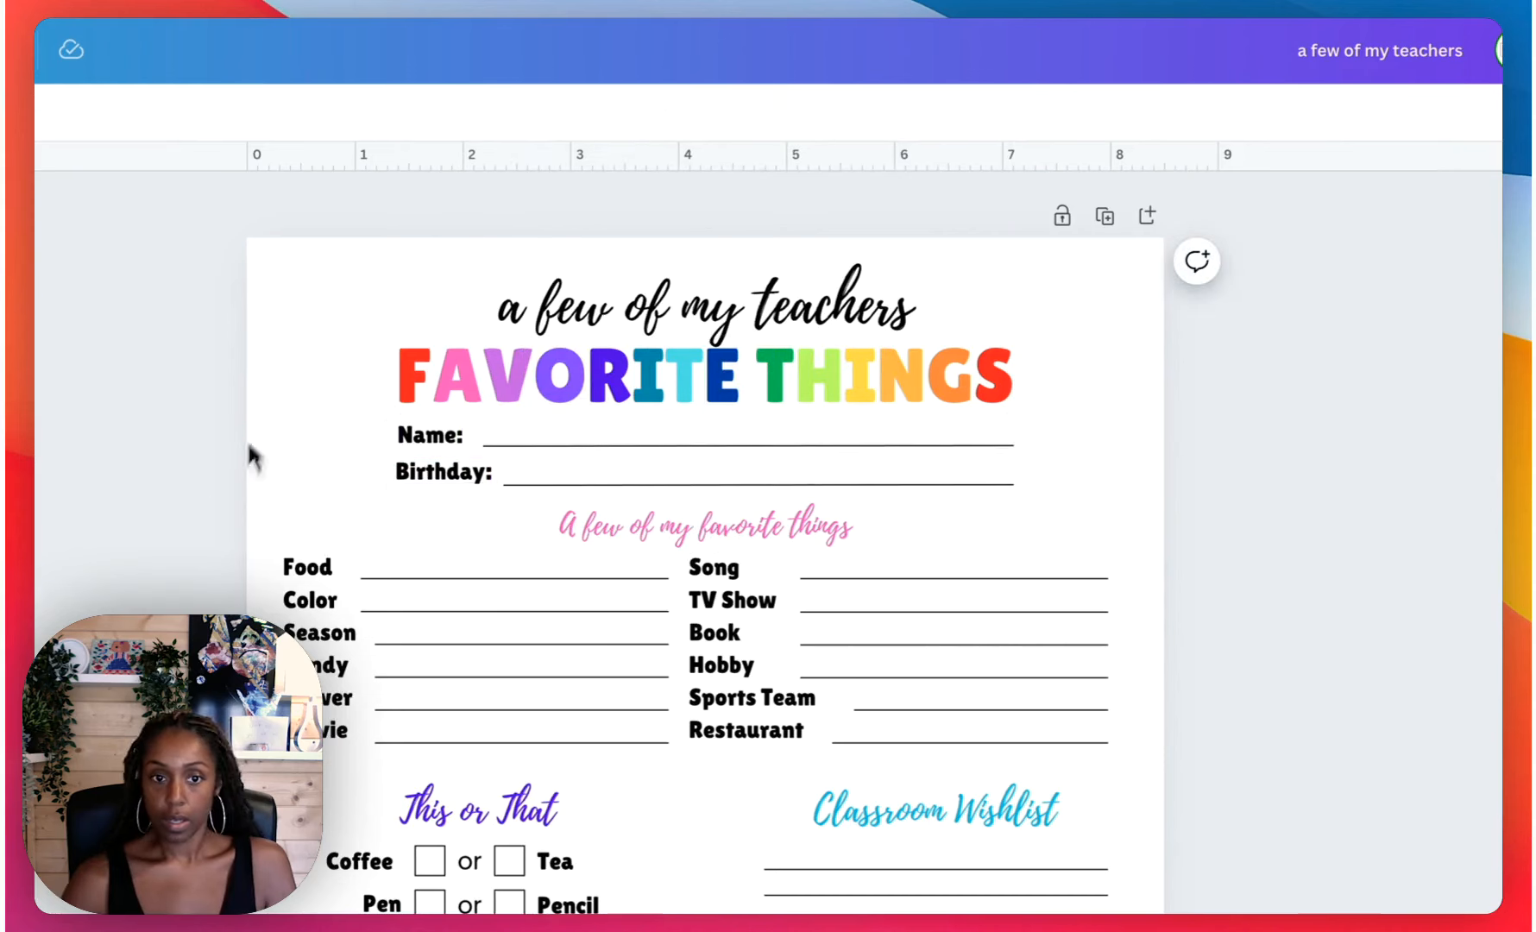
# Add a rounded rectangle and place it near the page's upper-left corner.
pyautogui.click(308, 259)
pyautogui.scroll(-4, 308, 259)
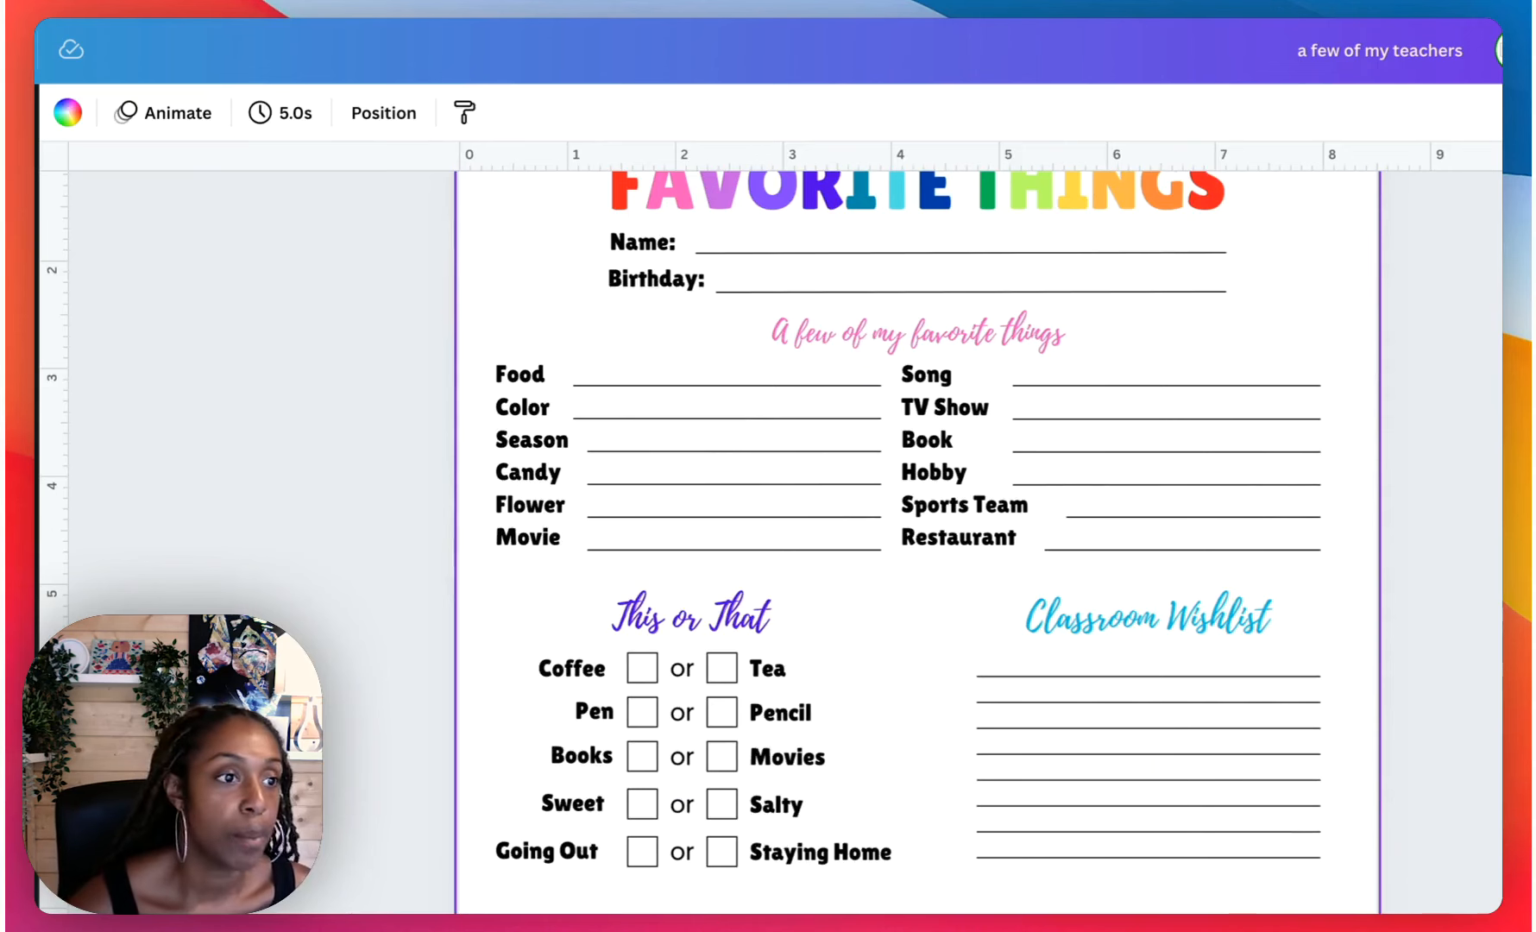
pyautogui.press('r')
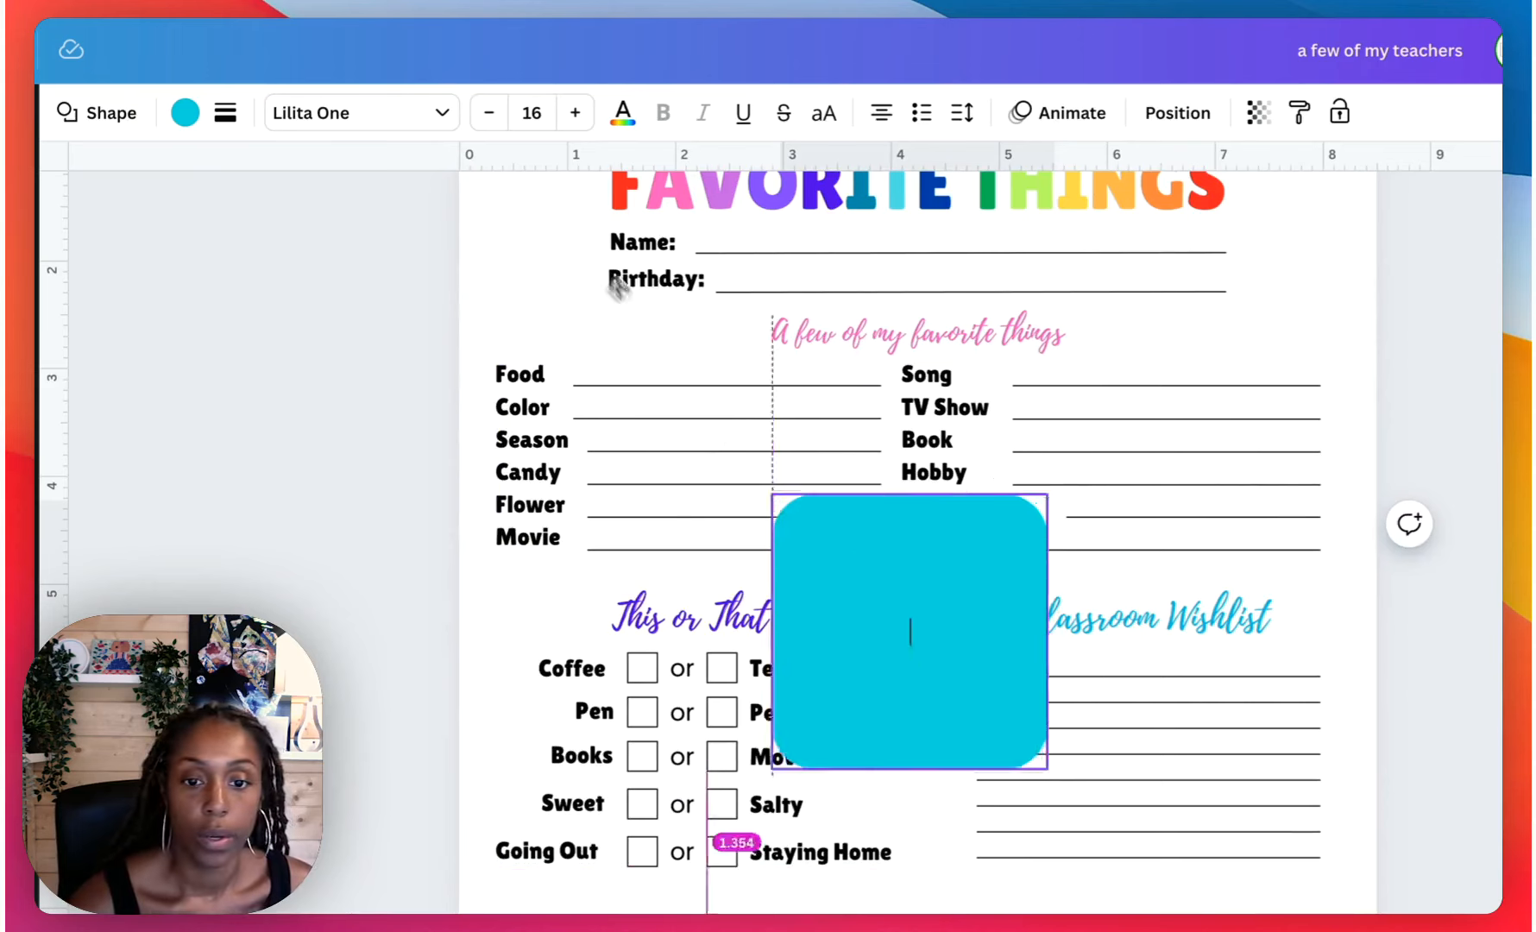
pyautogui.moveTo(909, 631); pyautogui.dragTo(566, 250)
pyautogui.scroll(4, 596, 302)
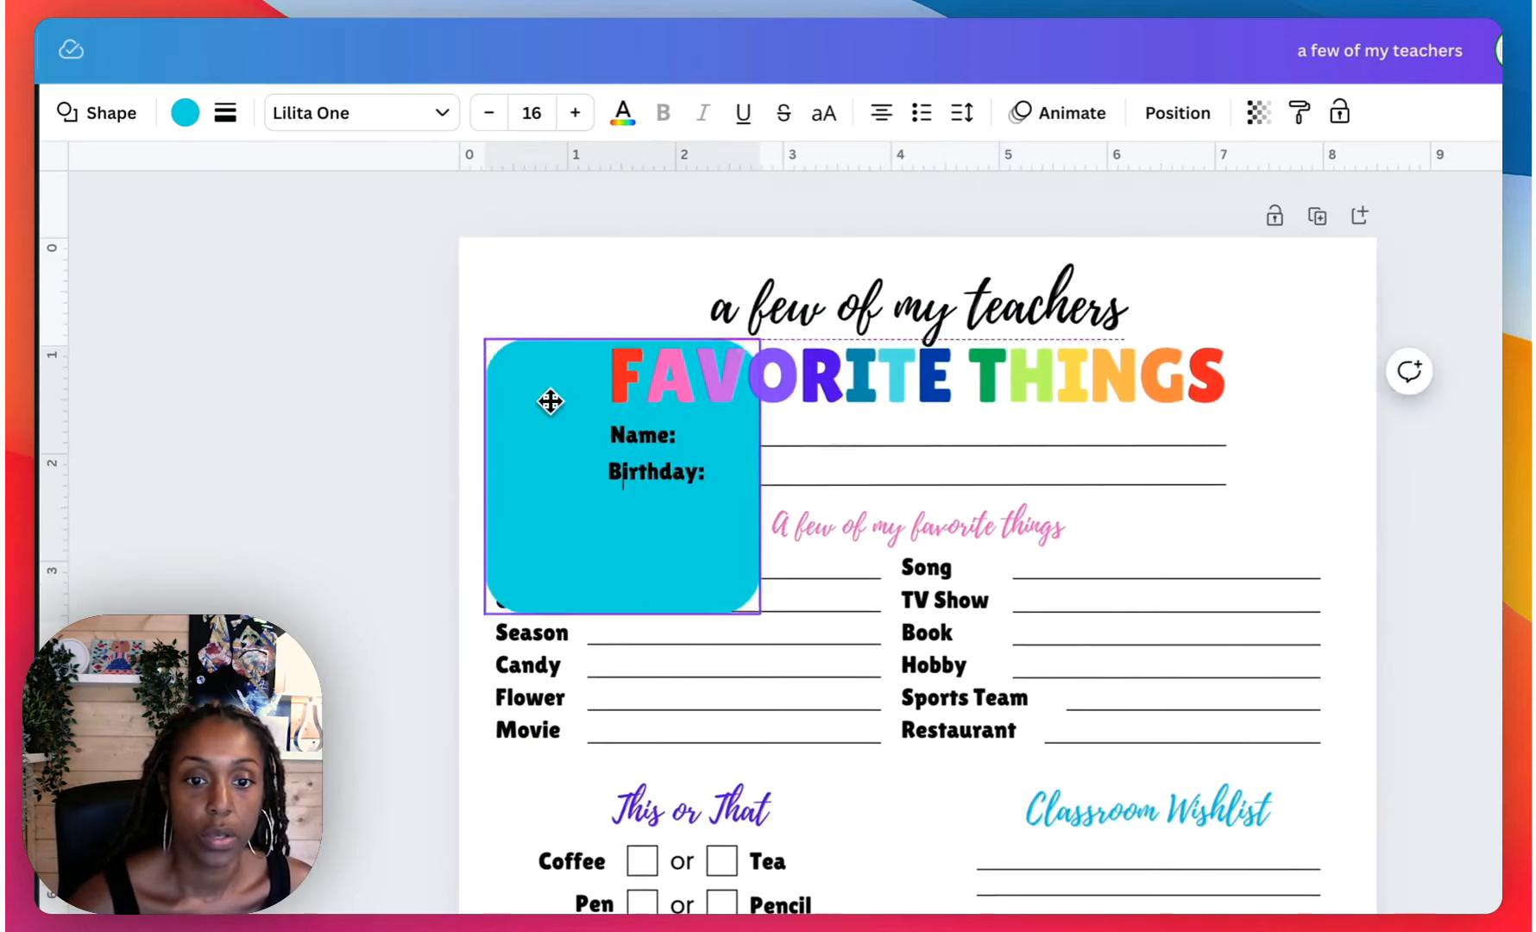
pyautogui.moveTo(549, 401); pyautogui.dragTo(549, 374)
# Enlarge the rounded rectangle to about 8.1 in wide so it covers the survey content, leaving a narrow margin at the page edges.
pyautogui.moveTo(760, 544); pyautogui.dragTo(1356, 927)
pyautogui.scroll(-4, 920, 518)
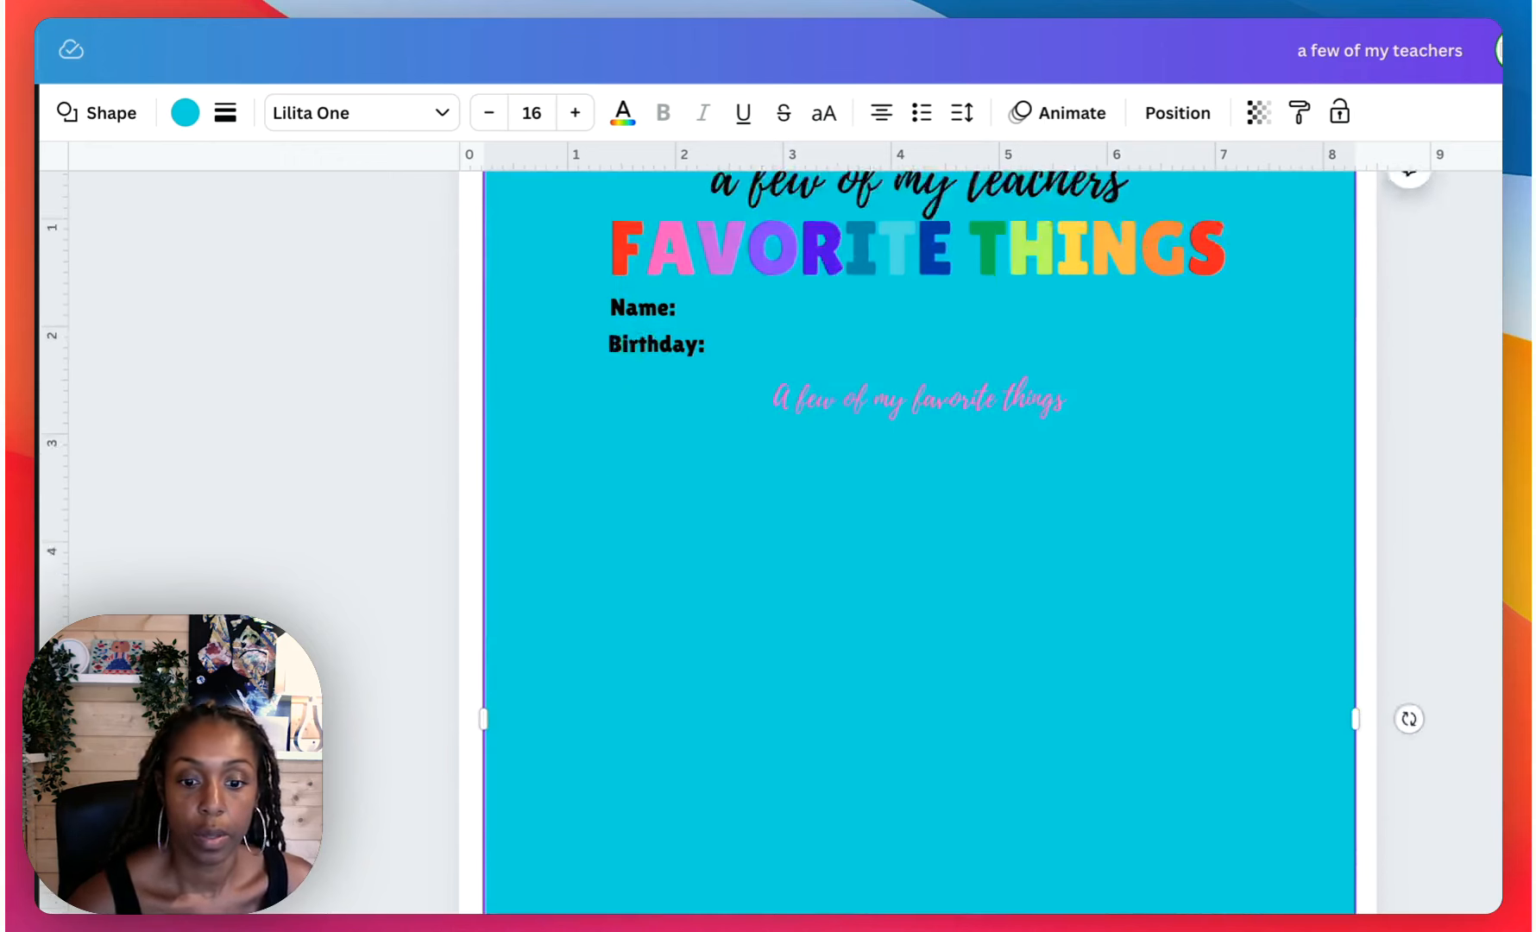
pyautogui.press('Return')
pyautogui.press('Return')
pyautogui.press('Return')
pyautogui.press('Return')
pyautogui.press('Return')
pyautogui.press('Return')
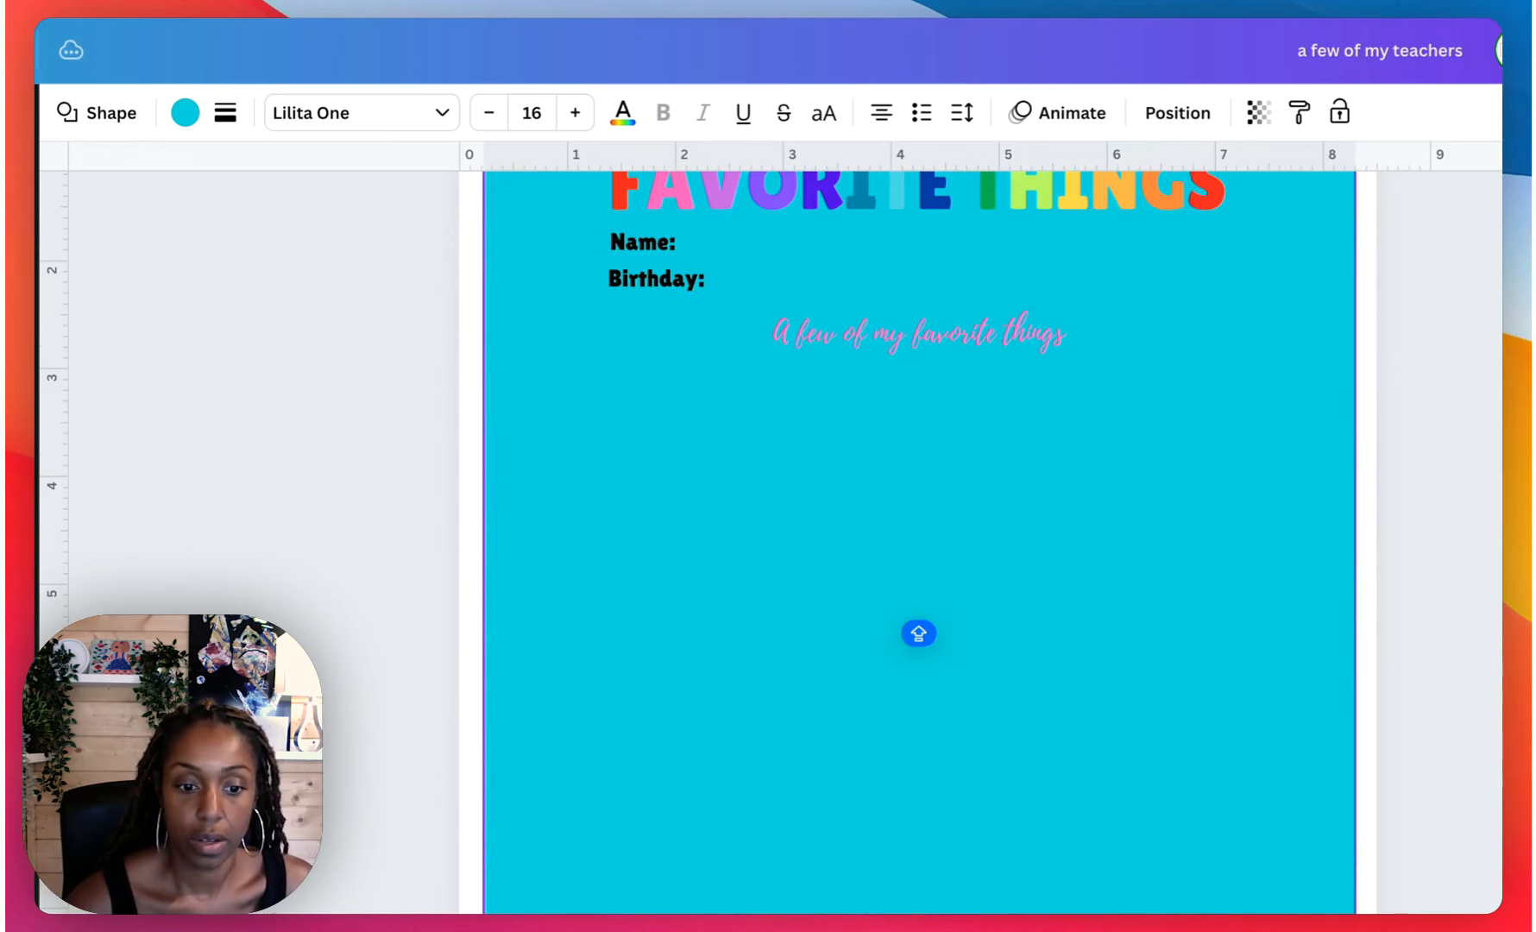
# Fill the large rounded rectangle with white and send it behind all the survey text and lines.
pyautogui.click(186, 112)
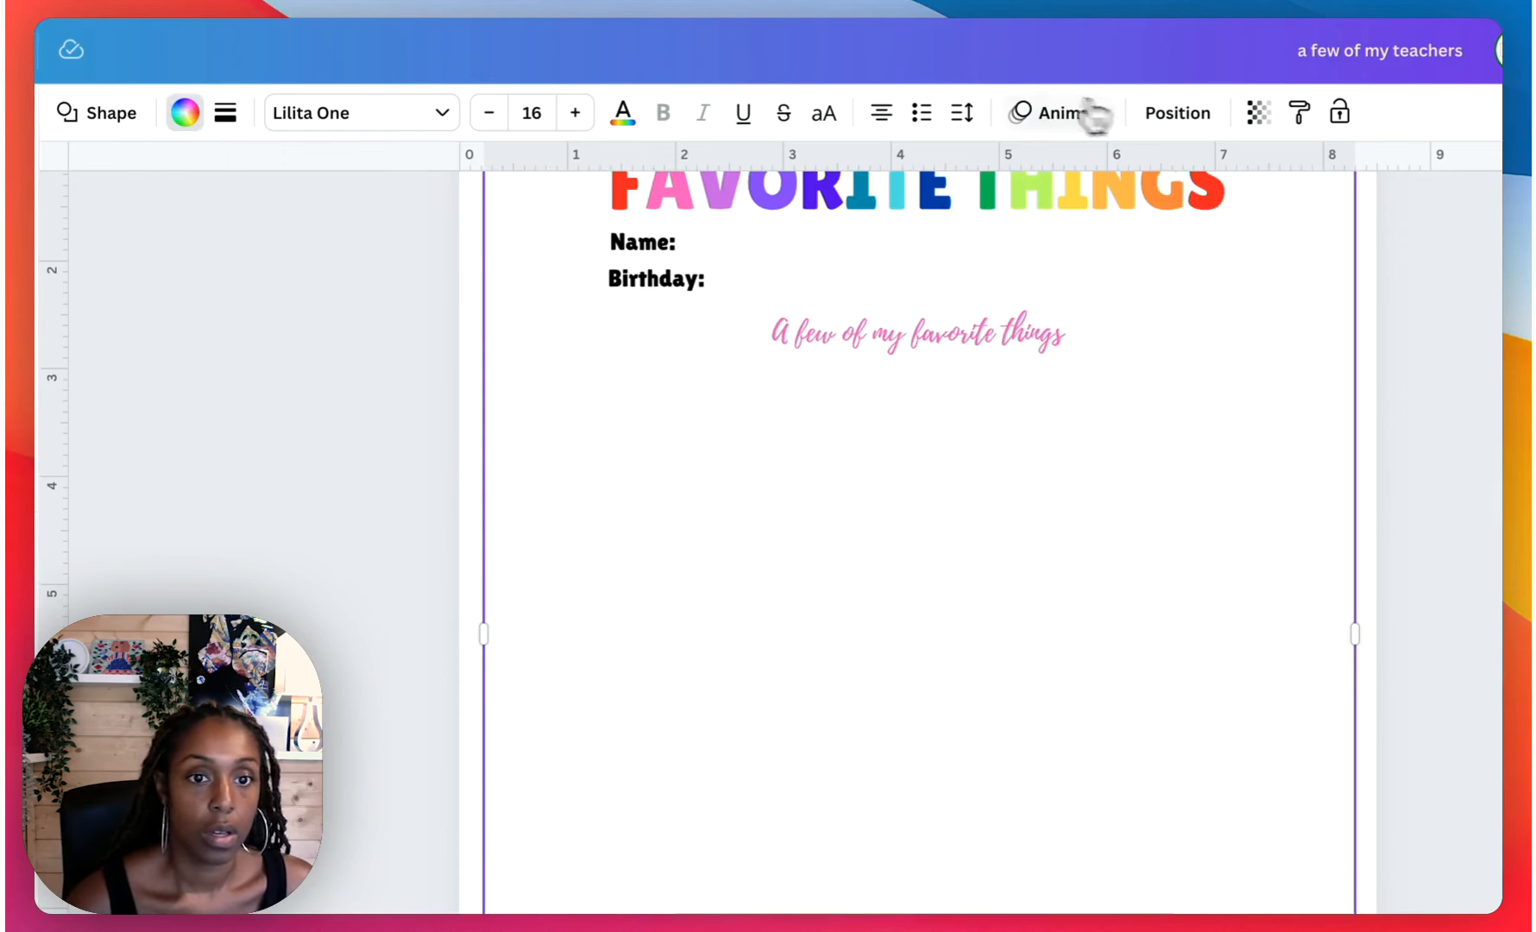
pyautogui.click(1176, 113)
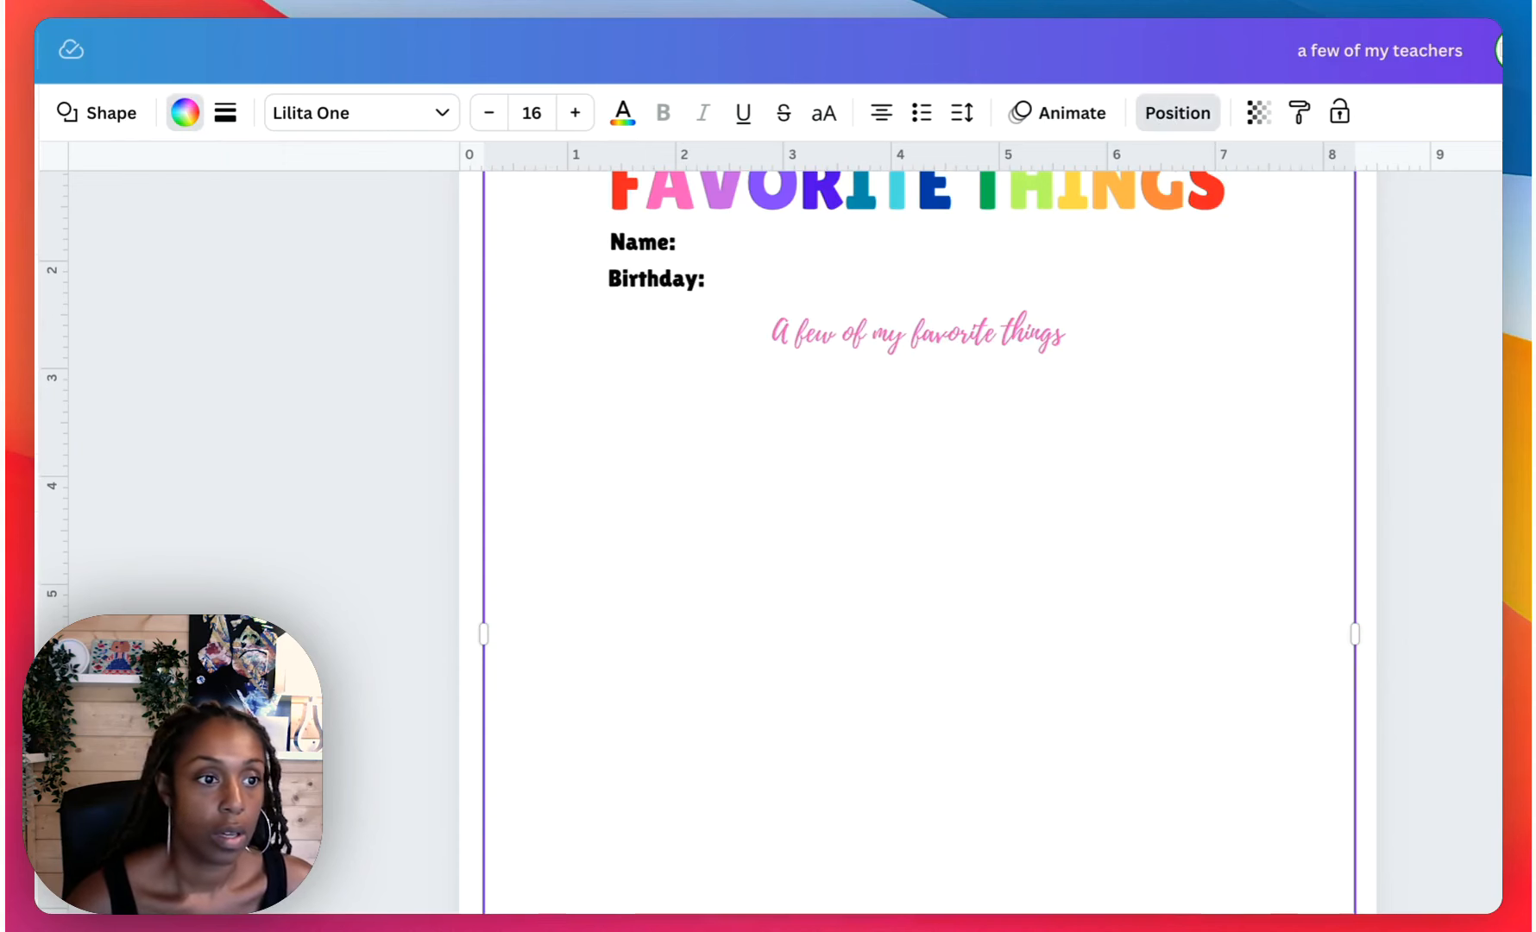
pyautogui.press('alt+super+bracketleft')
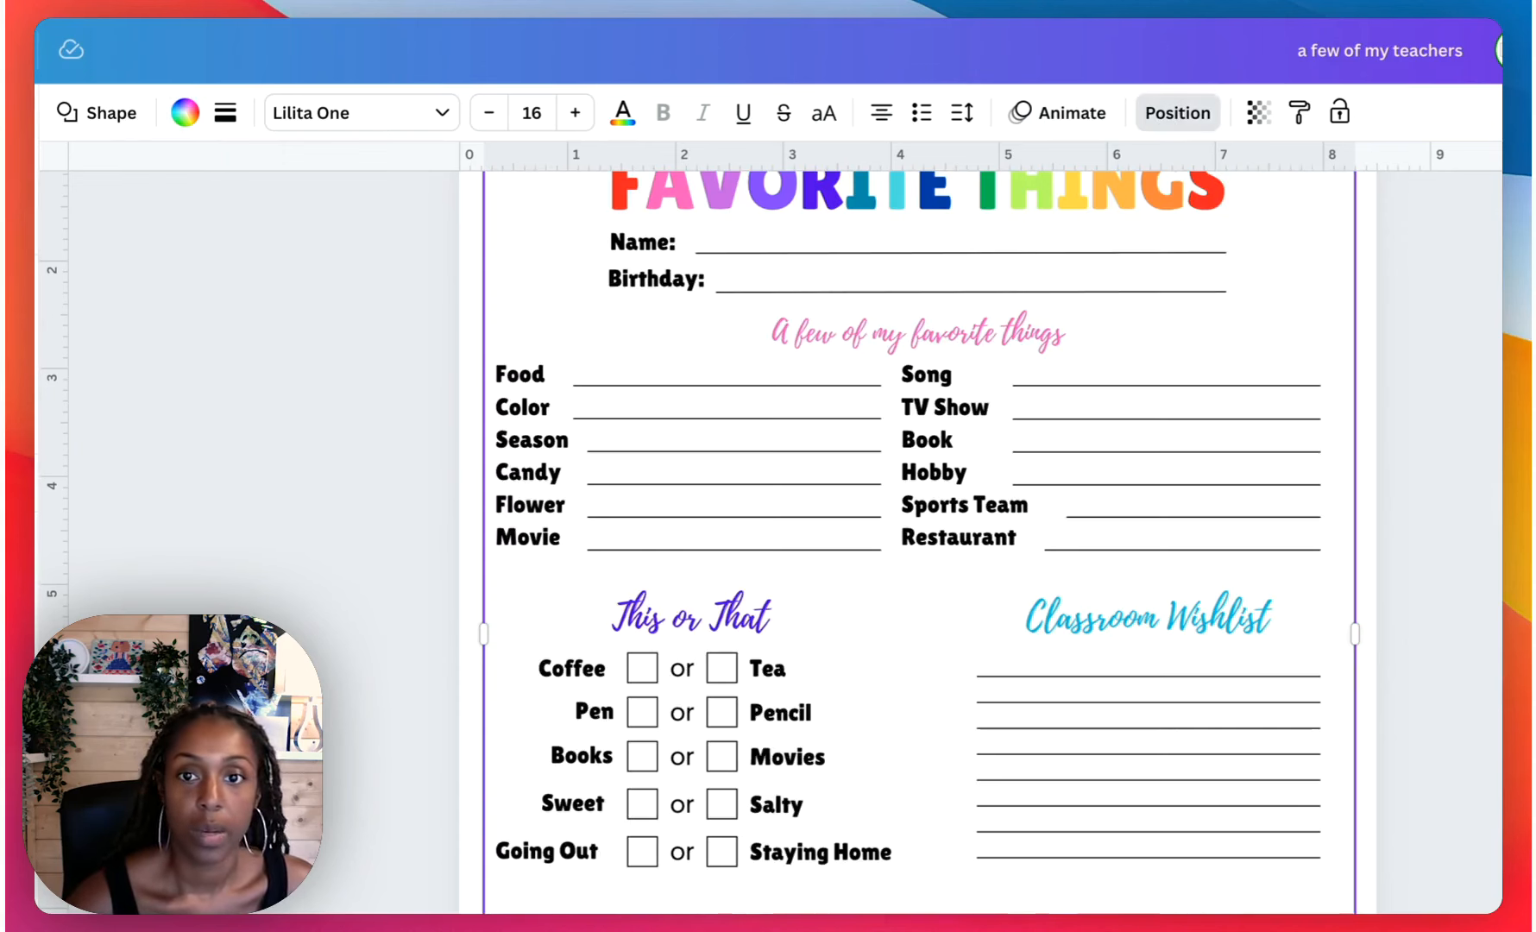
pyautogui.press('Escape')
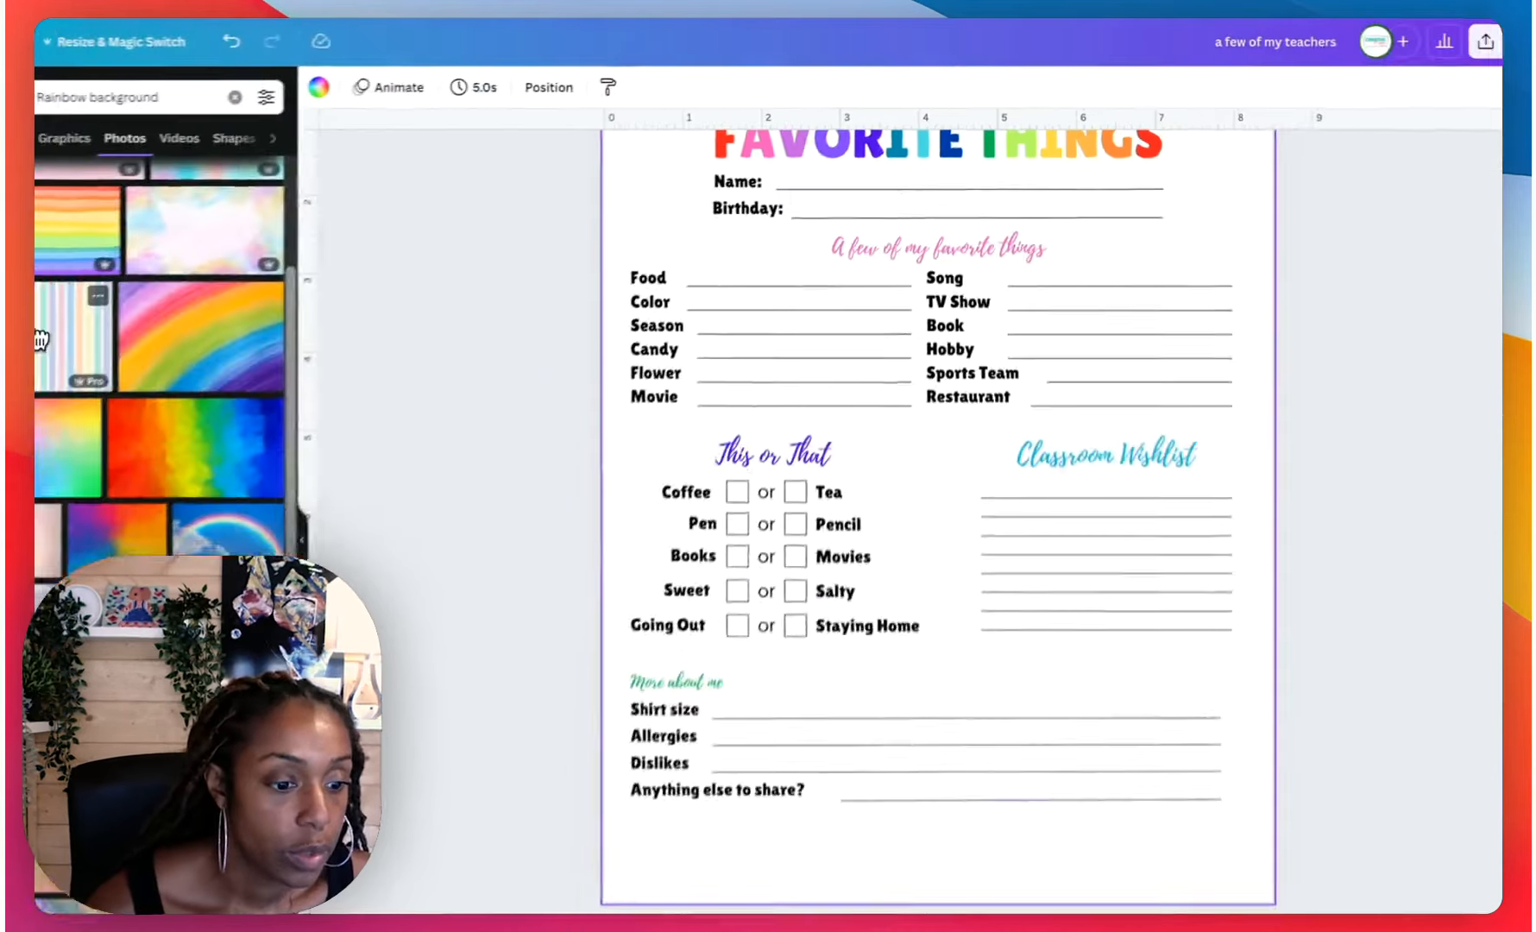
# Insert the watercolor rainbow stripes photo from the "Rainbow background" results and set it as the page background.
pyautogui.scroll(-2, 129, 295)
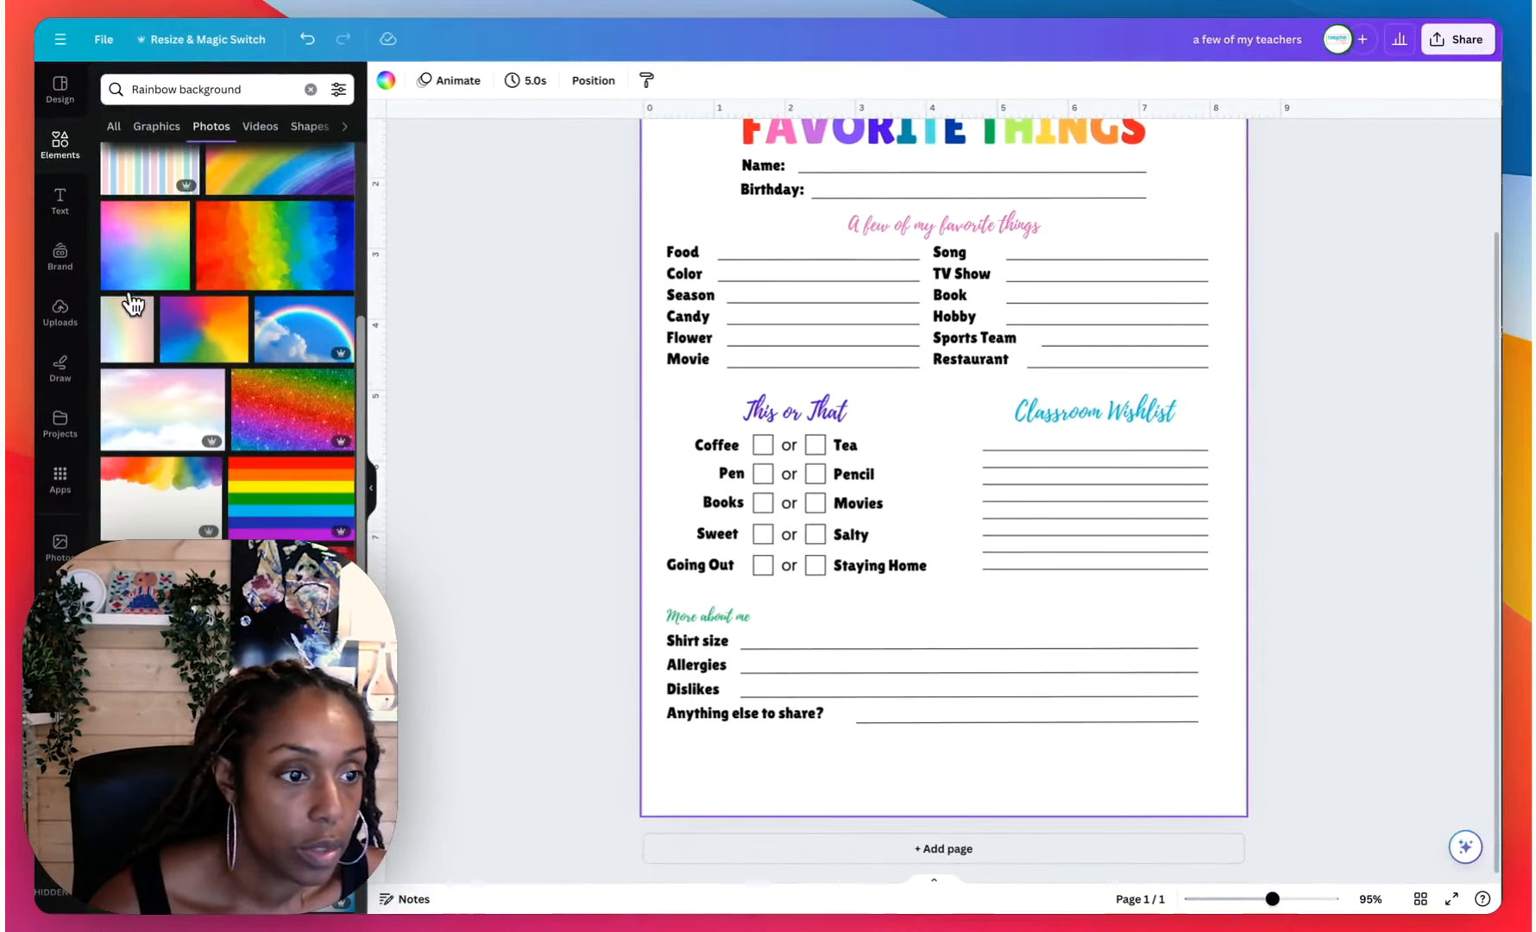
pyautogui.scroll(5, 132, 297)
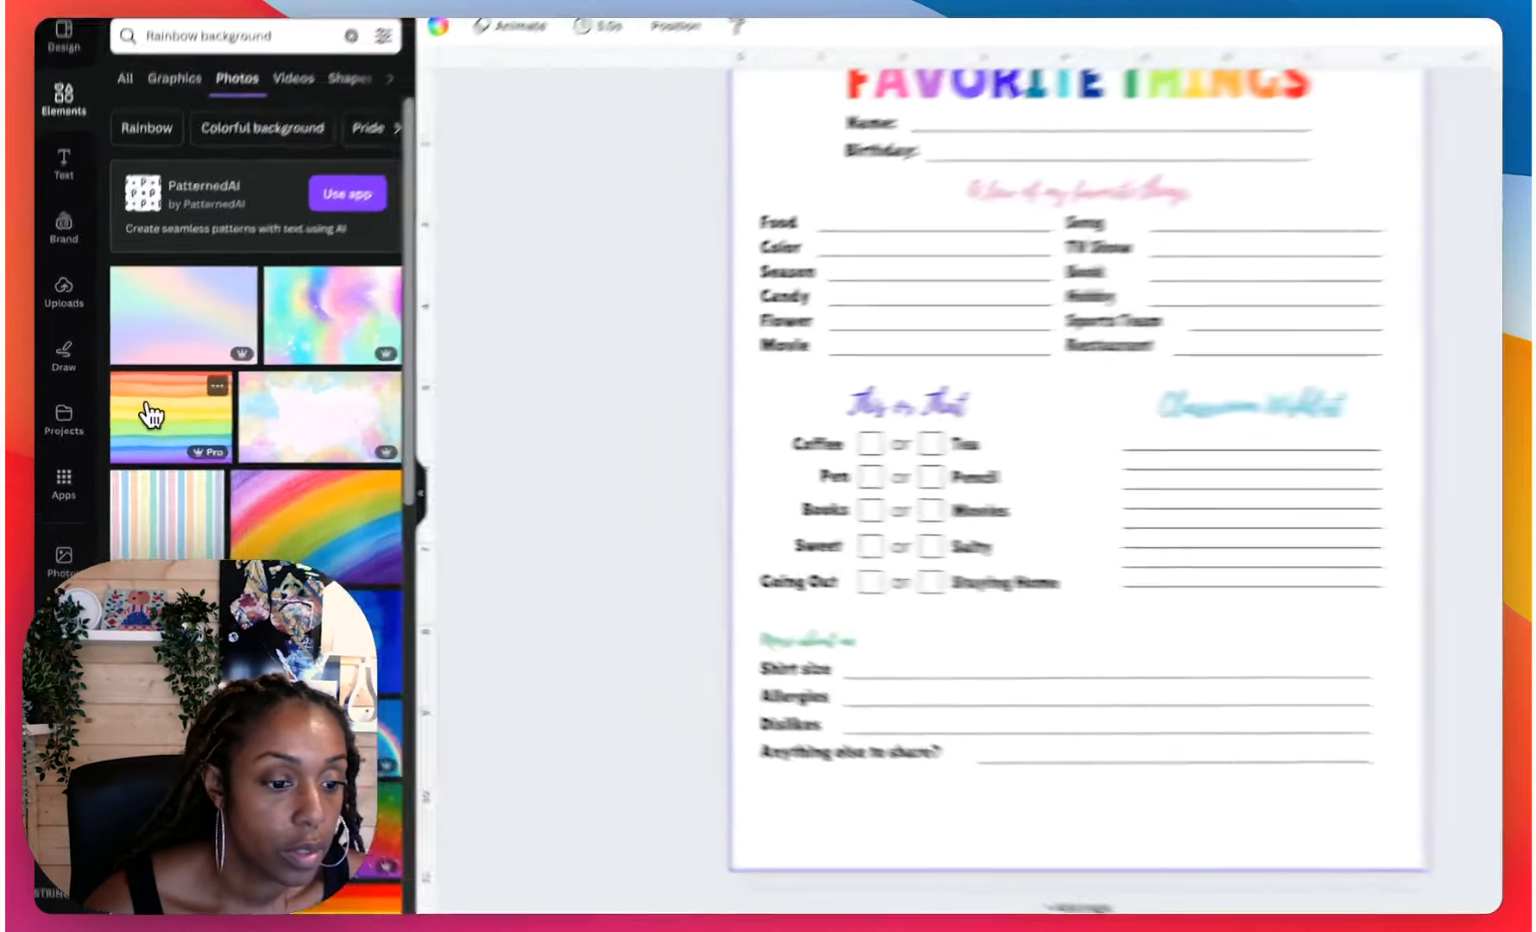
pyautogui.click(131, 422)
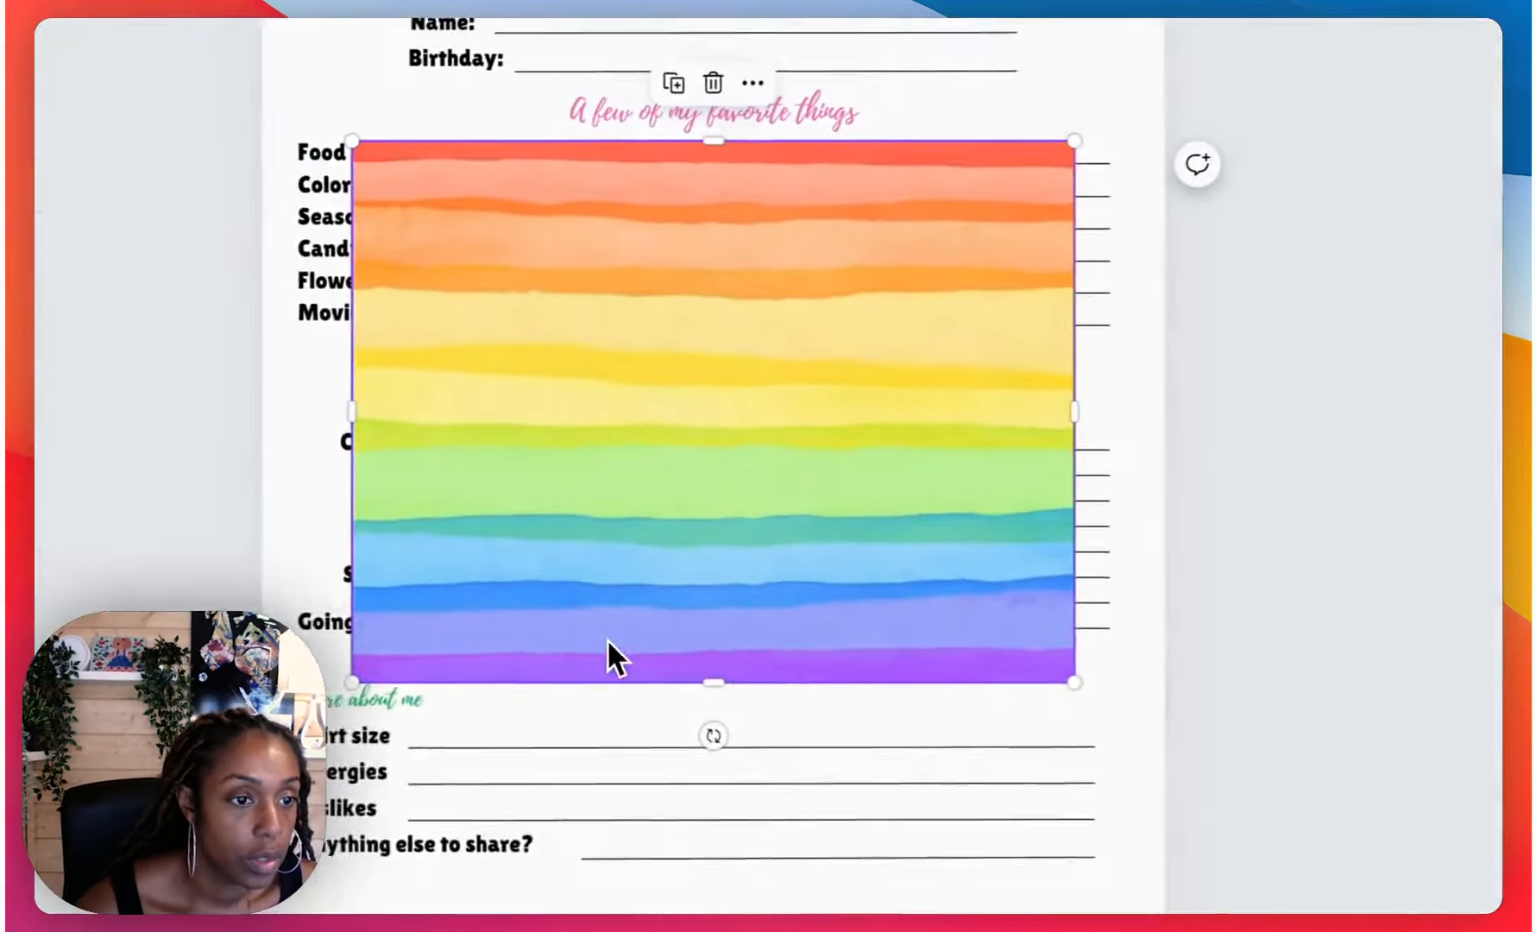
pyautogui.rightClick(532, 531)
pyautogui.scroll(-3, 685, 839)
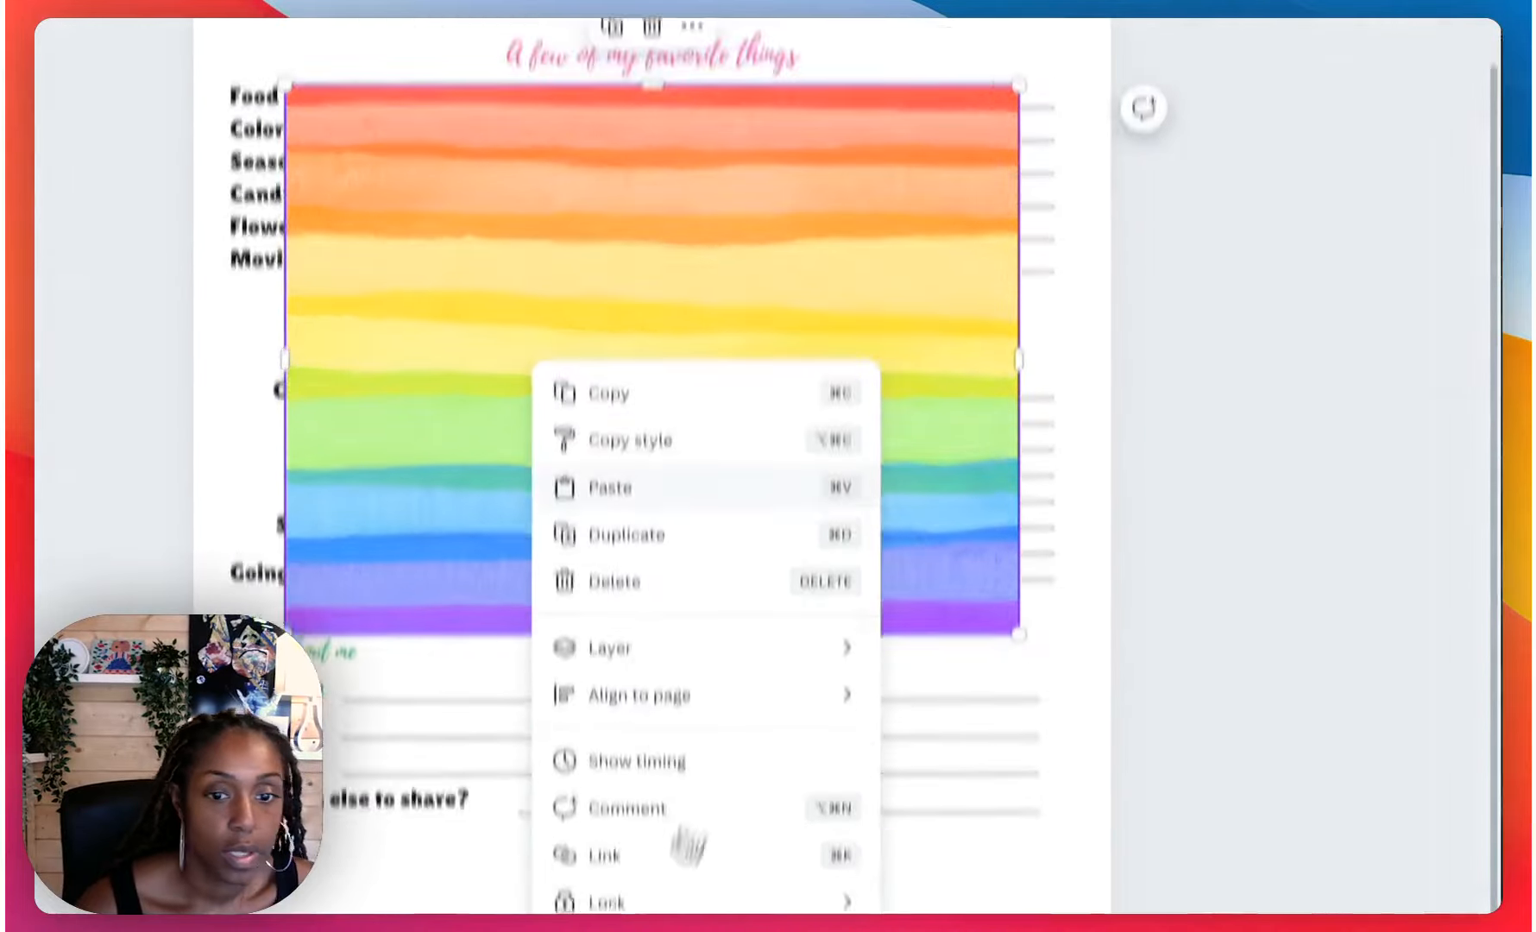
pyautogui.click(682, 832)
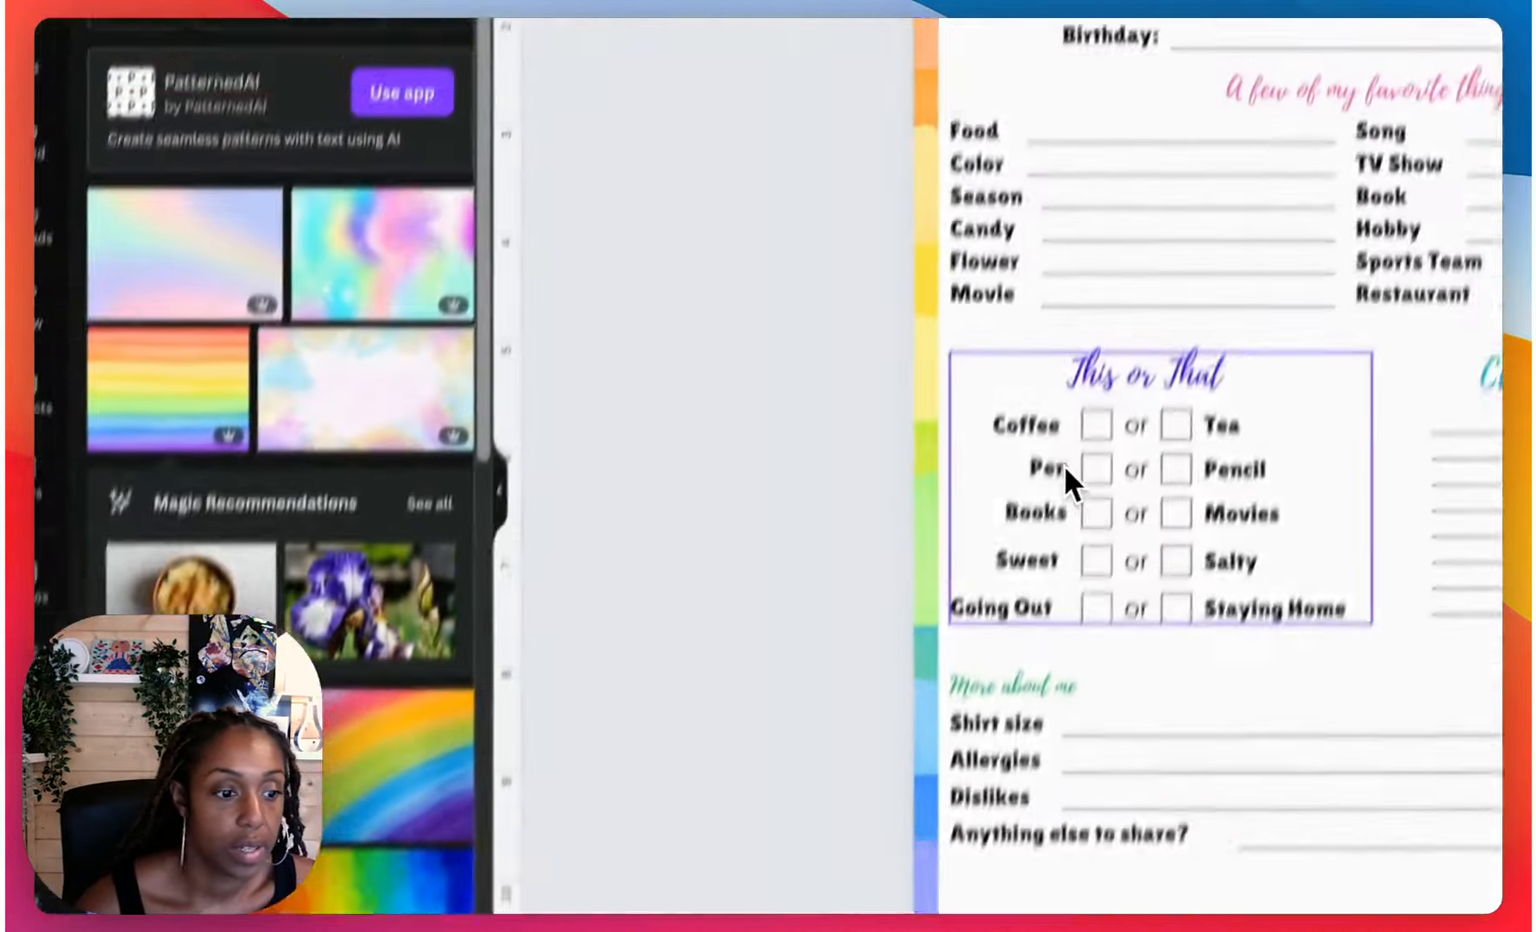
pyautogui.scroll(3, 345, 252)
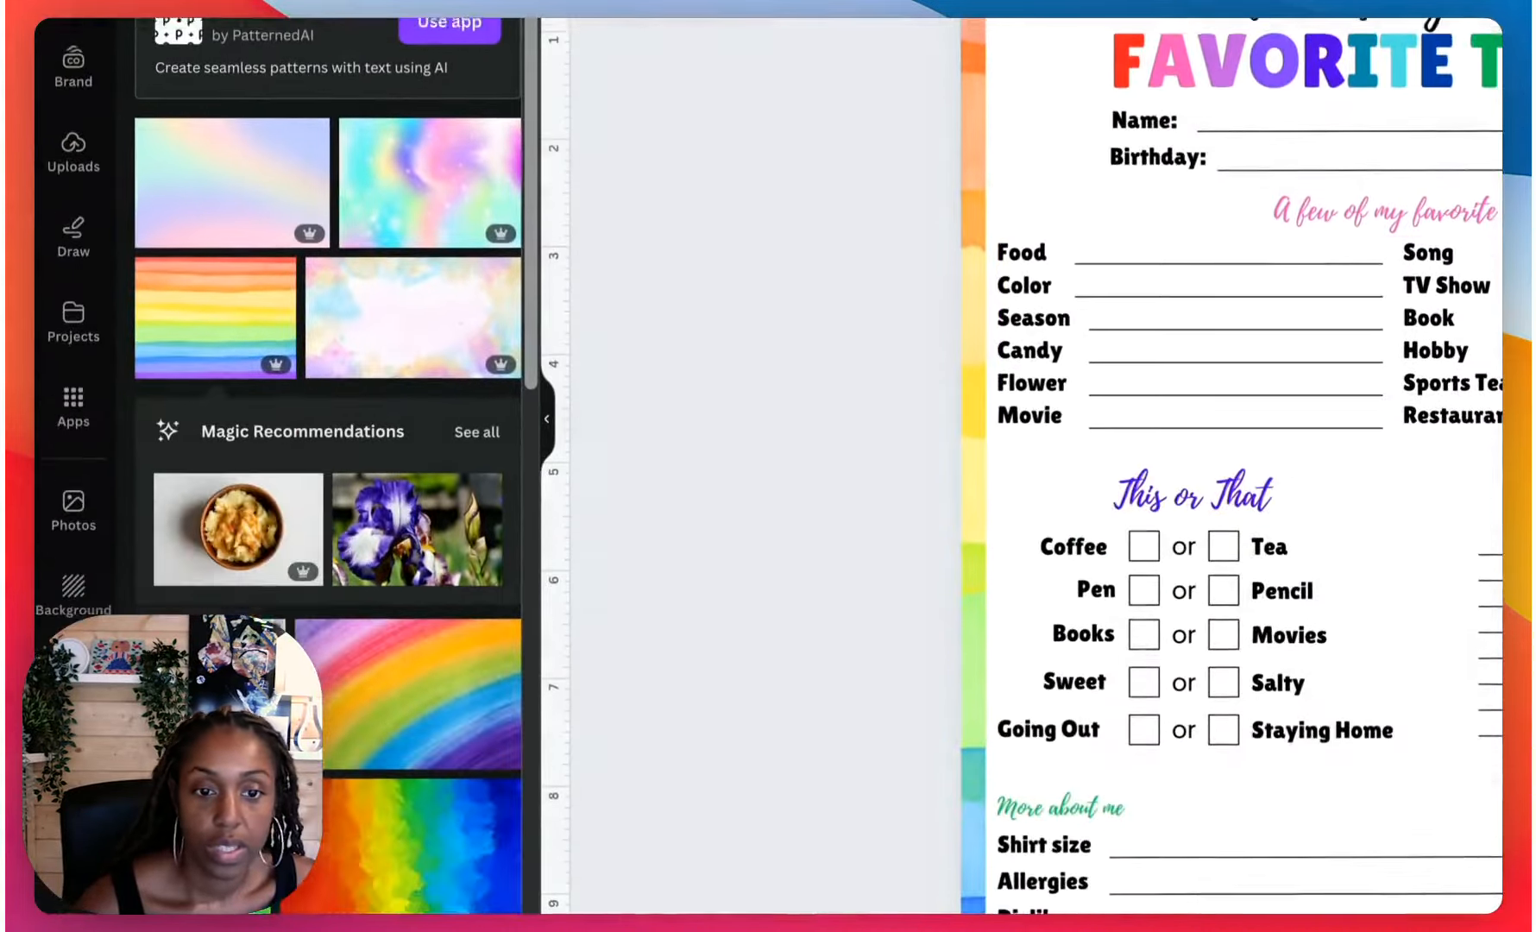
# Try the pastel vertical stripes photo and the multicolored rainbow watercolor photo as the page background.
pyautogui.moveTo(210, 690); pyautogui.dragTo(991, 239)
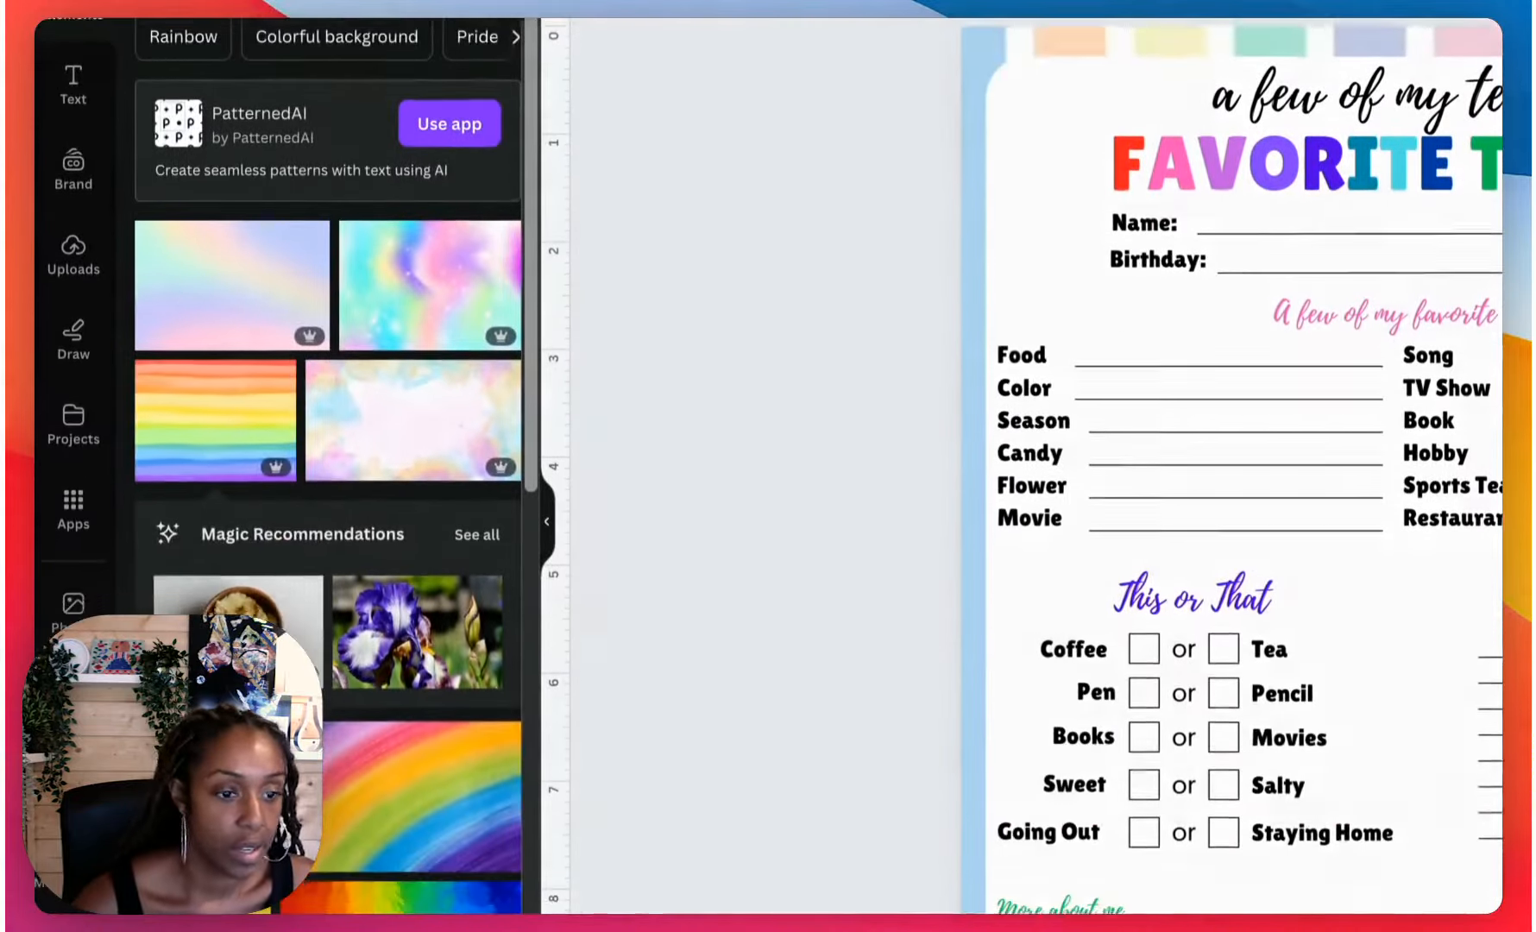
pyautogui.scroll(-4, 316, 645)
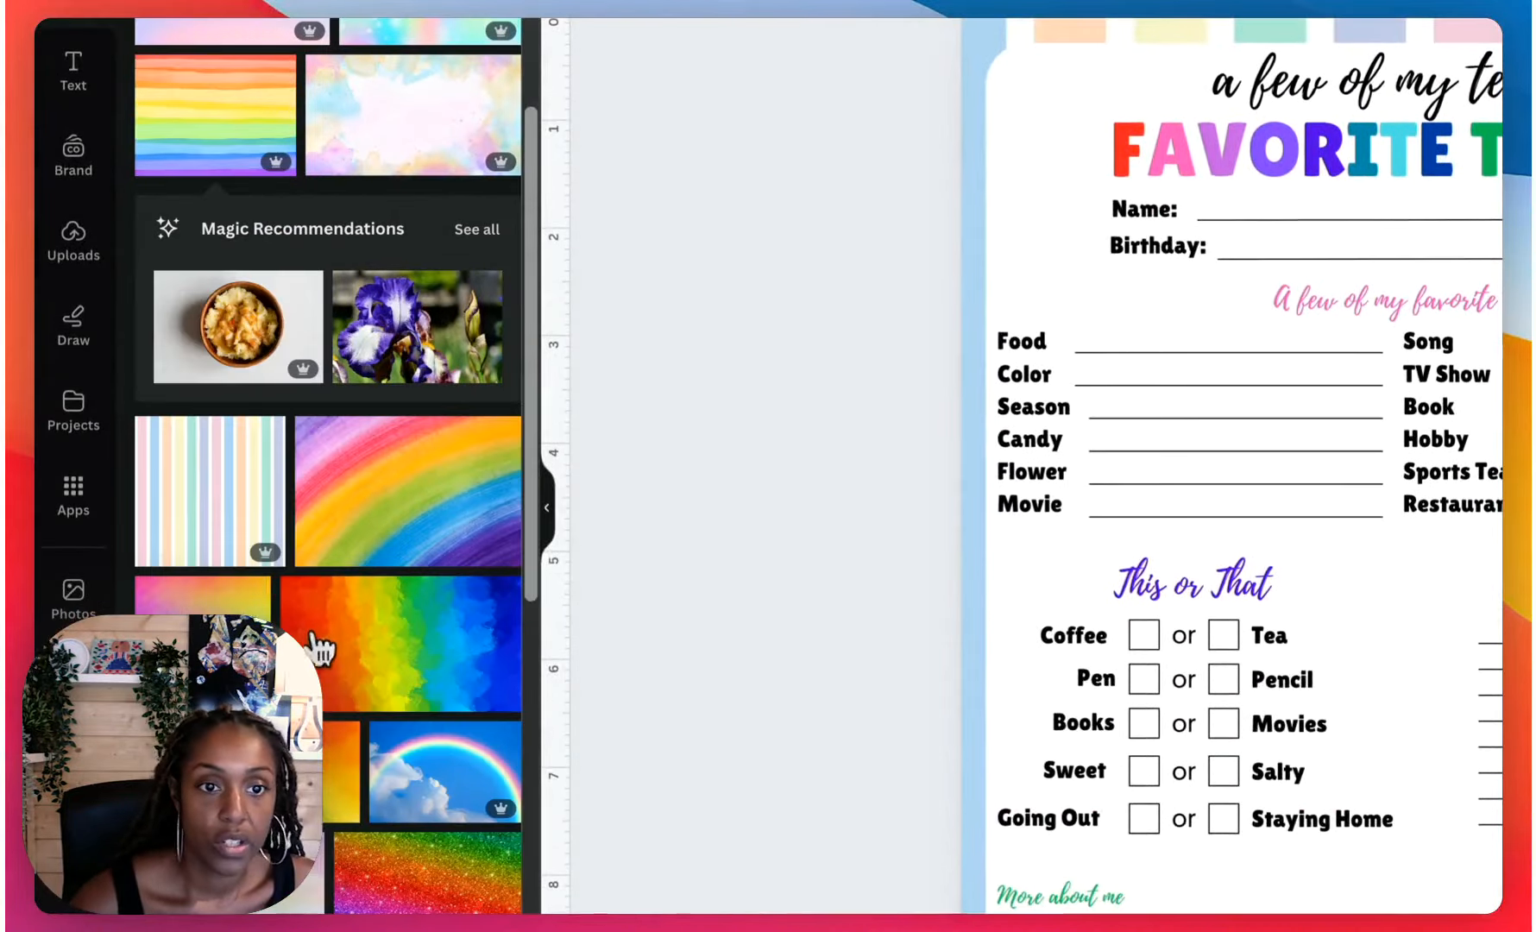
pyautogui.moveTo(316, 644); pyautogui.dragTo(983, 249)
pyautogui.scroll(-2, 983, 250)
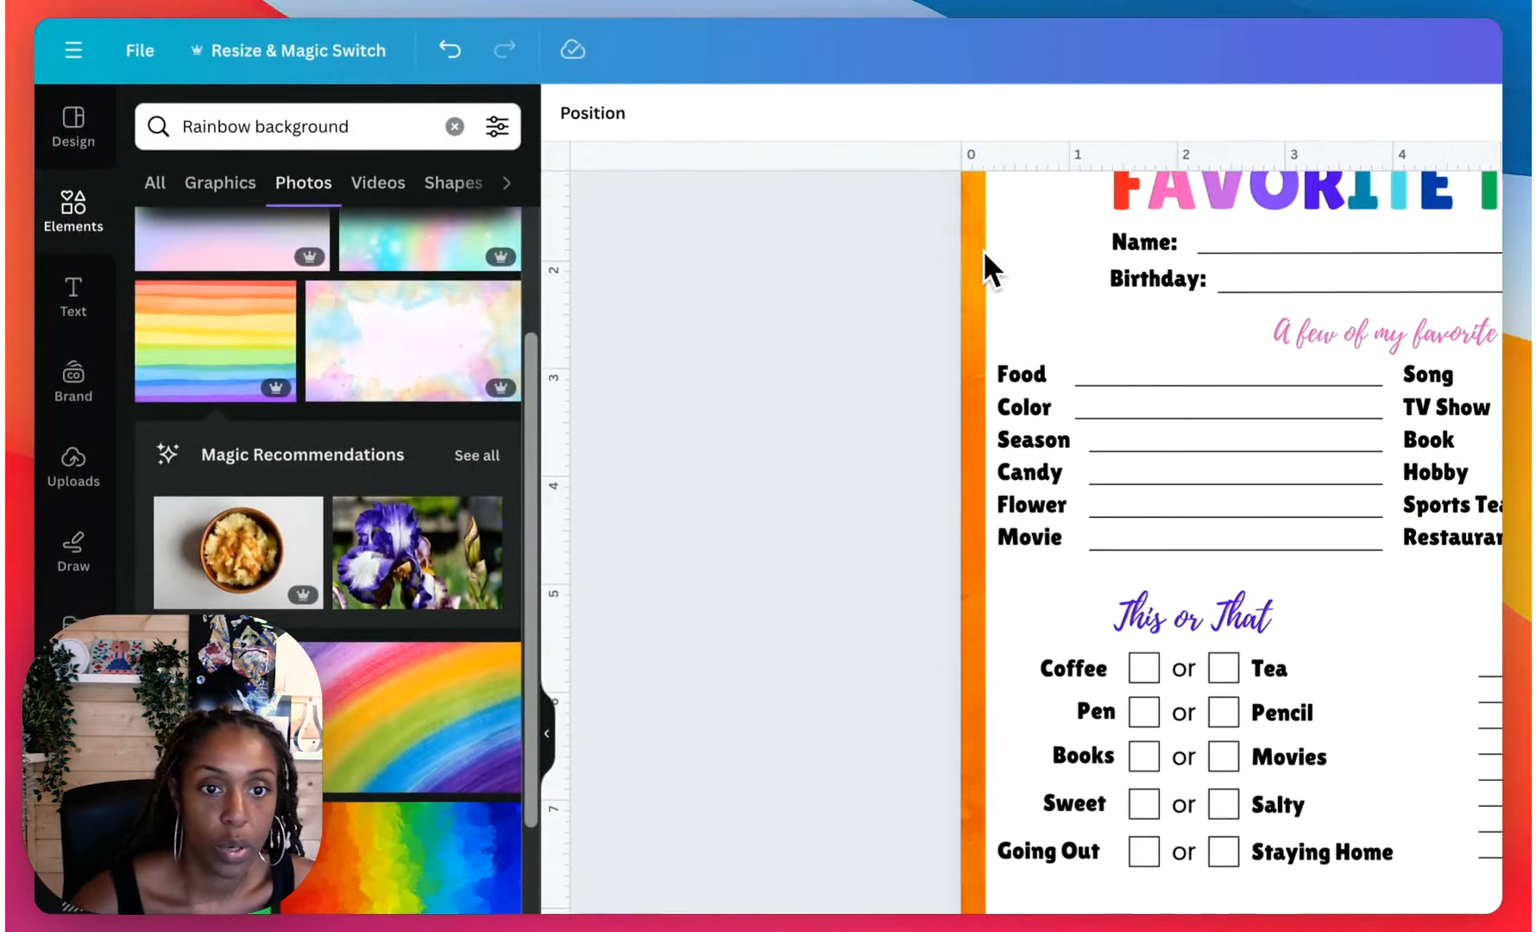
pyautogui.scroll(1, 983, 249)
pyautogui.scroll(-5, 362, 835)
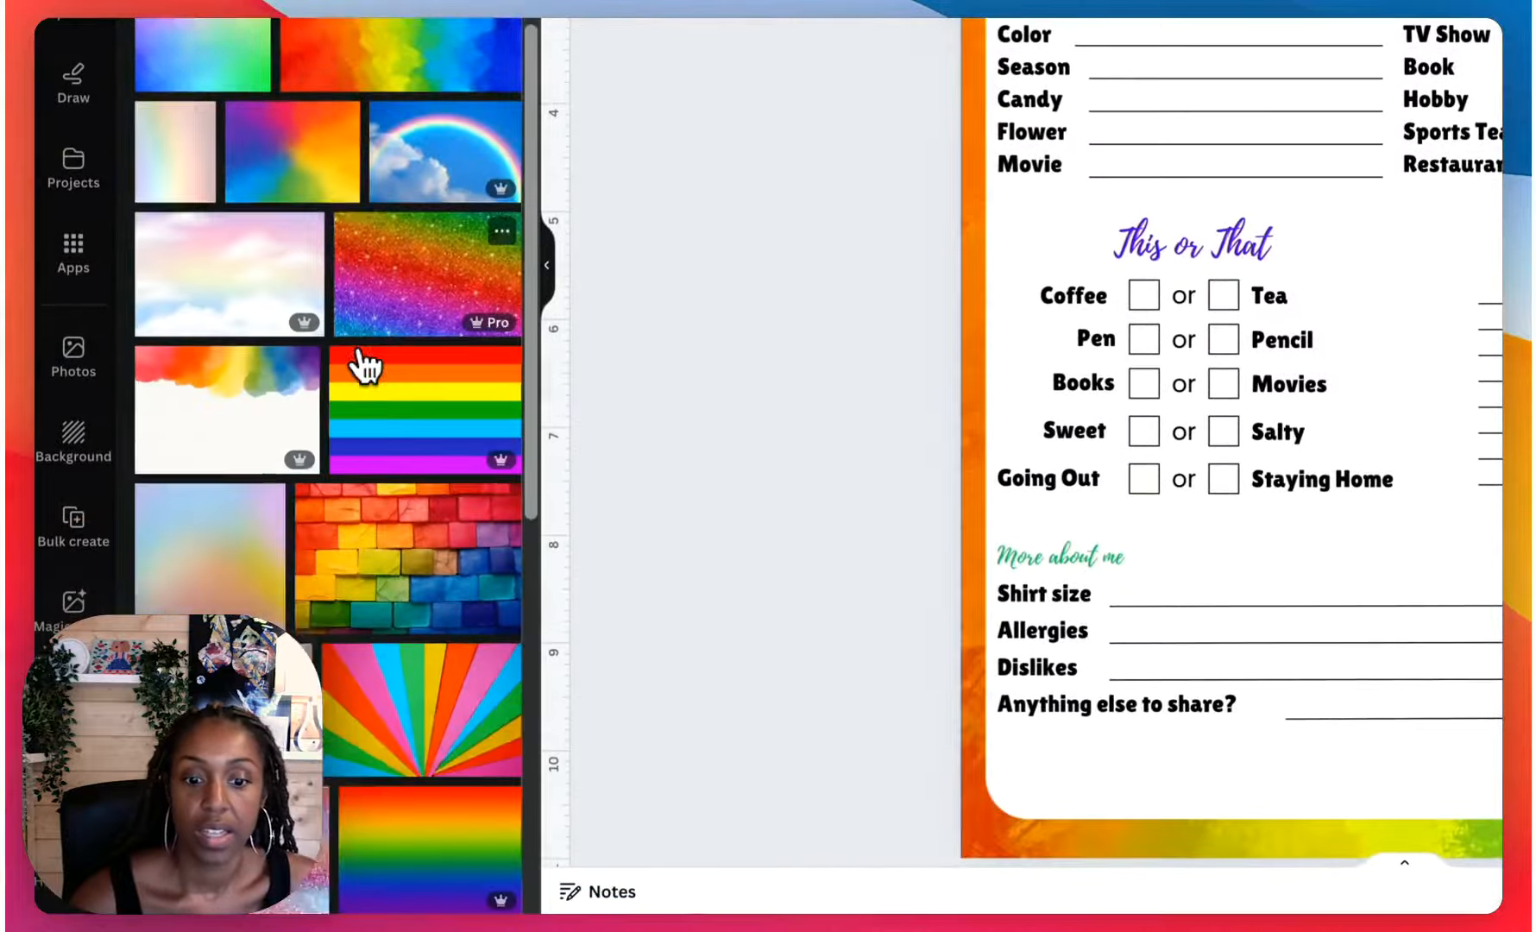
pyautogui.scroll(-3, 362, 367)
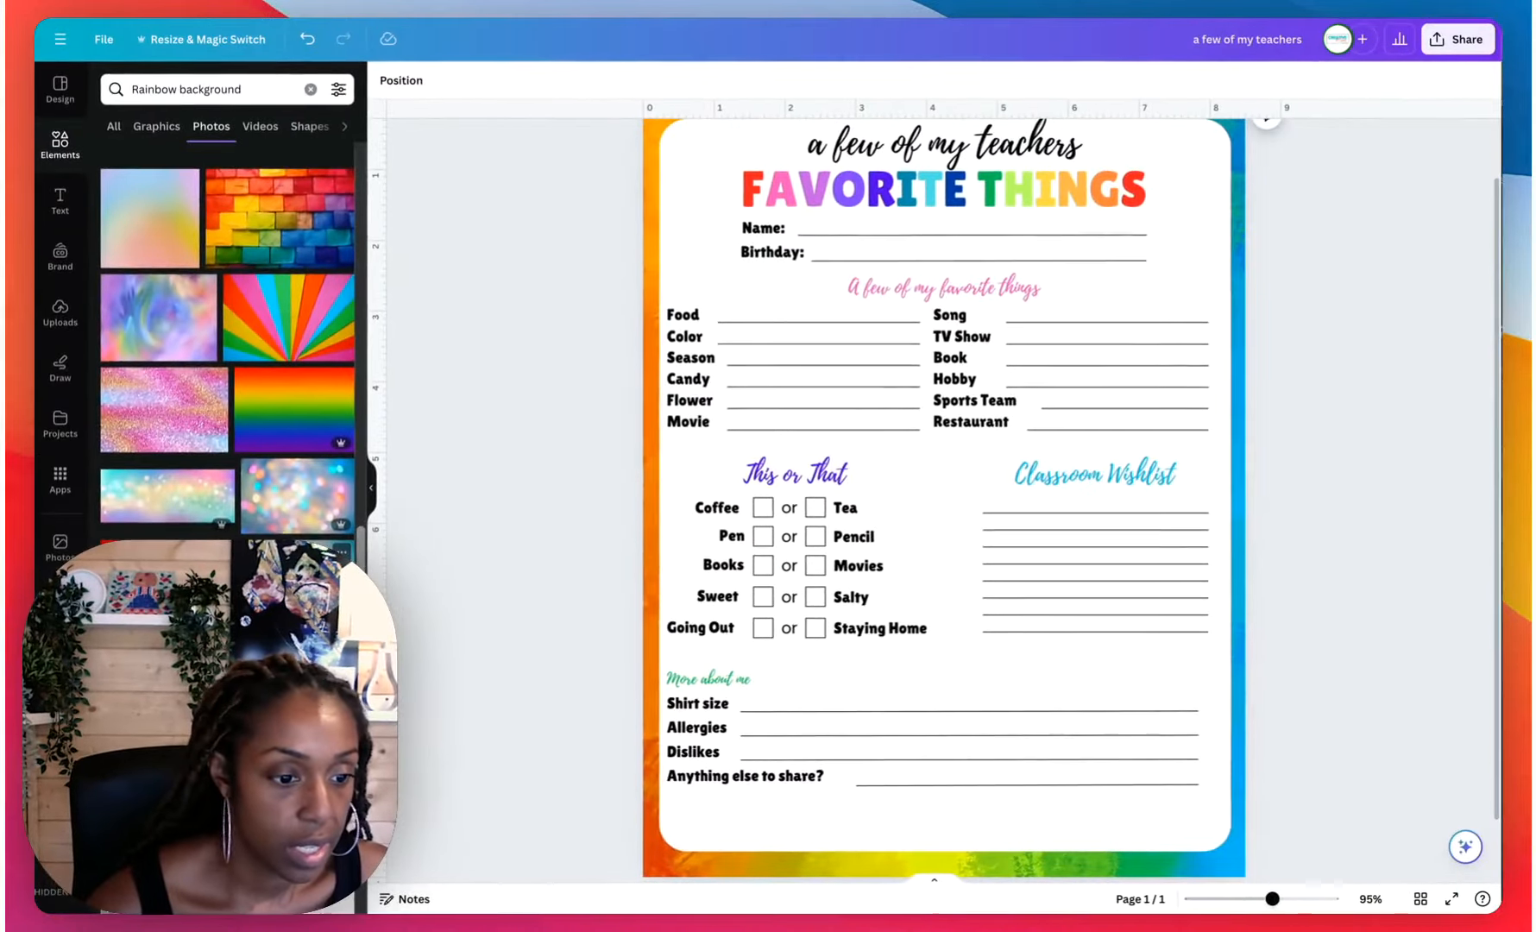
# Search the photos for "Rainbow stripes" and set the watercolor rainbow stripes photo as the page background.
pyautogui.scroll(-5, 227, 302)
pyautogui.scroll(-6, 227, 346)
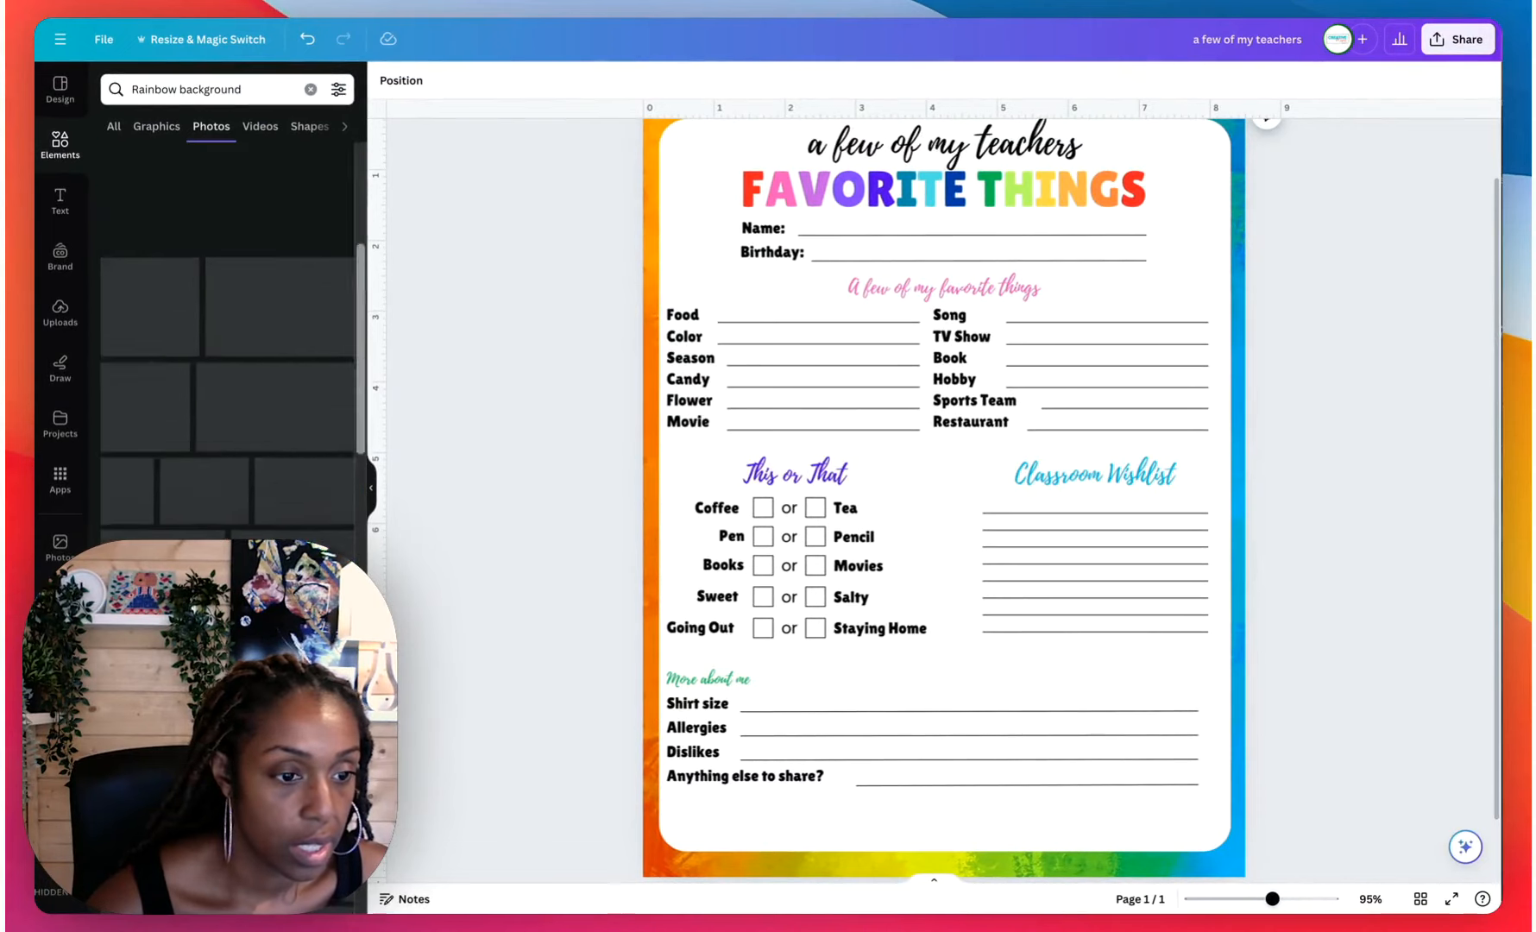
pyautogui.scroll(8, 227, 302)
pyautogui.doubleClick(200, 88)
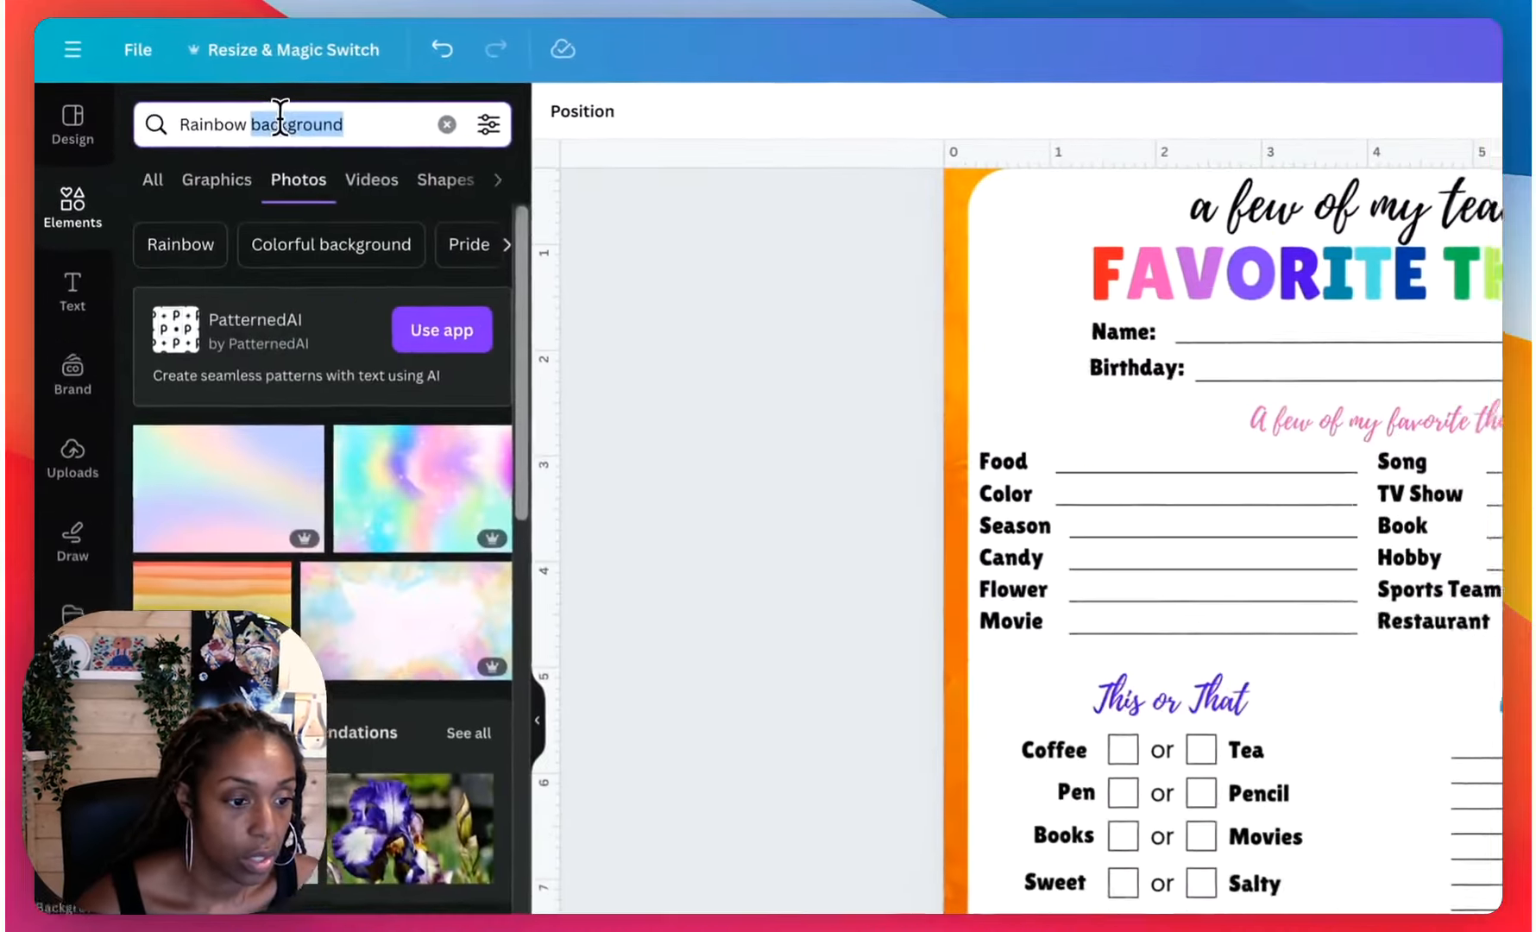
pyautogui.write('stripes')
pyautogui.press('Return')
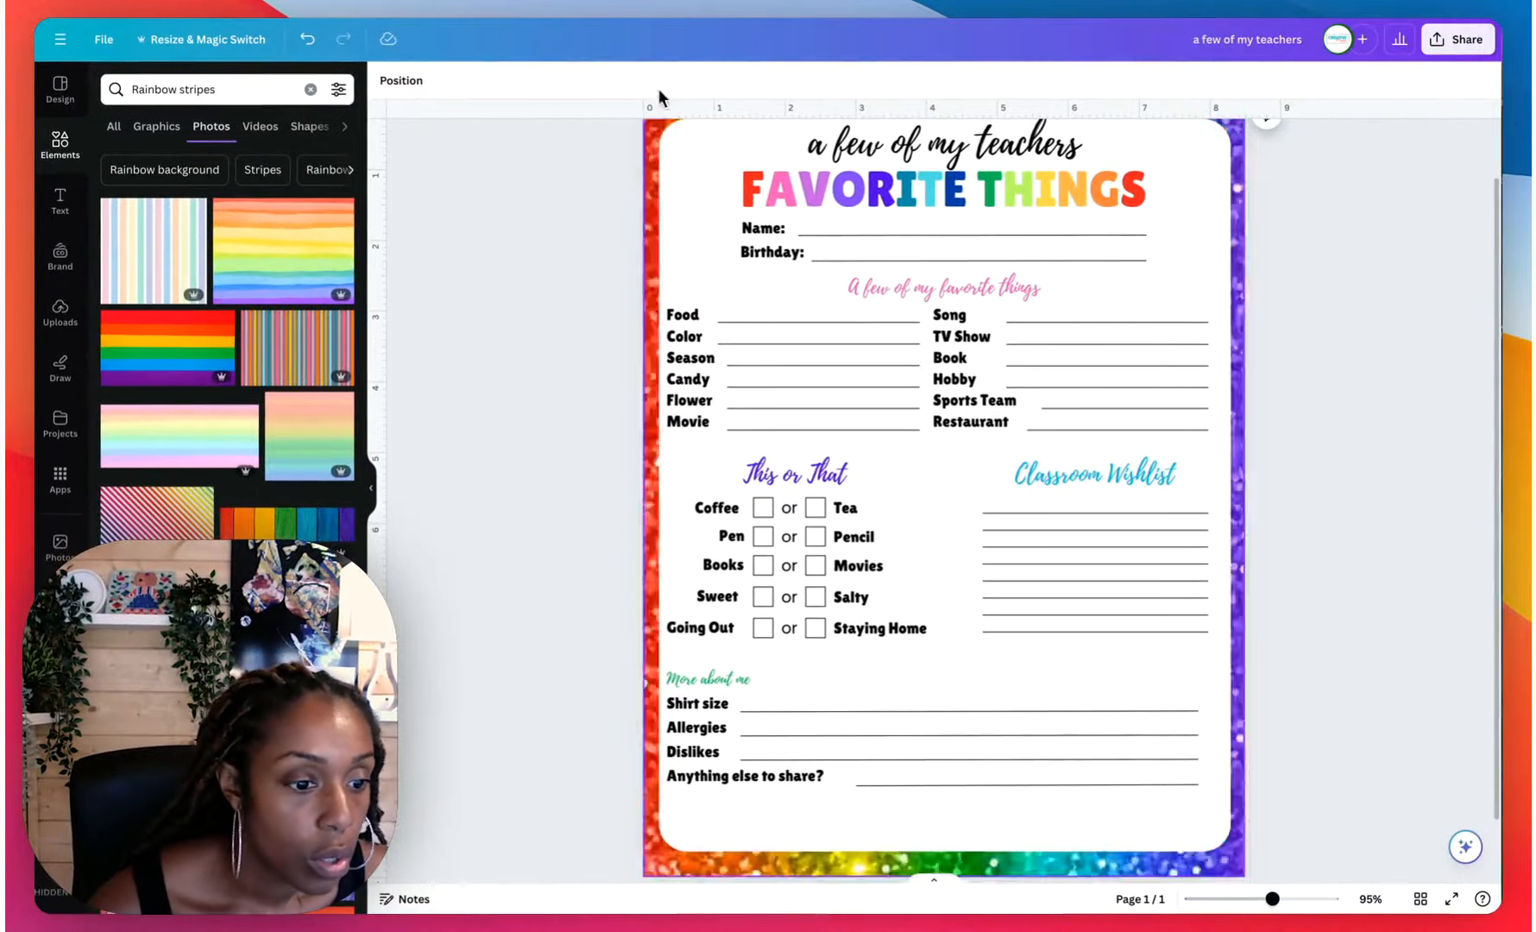
pyautogui.scroll(2, 766, 578)
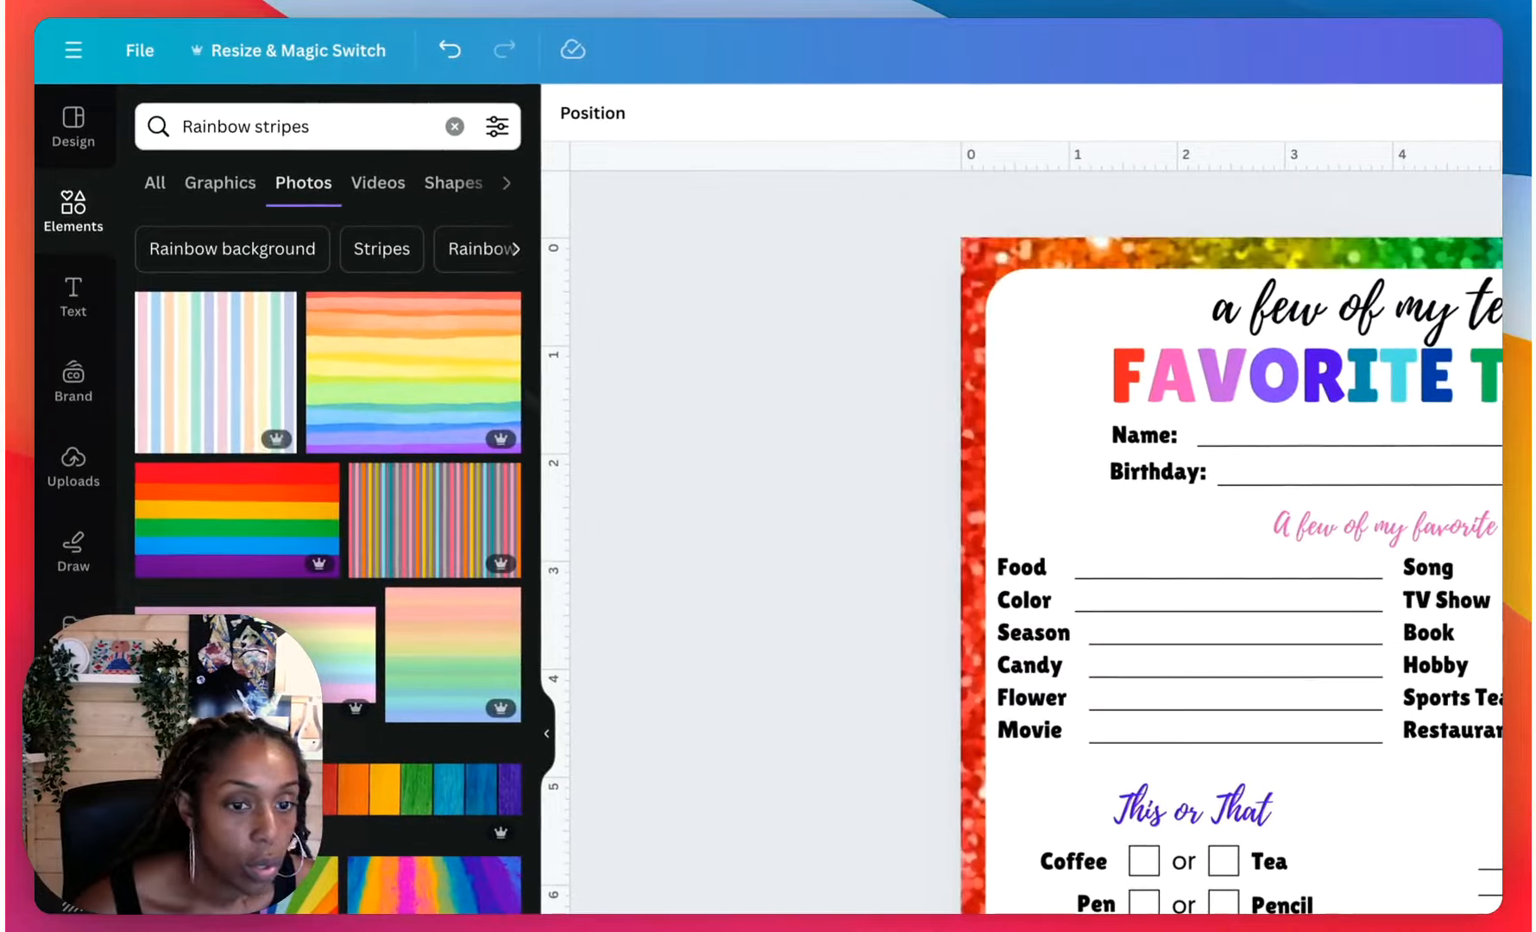
pyautogui.moveTo(367, 360); pyautogui.dragTo(900, 246)
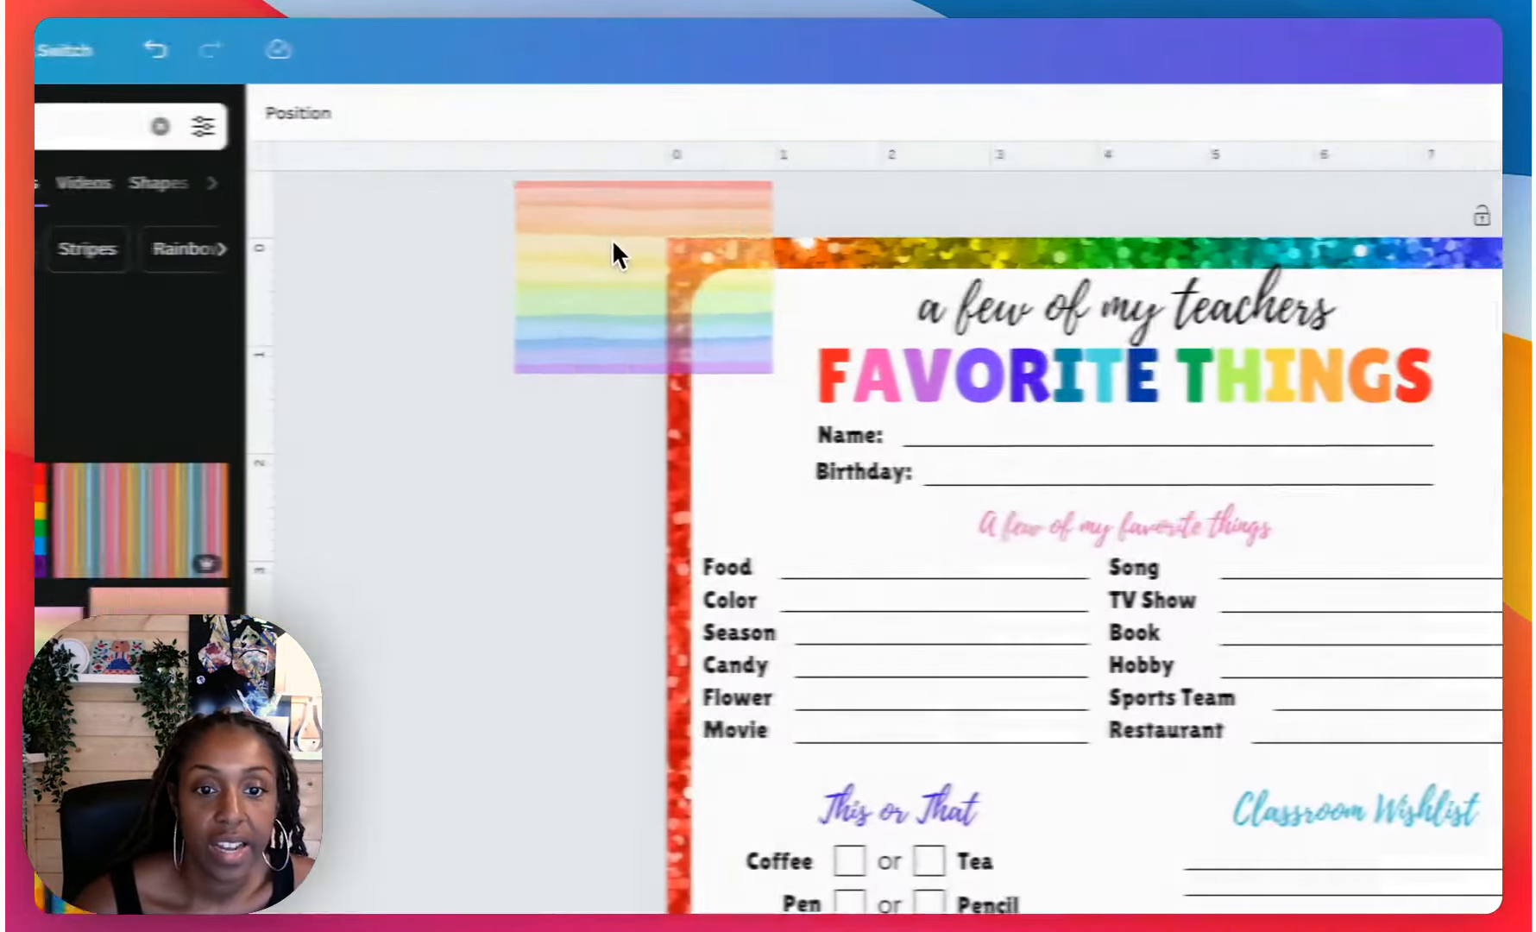
pyautogui.moveTo(612, 250); pyautogui.dragTo(695, 260)
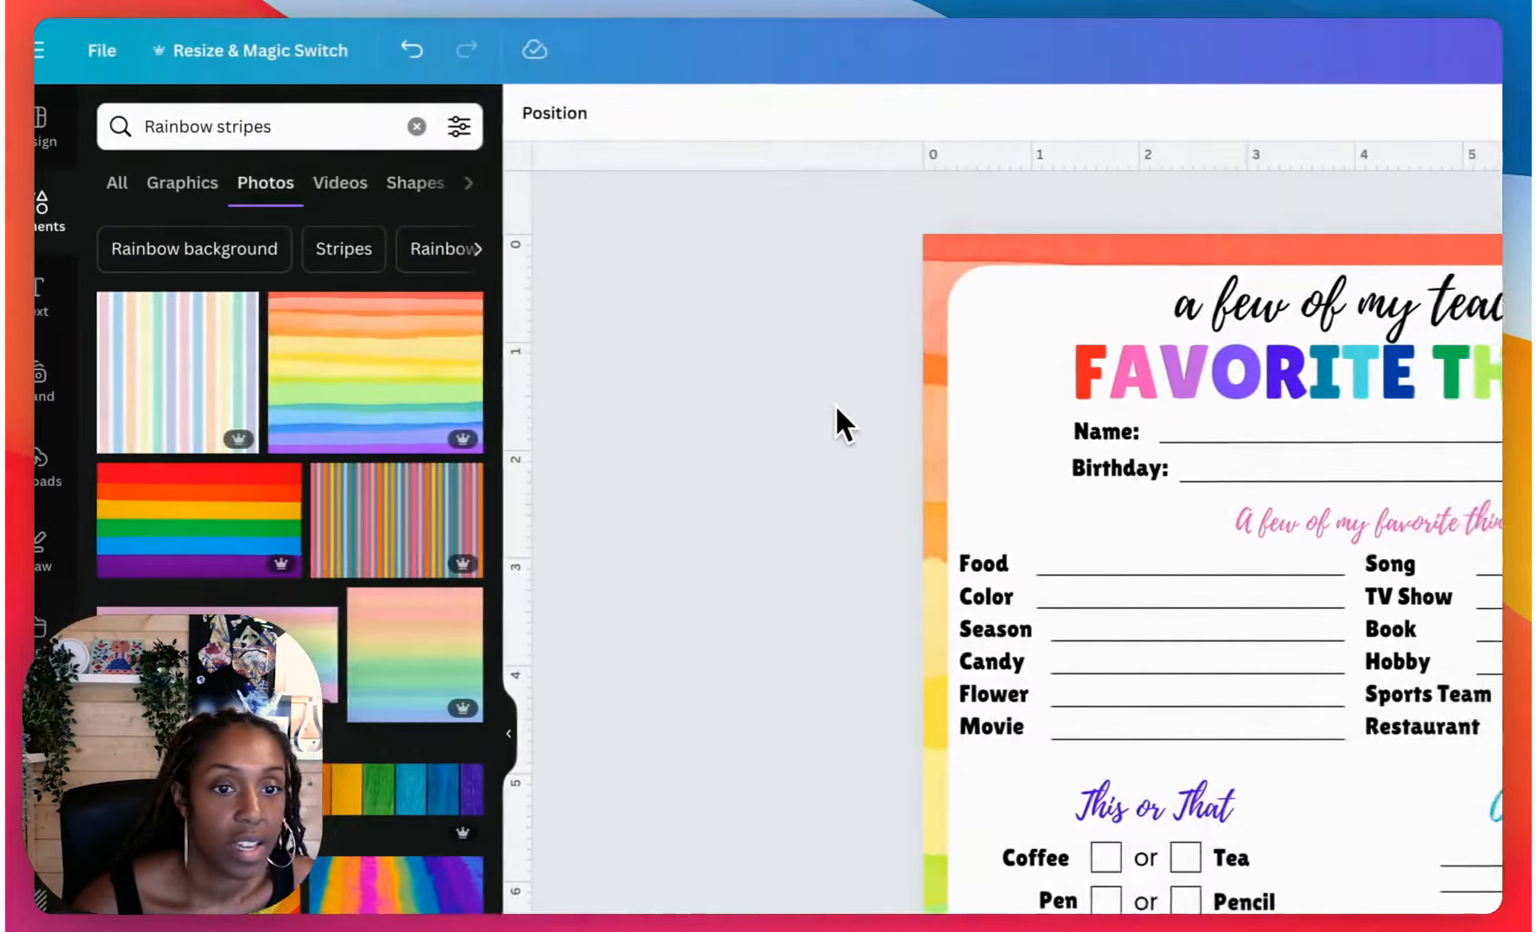
pyautogui.scroll(-5, 835, 423)
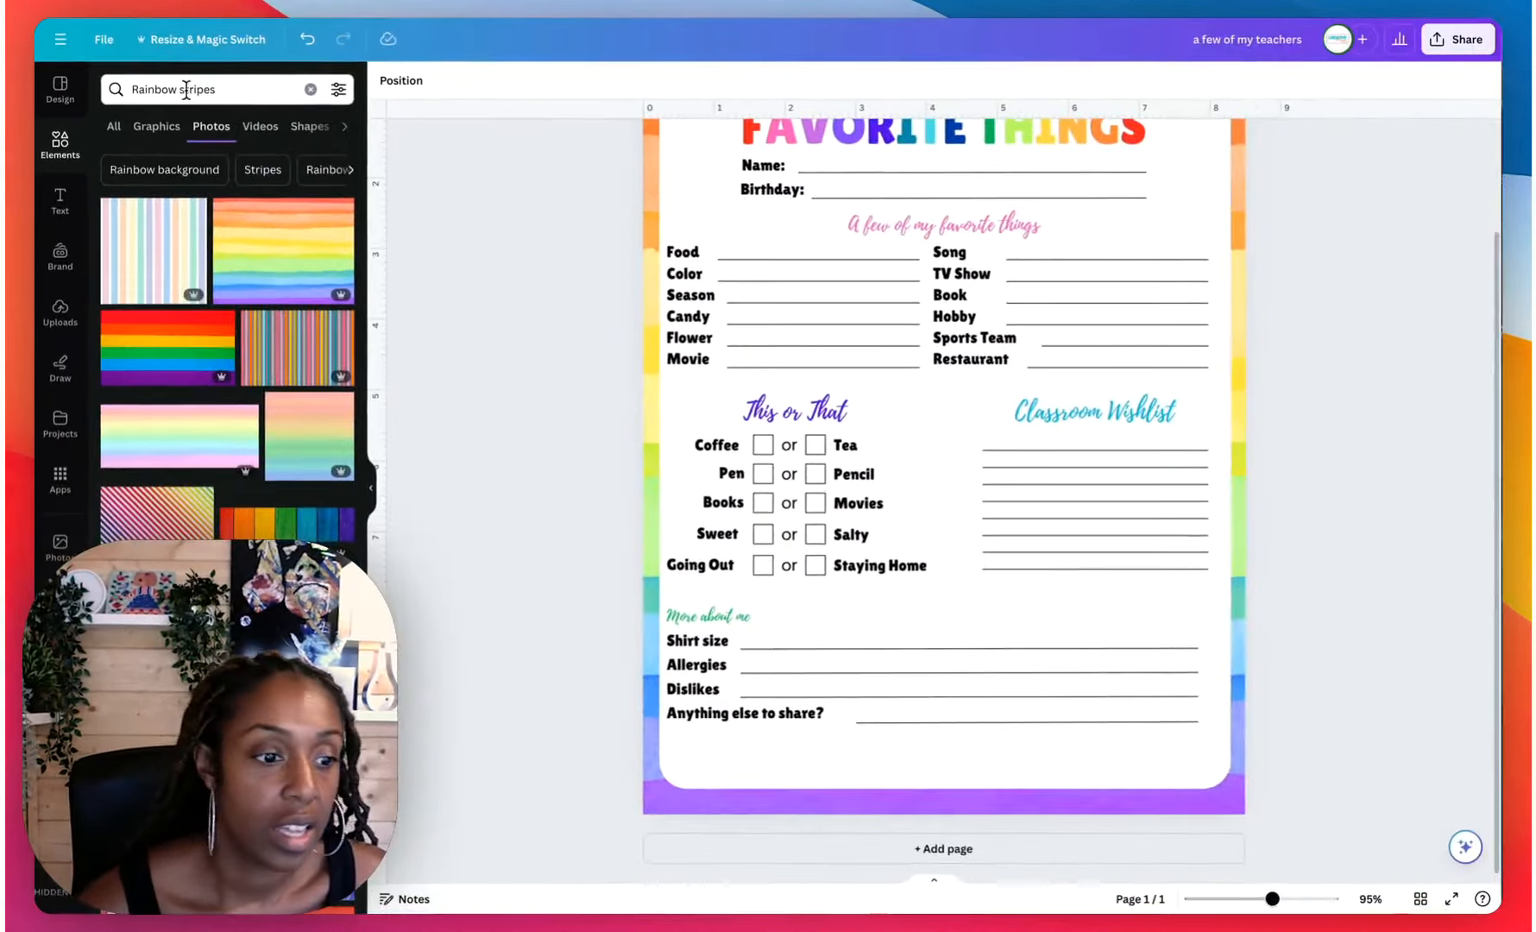
# Search the photos for "school" and set the photo with rows of colored pencils as the page background.
pyautogui.tripleClick(149, 89)
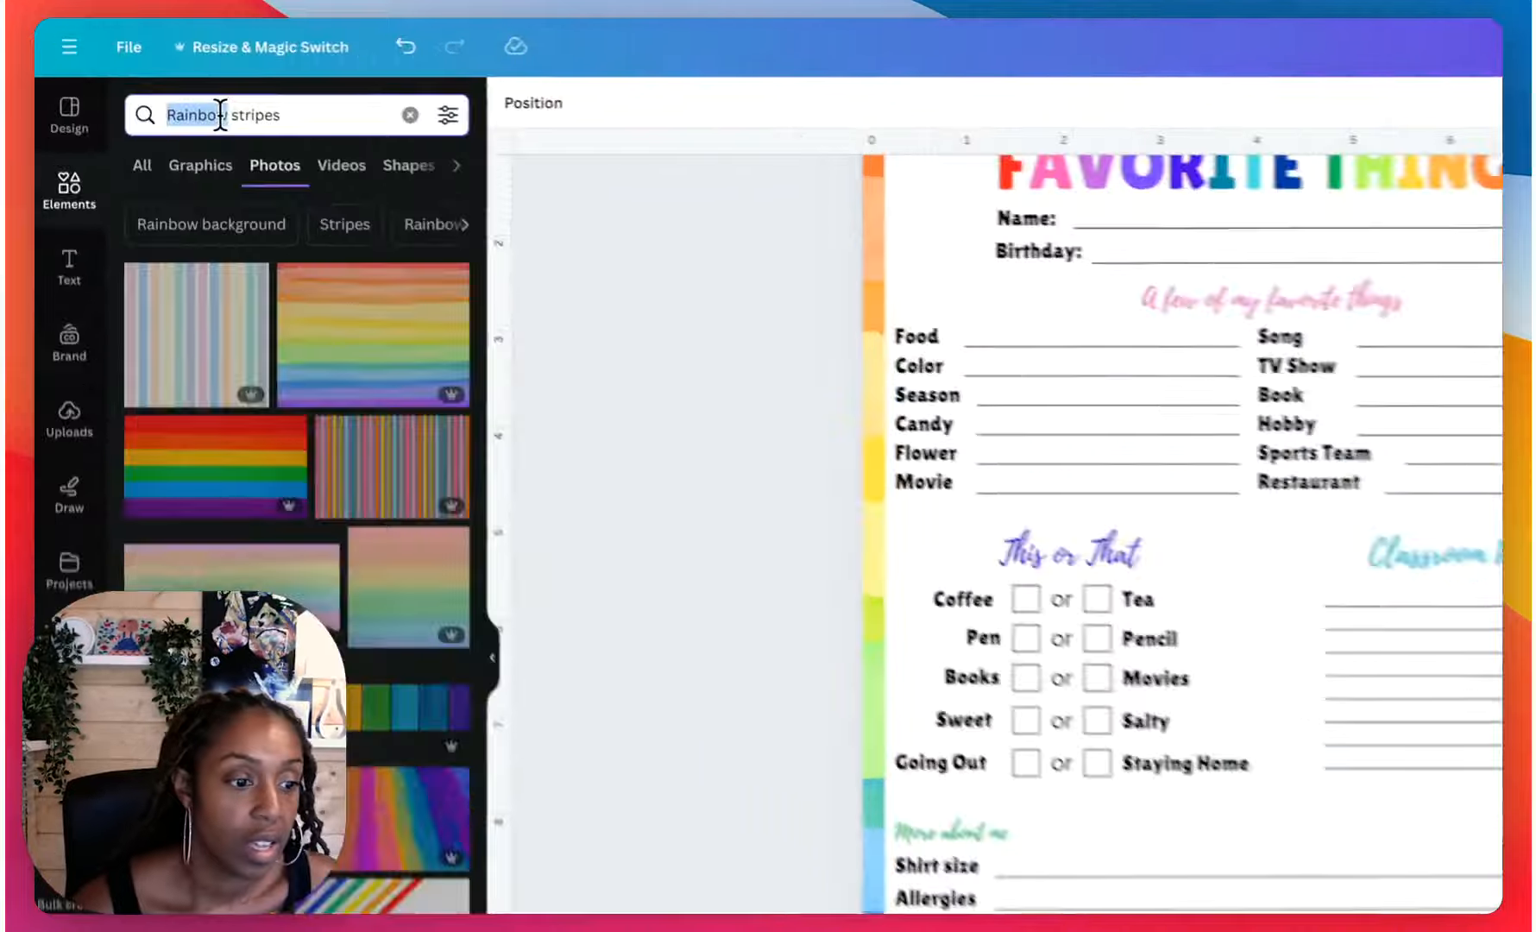
pyautogui.write('scho')
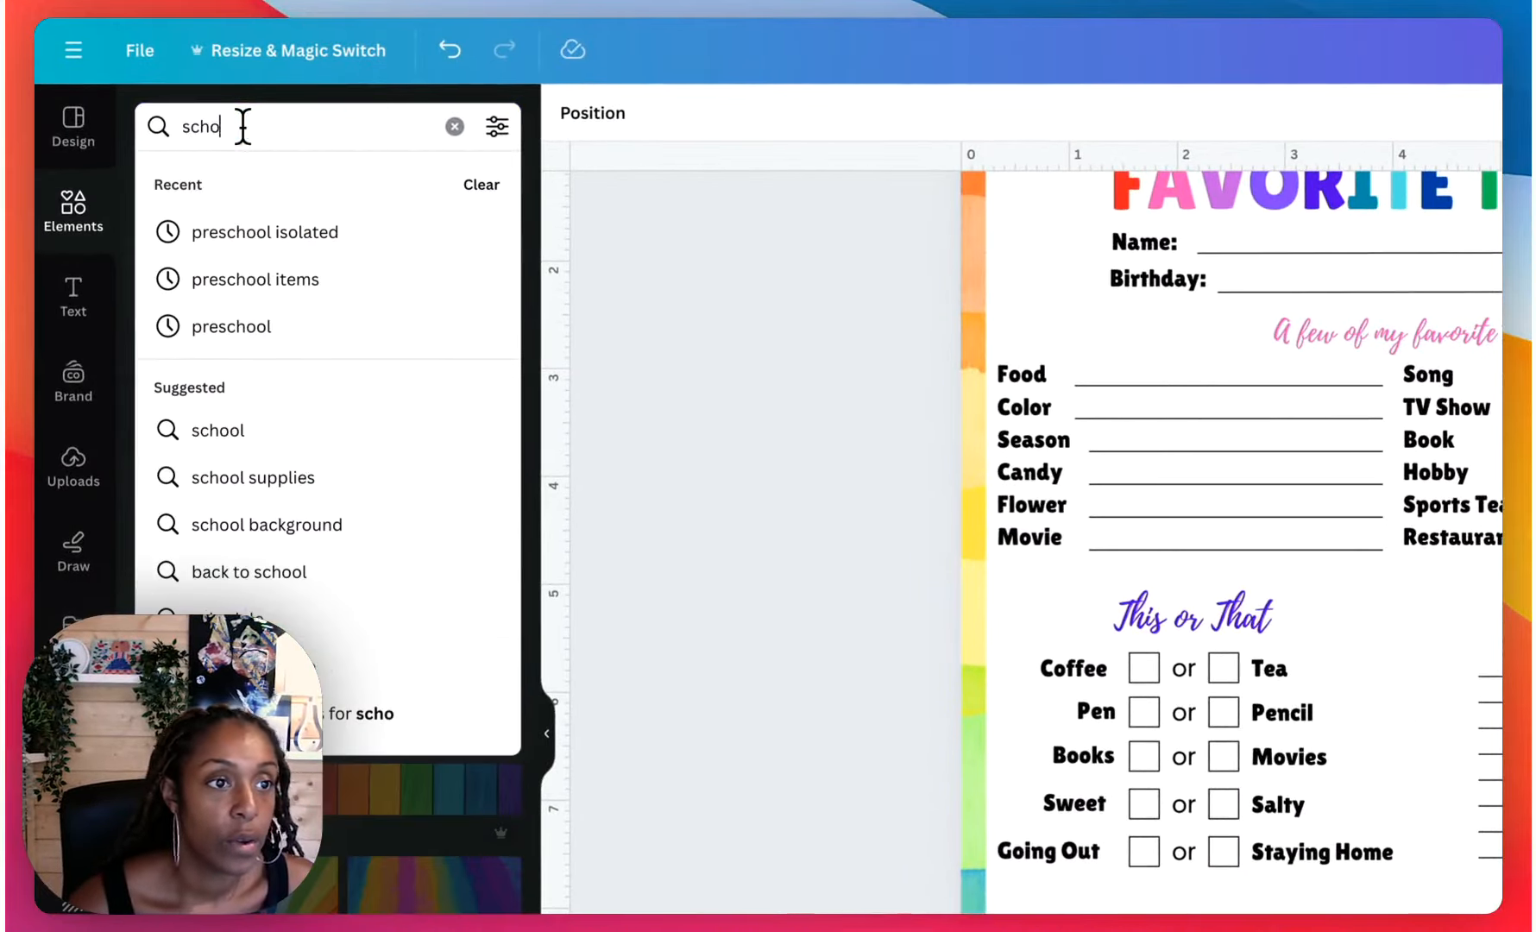
pyautogui.write('ol')
pyautogui.press('Return')
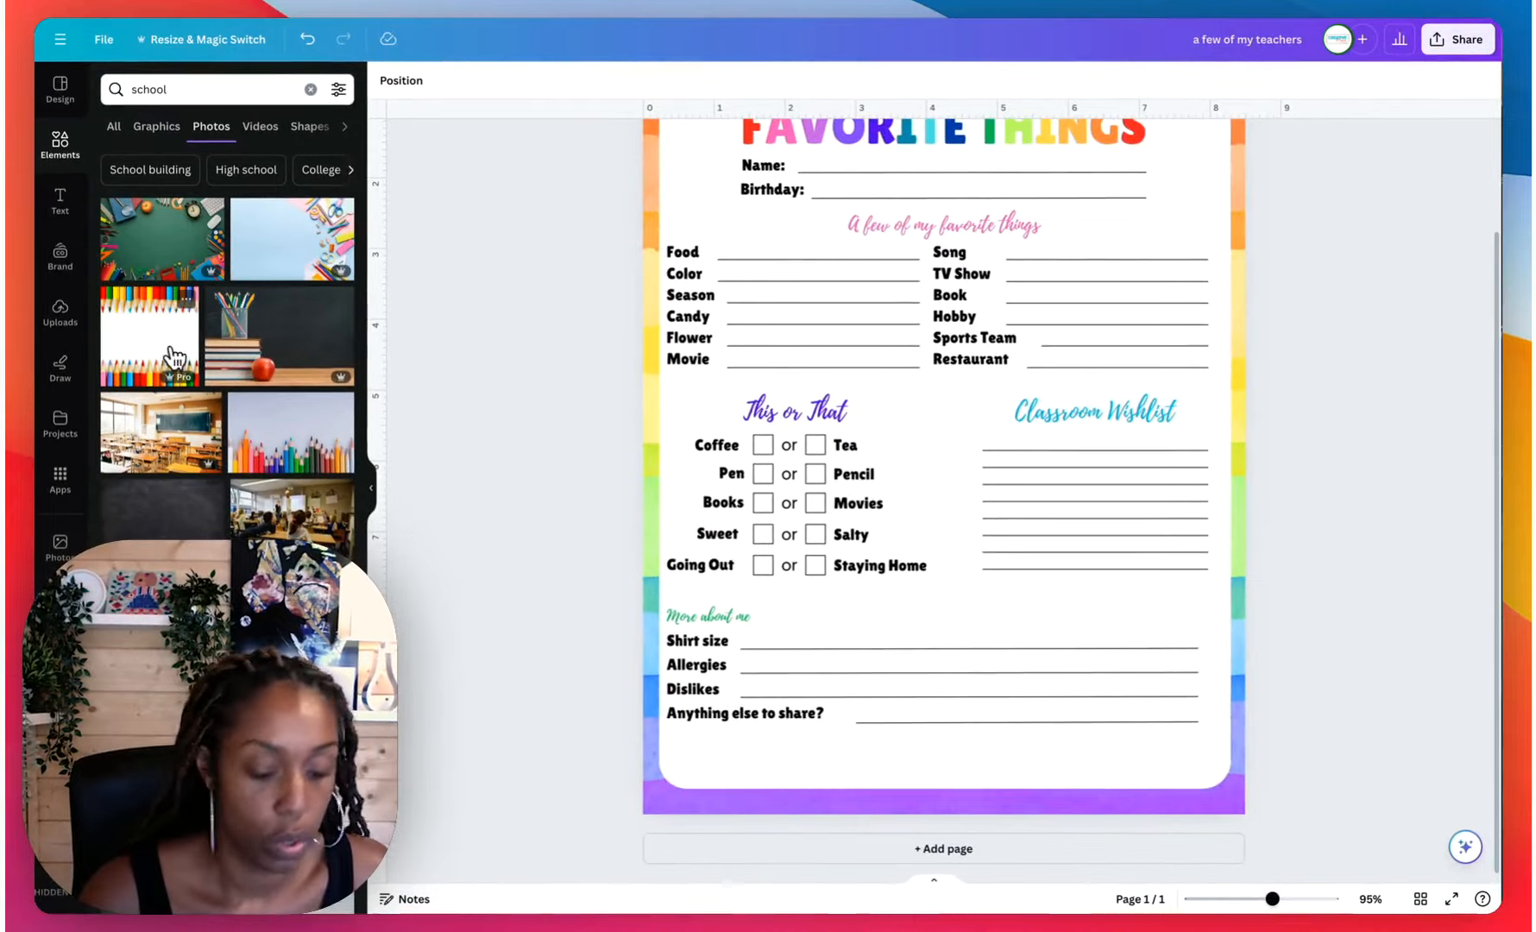
pyautogui.moveTo(172, 356)
pyautogui.mouseDown()
pyautogui.moveTo(635, 349)
pyautogui.moveTo(671, 415)
pyautogui.moveTo(653, 415)
pyautogui.mouseUp()
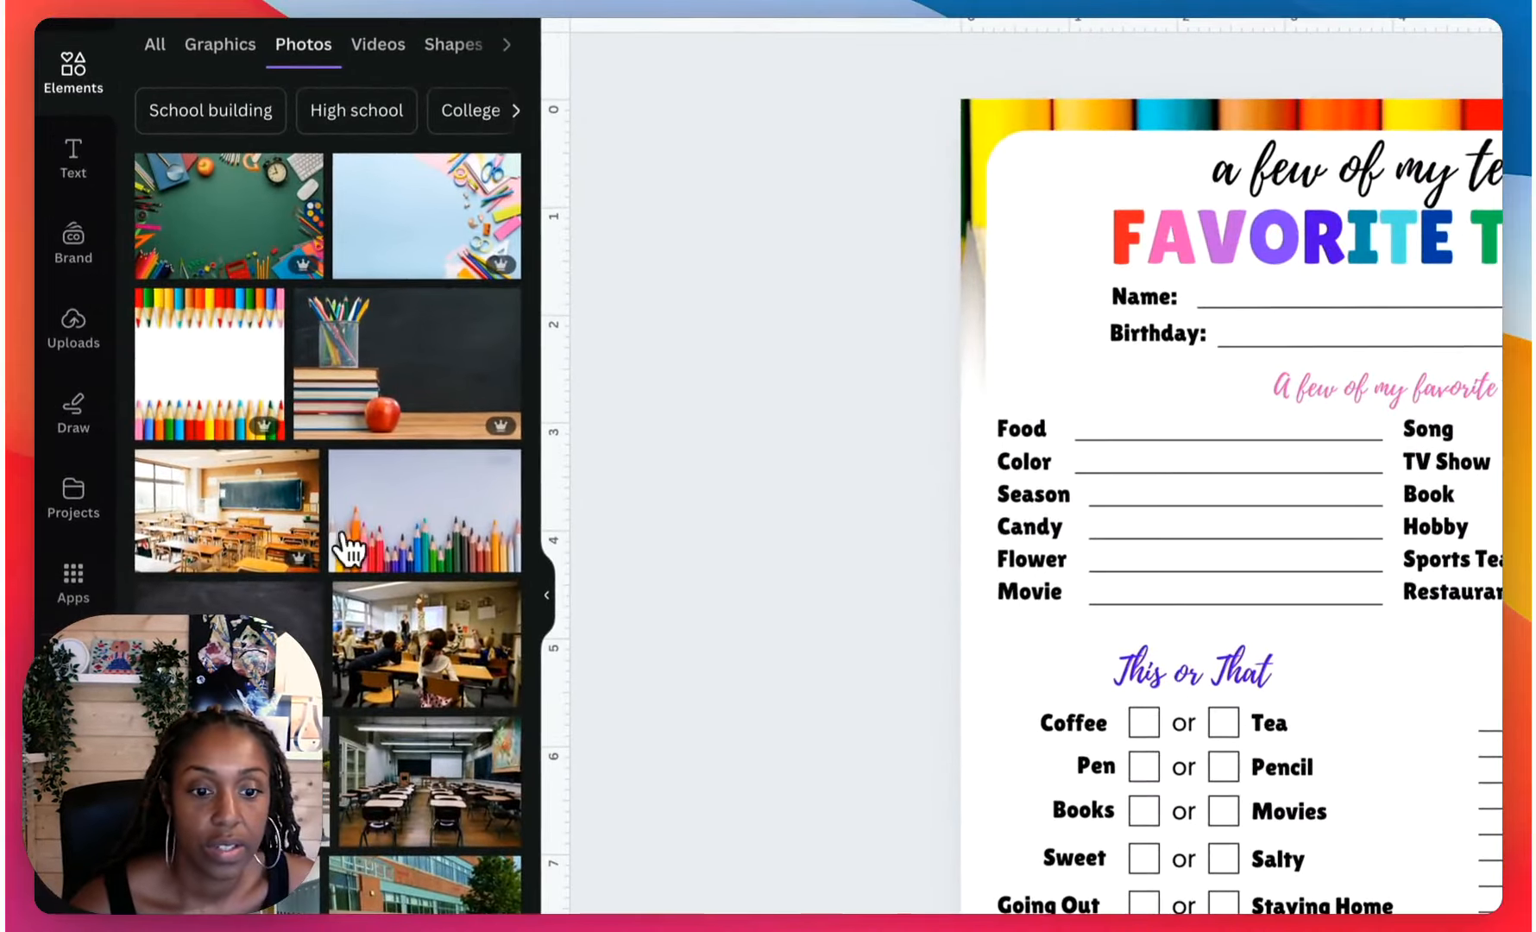
# Browse the school photos and try the blackboard photo edged with school supplies as the page background.
pyautogui.scroll(-3, 350, 517)
pyautogui.scroll(-10, 351, 518)
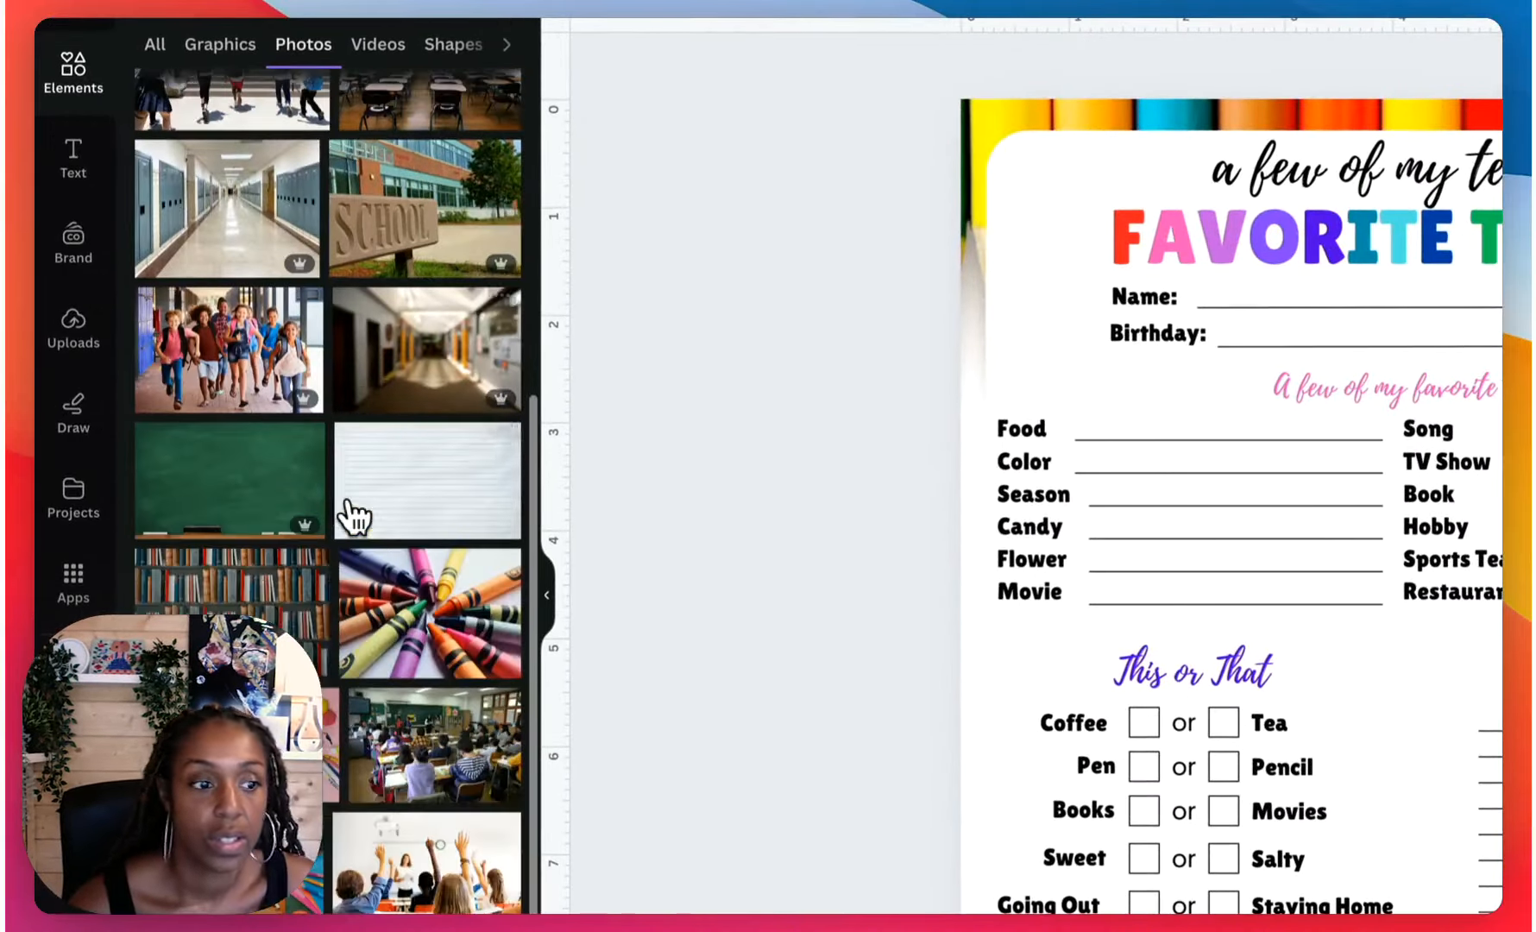
pyautogui.scroll(-5, 352, 518)
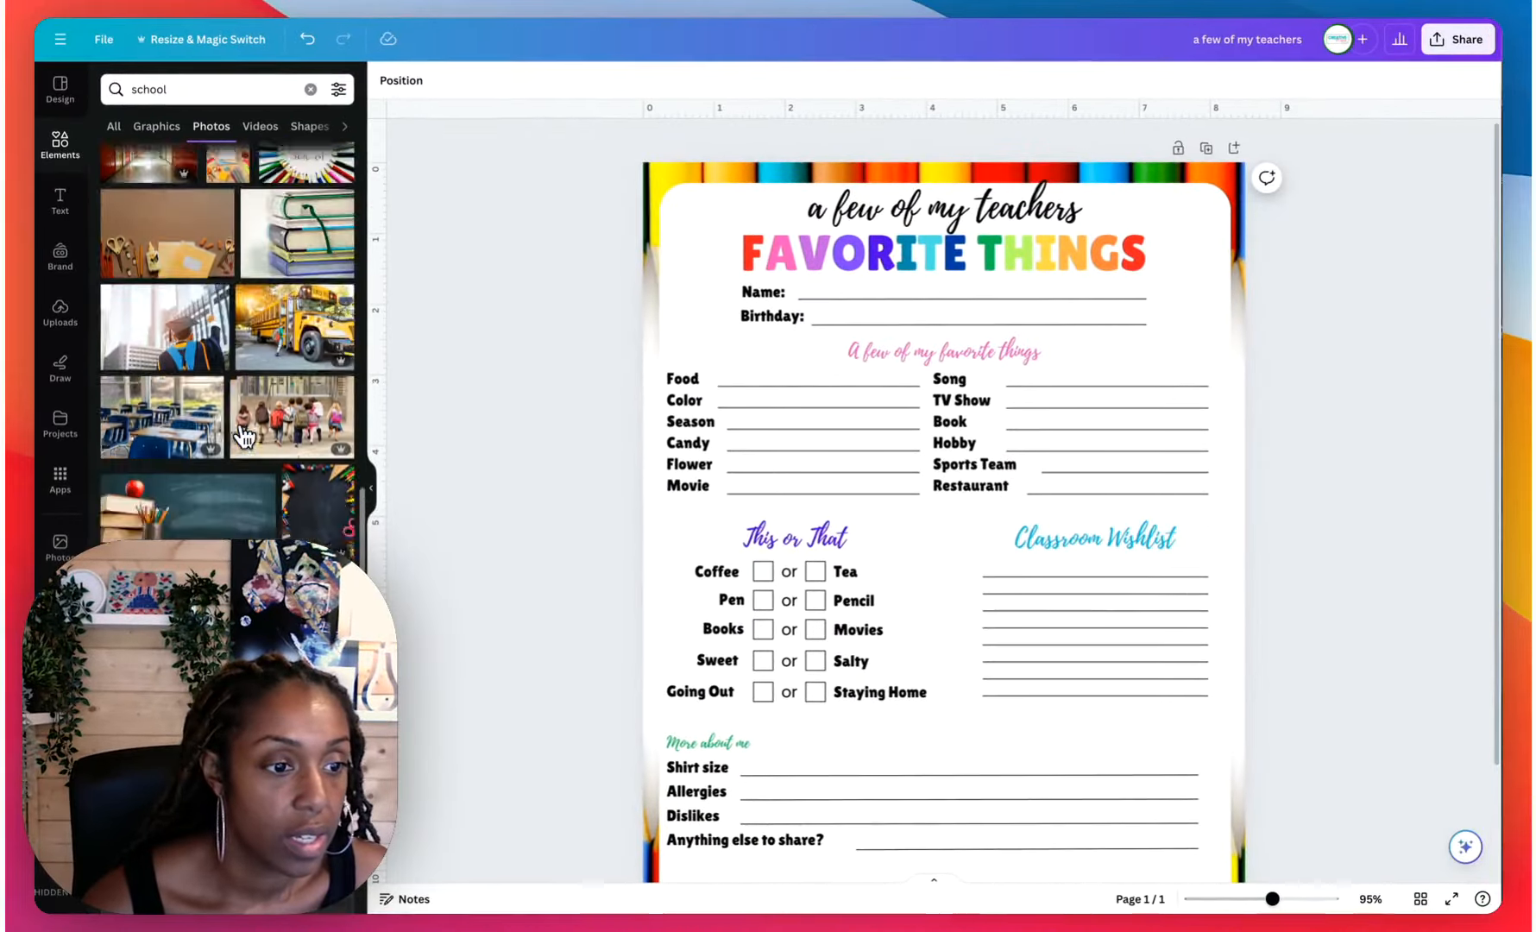
pyautogui.scroll(-4, 245, 435)
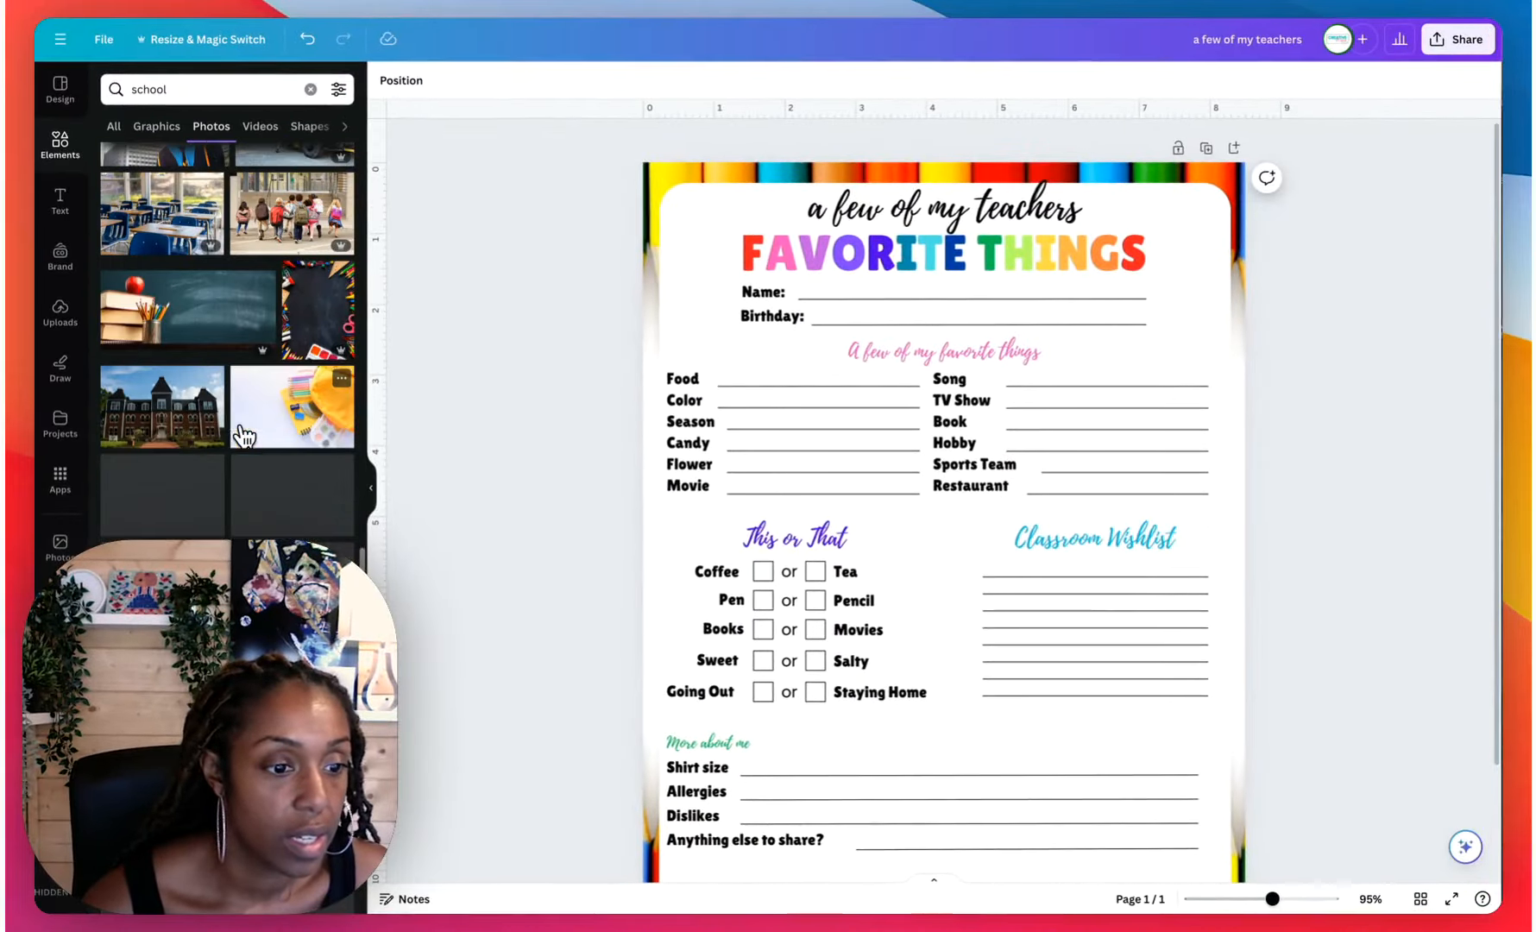
pyautogui.moveTo(315, 304); pyautogui.dragTo(659, 204)
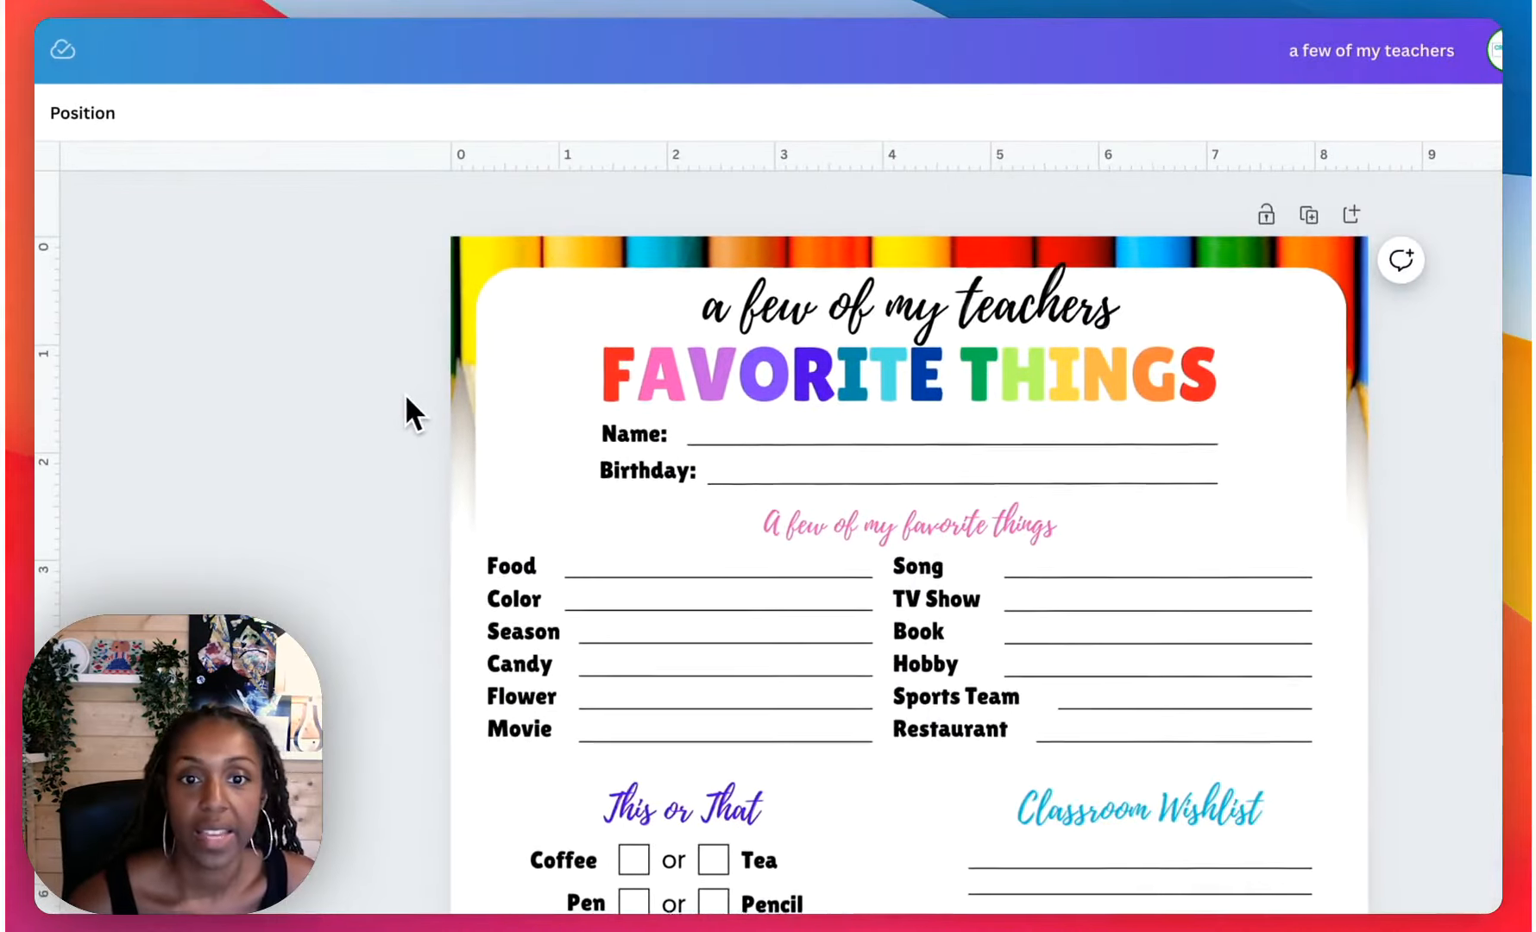
# Give the large white rounded rectangle a solid border with a weight of 2.
pyautogui.scroll(-3, 405, 393)
pyautogui.click(503, 208)
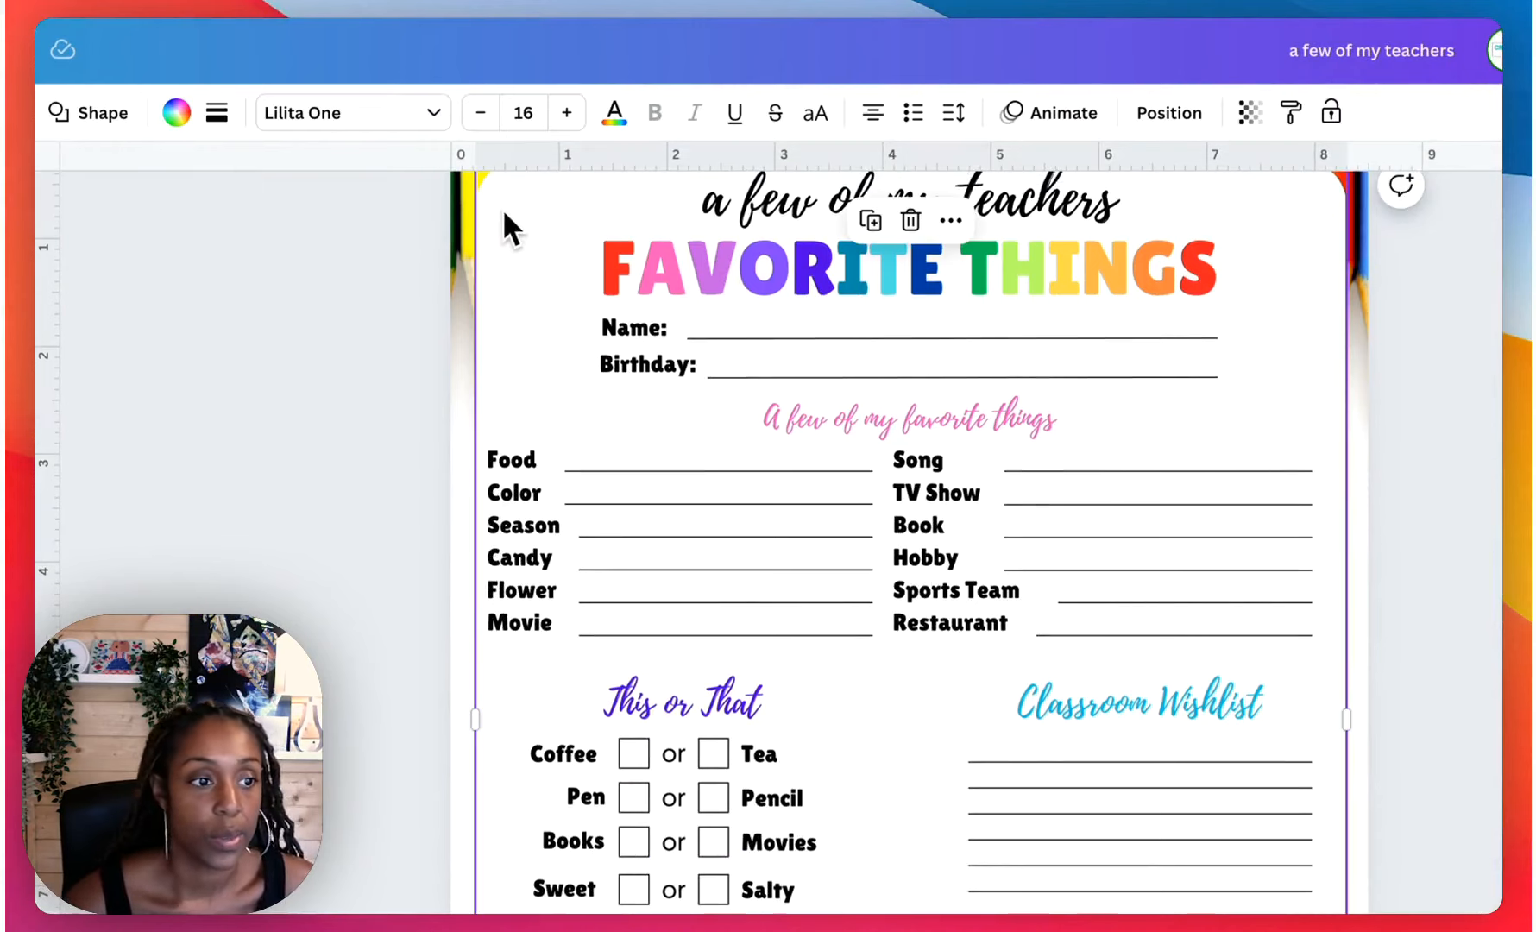
pyautogui.scroll(3, 509, 202)
pyautogui.click(217, 112)
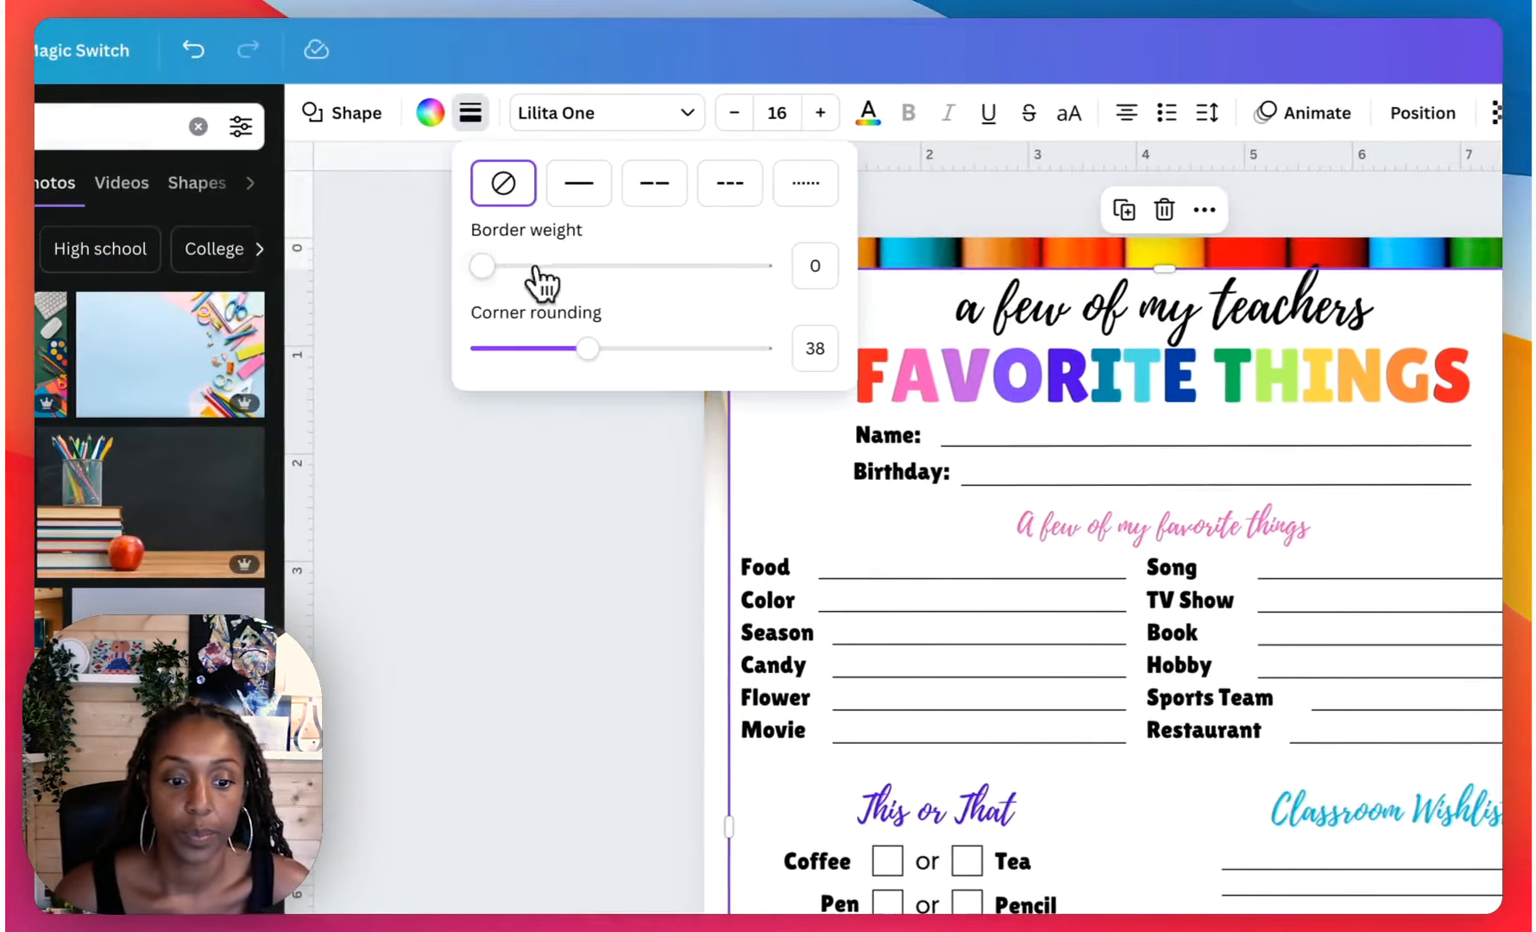
pyautogui.click(583, 195)
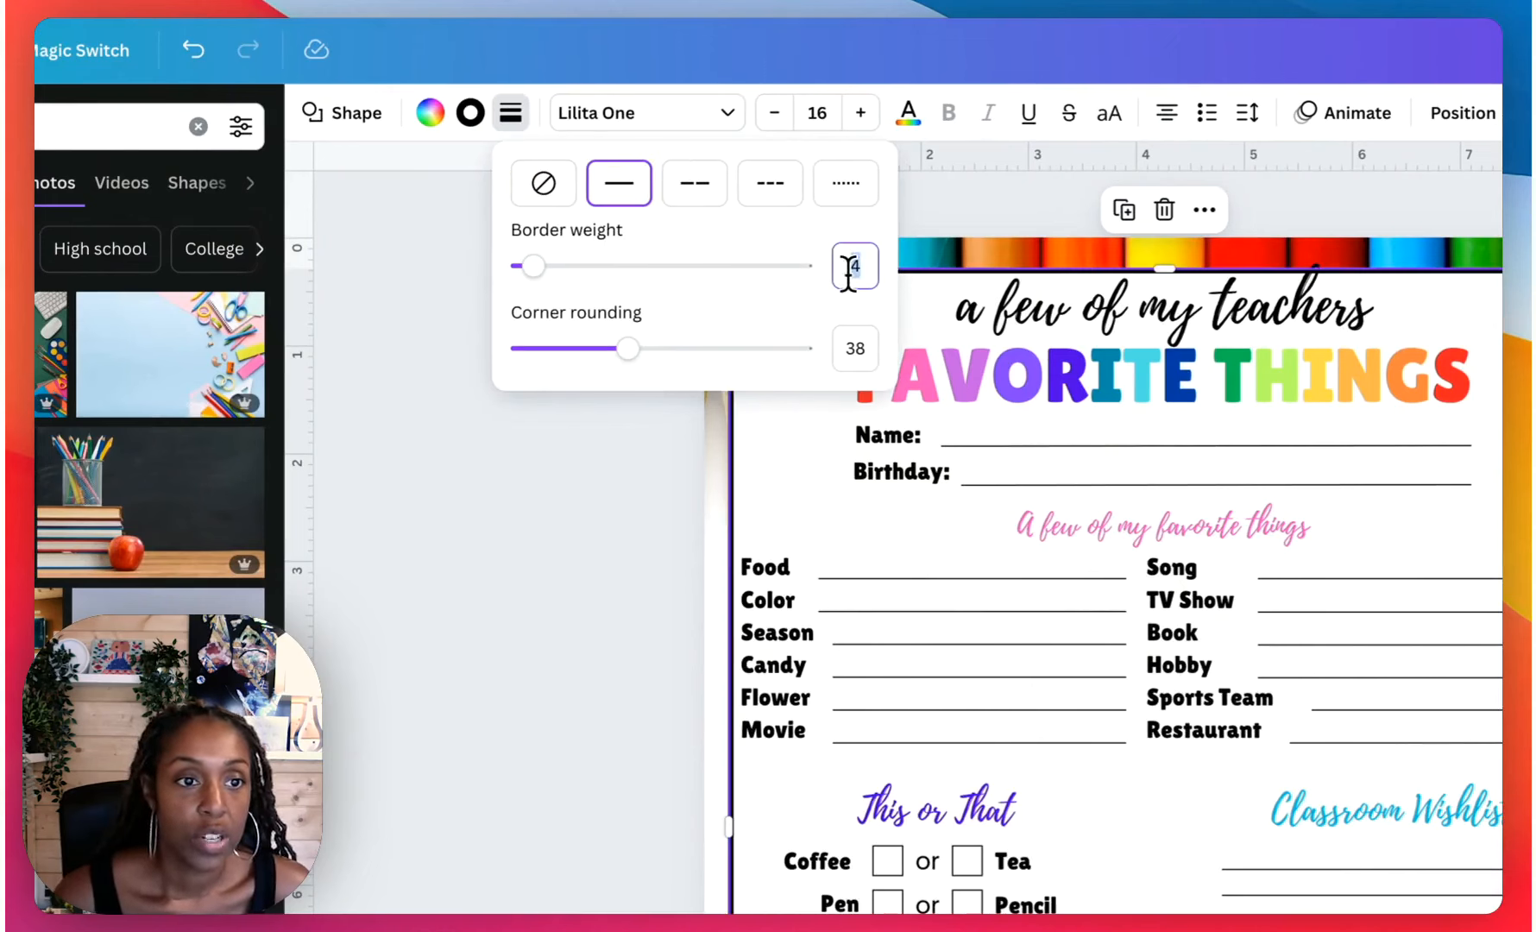
pyautogui.press('Return')
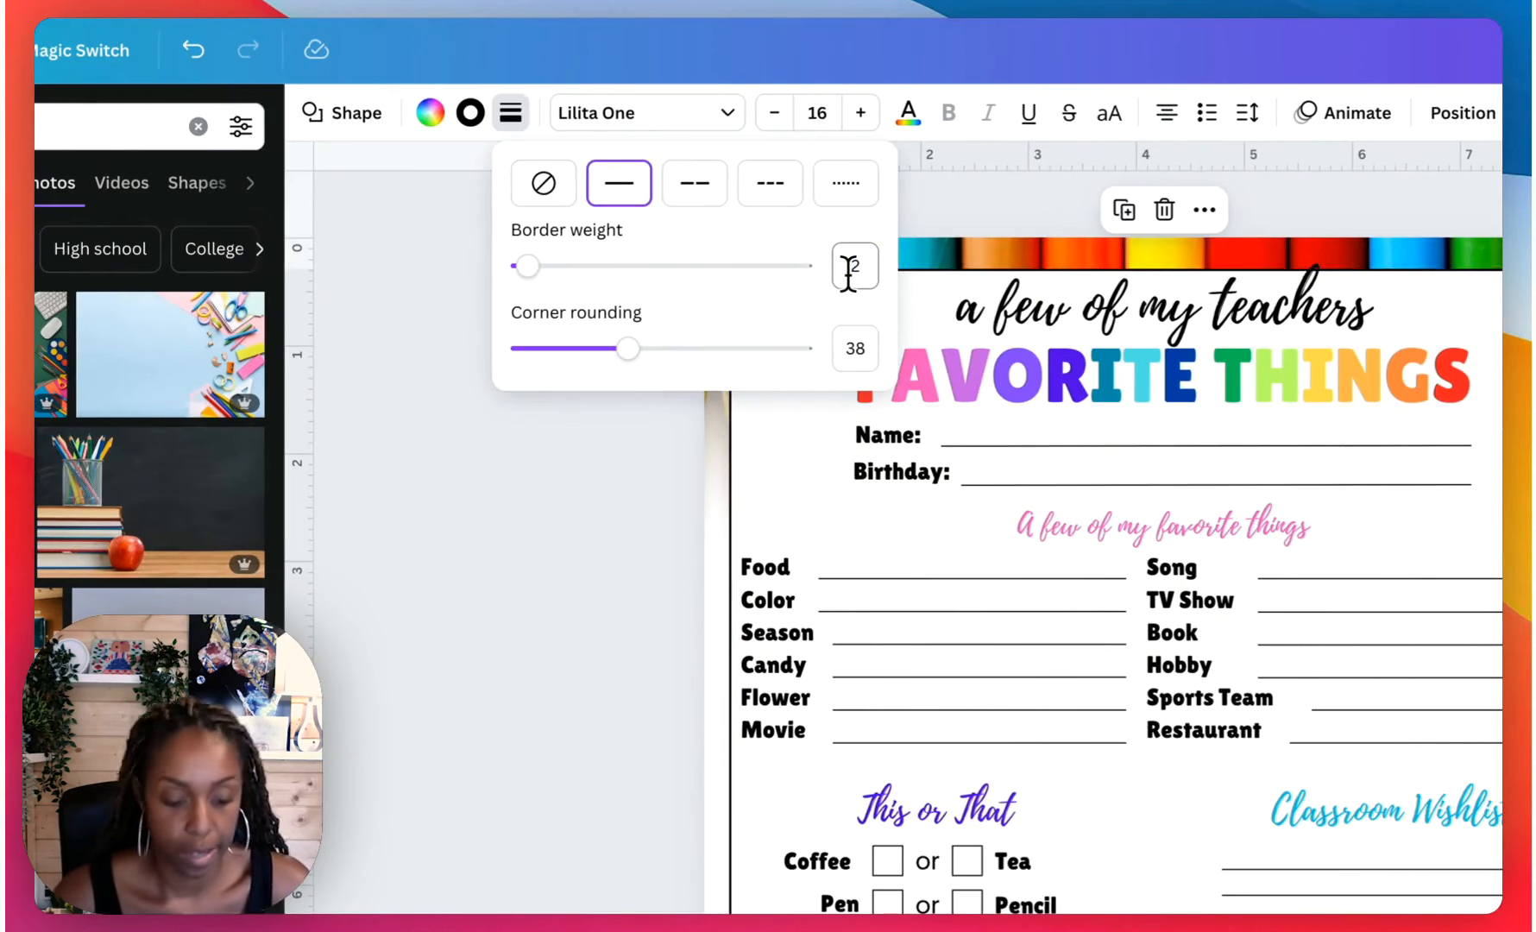
pyautogui.click(531, 672)
pyautogui.click(532, 672)
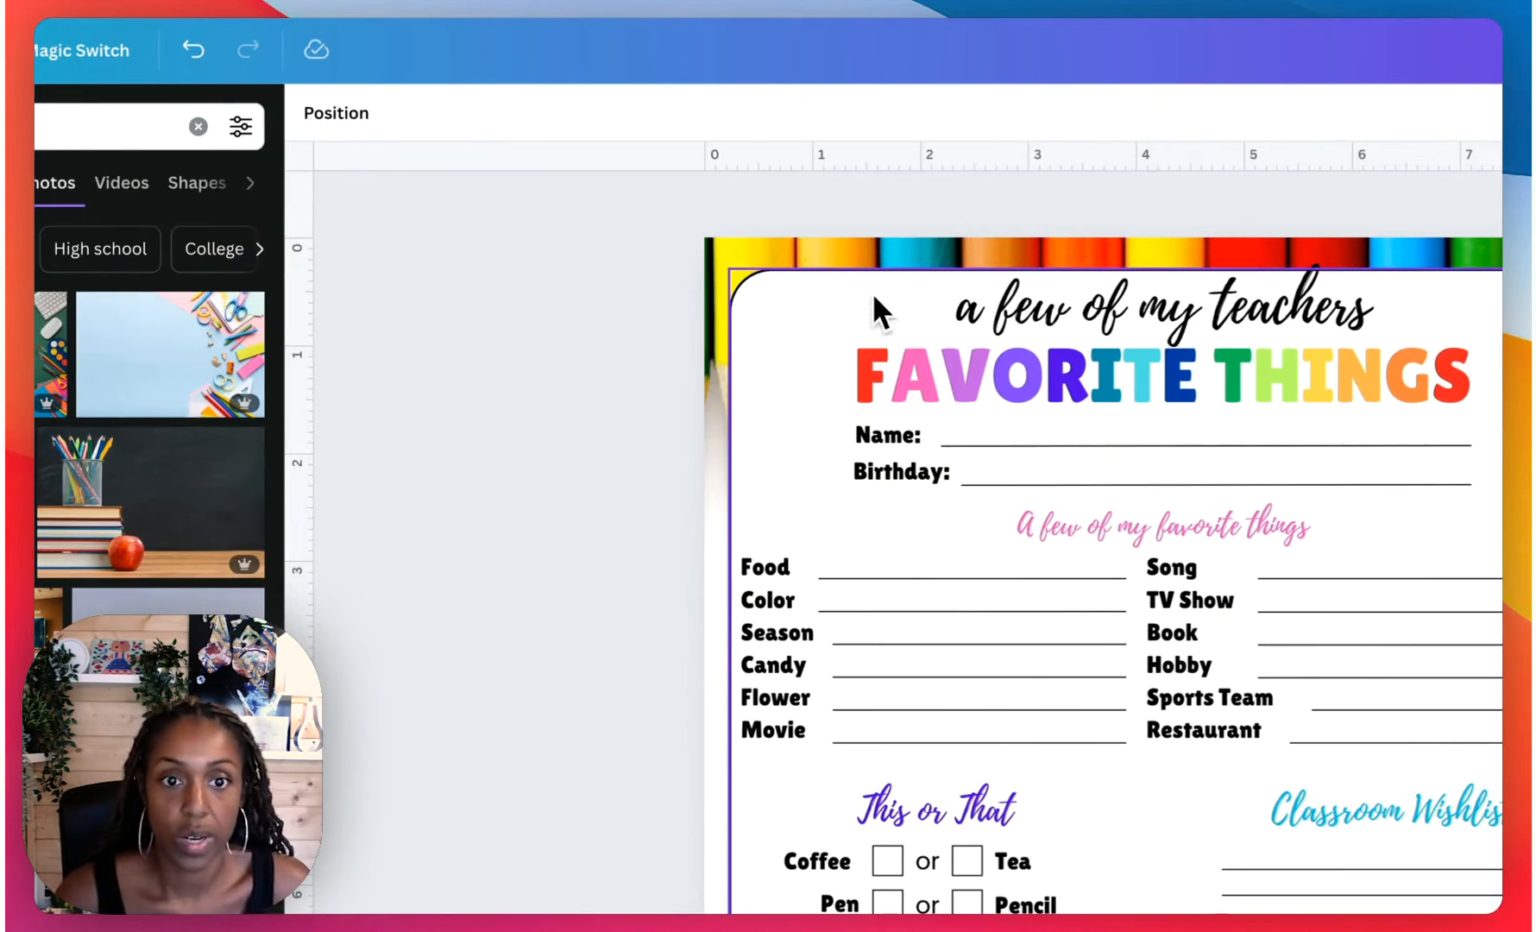
# Apply a black Outline effect with a thickness of 59 to the "FAVORITE THINGS" title.
pyautogui.click(1083, 405)
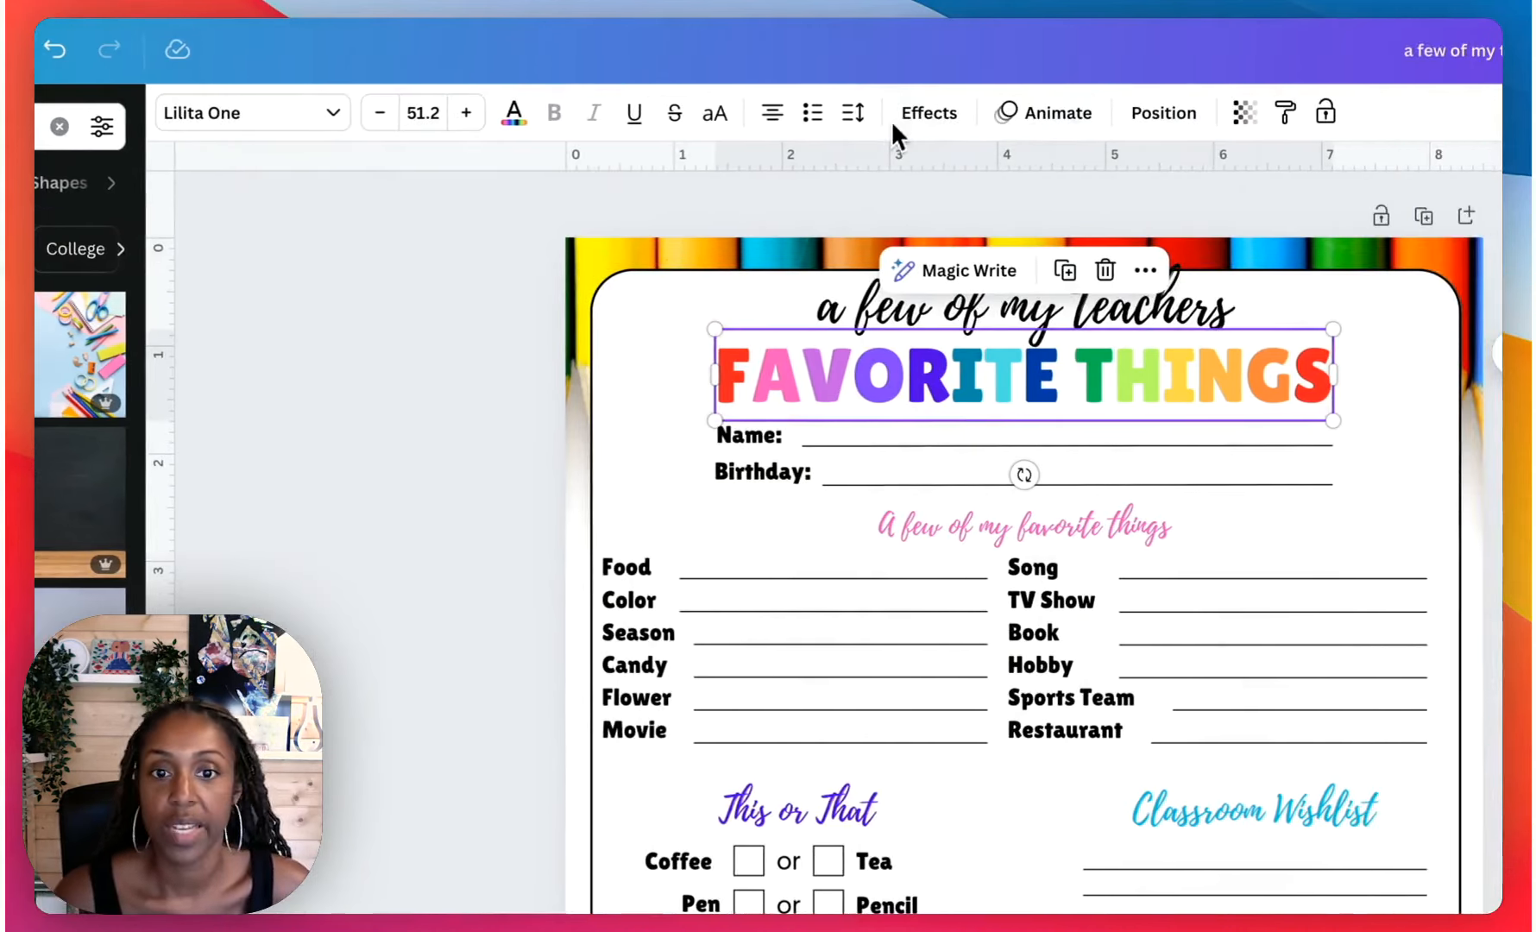
pyautogui.click(902, 114)
pyautogui.click(459, 304)
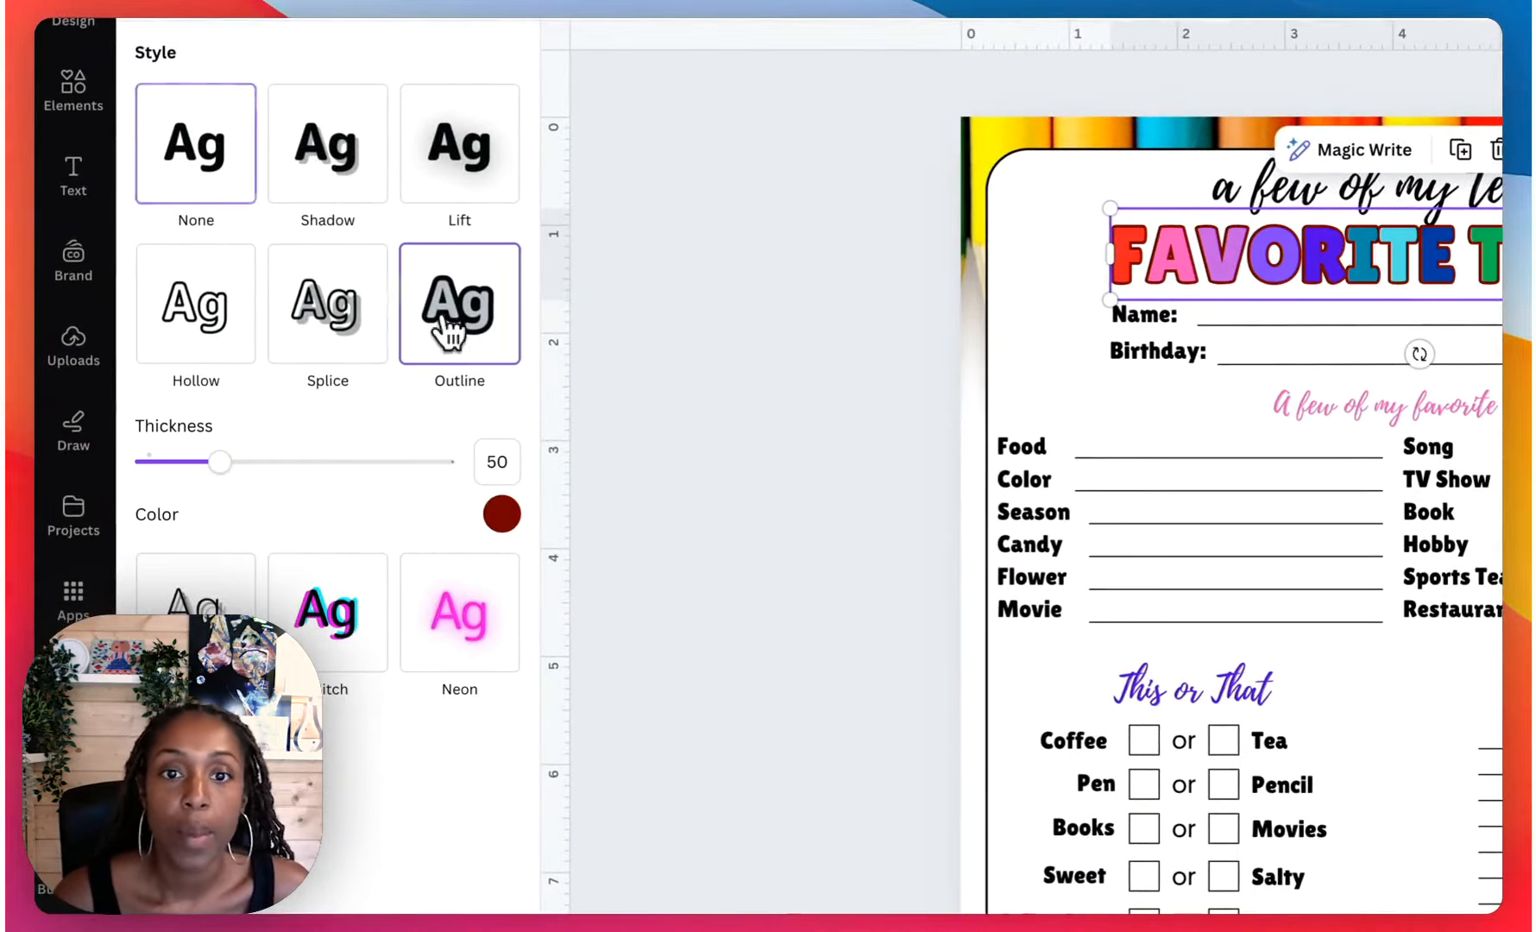
pyautogui.click(503, 514)
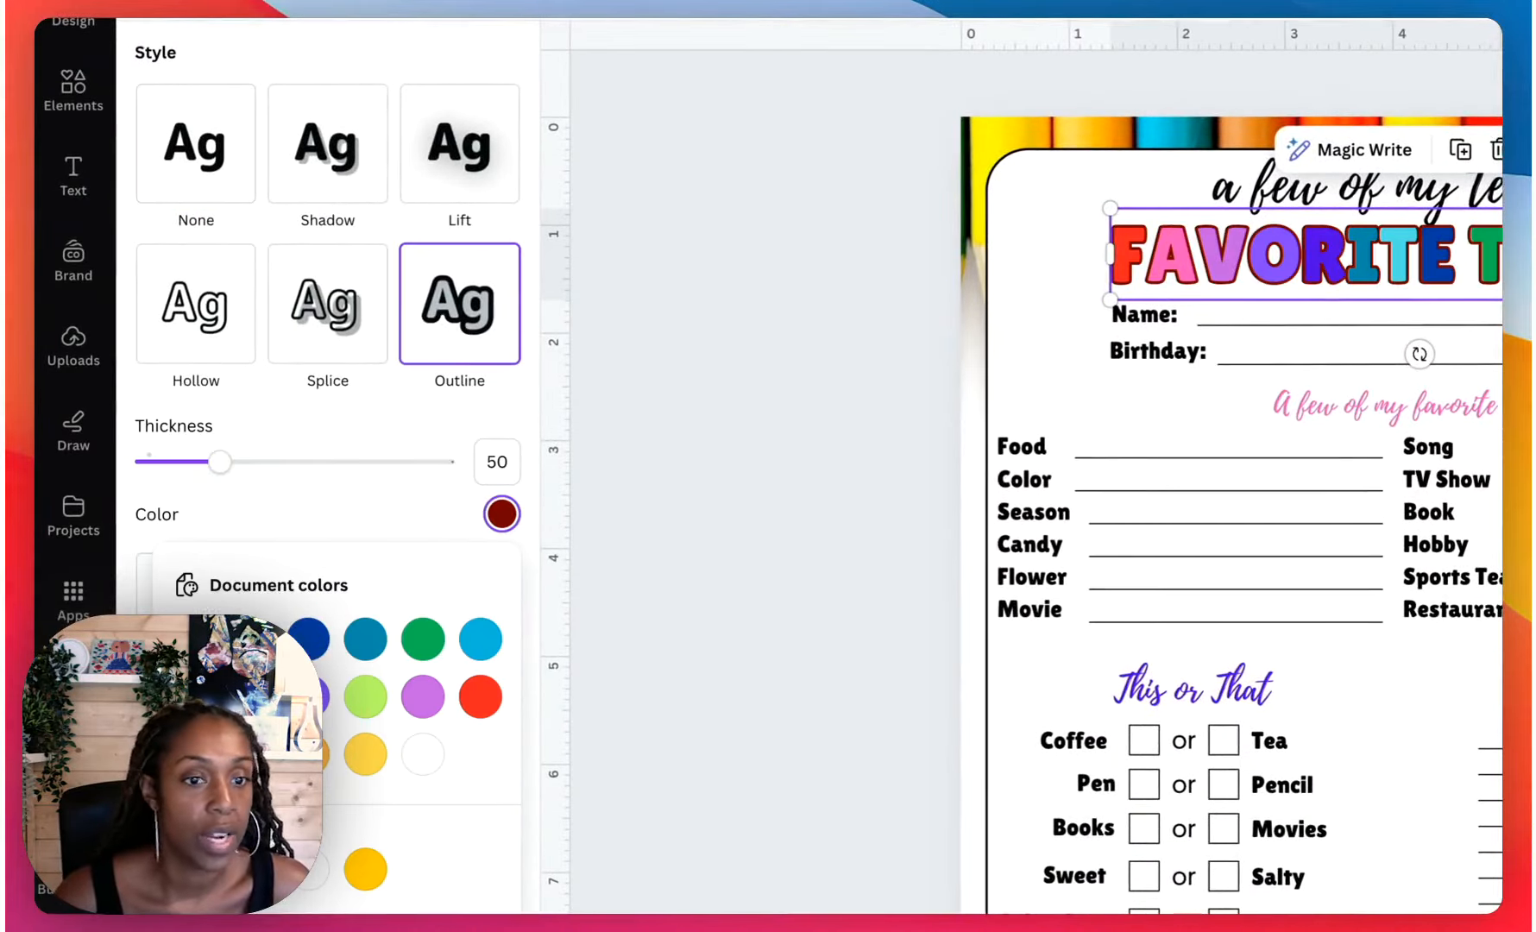
pyautogui.click(249, 638)
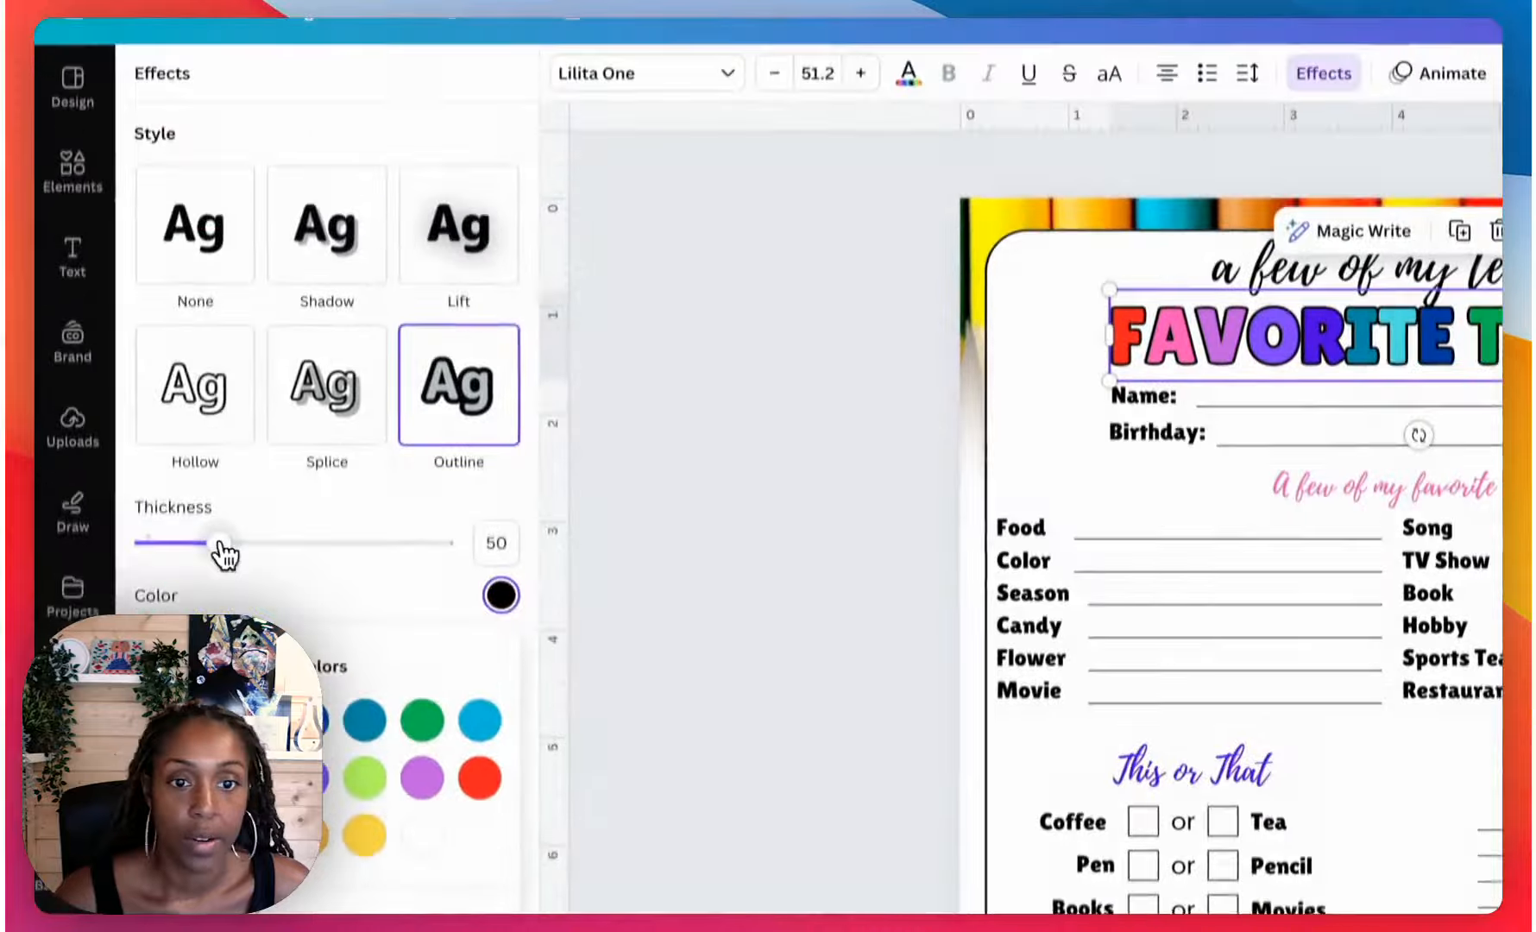
pyautogui.moveTo(220, 461); pyautogui.dragTo(231, 471)
pyautogui.moveTo(232, 593); pyautogui.dragTo(235, 595)
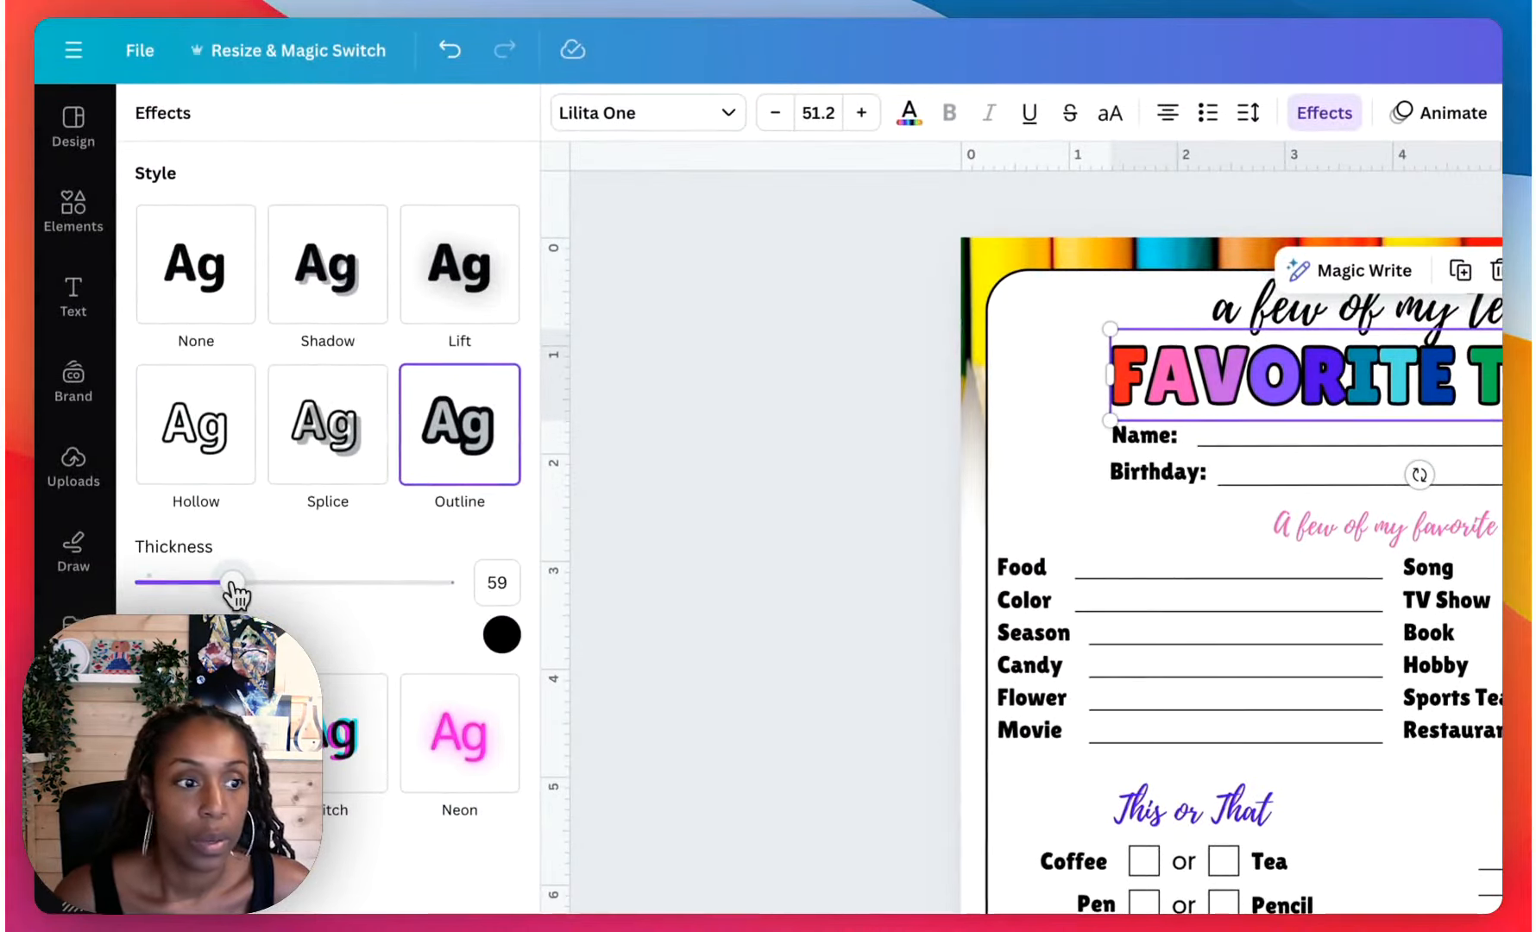
# Set the letter spacing of the "FAVORITE THINGS" title to 40.
pyautogui.click(1248, 113)
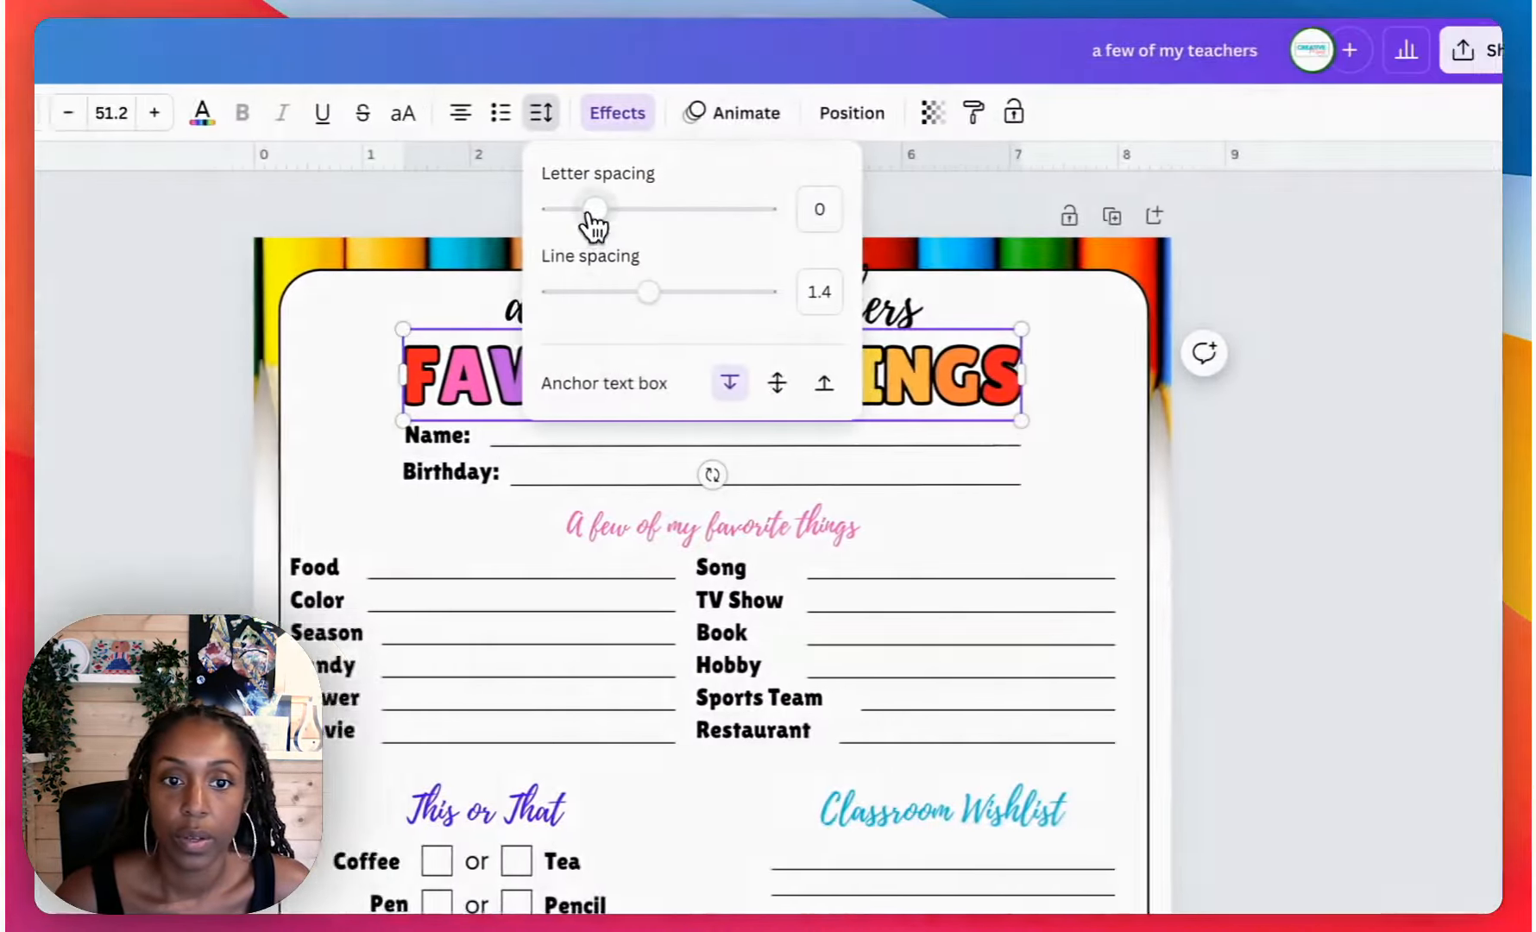
pyautogui.moveTo(593, 212); pyautogui.dragTo(546, 216)
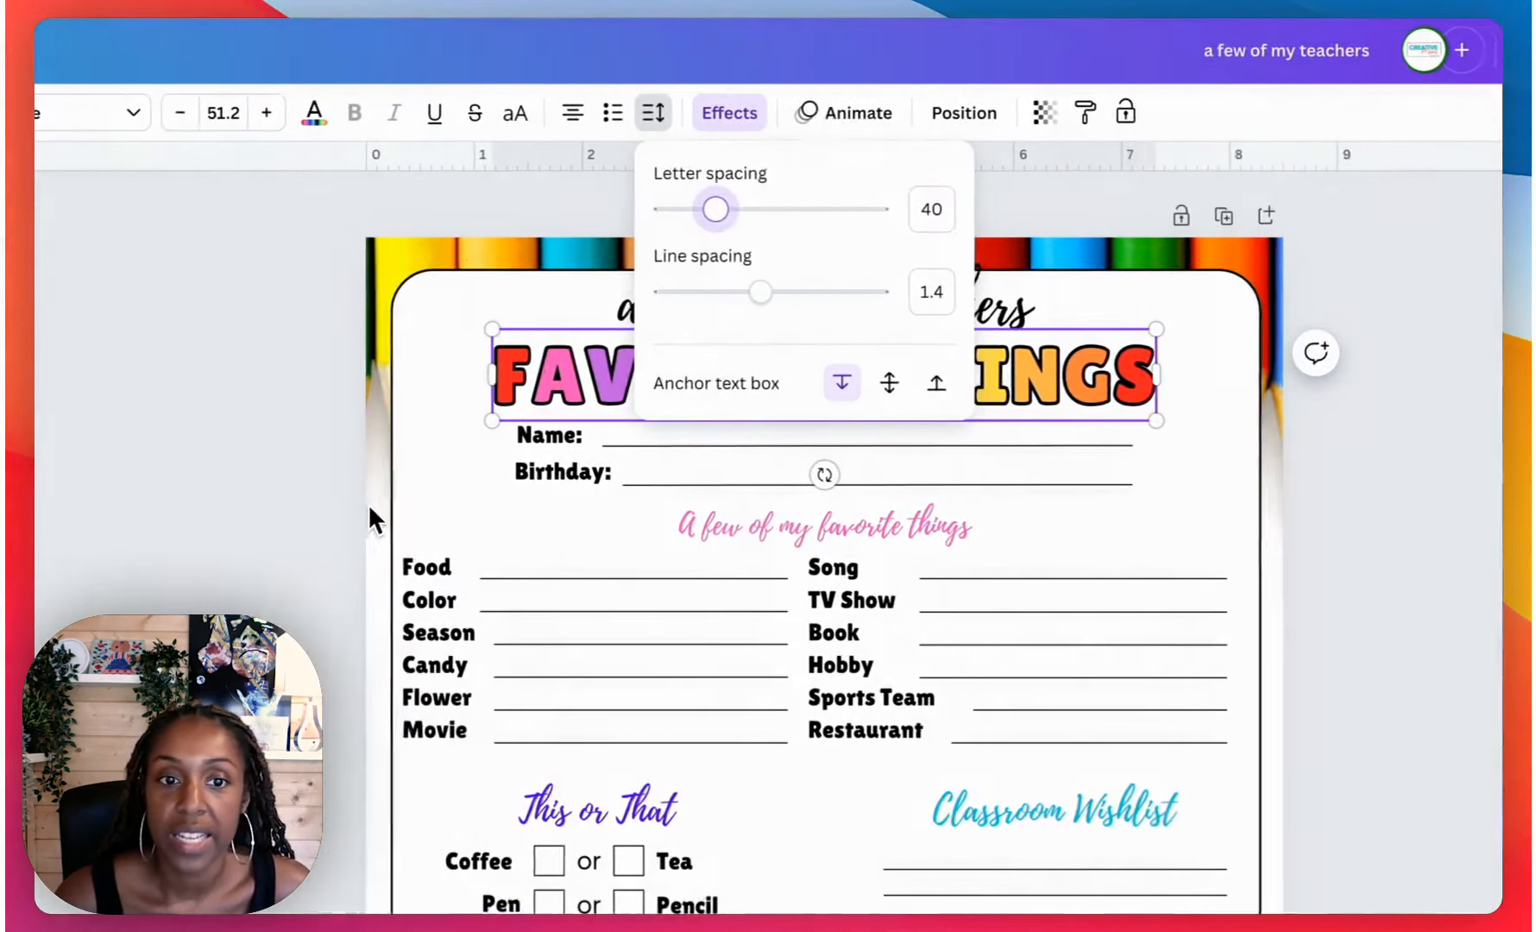
pyautogui.press('Escape')
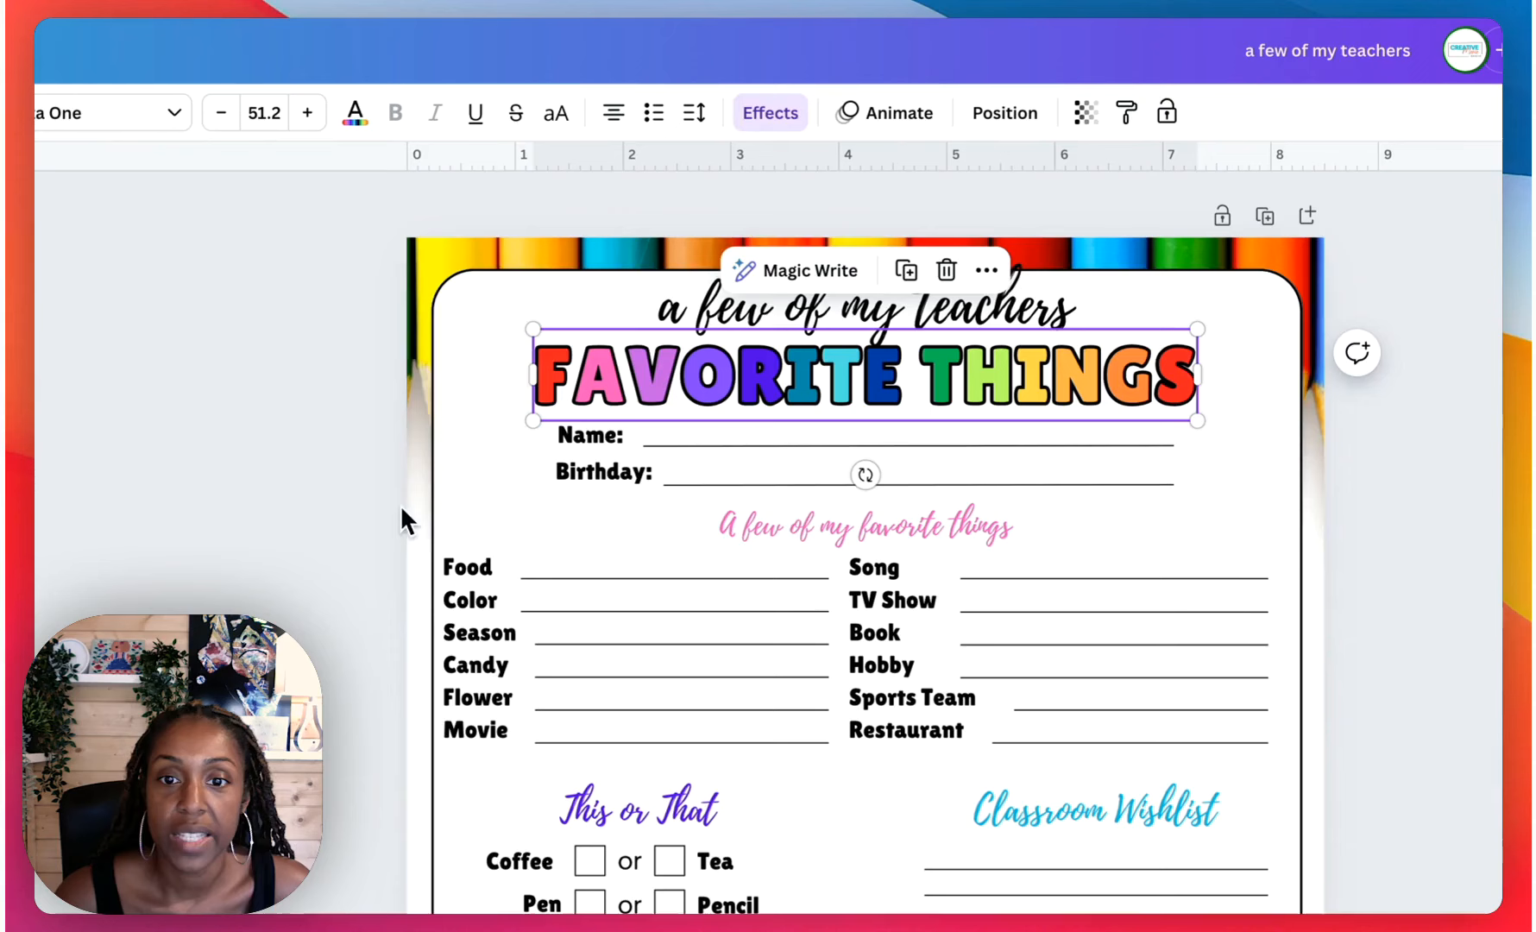
# Set the font size of the "A few of my favorite things" heading to 30.
pyautogui.click(757, 525)
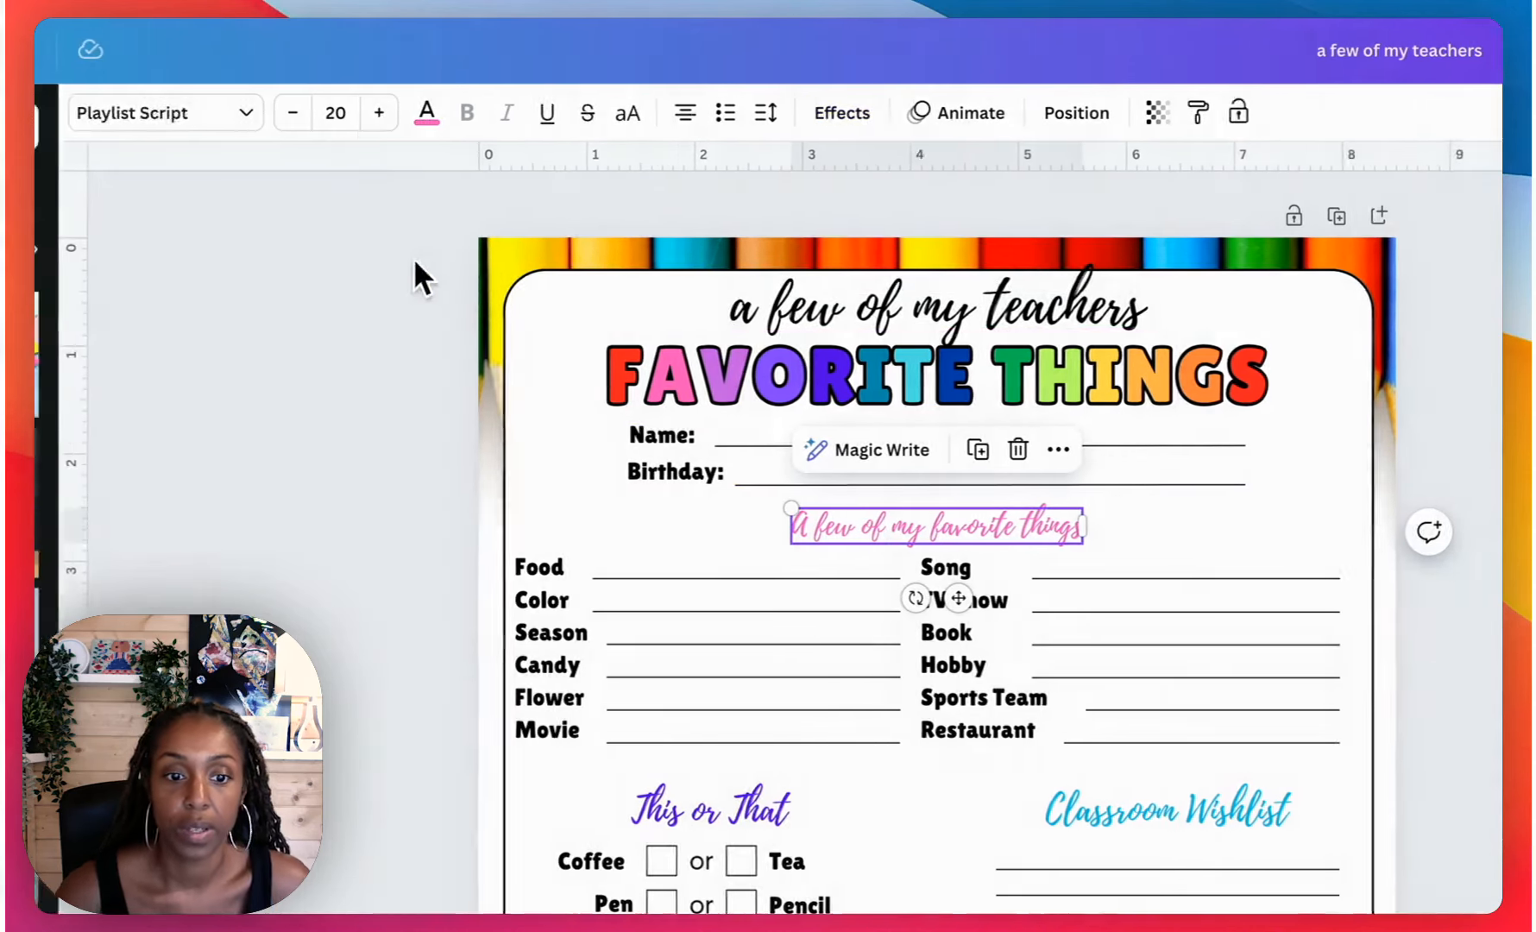
pyautogui.click(285, 113)
pyautogui.write('30')
pyautogui.press('Return')
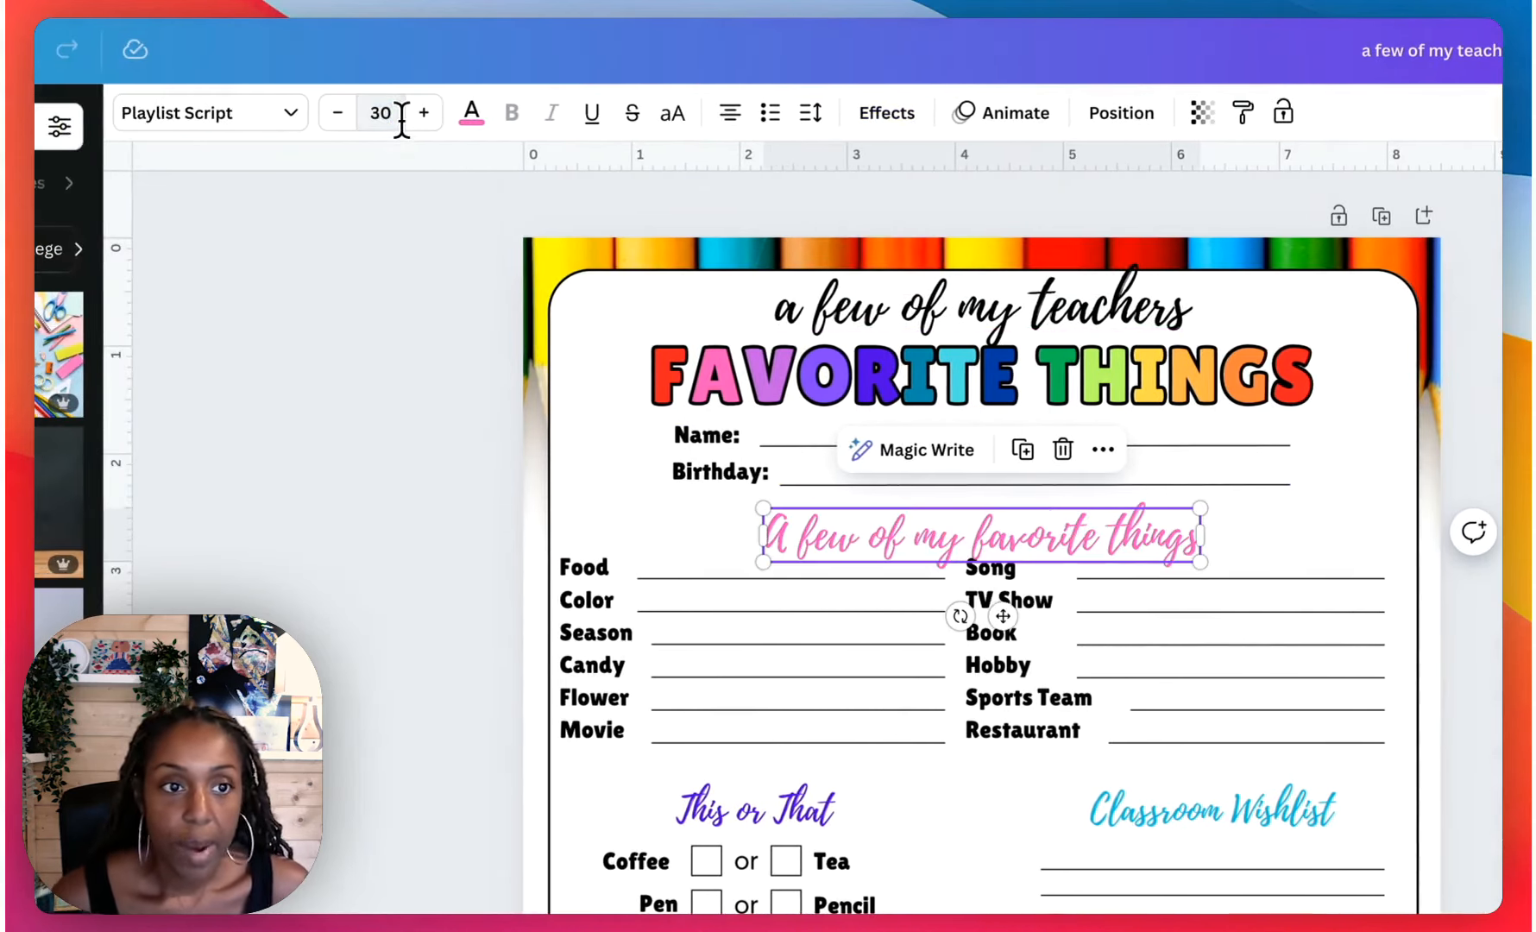
# Move the "A few of my favorite things" heading slightly up and set the "This or That" heading's font size to 30.
pyautogui.moveTo(925, 533); pyautogui.dragTo(923, 539)
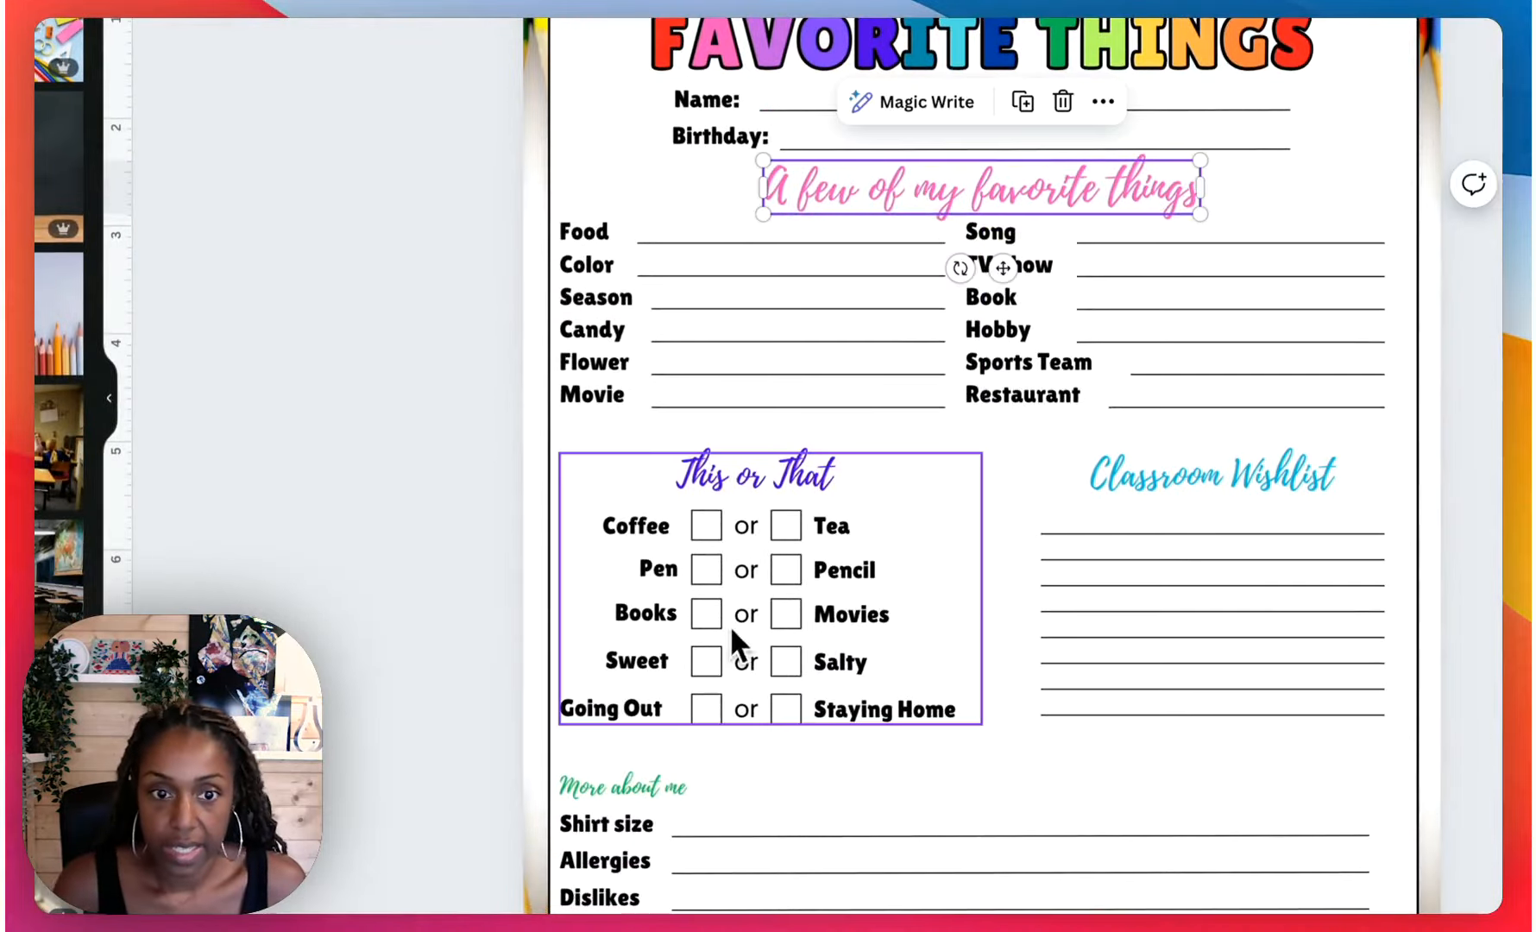
pyautogui.click(730, 472)
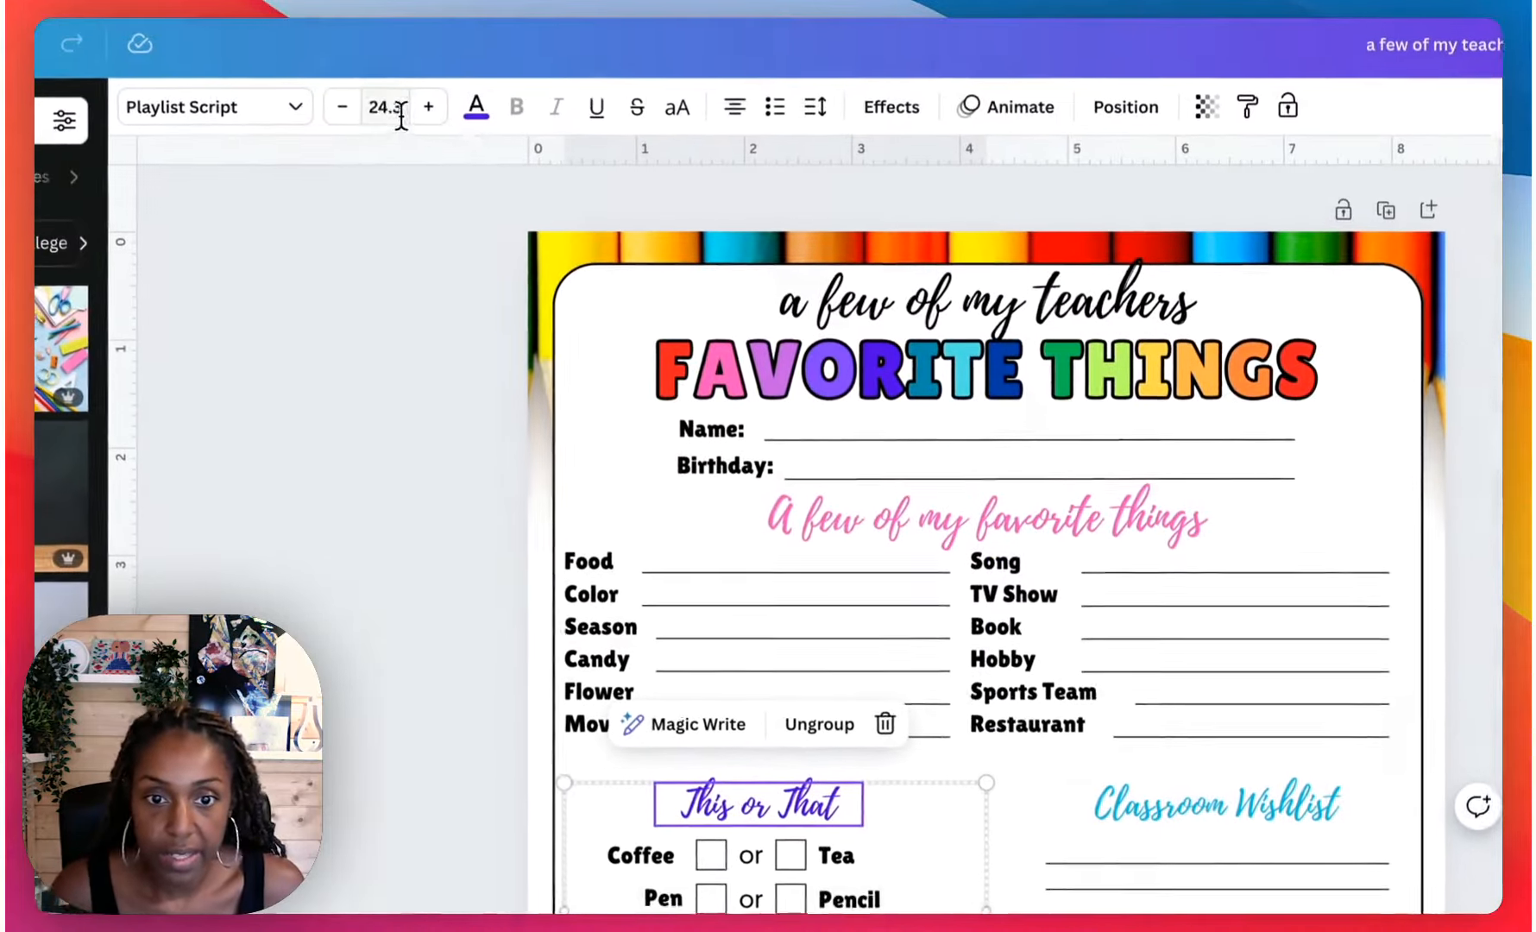
pyautogui.click(401, 115)
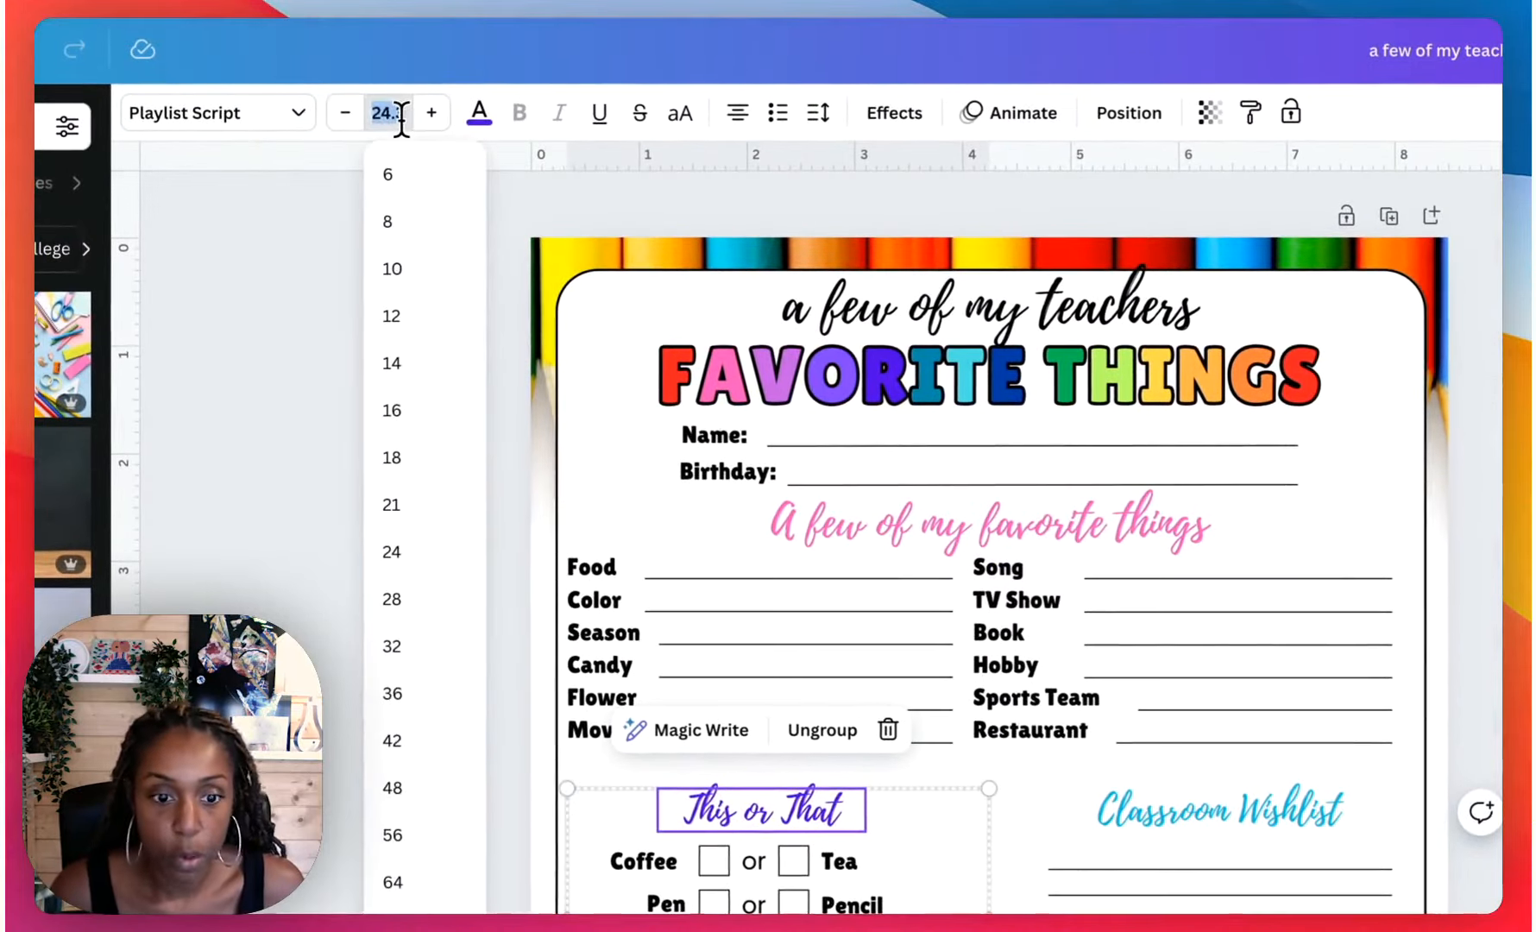
pyautogui.press('Escape')
# Set the font size of the "Classroom Wishlist" heading to 30.
pyautogui.click(1113, 808)
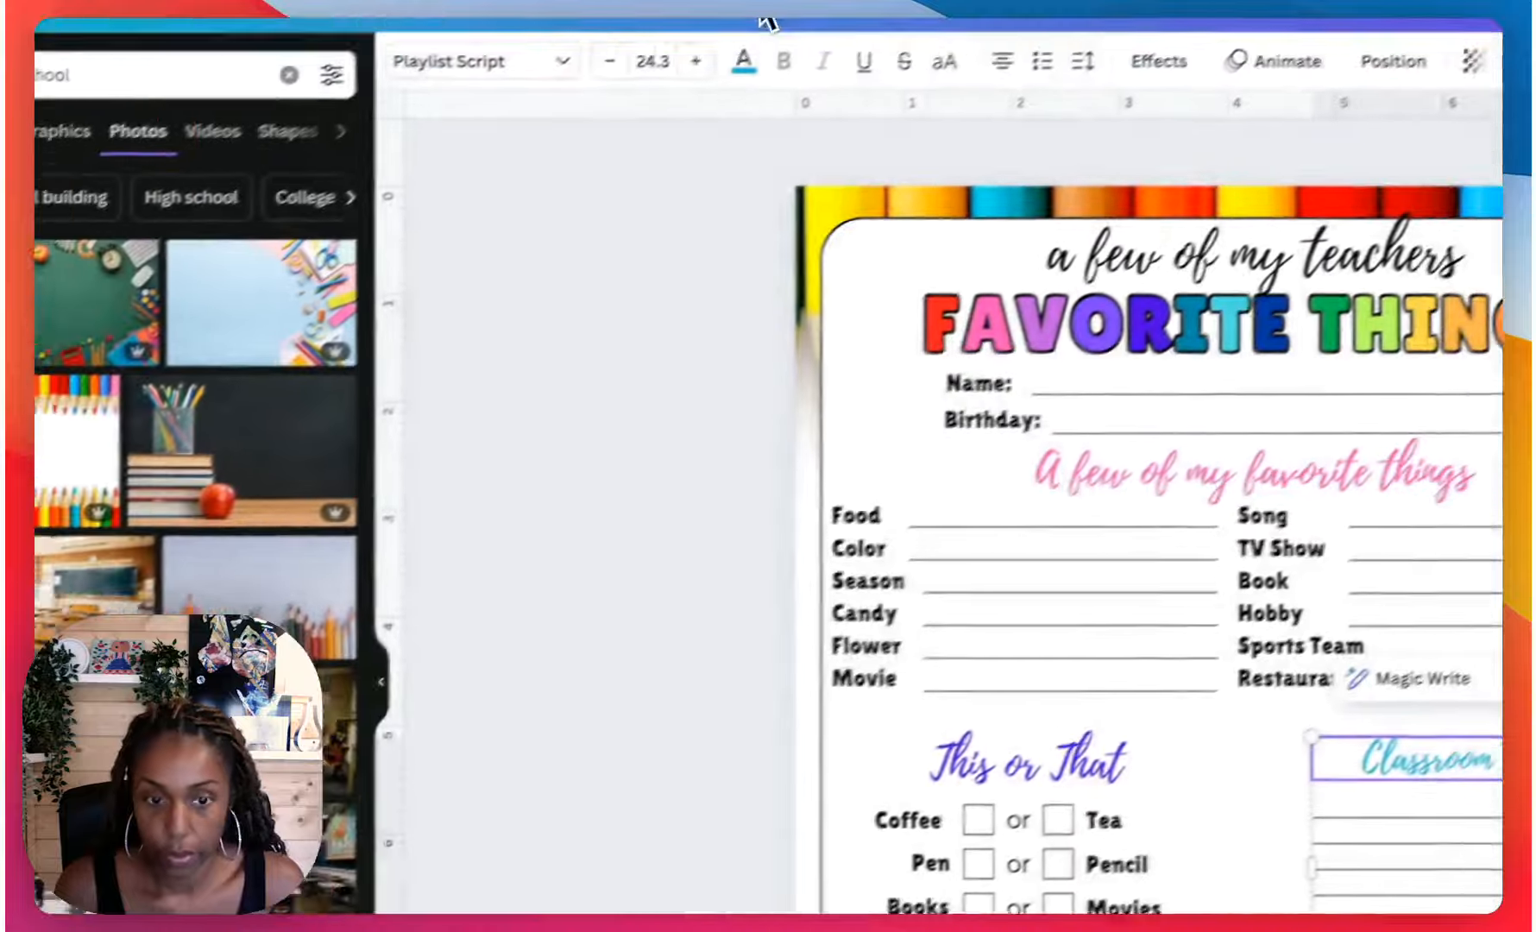
pyautogui.click(652, 60)
pyautogui.write('30')
pyautogui.press('Return')
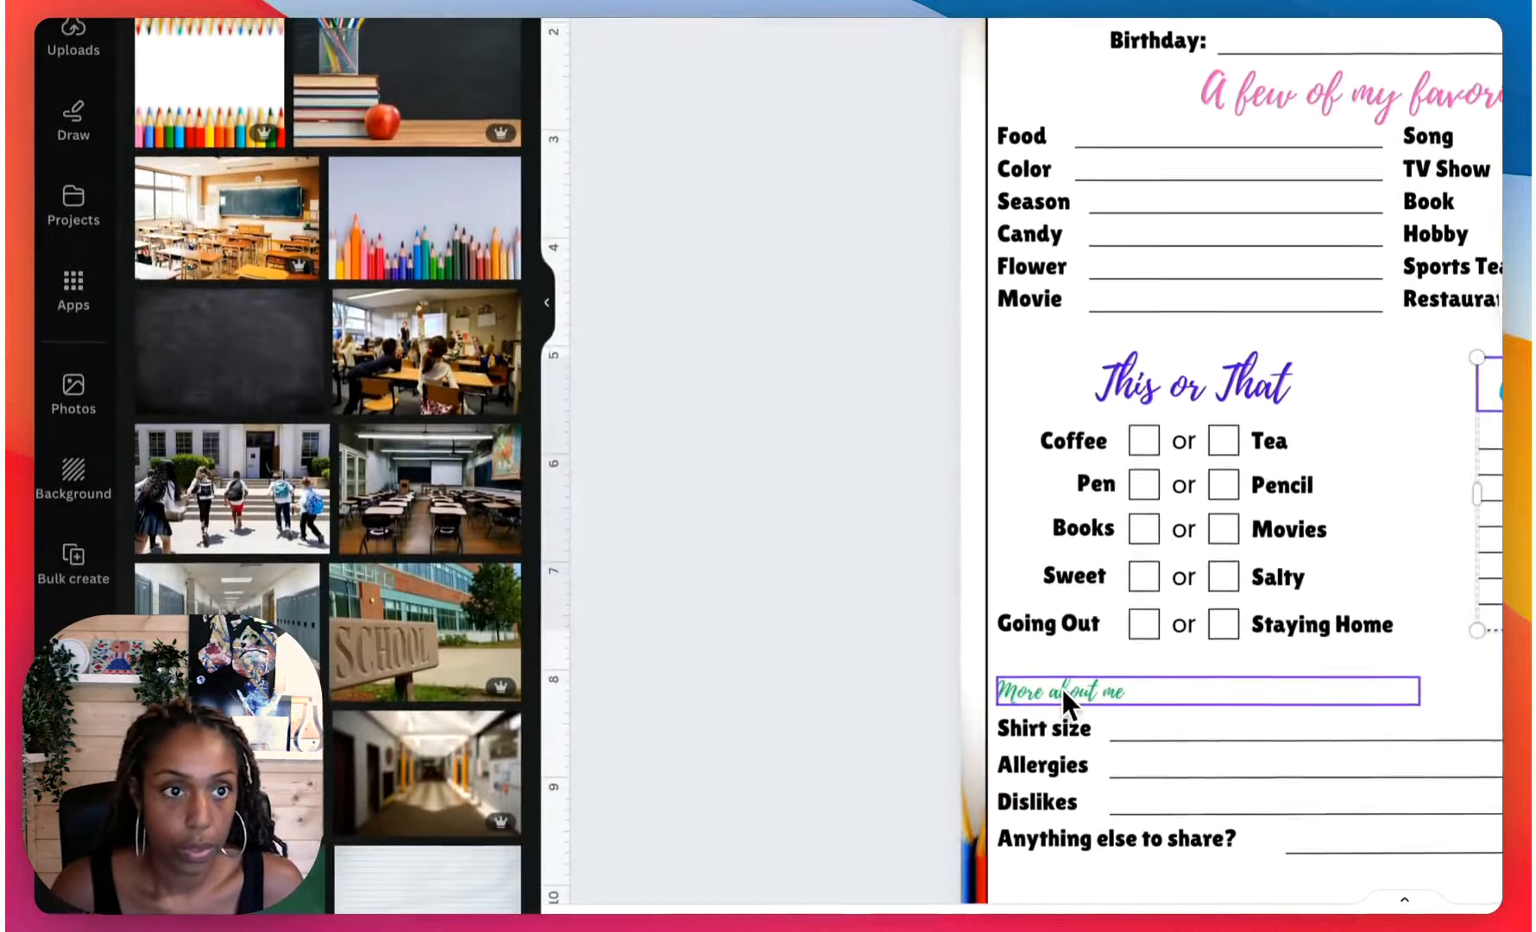
# Set the "More about me" heading's font size to 30 and move it up clear of the "Shirt size" row.
pyautogui.click(1062, 689)
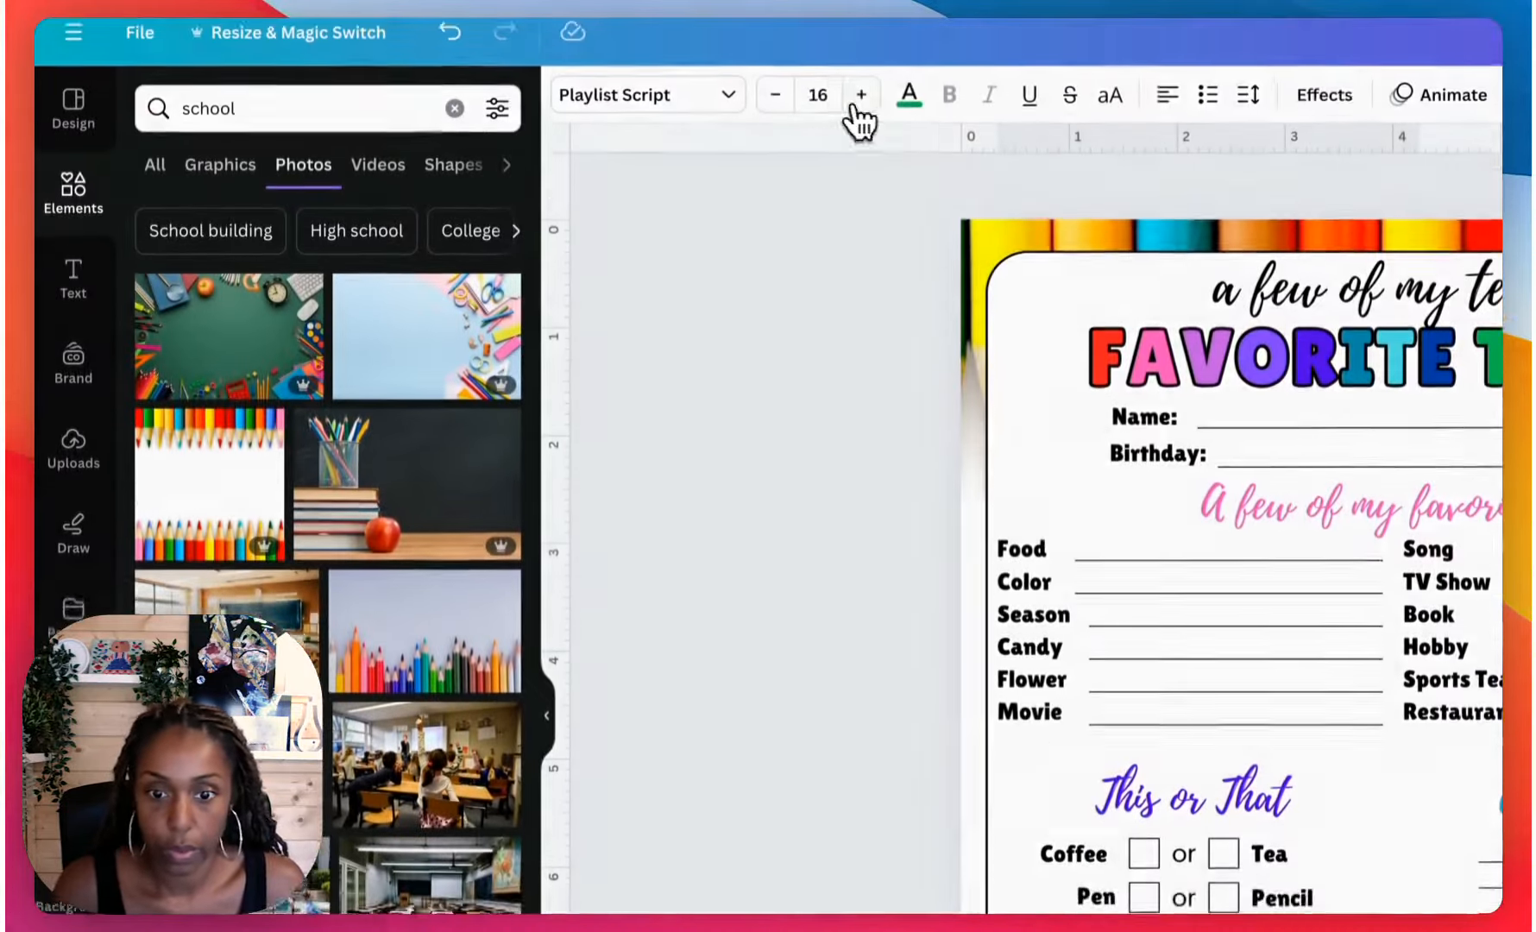
pyautogui.click(807, 111)
pyautogui.write('30')
pyautogui.press('Return')
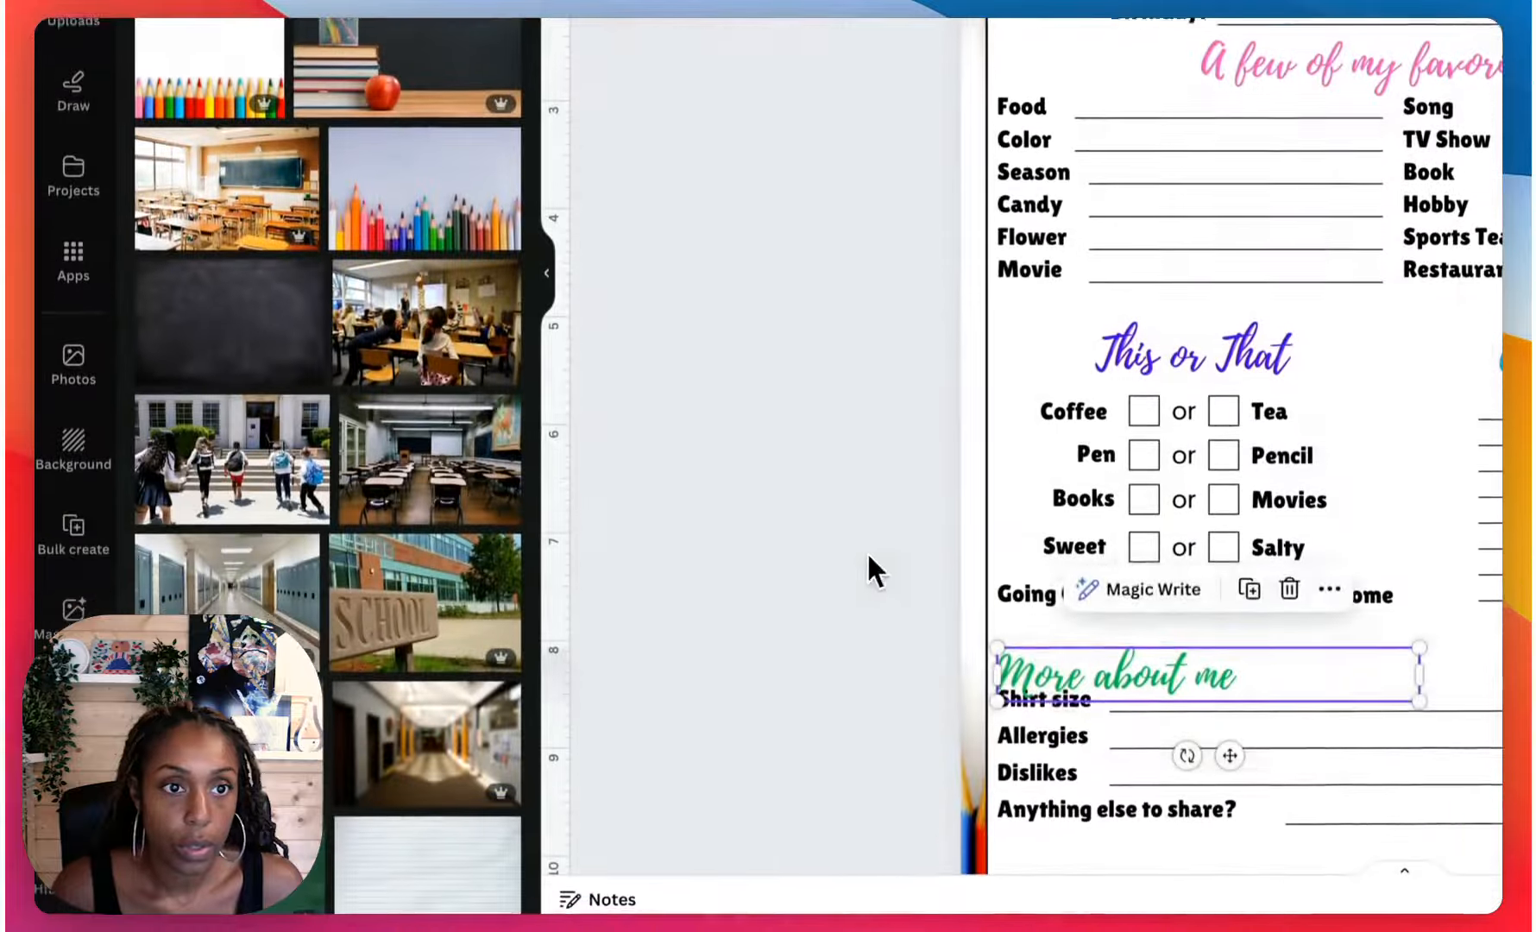
pyautogui.moveTo(1050, 665); pyautogui.dragTo(1049, 650)
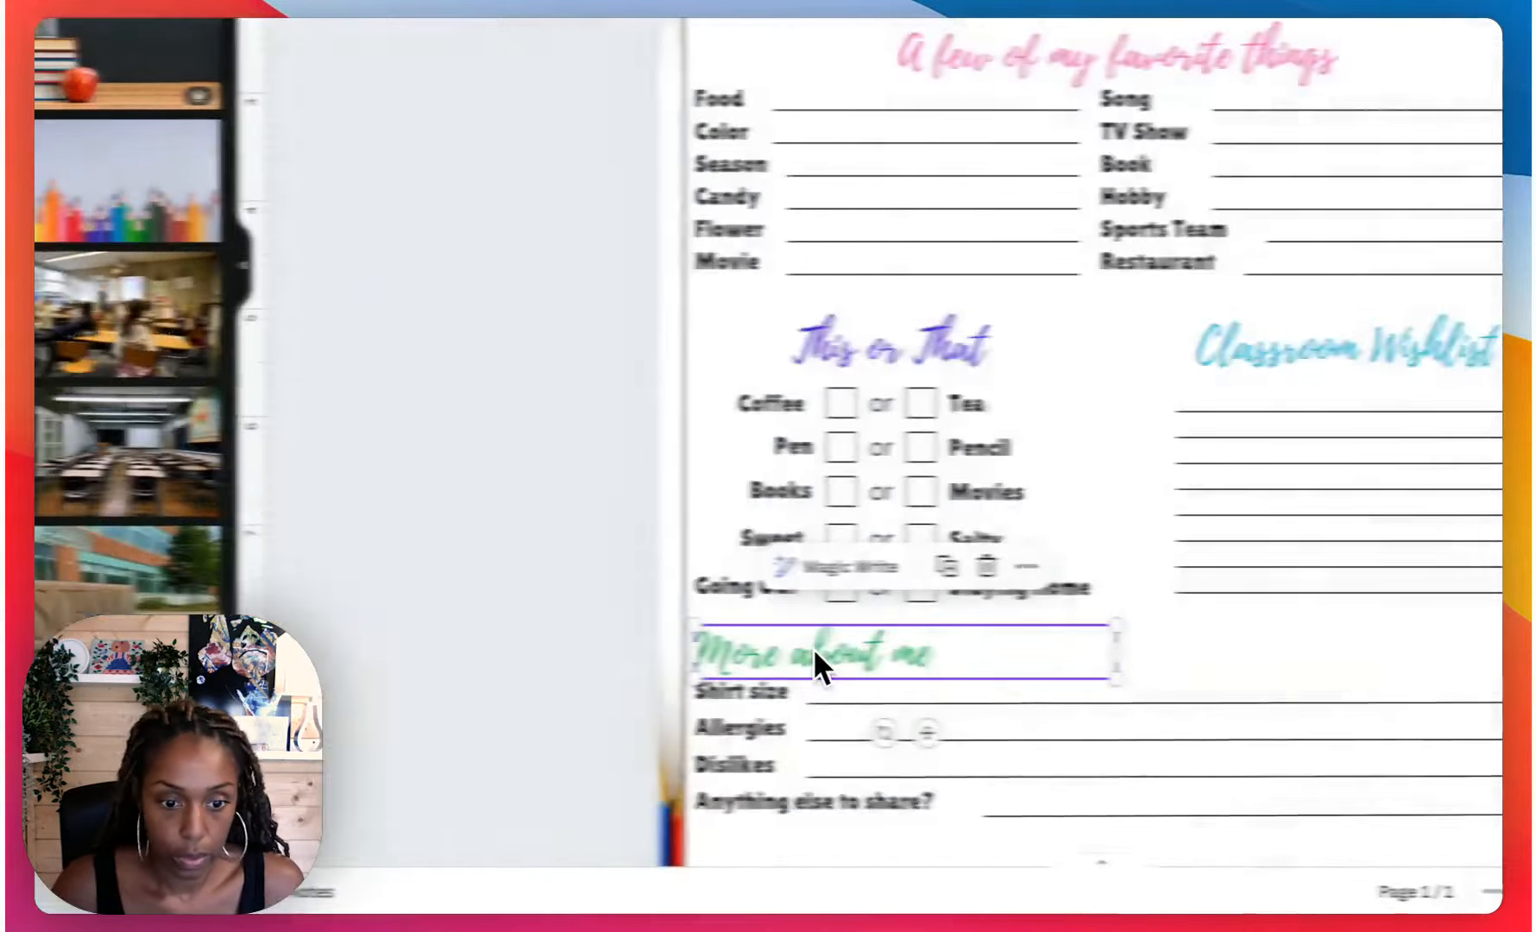
# Duplicate the "Anything else to share?" answer line, place the copy level beneath it, and extend it from the labels' left edge to the lines' right end.
pyautogui.click(596, 678)
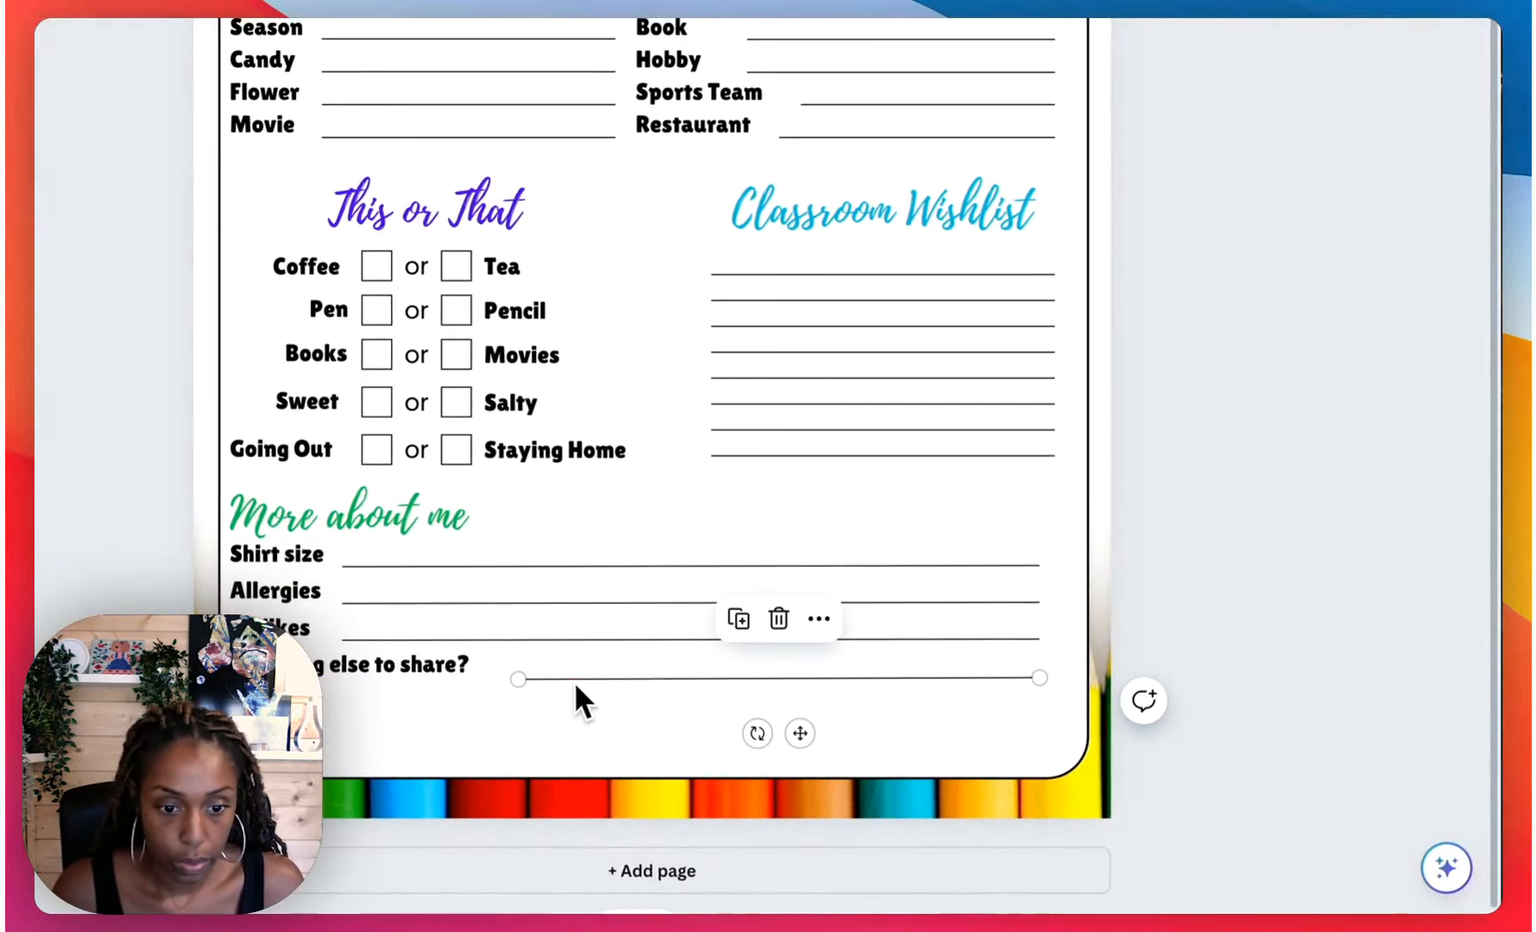
pyautogui.press('super+d')
pyautogui.moveTo(568, 695); pyautogui.dragTo(266, 704)
pyautogui.moveTo(1034, 663); pyautogui.dragTo(1033, 668)
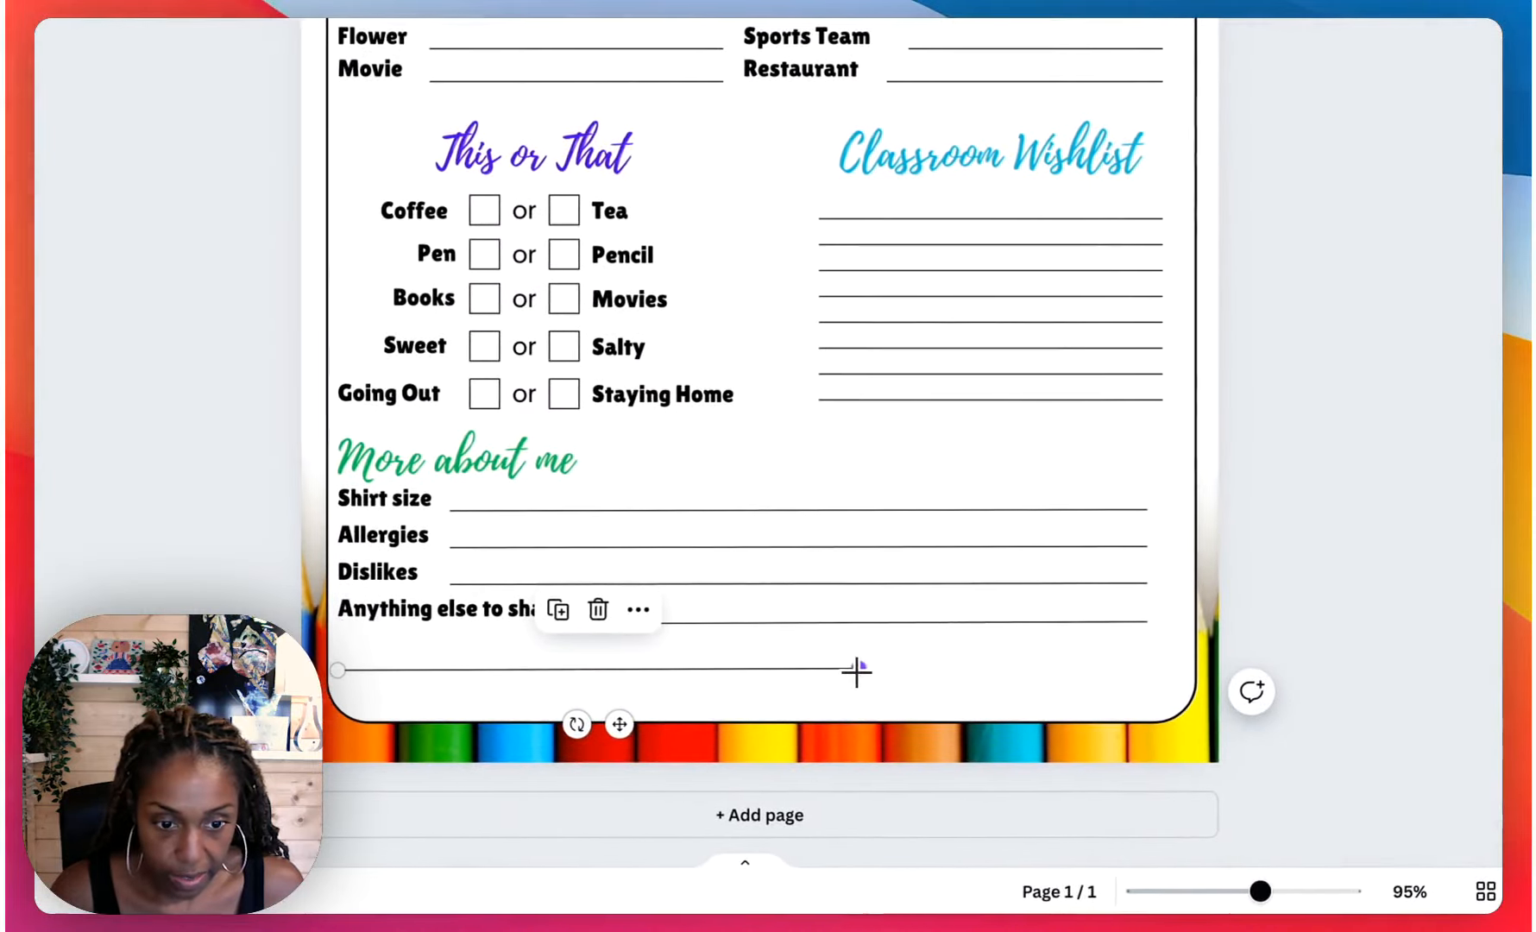
pyautogui.moveTo(857, 673); pyautogui.dragTo(1137, 675)
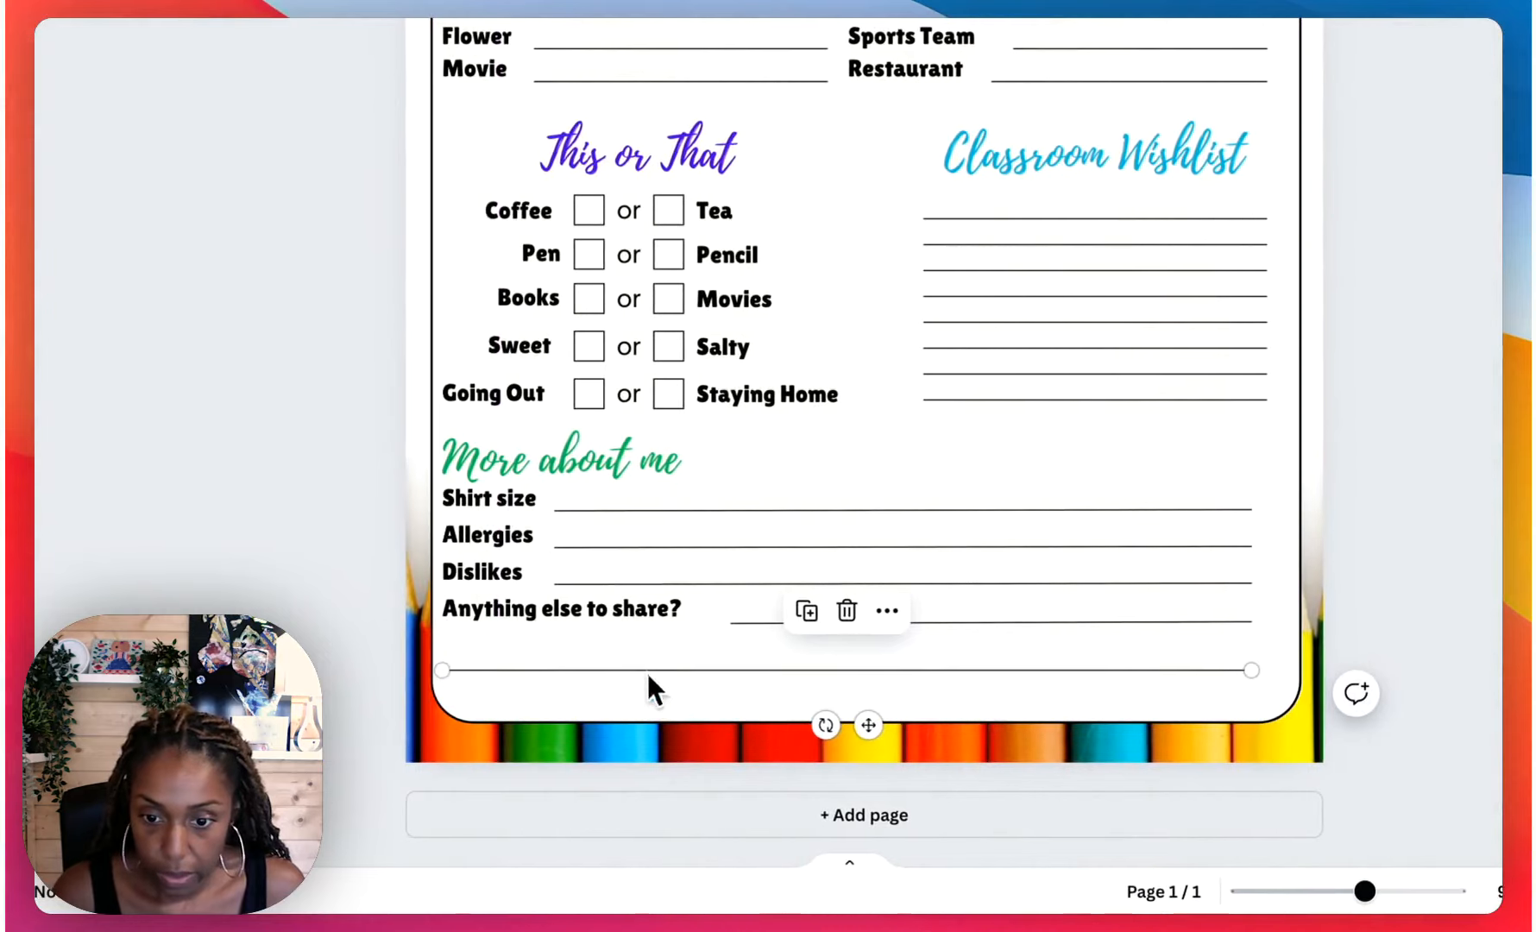
pyautogui.moveTo(648, 669); pyautogui.dragTo(680, 662)
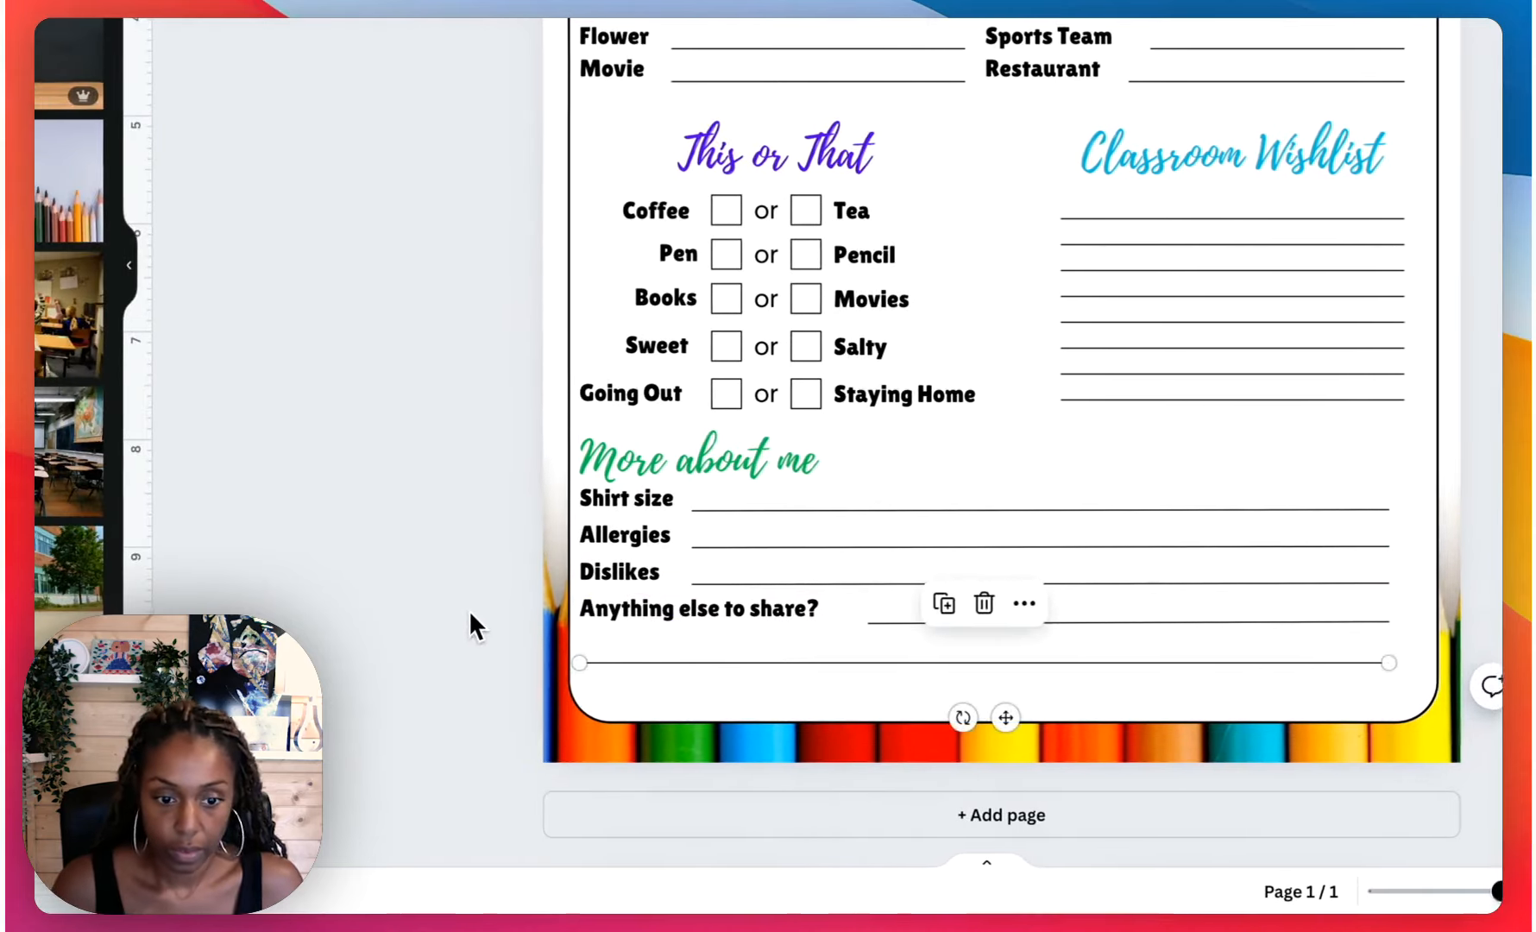
pyautogui.click(341, 611)
pyautogui.scroll(8, 470, 609)
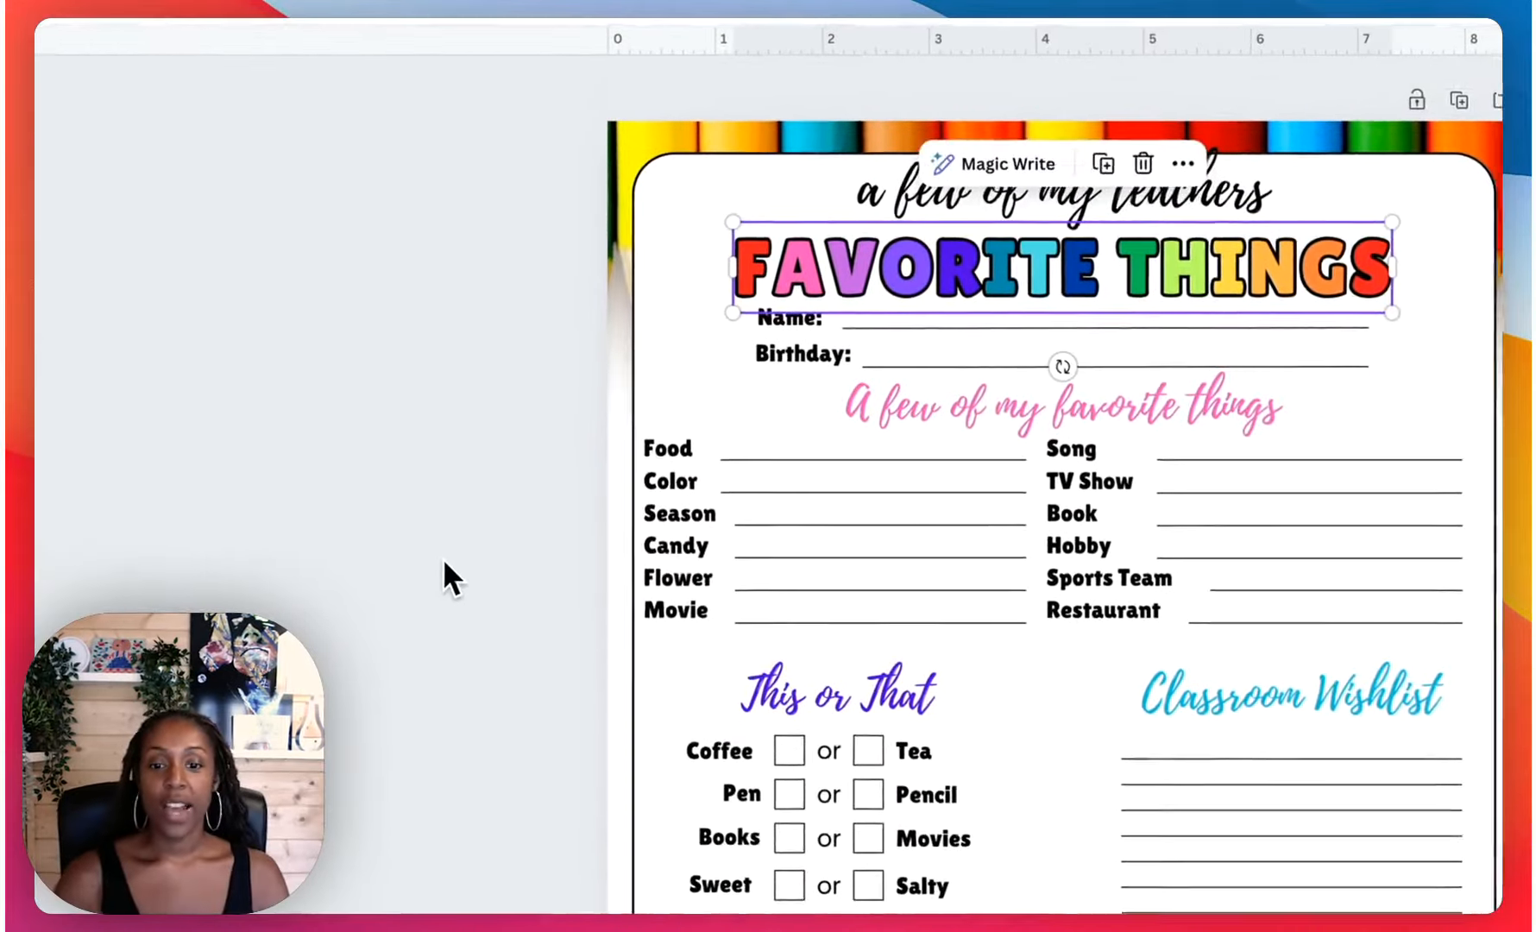
pyautogui.scroll(-3, 445, 560)
pyautogui.scroll(3, 444, 560)
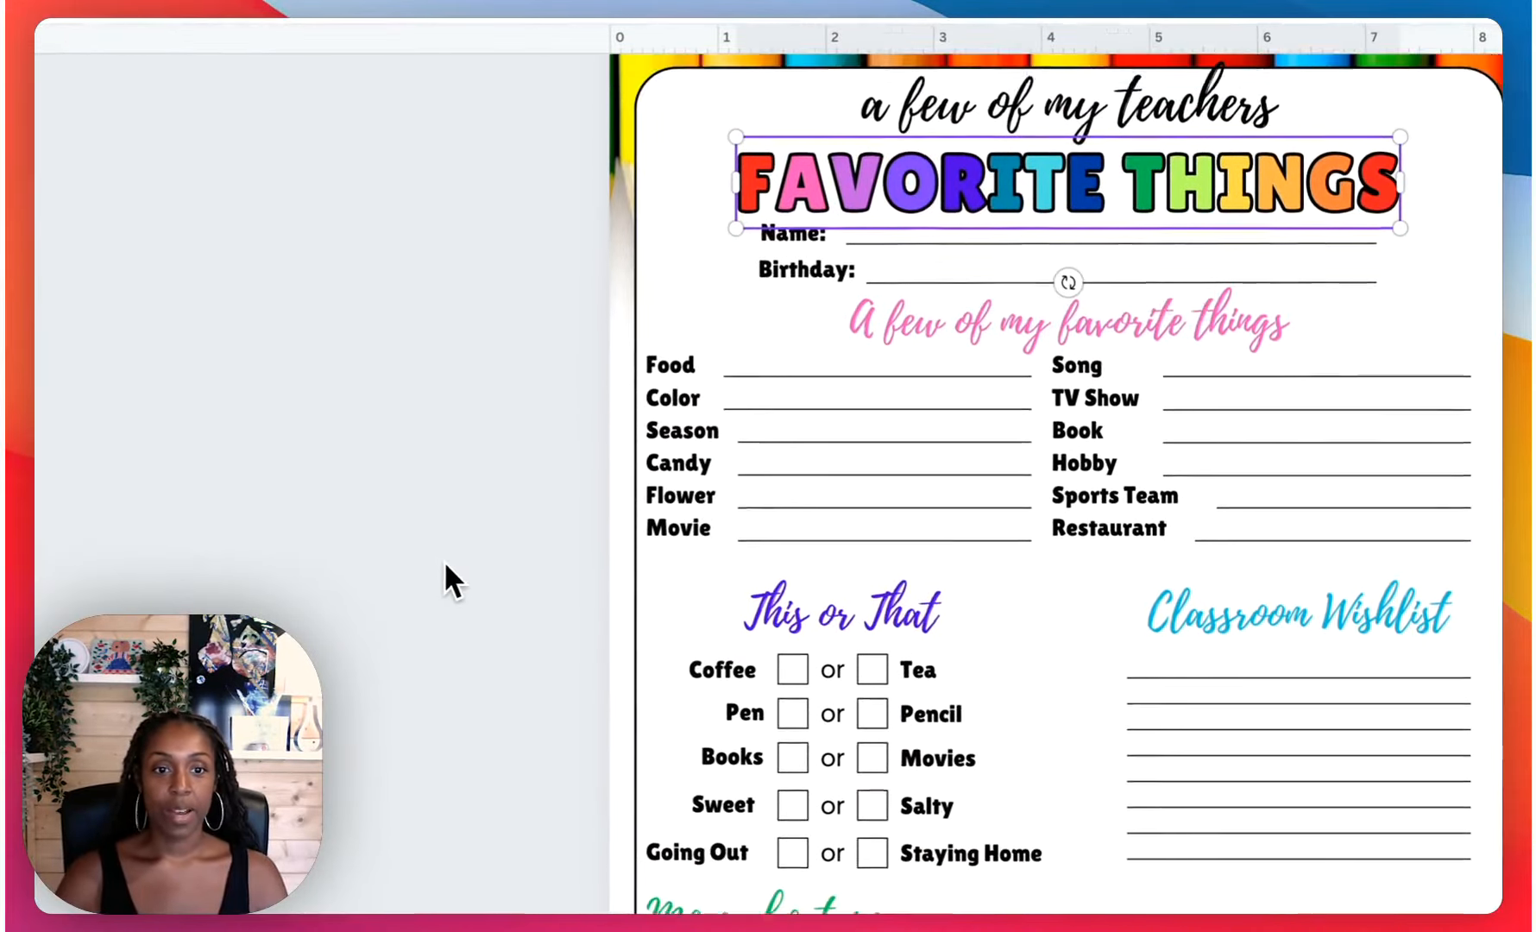